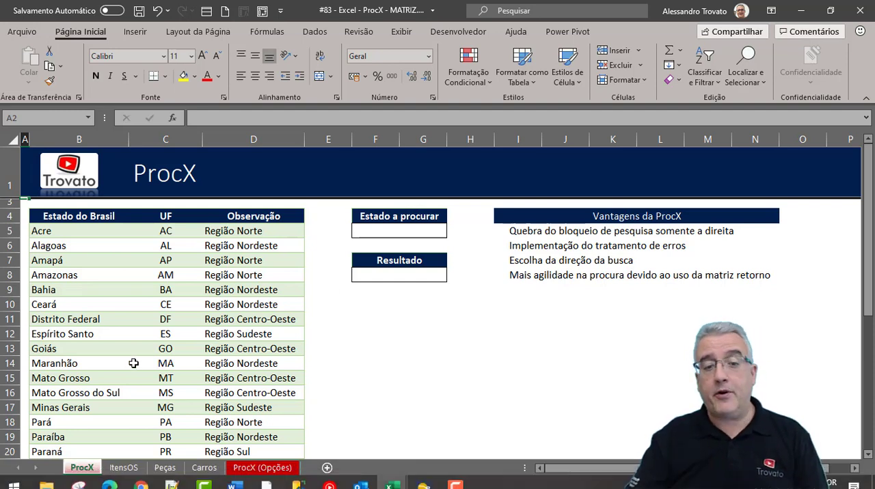
- Enter MS as the state to look up in cell F5, under Estado a procurar
{"action": "left_click", "coordinate": [132, 363]}
{"action": "left_click", "coordinate": [391, 229]}
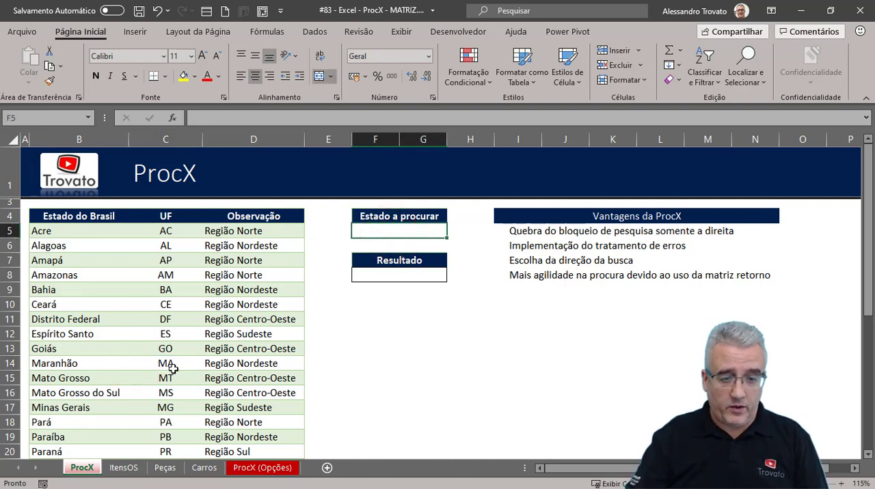
{"action": "left_click", "coordinate": [373, 232]}
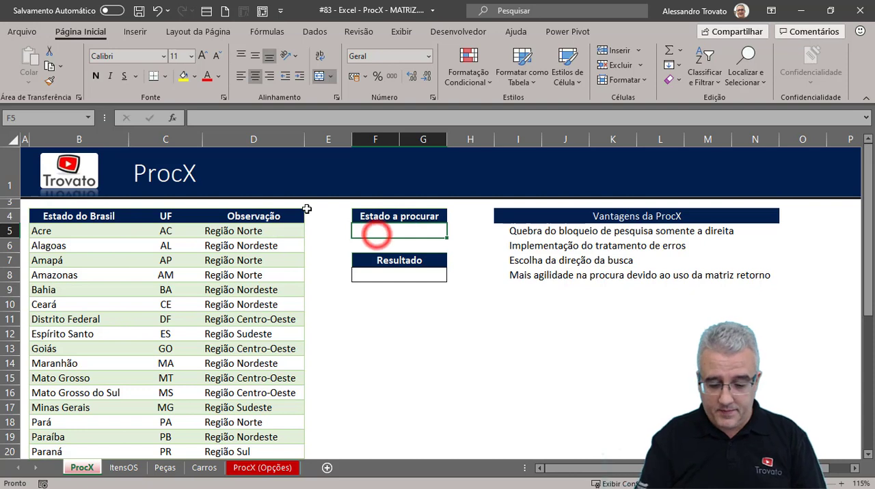
{"action": "type", "text": "MS"}
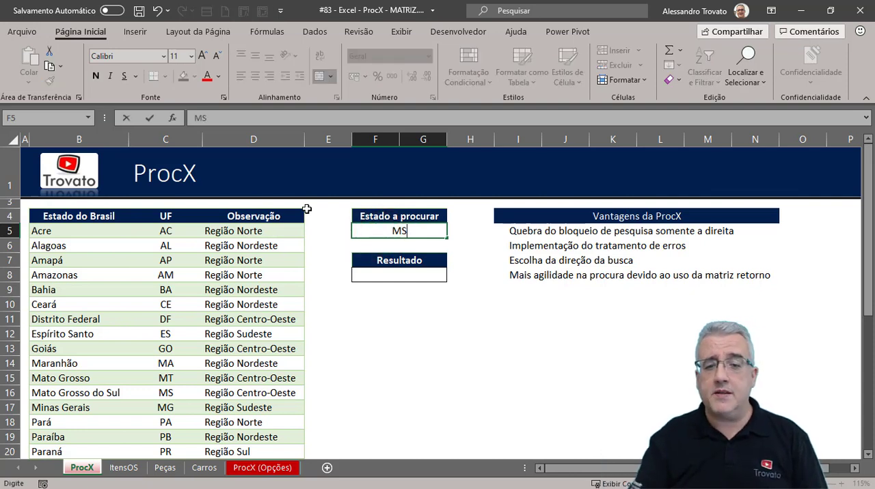
{"action": "key", "text": "Return"}
- Review the lookup and result cells, the UF and Observação columns, and the first two listed PROCX advantages
{"action": "left_click", "coordinate": [390, 279]}
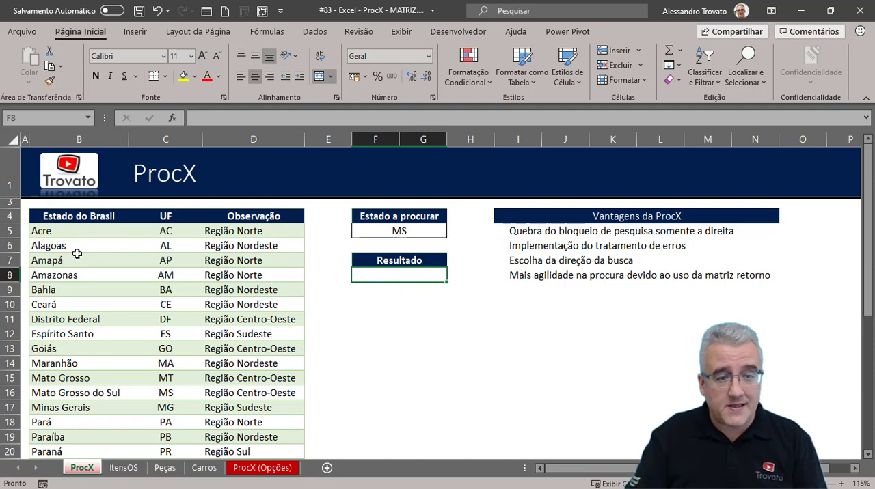
{"action": "left_click", "coordinate": [400, 232]}
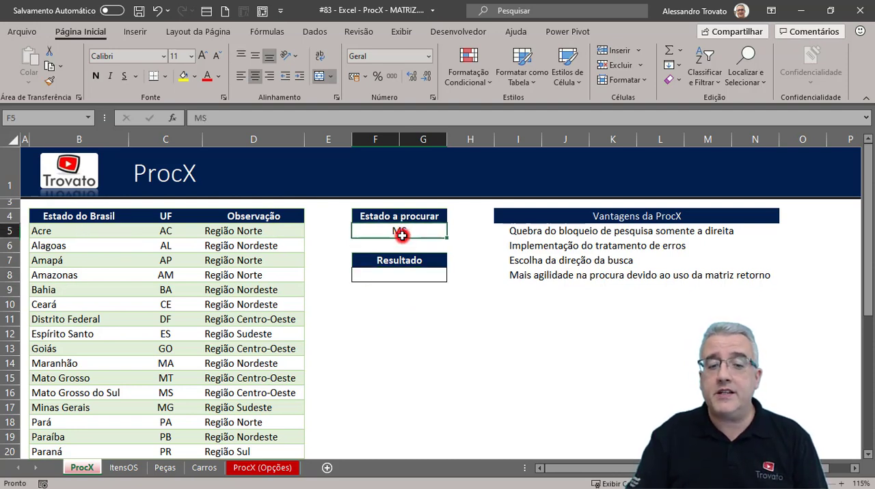
{"action": "left_click", "coordinate": [413, 280]}
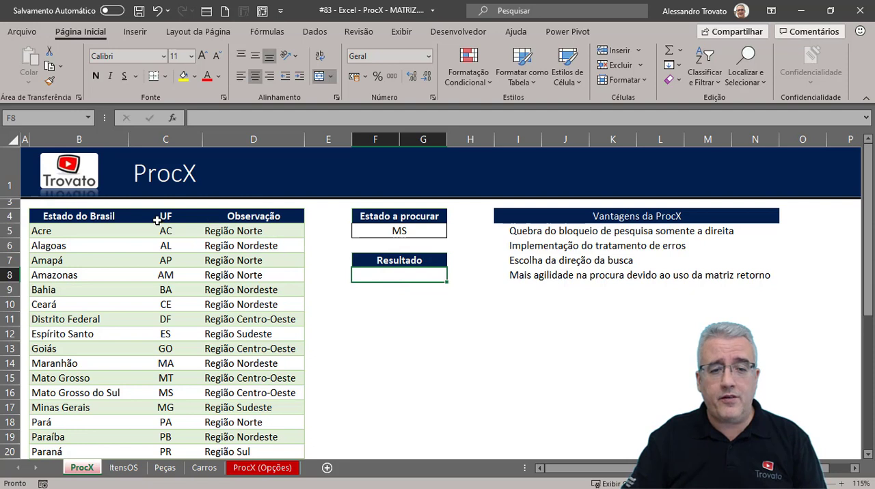
{"action": "left_click_drag", "start_coordinate": [164, 217], "coordinate": [163, 411]}
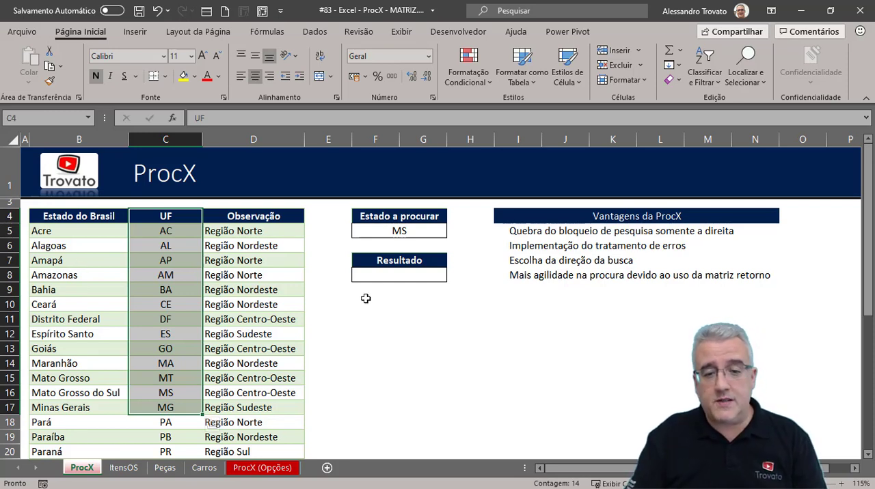
{"action": "left_click", "coordinate": [381, 272]}
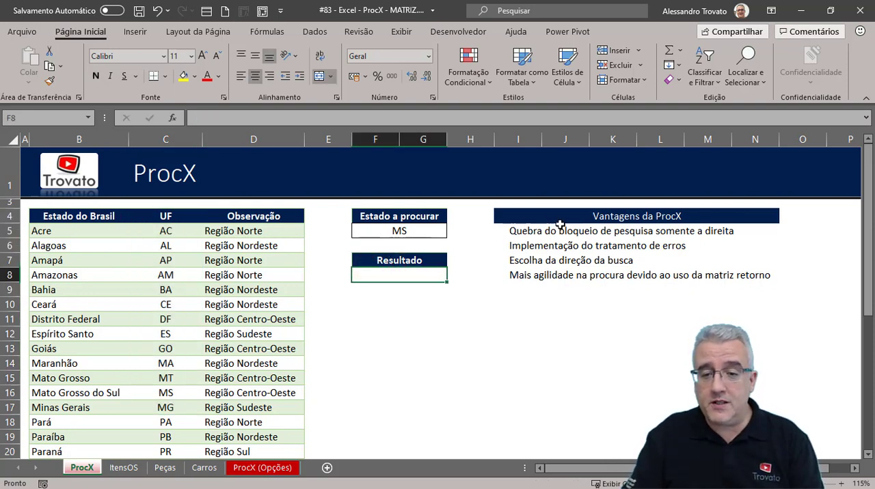
{"action": "left_click", "coordinate": [529, 231]}
{"action": "left_click_drag", "start_coordinate": [529, 231], "coordinate": [749, 231]}
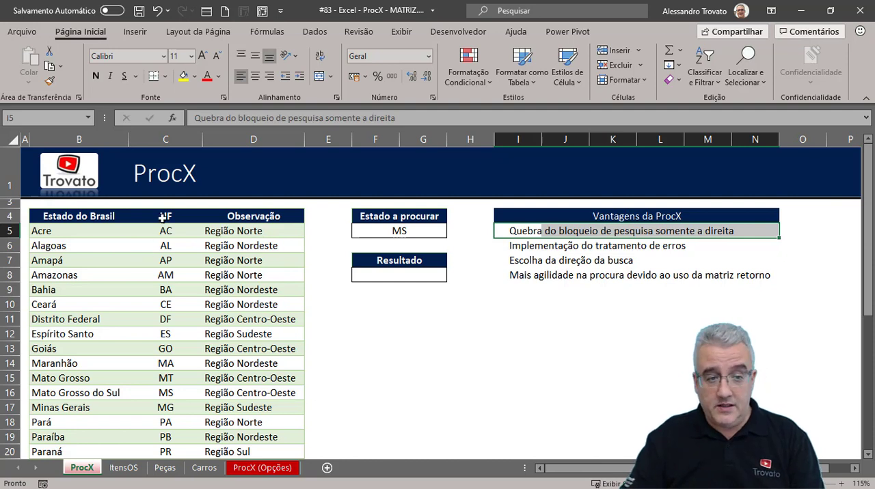
{"action": "left_click_drag", "start_coordinate": [164, 216], "coordinate": [259, 407]}
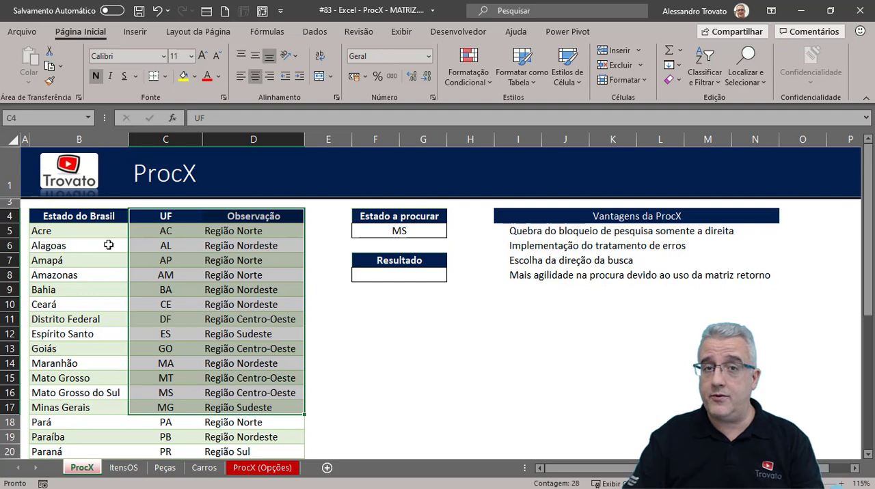
{"action": "left_click_drag", "start_coordinate": [527, 246], "coordinate": [691, 248]}
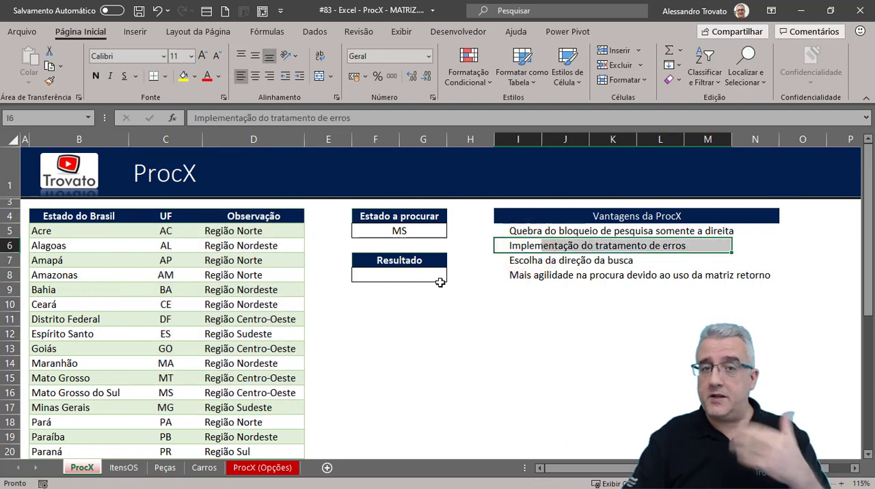
{"action": "left_click", "coordinate": [389, 274]}
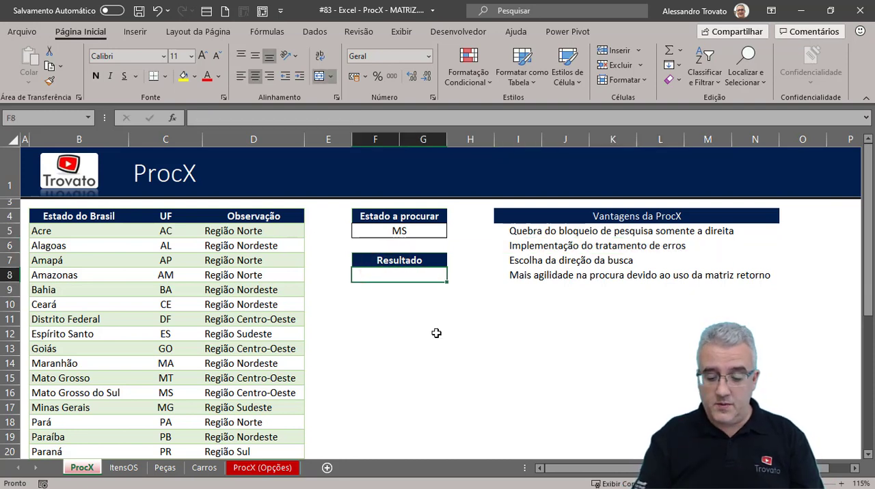
{"action": "type", "text": "=PROC"}
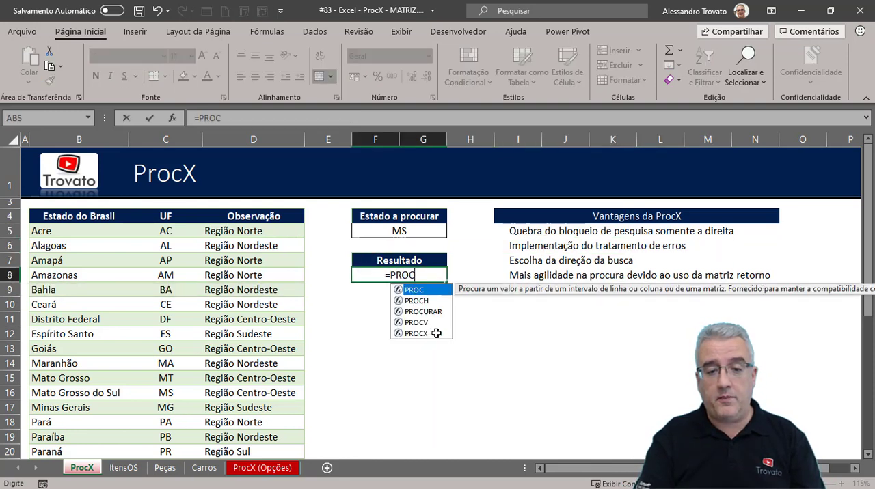
{"action": "type", "text": "X"}
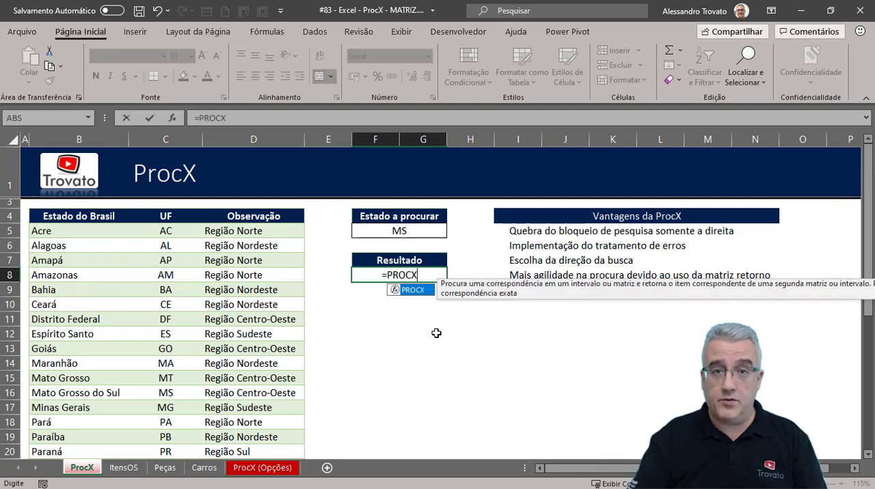
{"action": "key", "text": "Escape"}
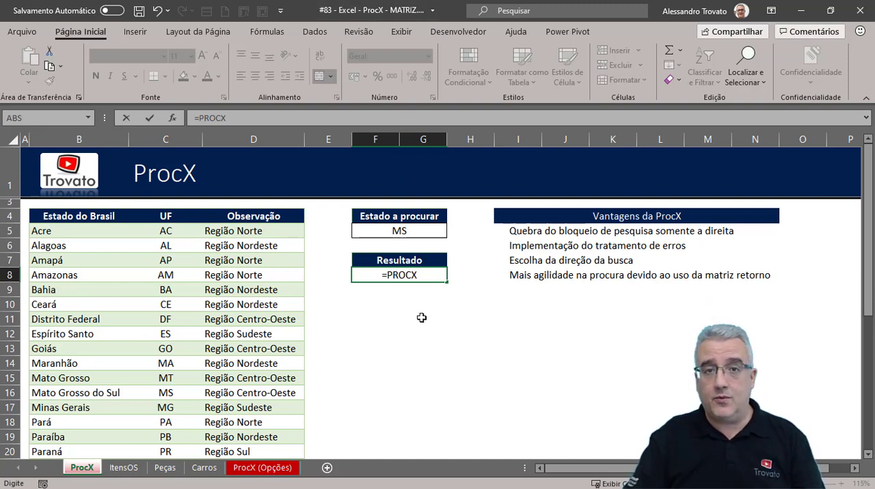
{"action": "key", "text": "Escape"}
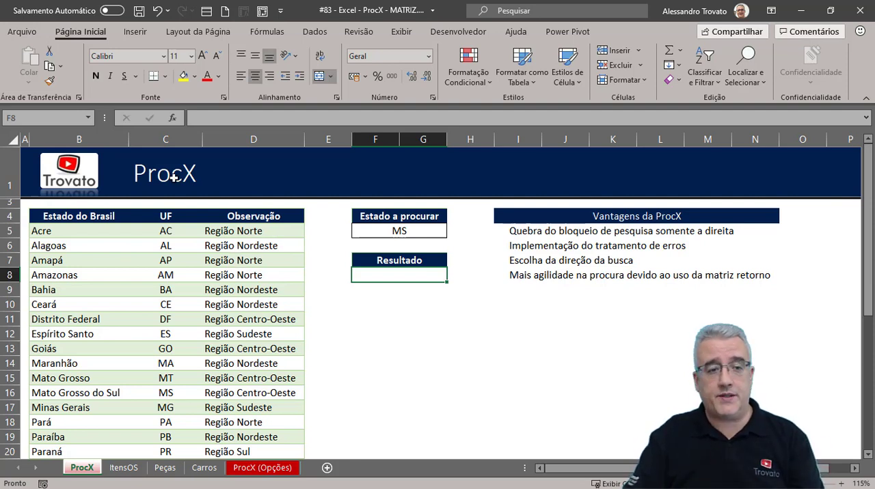
- Check the subscription details and Office Insider options on the account page, and return to the ProcX worksheet
{"action": "left_click", "coordinate": [23, 32]}
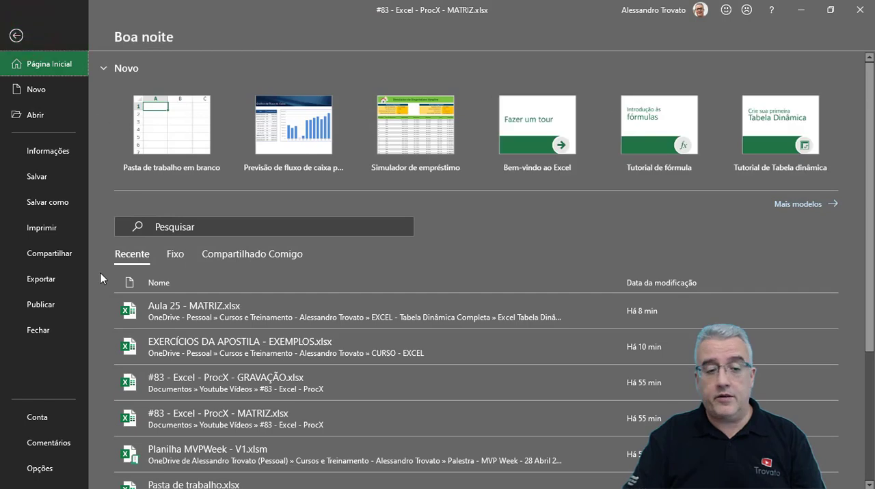
{"action": "left_click", "coordinate": [58, 431]}
{"action": "left_click", "coordinate": [56, 424]}
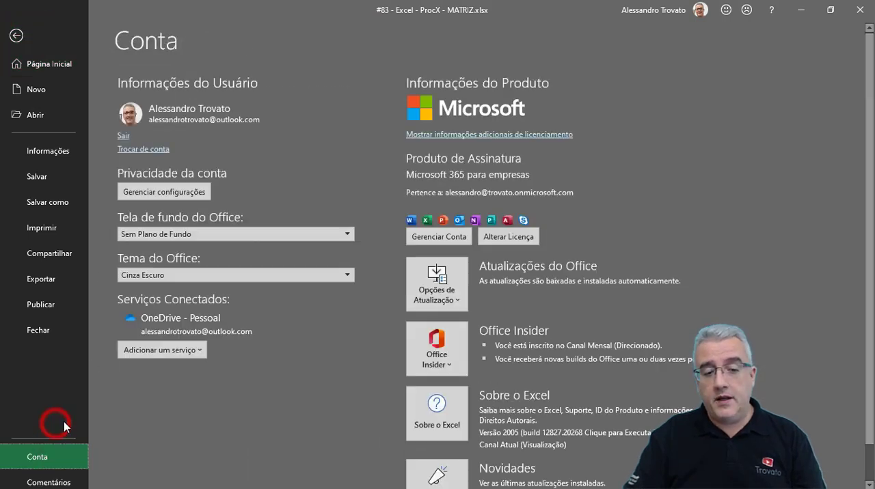
{"action": "left_click", "coordinate": [450, 346]}
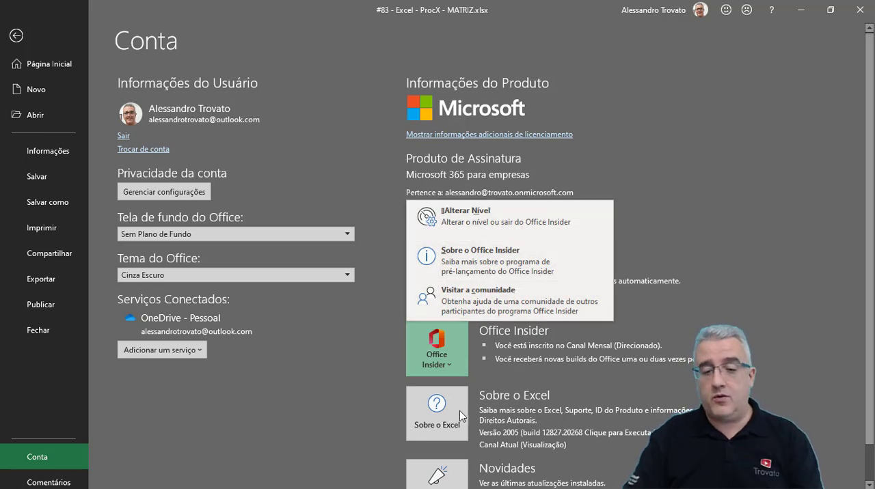
{"action": "left_click", "coordinate": [452, 365]}
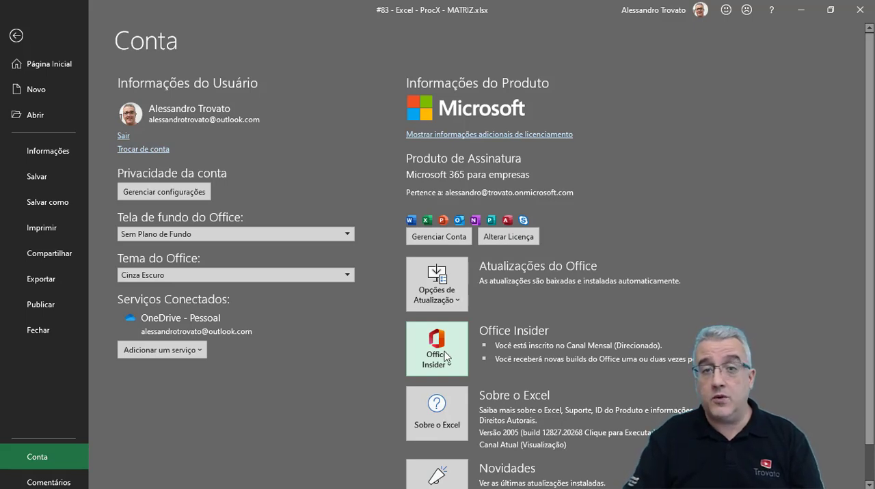
{"action": "left_click", "coordinate": [434, 357]}
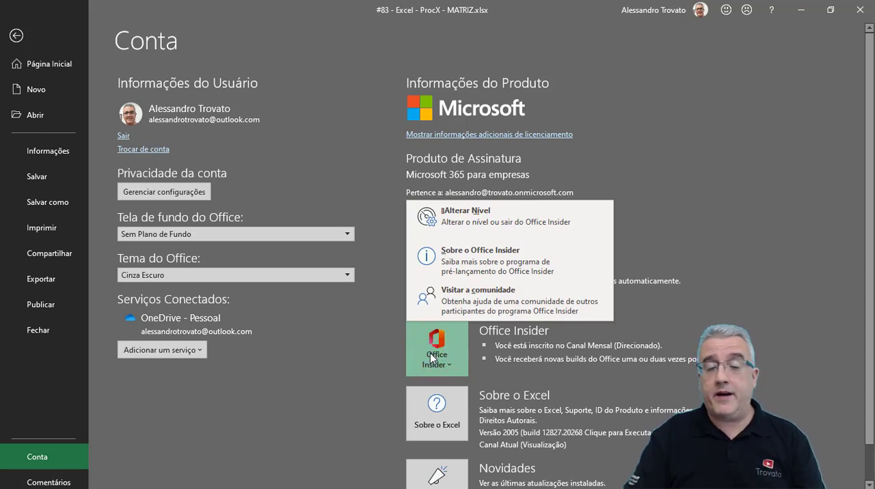
{"action": "left_click", "coordinate": [208, 144]}
{"action": "left_click", "coordinate": [16, 36]}
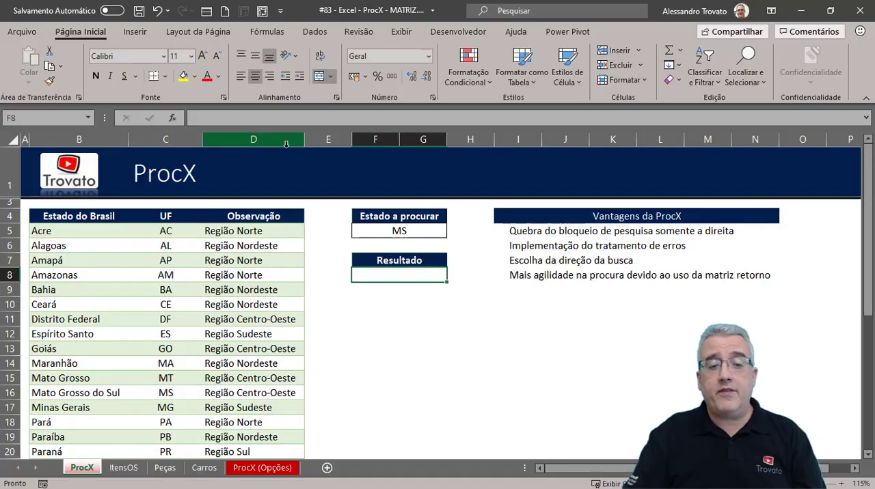
- Start a PROCX formula in the Resultado cell F8 with F5 as the lookup value
{"action": "left_click", "coordinate": [402, 273]}
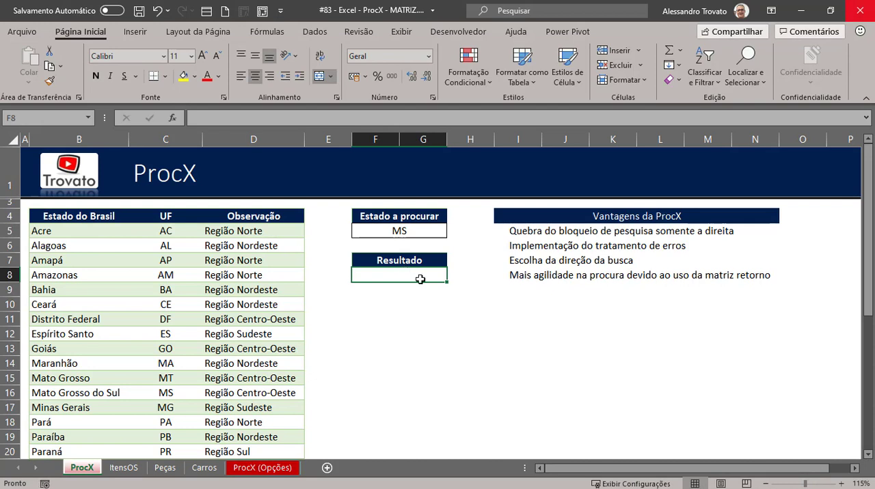
{"action": "type", "text": "=proc"}
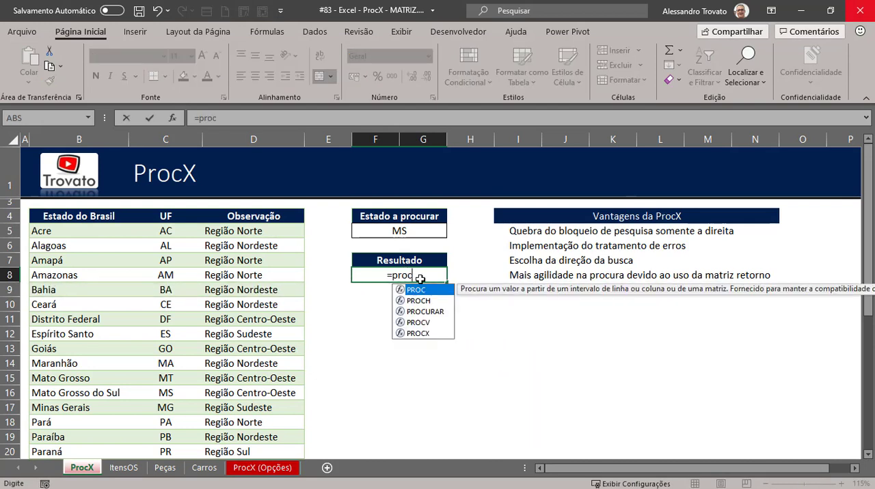
{"action": "type", "text": "x("}
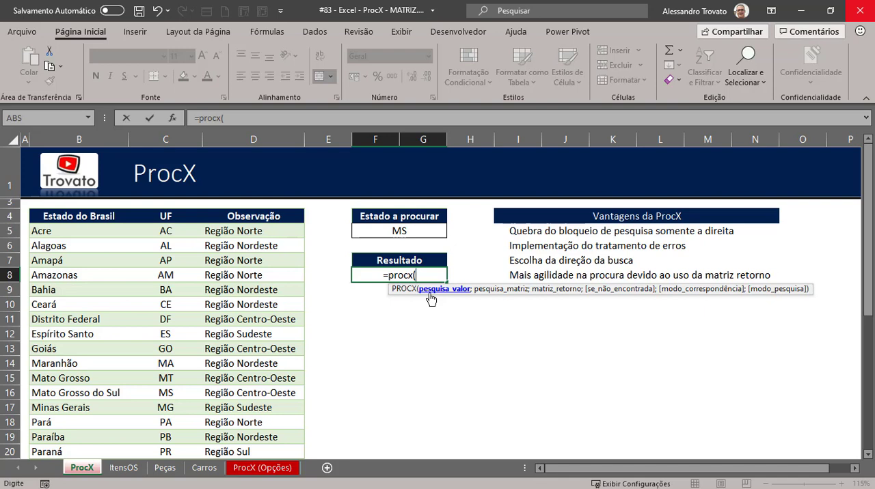
{"action": "left_click", "coordinate": [399, 232]}
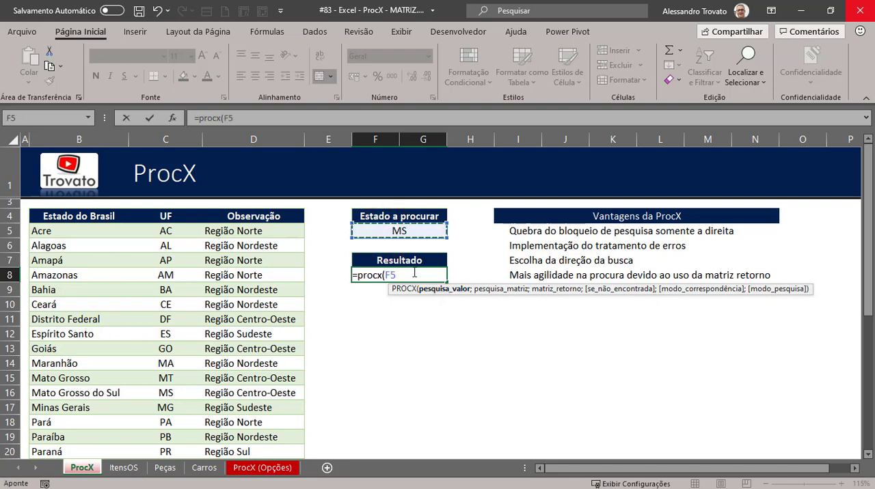
{"action": "type", "text": ";"}
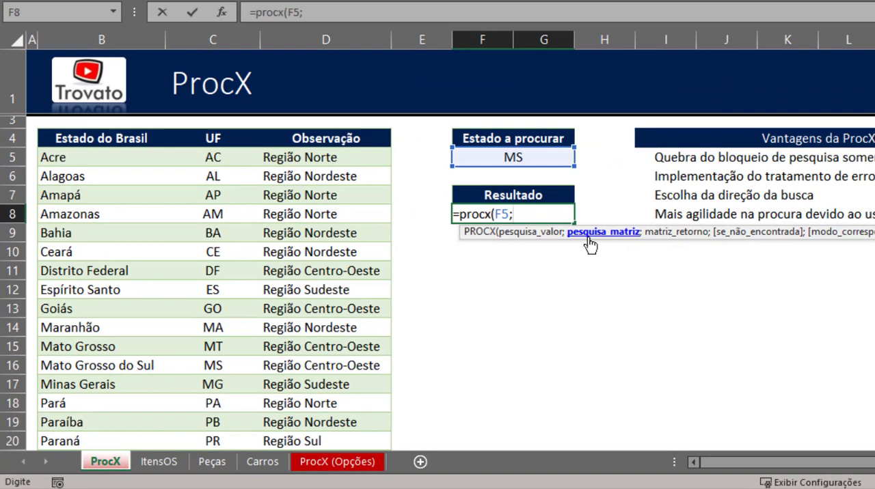
- Set the UF column range C4:C31 as the formula's lookup array and make it the absolute reference $C$4:$C$31
{"action": "left_click", "coordinate": [218, 138]}
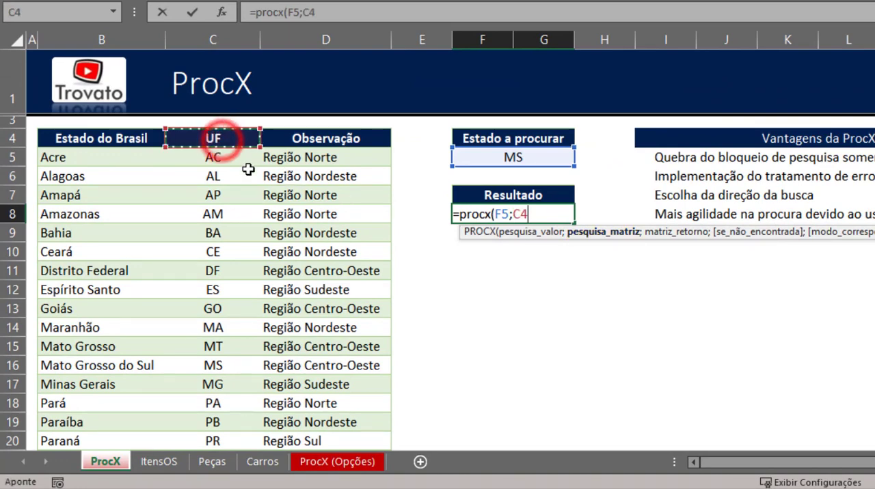
{"action": "key", "text": "ctrl+shift+Down"}
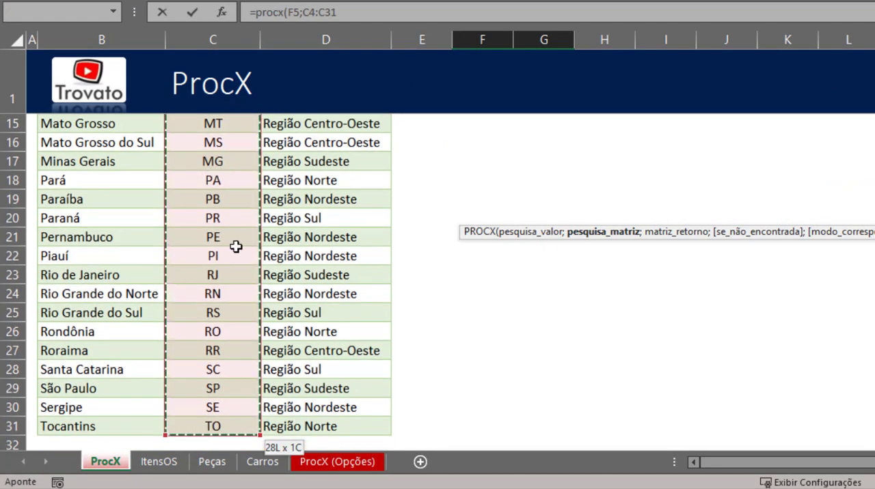
{"action": "scroll", "coordinate": [313, 347], "scroll_direction": "up", "scroll_amount": 4}
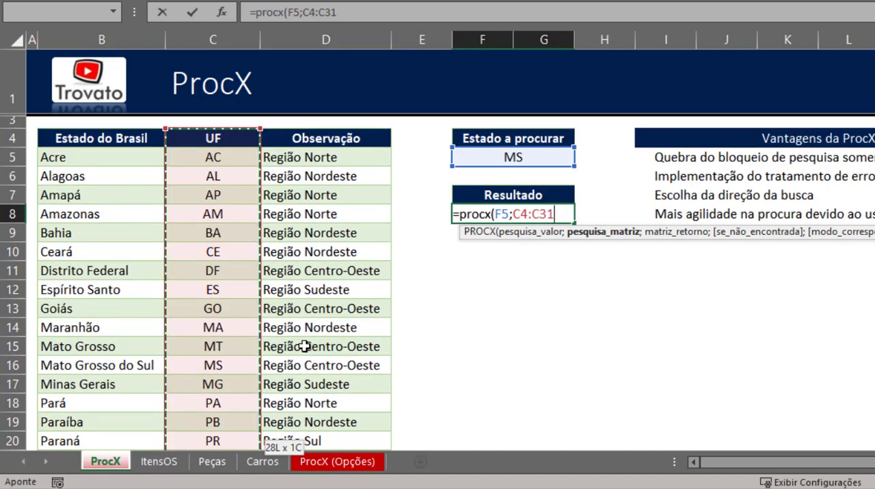
{"action": "type", "text": ";"}
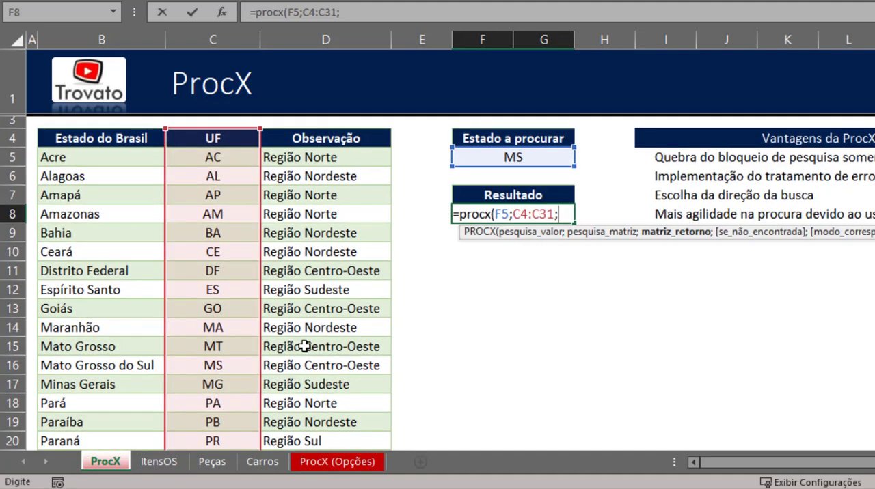
{"action": "double_click", "coordinate": [532, 213]}
{"action": "key", "text": "F4"}
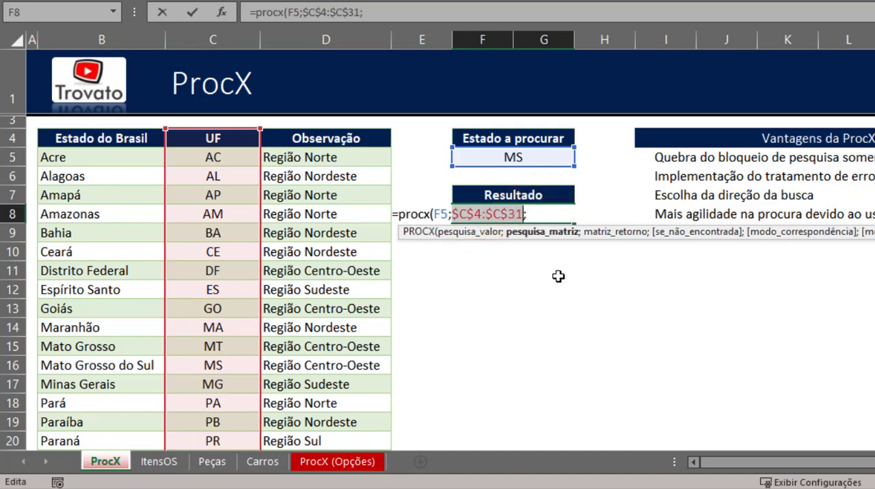
{"action": "left_click", "coordinate": [531, 212]}
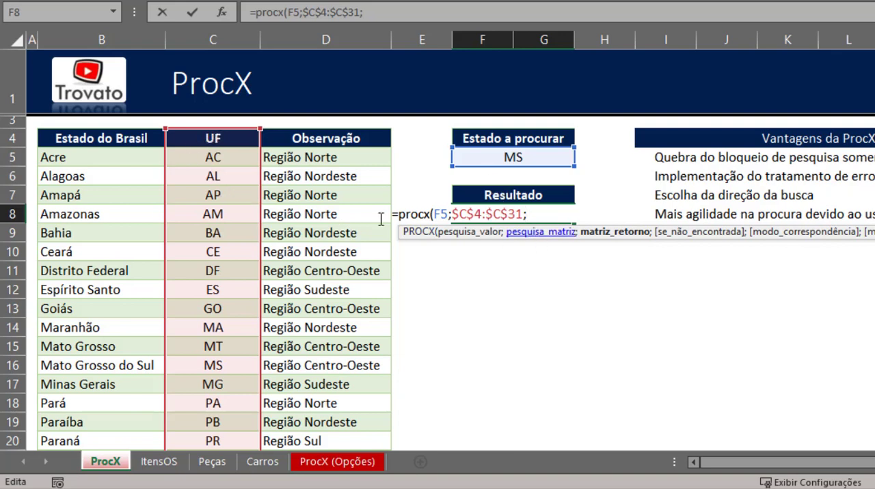
{"action": "left_click", "coordinate": [113, 140]}
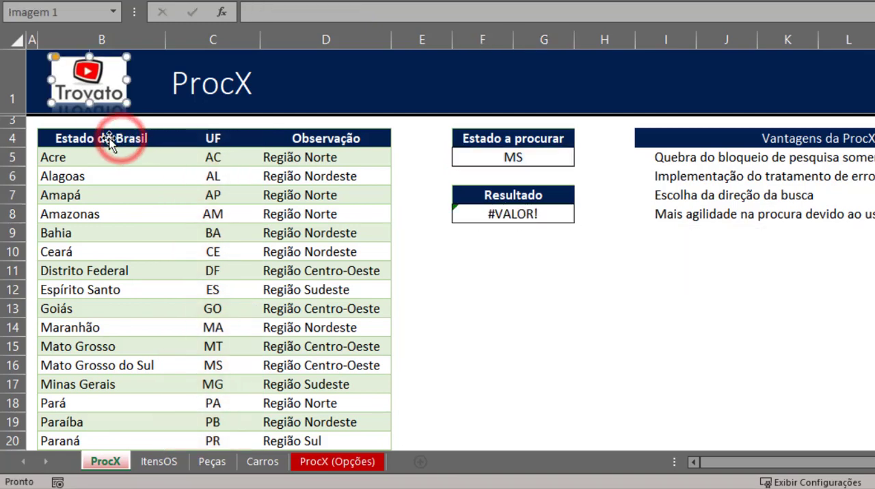
{"action": "left_click", "coordinate": [476, 215]}
{"action": "double_click", "coordinate": [538, 215]}
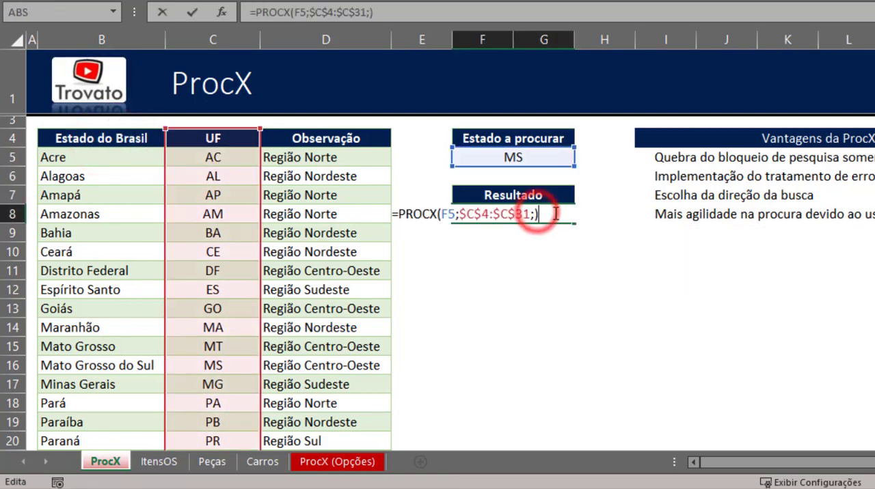
{"action": "key", "text": "BackSpace"}
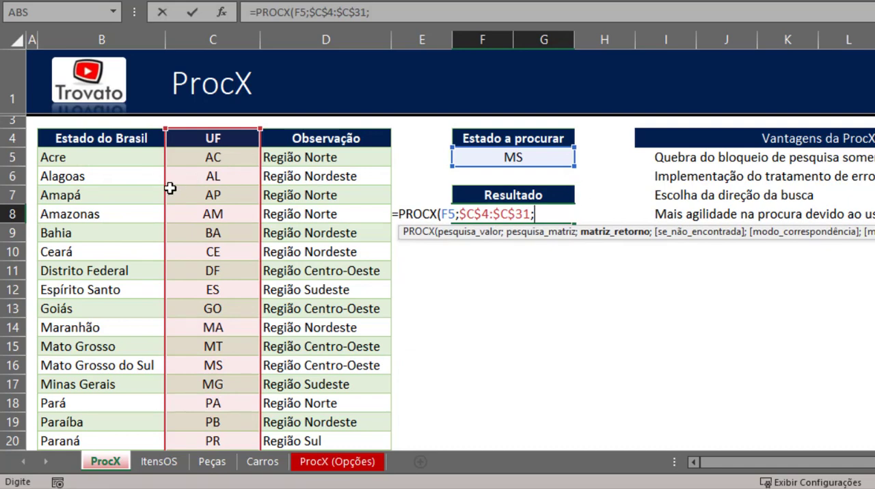
{"action": "left_click", "coordinate": [102, 140]}
{"action": "left_click", "coordinate": [549, 212]}
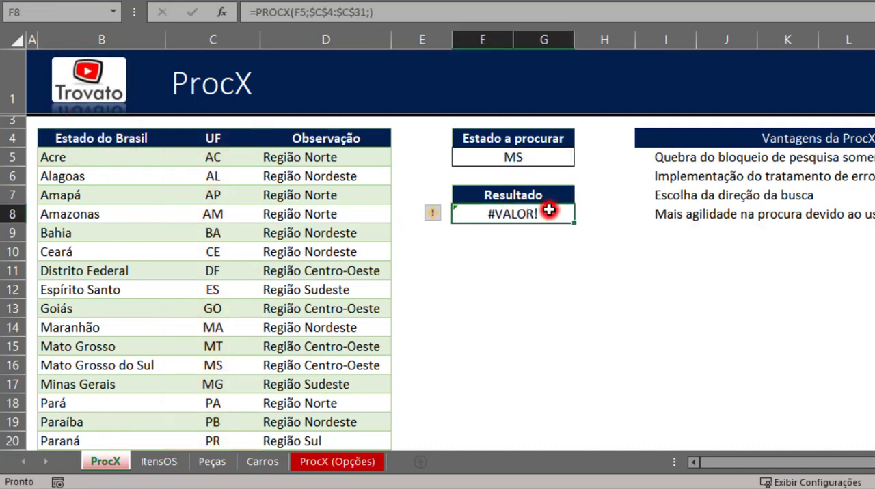
{"action": "double_click", "coordinate": [549, 212]}
{"action": "key", "text": "BackSpace"}
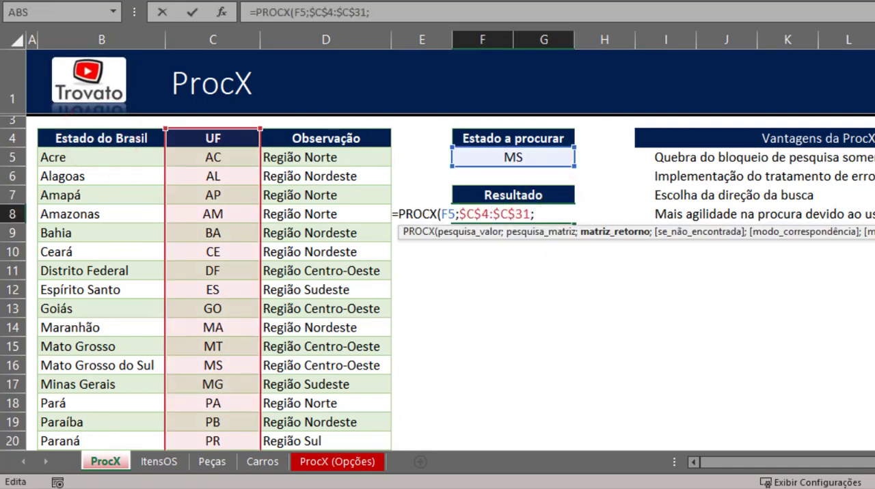
{"action": "left_click", "coordinate": [89, 140]}
{"action": "left_click", "coordinate": [547, 215]}
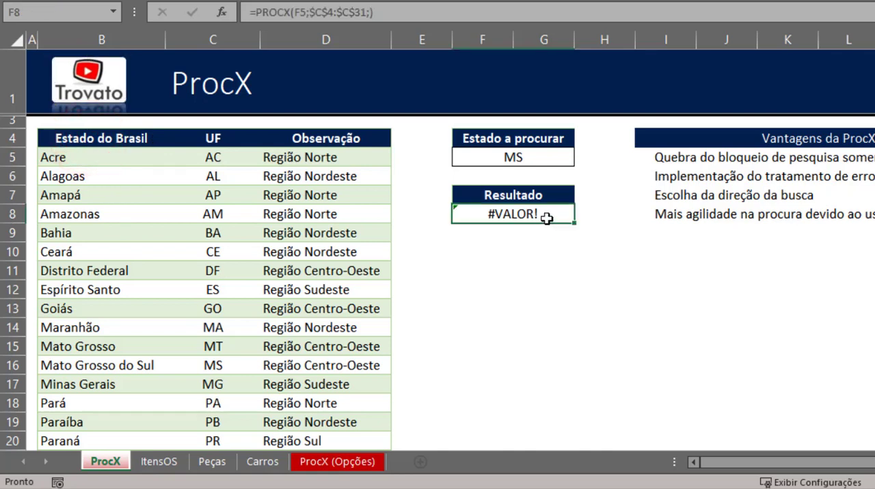
{"action": "double_click", "coordinate": [547, 217]}
{"action": "key", "text": "BackSpace"}
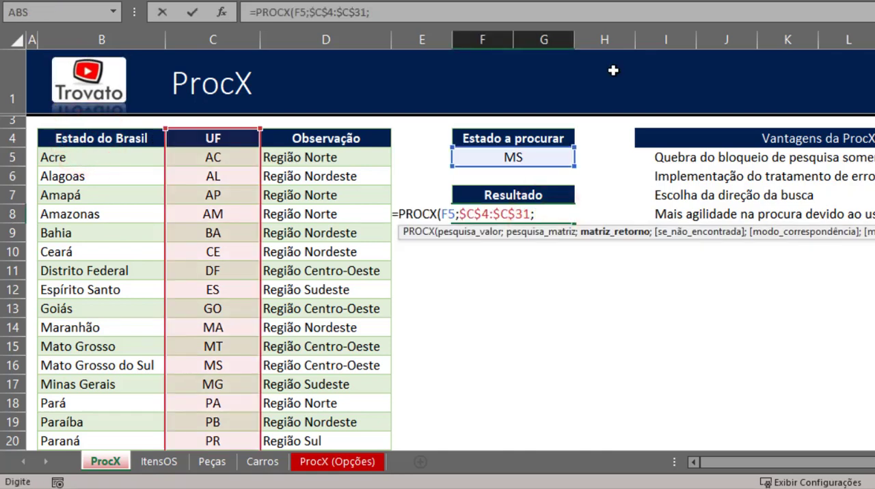
- Set the Estado do Brasil range B4:B31 as the formula's return array and make it the absolute reference $B$4:$B$31
{"action": "key", "text": "Right"}
{"action": "key", "text": "Right"}
{"action": "key", "text": "Left"}
{"action": "key", "text": "BackSpace"}
{"action": "key", "text": "BackSpace"}
{"action": "key", "text": "Left"}
{"action": "key", "text": "Left"}
{"action": "key", "text": "Left"}
{"action": "key", "text": "Left"}
{"action": "key", "text": "Left"}
{"action": "key", "text": "Up"}
{"action": "key", "text": "Up"}
{"action": "key", "text": "Up"}
{"action": "key", "text": "Right"}
{"action": "key", "text": "ctrl+Down"}
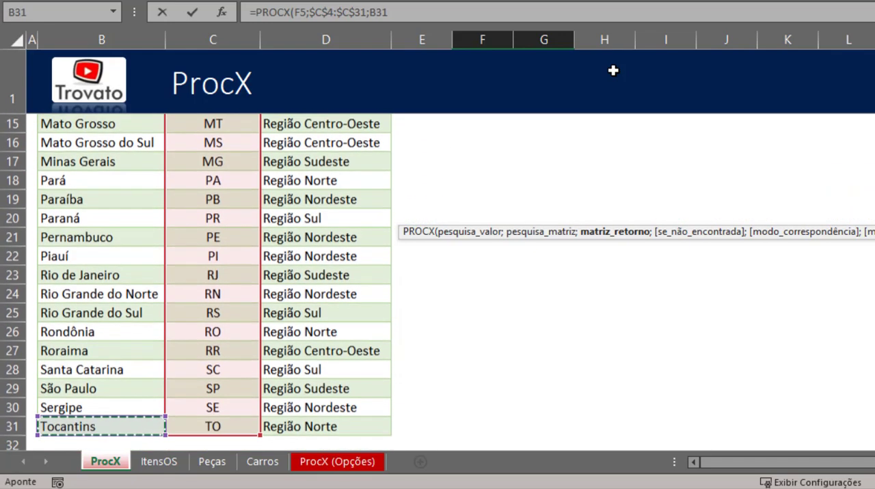
{"action": "key", "text": "ctrl+shift+Up"}
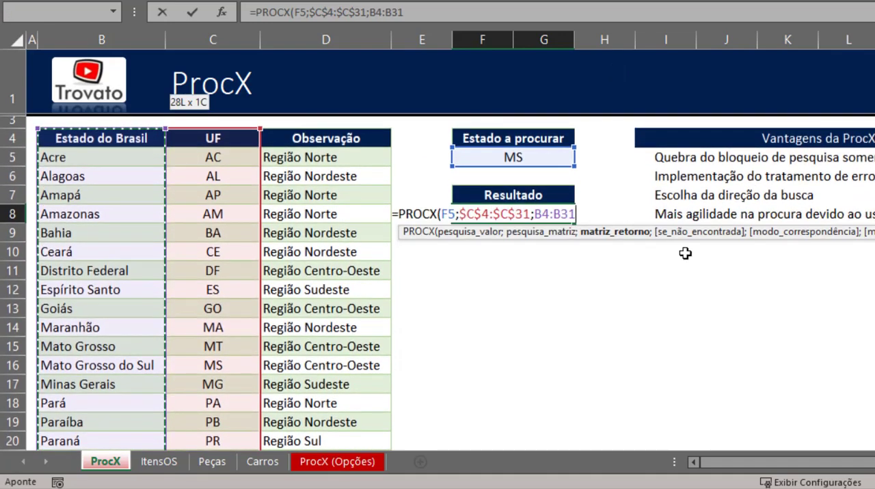
{"action": "key", "text": "F4"}
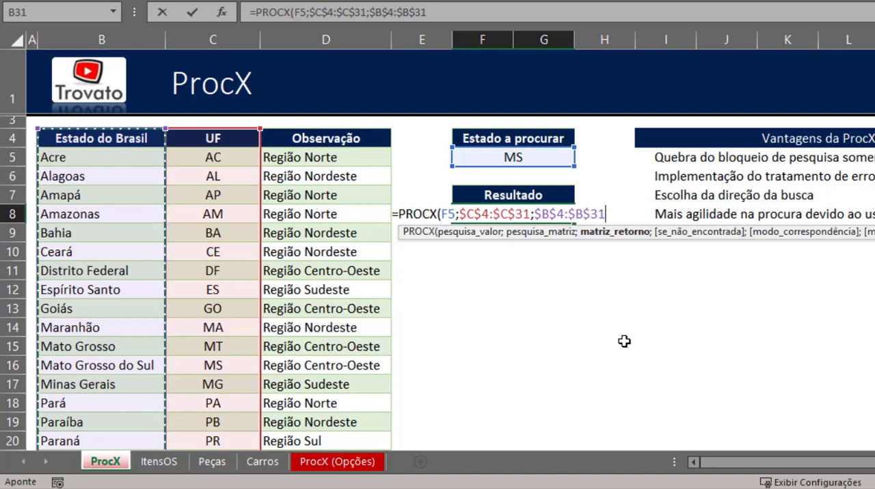
- Add "UF Inválida" as the PROCX formula's text for values that are not found
{"action": "type", "text": ";"}
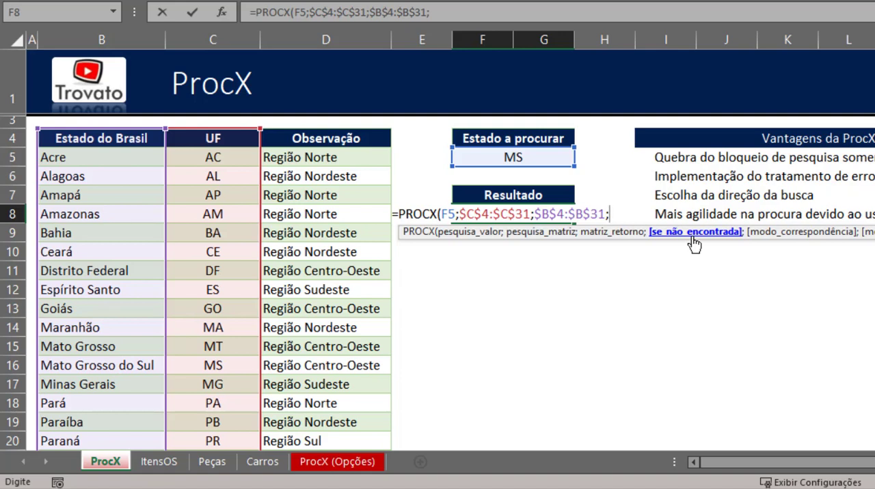
{"action": "type", "text": "\""}
{"action": "type", "text": "UF"}
{"action": "type", "text": " Inv"}
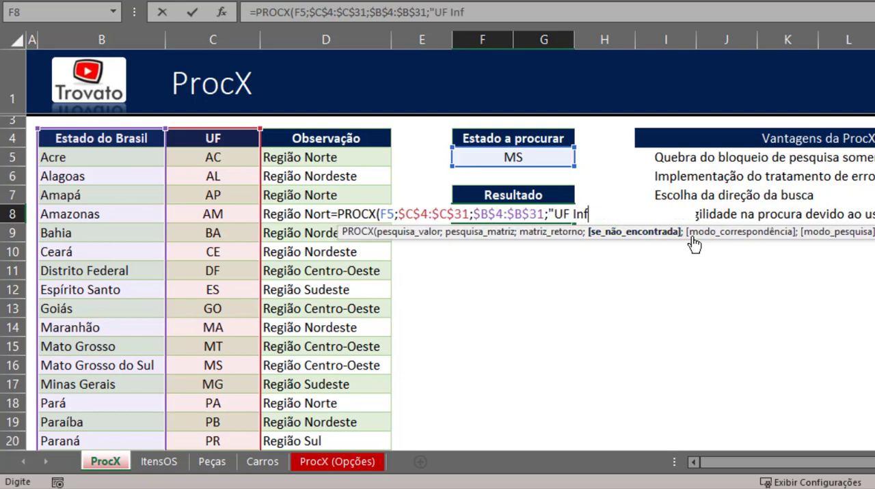
{"action": "type", "text": "alida"}
{"action": "key", "text": "BackSpace"}
{"action": "key", "text": "BackSpace"}
{"action": "key", "text": "BackSpace"}
{"action": "key", "text": "BackSpace"}
{"action": "type", "text": "álida\""}
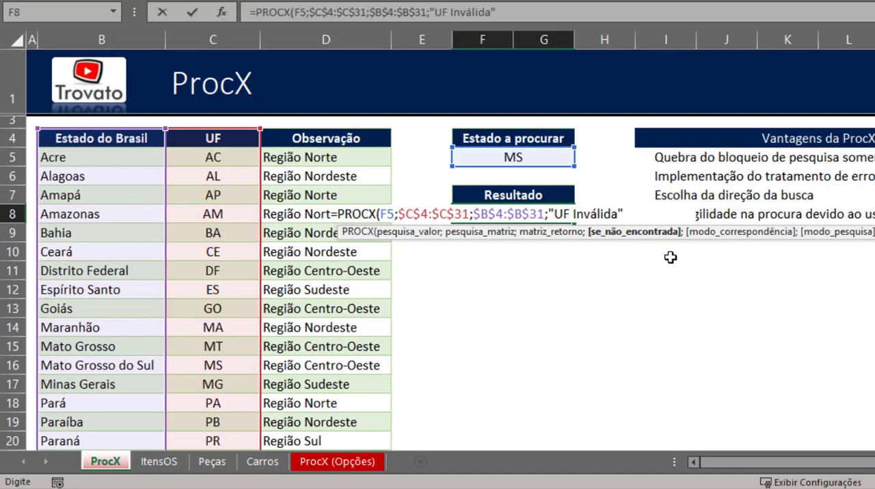
- Review the match mode options for the PROCX formula and choose 0 - Correspondência exata
{"action": "type", "text": ";"}
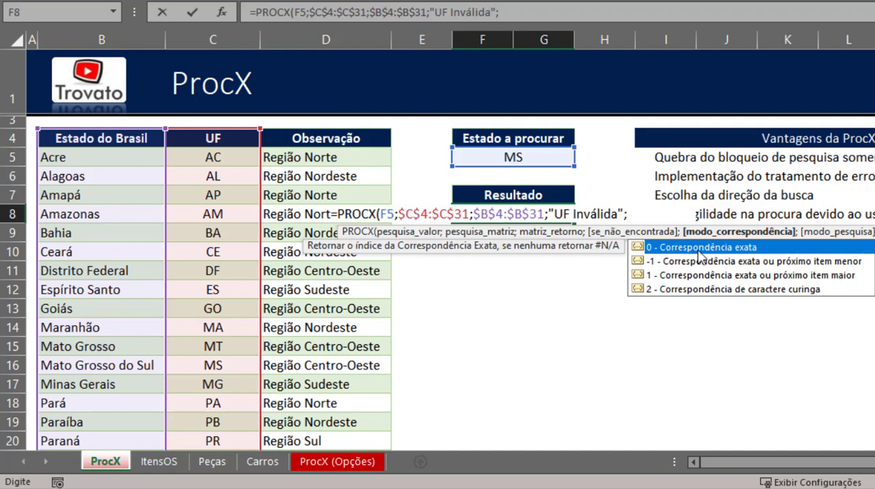
{"action": "left_click", "coordinate": [695, 262]}
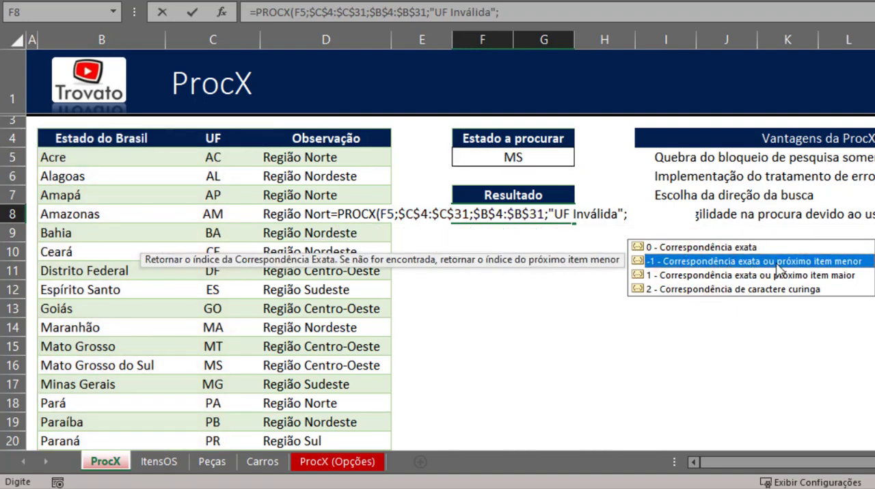
{"action": "left_click", "coordinate": [711, 276]}
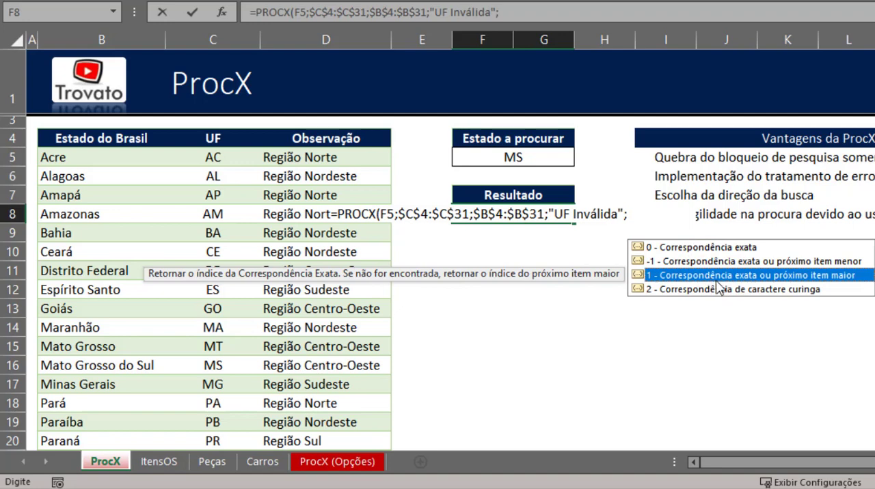
{"action": "left_click", "coordinate": [721, 290]}
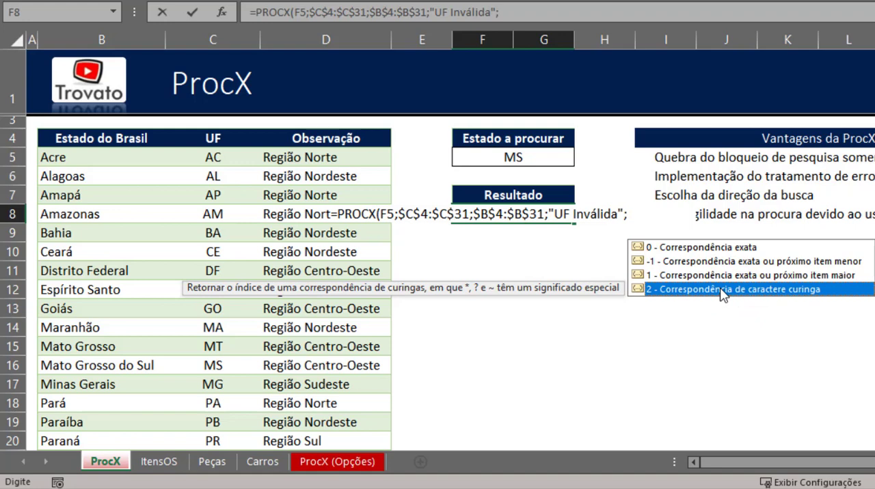
{"action": "left_click", "coordinate": [733, 253]}
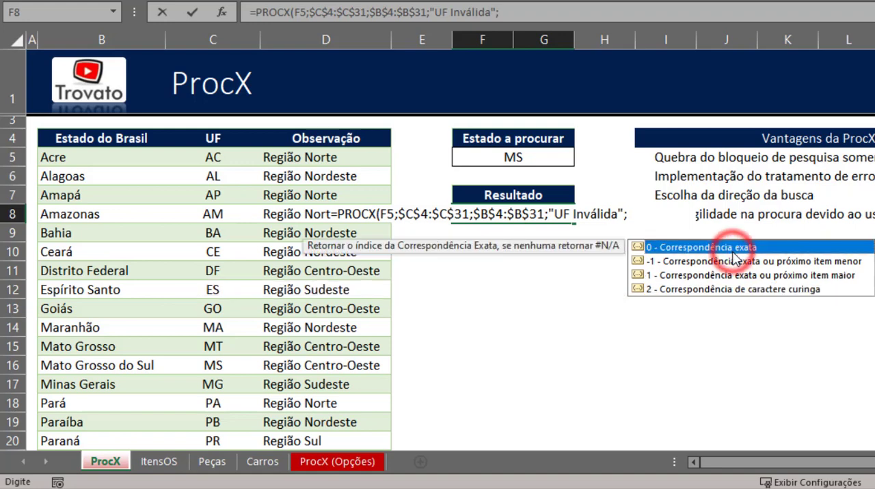
{"action": "double_click", "coordinate": [732, 254]}
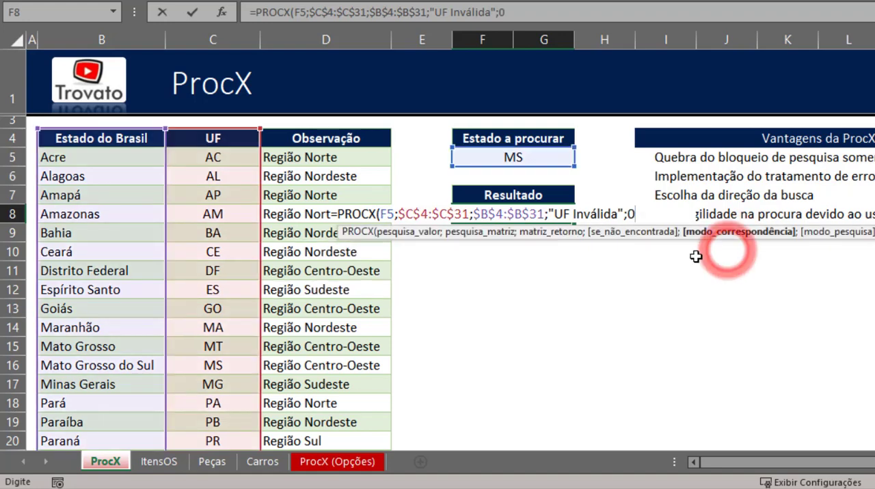
- Set the search mode to 1 - Pesquisar do primeiro ao último and complete the PROCX formula
{"action": "type", "text": ";"}
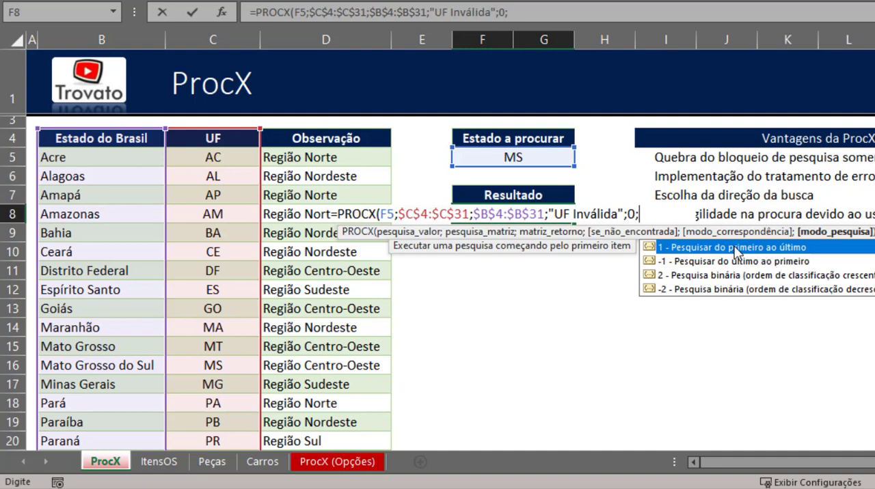
{"action": "type", "text": "1"}
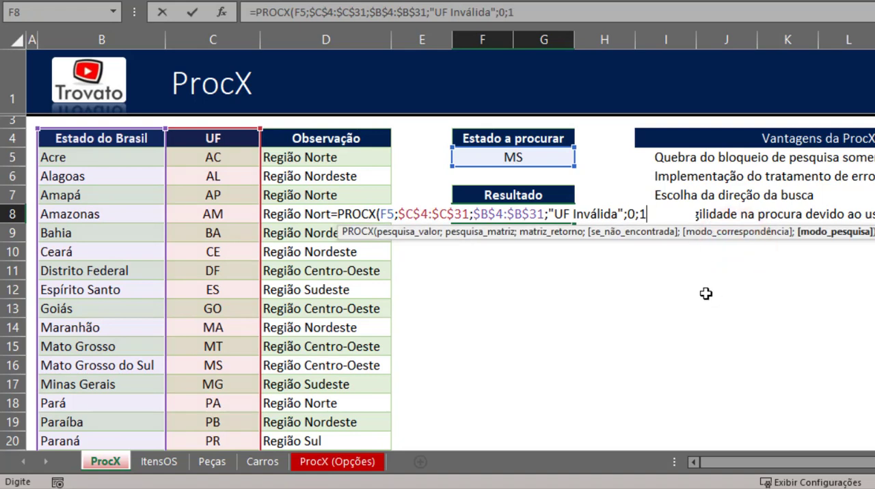
{"action": "type", "text": ")"}
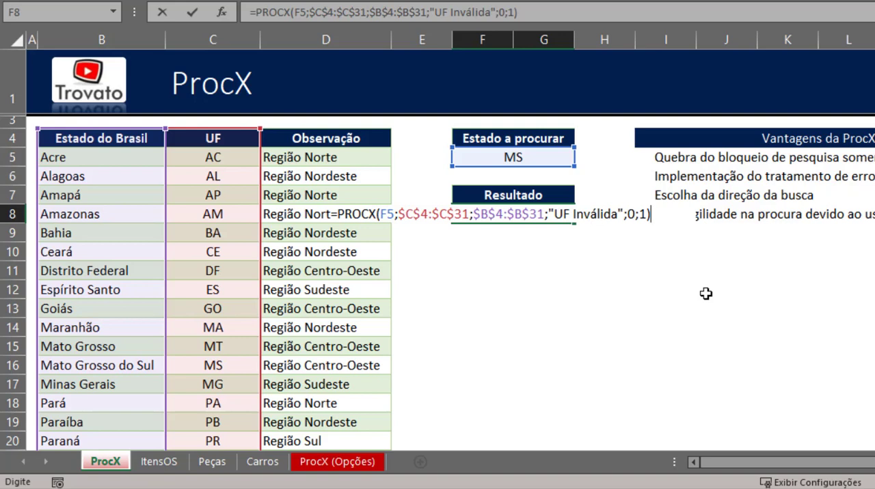
{"action": "key", "text": "Return"}
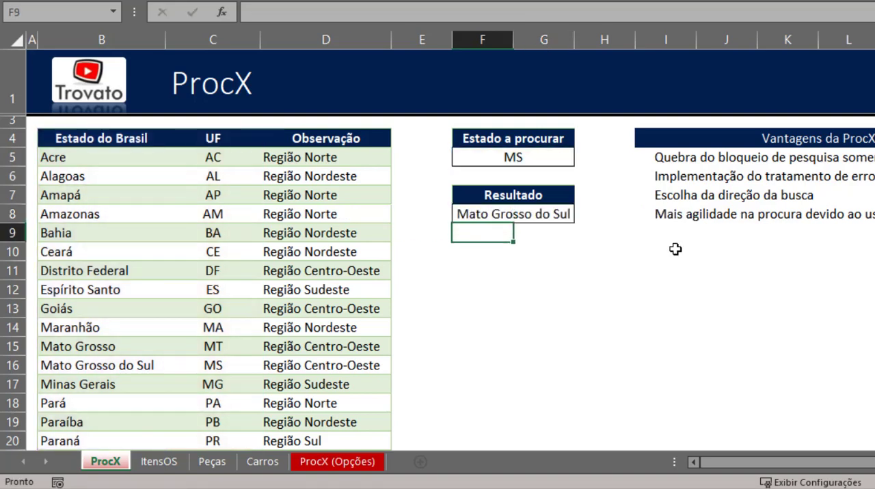
- Test the formula by entering the abbreviations ac and pr in turn in the Estado a procurar cell
{"action": "left_click", "coordinate": [547, 160]}
{"action": "type", "text": "a"}
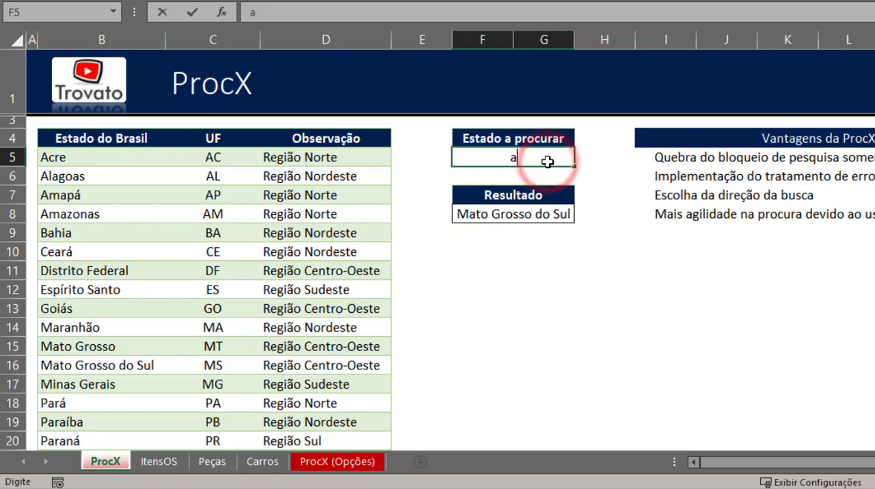
{"action": "type", "text": "c"}
{"action": "key", "text": "Return"}
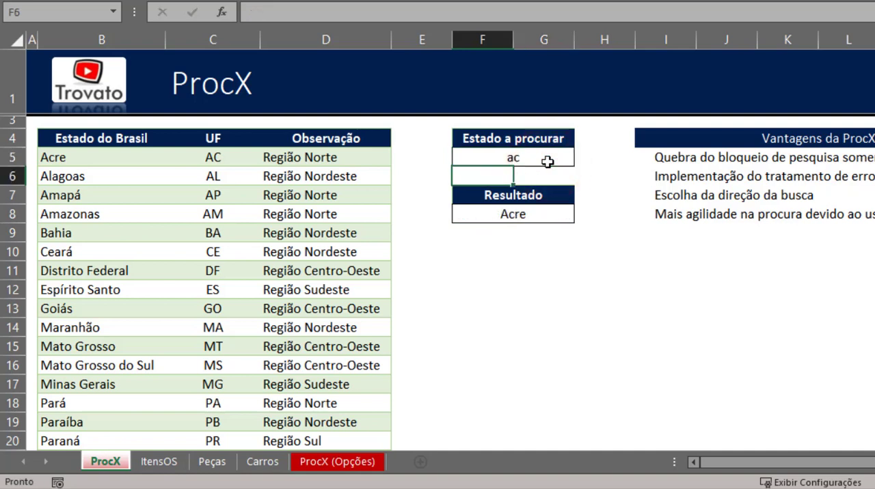
{"action": "left_click", "coordinate": [548, 161]}
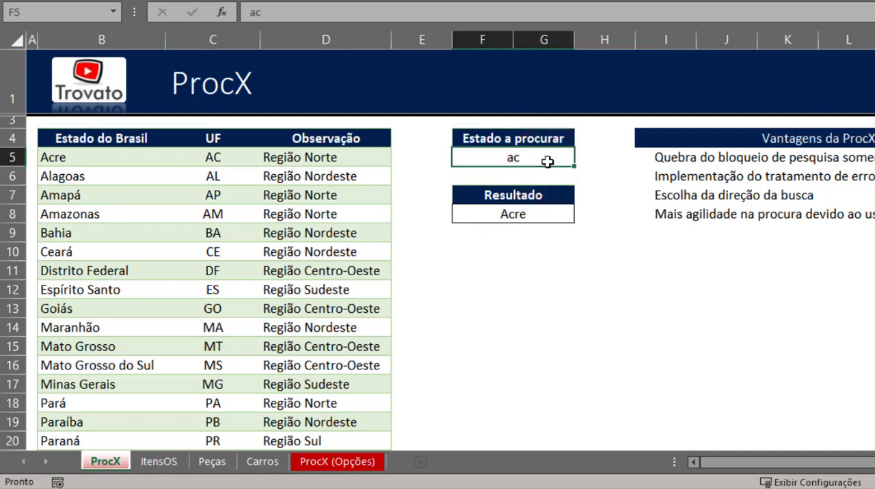
{"action": "type", "text": "pr"}
{"action": "key", "text": "Return"}
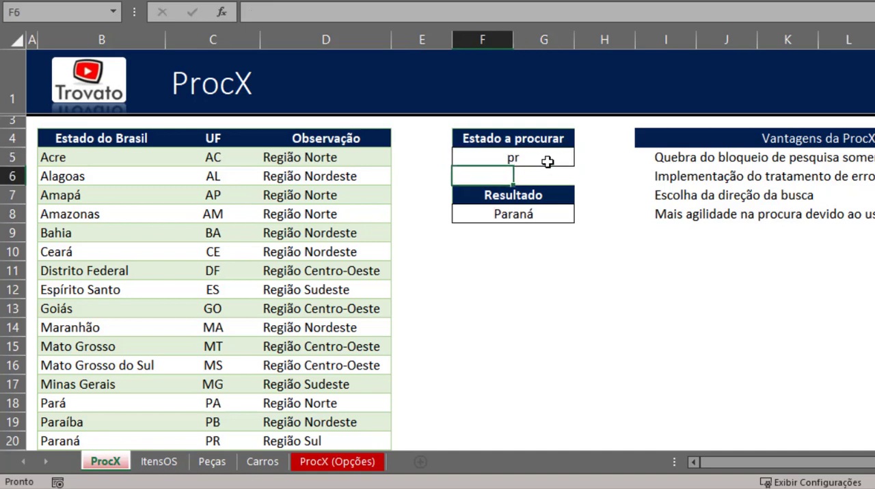
- Merge the row 10 cells from F10 across past column L, below the Resultado cell
{"action": "left_click", "coordinate": [540, 215]}
{"action": "left_click", "coordinate": [533, 250]}
{"action": "left_click_drag", "start_coordinate": [483, 251], "coordinate": [874, 250]}
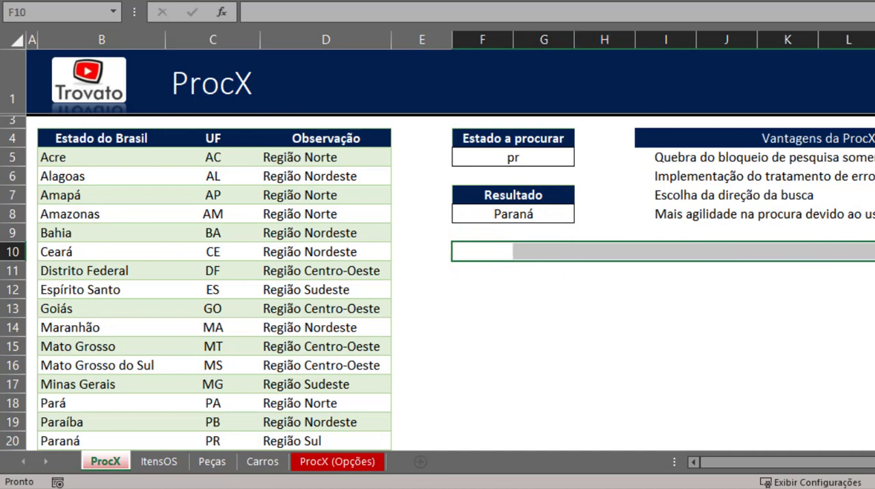
{"action": "left_click", "coordinate": [531, 0]}
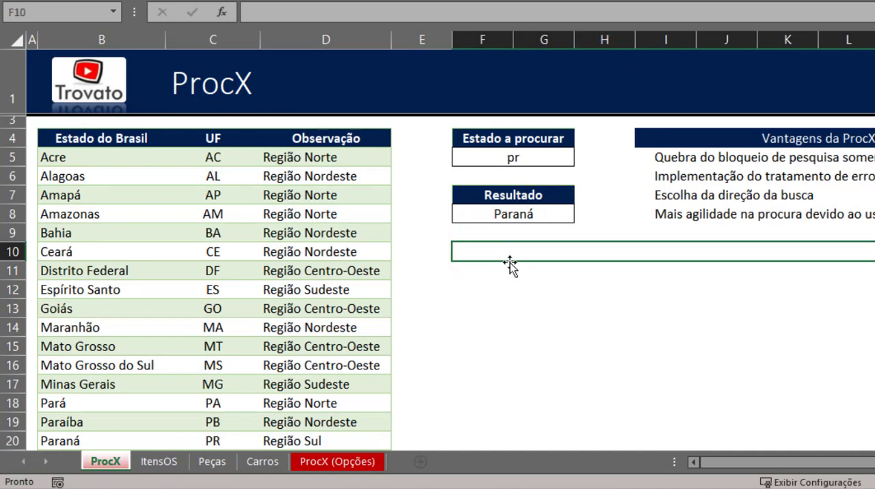
- Enter =FÓRMULATEXTO(F8) in the merged cell F10 to display the text of the Resultado formula
{"action": "type", "text": "=fór"}
{"action": "key", "text": "Tab"}
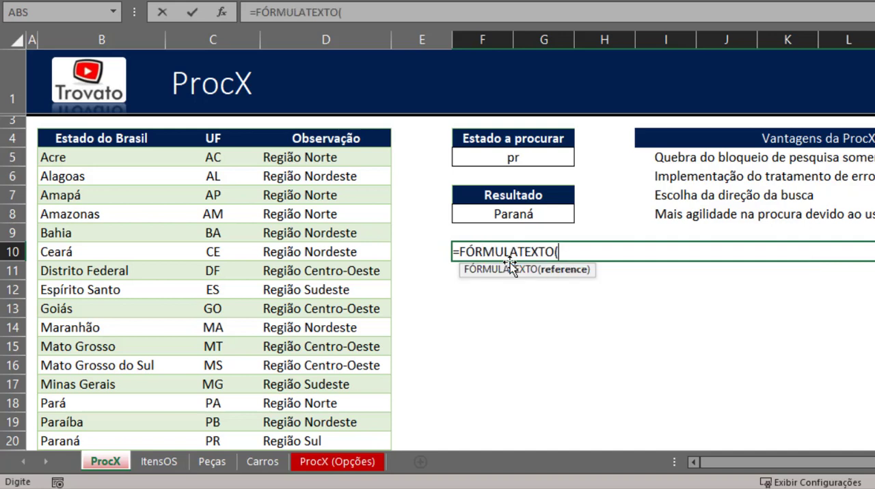
{"action": "key", "text": "Up"}
{"action": "key", "text": "Up"}
{"action": "key", "text": "Return"}
- Make the displayed formula text in F10 bold and move the selection to F12
{"action": "left_click", "coordinate": [605, 252]}
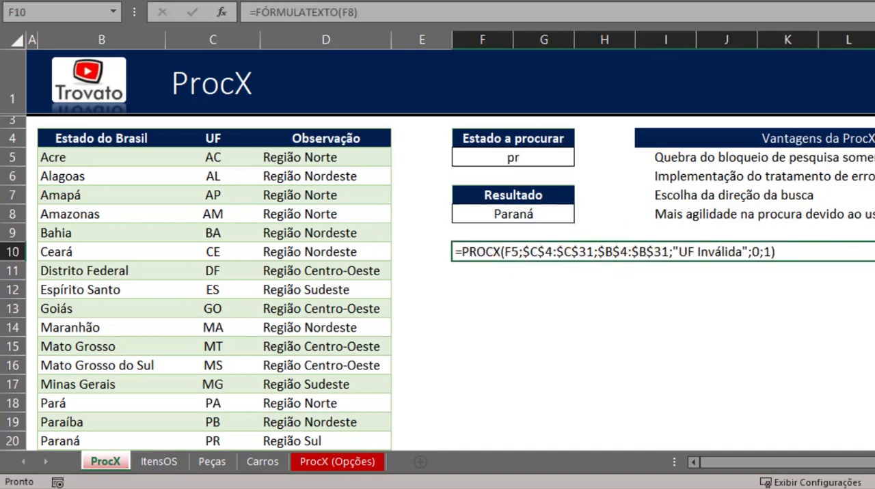
{"action": "key", "text": "ctrl+n"}
{"action": "key", "text": "Down"}
{"action": "key", "text": "Down"}
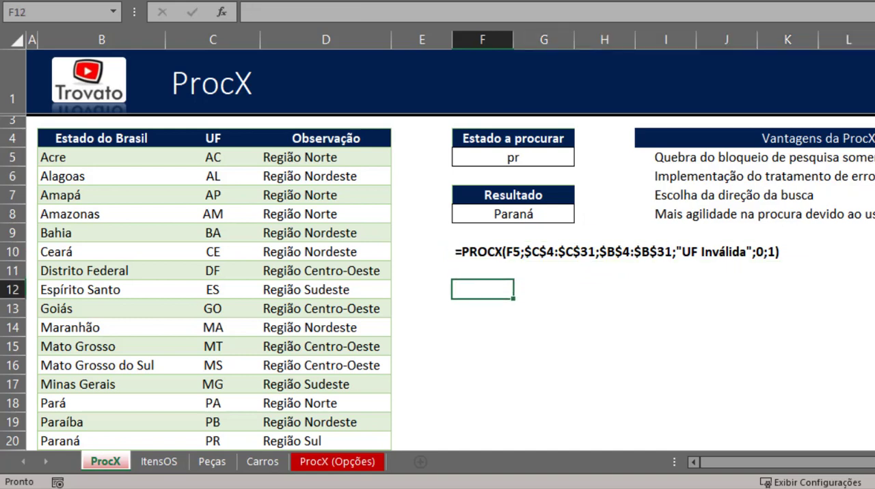
- Examine the search-range, return-range and not-found arguments of the PROCX formula in the Resultado cell F8
{"action": "double_click", "coordinate": [525, 214]}
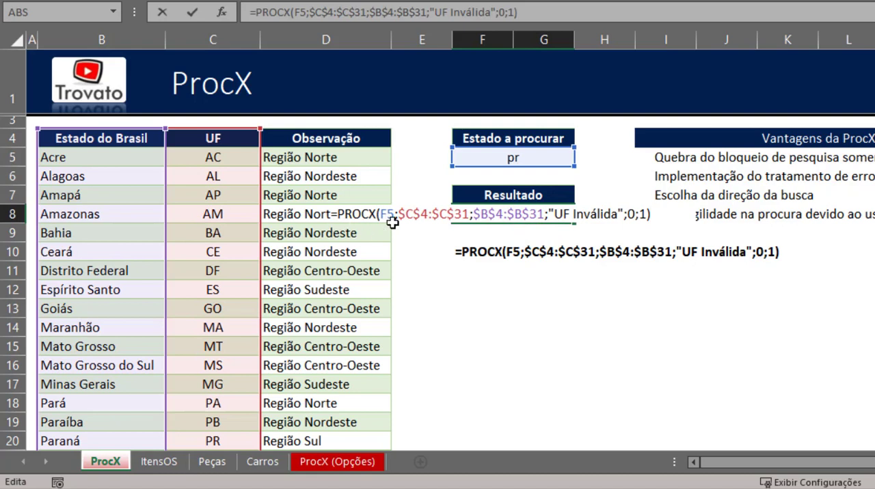
{"action": "left_click", "coordinate": [439, 214]}
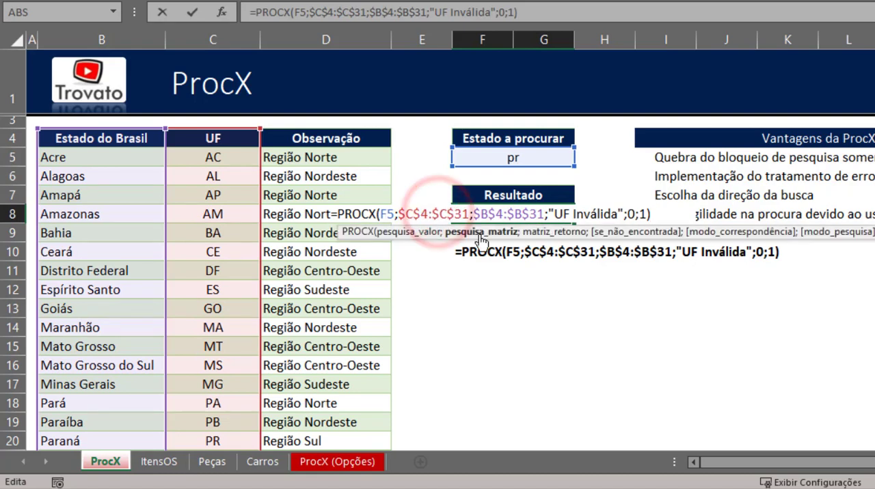
{"action": "left_click", "coordinate": [484, 236]}
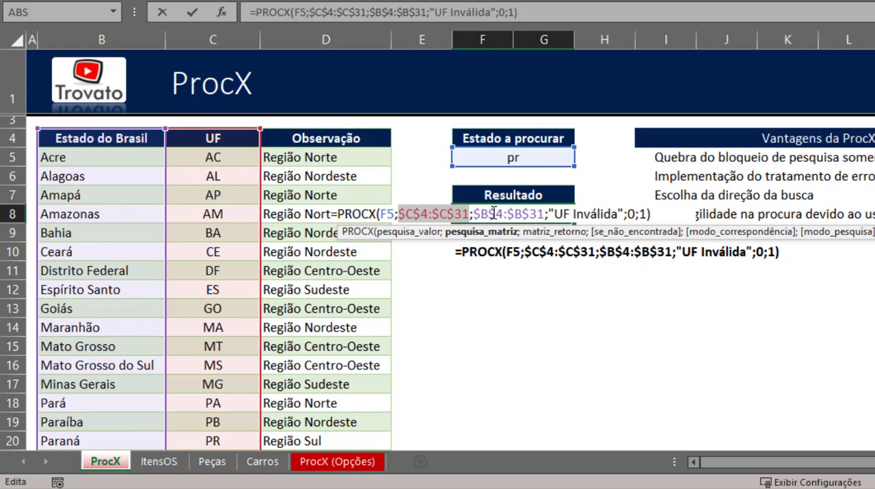
{"action": "left_click_drag", "start_coordinate": [475, 213], "coordinate": [544, 216]}
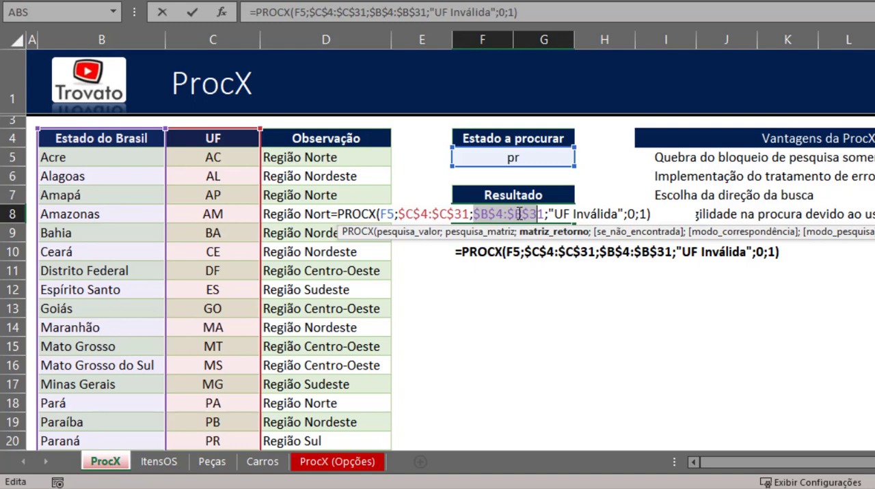
{"action": "left_click", "coordinate": [564, 214]}
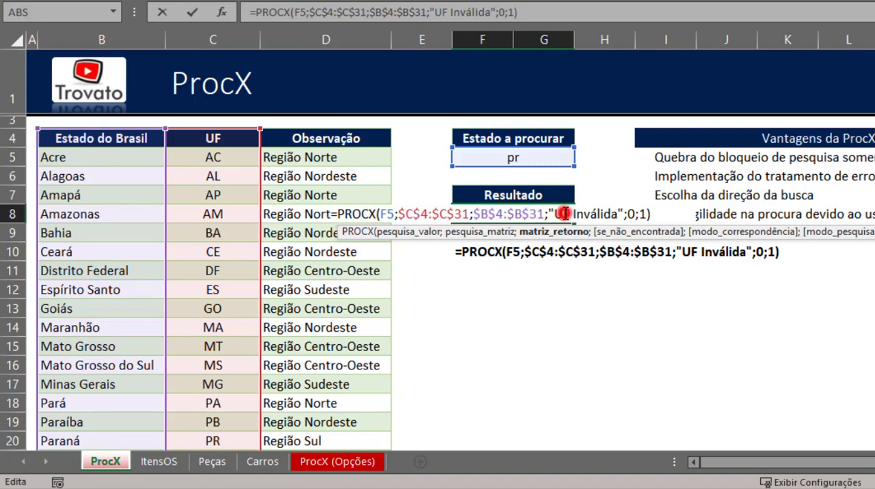
{"action": "key", "text": "Escape"}
- Test the not-found handling by entering the nonexistent abbreviation XX in the Estado a procurar cell
{"action": "left_click", "coordinate": [529, 157]}
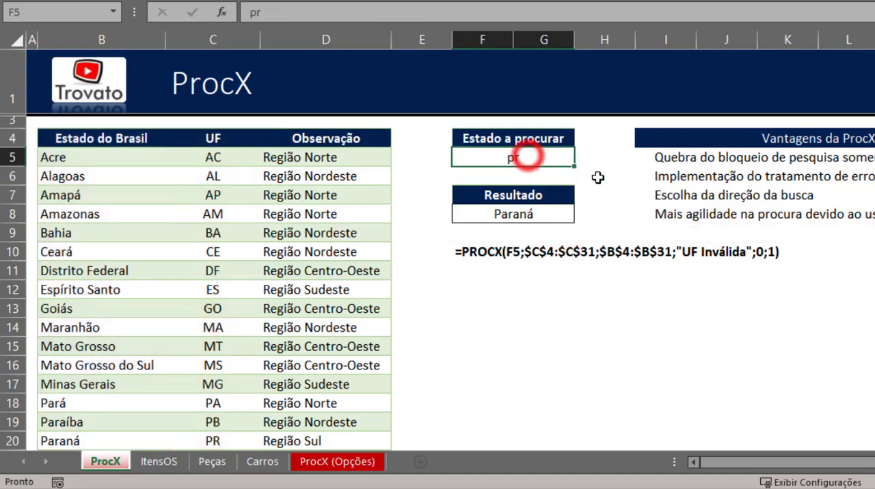
{"action": "type", "text": "XX"}
{"action": "key", "text": "Return"}
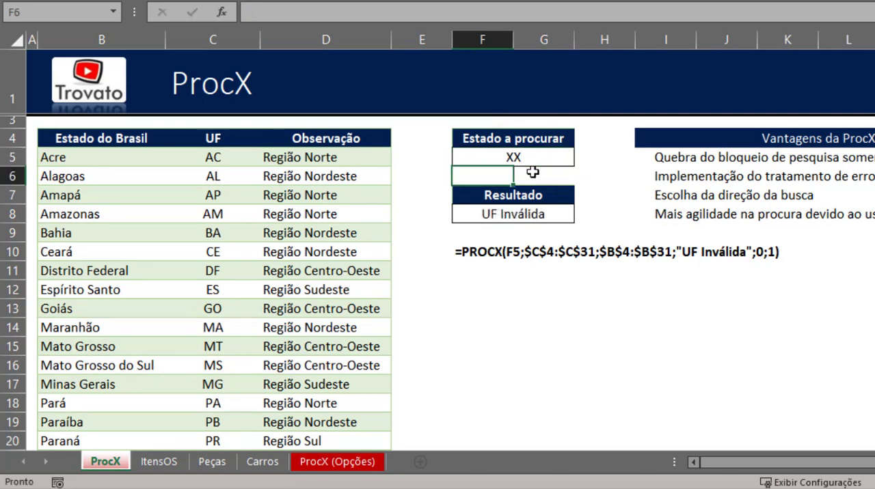
- Inspect the formula in F8 with its referenced ranges, and check the search value it uses in F5
{"action": "left_click", "coordinate": [532, 218]}
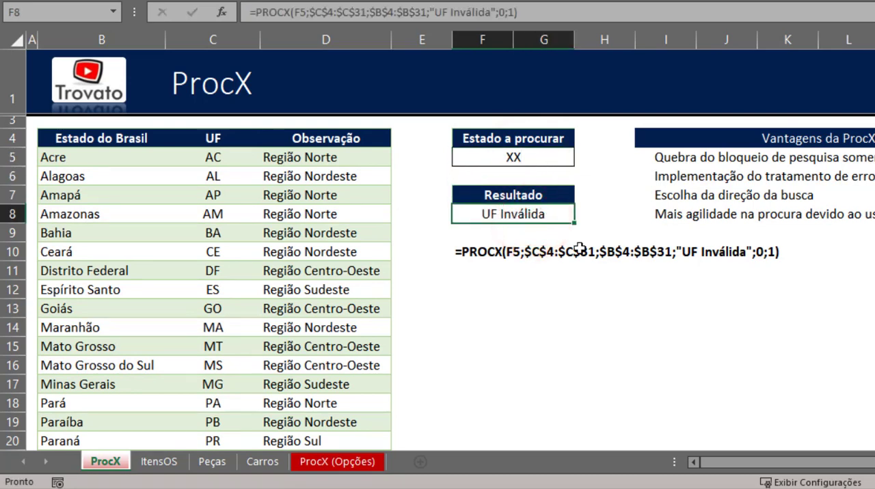
{"action": "key", "text": "F2"}
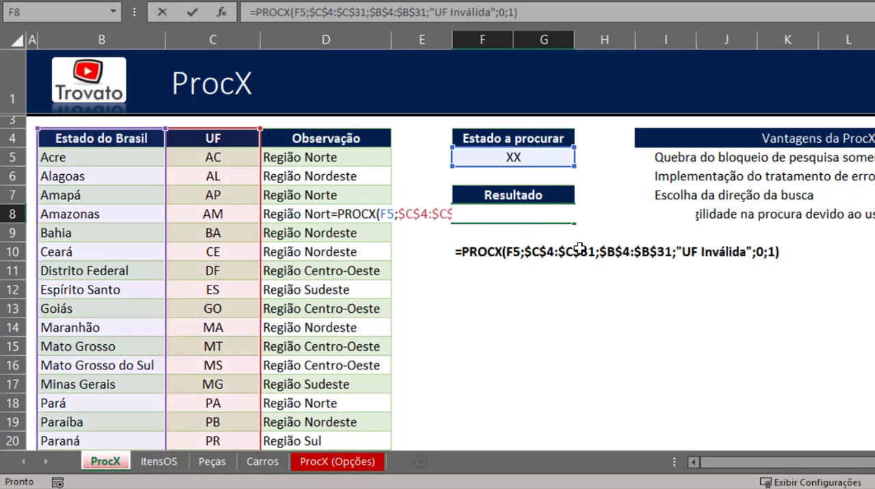
{"action": "key", "text": "Escape"}
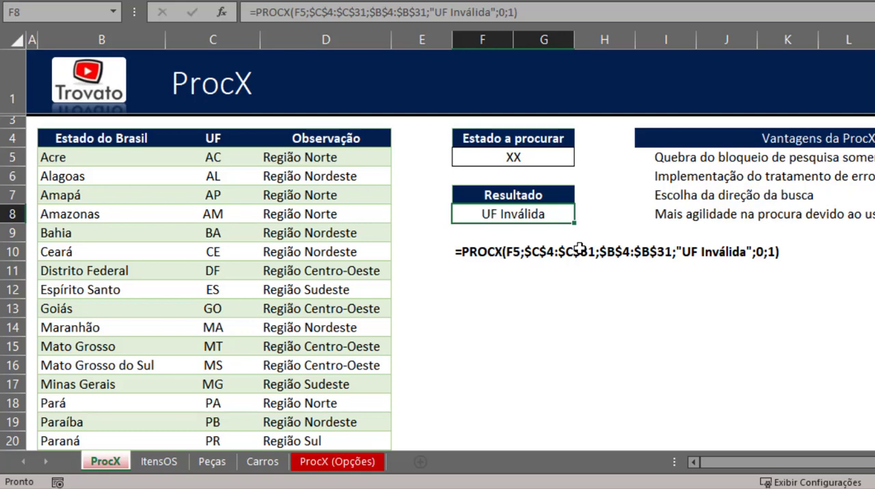
{"action": "key", "text": "Up"}
{"action": "key", "text": "Down"}
{"action": "key", "text": "F2"}
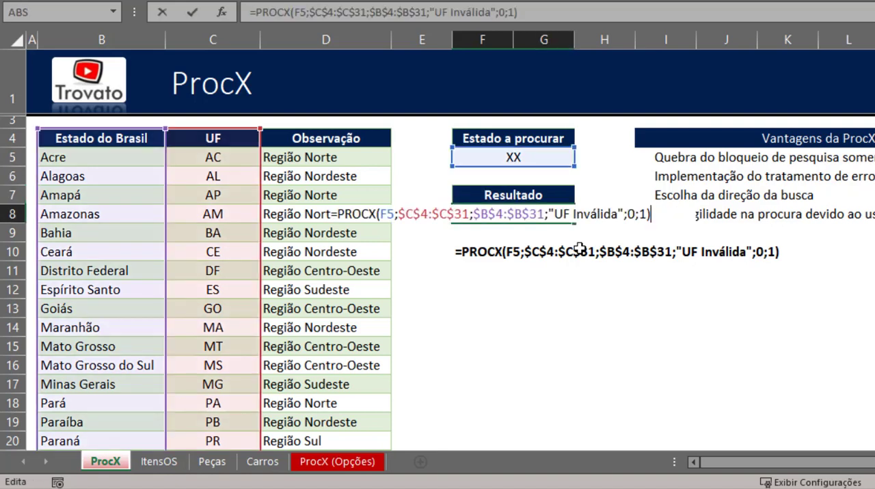
{"action": "key", "text": "Escape"}
{"action": "key", "text": "Up"}
{"action": "key", "text": "Up"}
{"action": "key", "text": "Up"}
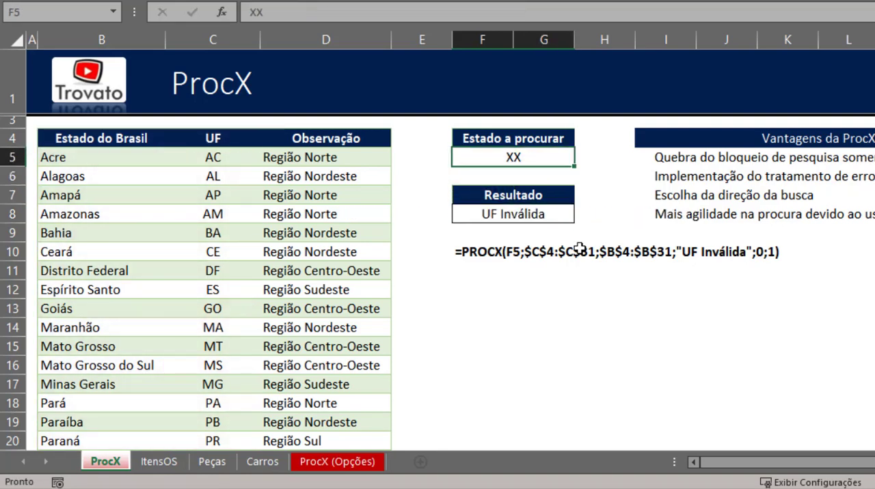
- Copy the PROCX formula from F8 into the cell directly below, F9
{"action": "key", "text": "Down"}
{"action": "key", "text": "Down"}
{"action": "key", "text": "Down"}
{"action": "key", "text": "ctrl+c"}
{"action": "key", "text": "Down"}
{"action": "key", "text": "ctrl+v"}
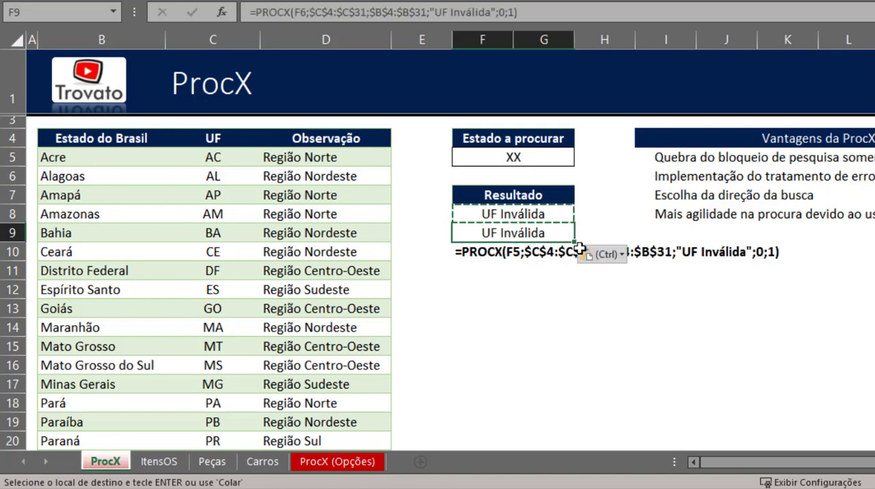
{"action": "key", "text": "Escape"}
- Enter the abbreviation BA in the Estado a procurar cell F5
{"action": "key", "text": "Up"}
{"action": "key", "text": "Up"}
{"action": "key", "text": "Up"}
{"action": "key", "text": "Up"}
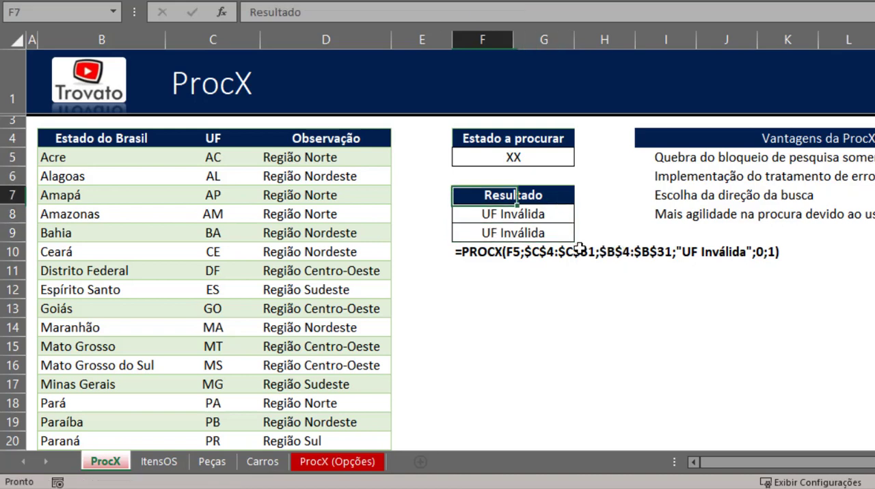
{"action": "type", "text": "BA"}
{"action": "key", "text": "Return"}
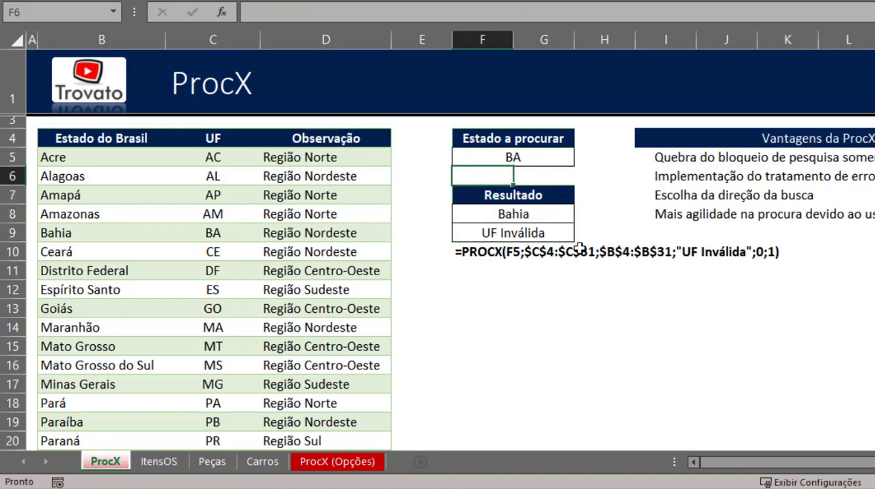
- Change the lookup reference of the copied PROCX formula in F9 to cell F5
{"action": "key", "text": "Down"}
{"action": "key", "text": "Down"}
{"action": "key", "text": "Down"}
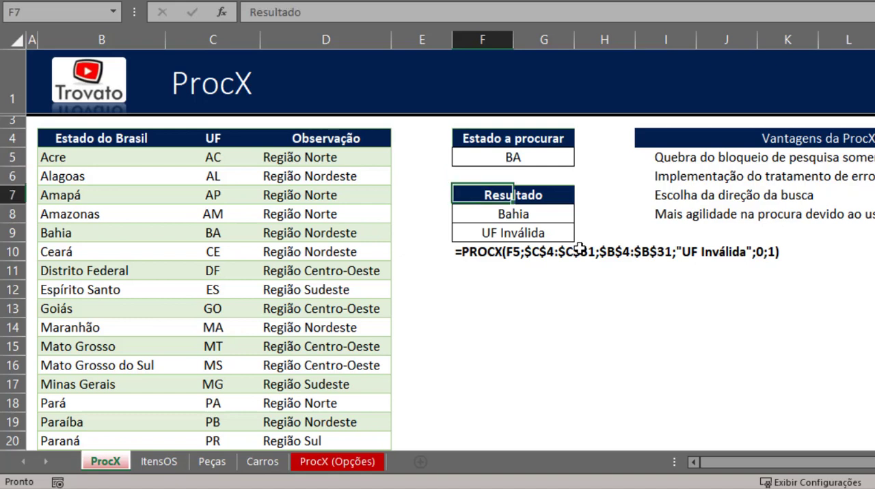
{"action": "key", "text": "F2"}
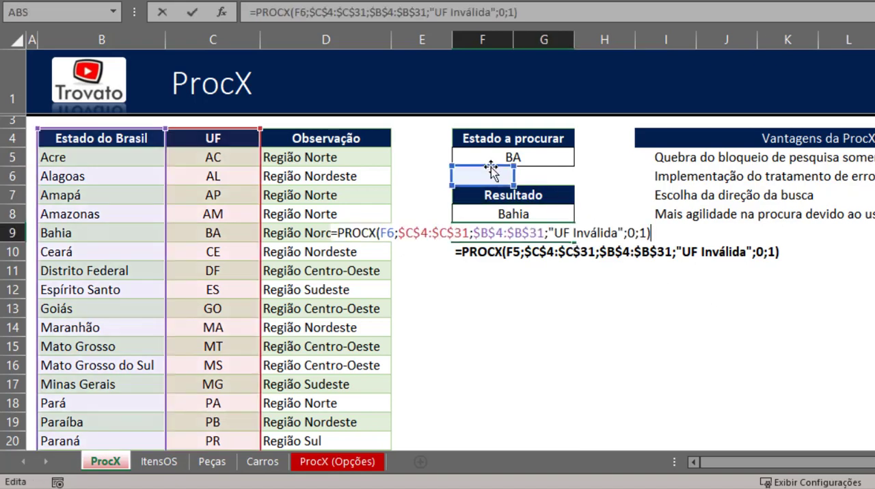
{"action": "left_click_drag", "start_coordinate": [492, 183], "coordinate": [495, 164]}
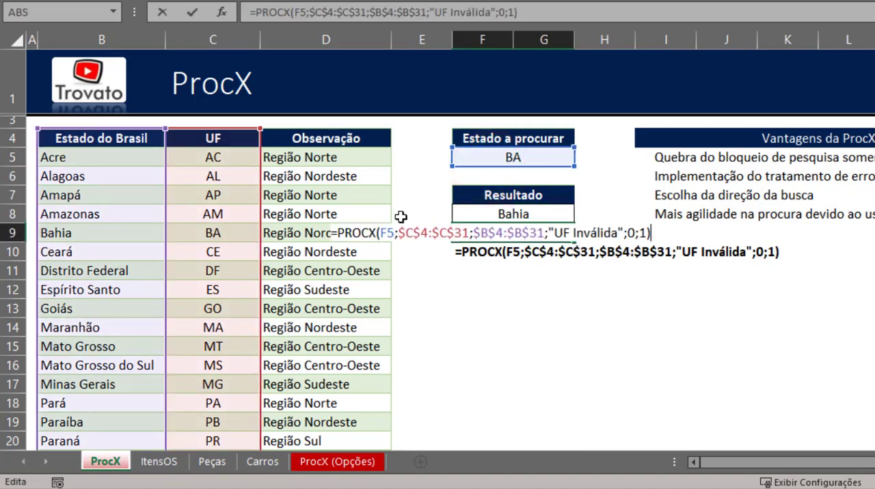
{"action": "key", "text": "Return"}
{"action": "key", "text": "Up"}
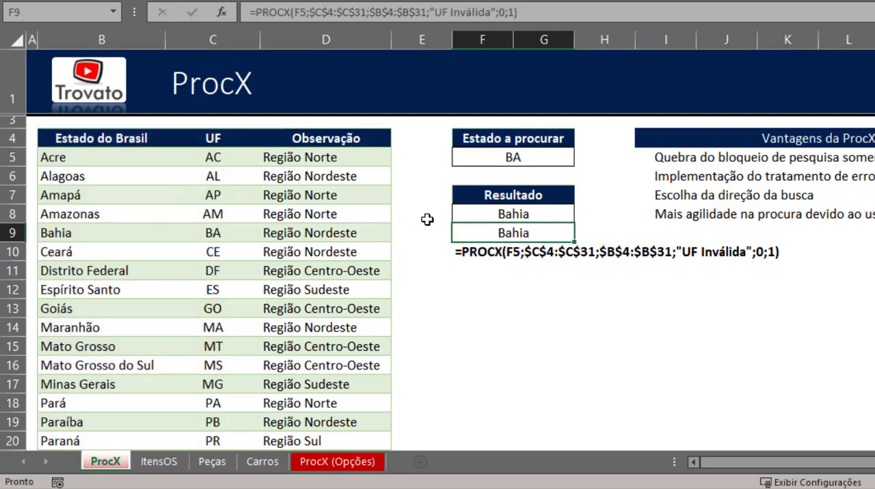
- Change the search value in the Estado a procurar cell to the wildcard pattern B?
{"action": "key", "text": "Up"}
{"action": "key", "text": "Up"}
{"action": "key", "text": "Up"}
{"action": "key", "text": "Up"}
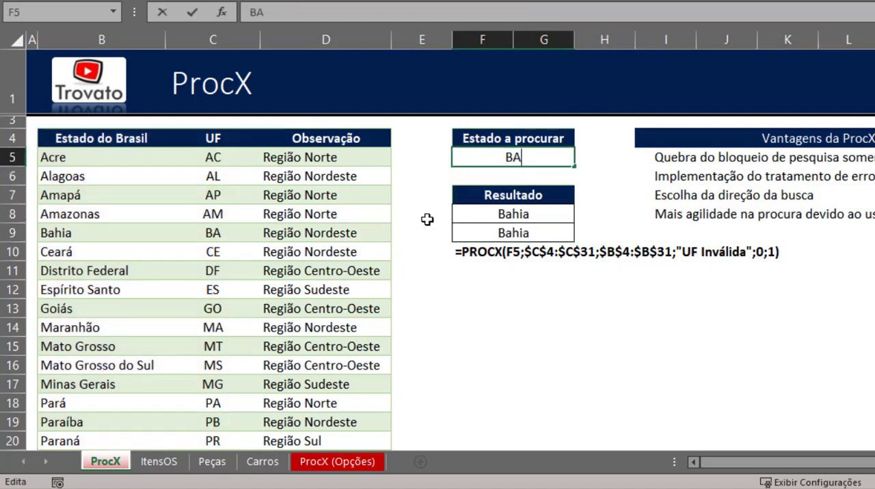
{"action": "type", "text": "B?"}
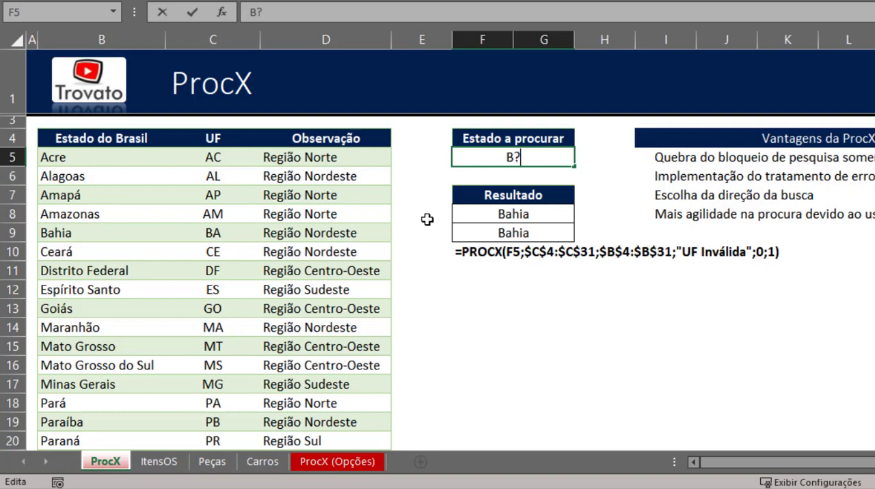
{"action": "key", "text": "Return"}
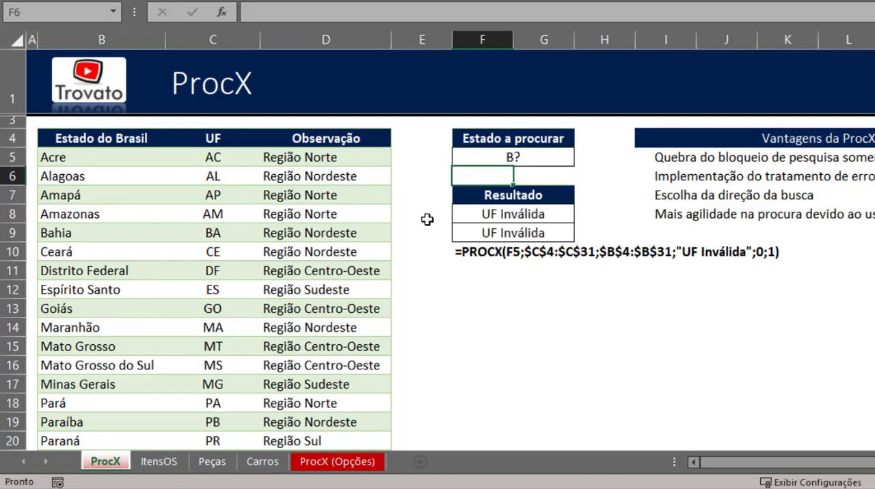
- Move the displayed formula text from row 10 down to F11
{"action": "key", "text": "Down"}
{"action": "key", "text": "Down"}
{"action": "key", "text": "Down"}
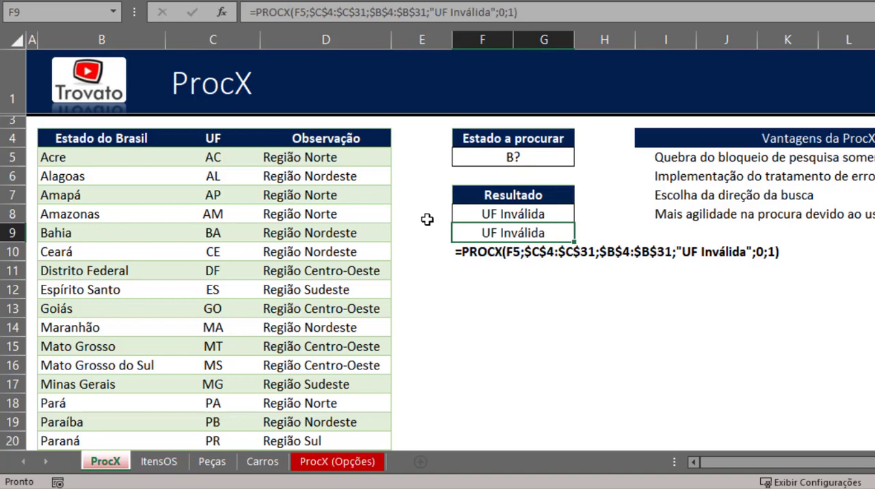
{"action": "key", "text": "Down"}
{"action": "key", "text": "ctrl+x"}
{"action": "key", "text": "Down"}
{"action": "key", "text": "ctrl+v"}
- Set the match mode of the PROCX formula in F9 to 2 - Correspondência de caractere curinga, keeping search mode 1
{"action": "key", "text": "Up"}
{"action": "key", "text": "Up"}
{"action": "key", "text": "F2"}
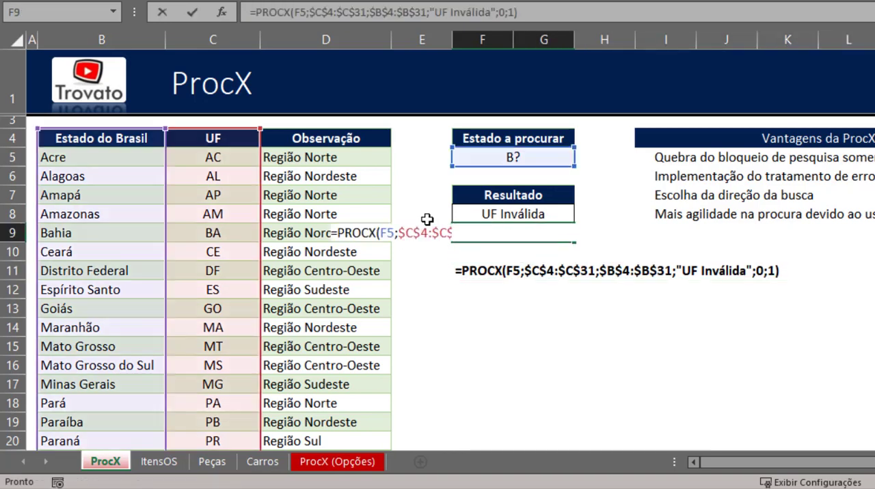
{"action": "key", "text": "Left"}
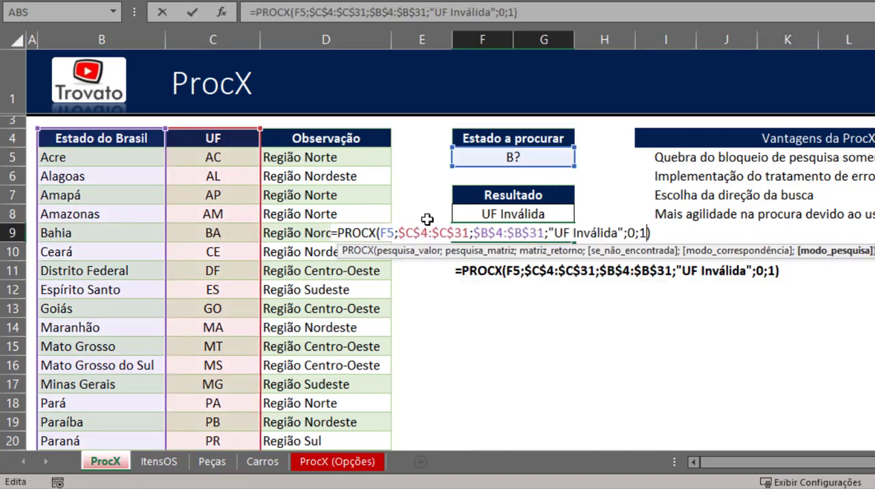
{"action": "key", "text": "BackSpace"}
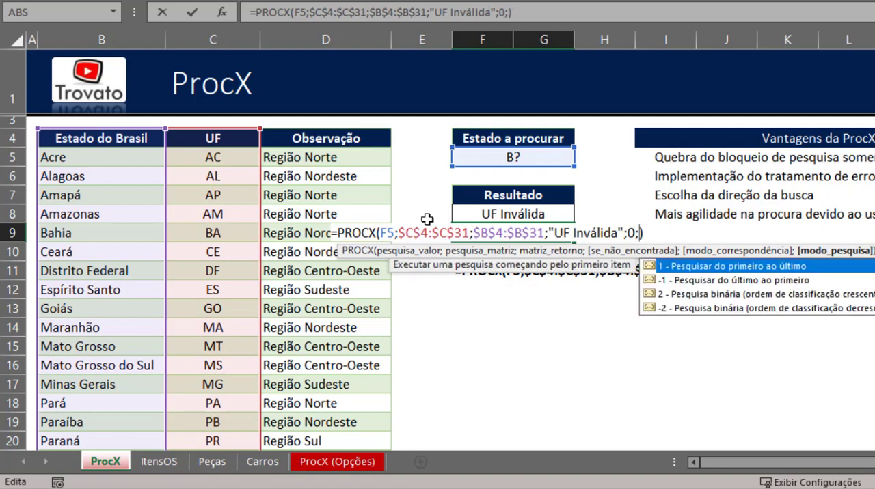
{"action": "type", "text": "1"}
{"action": "key", "text": "Left"}
{"action": "key", "text": "Left"}
{"action": "key", "text": "BackSpace"}
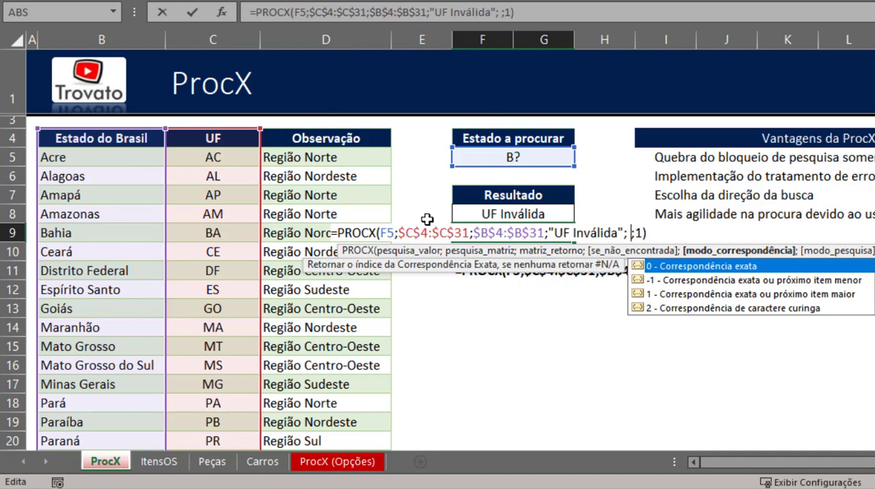
{"action": "key", "text": "Down"}
{"action": "key", "text": "Down"}
{"action": "key", "text": "Down"}
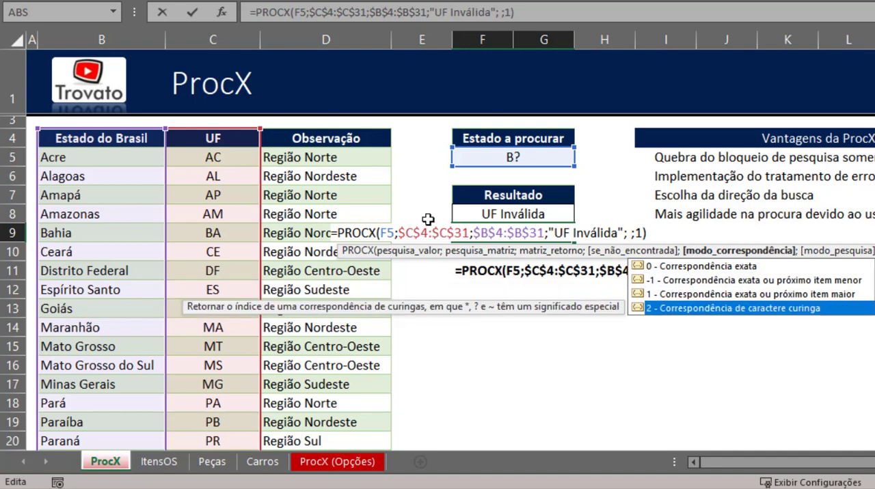
{"action": "double_click", "coordinate": [756, 309]}
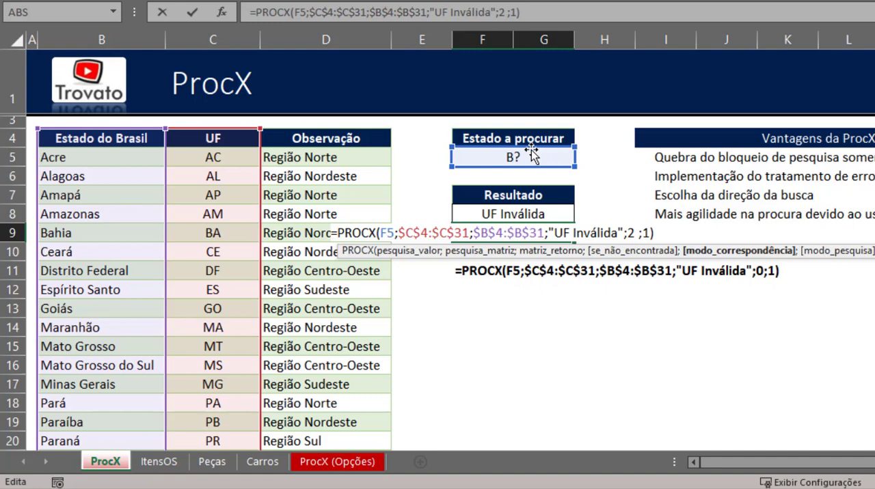
{"action": "key", "text": "Return"}
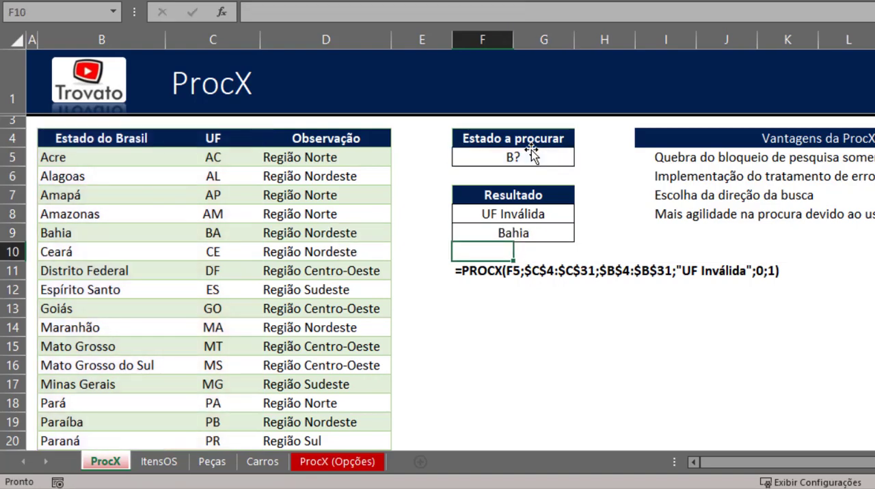
- Copy the FÓRMULATEXTO cell F11 into F12 to display the text of the F9 formula
{"action": "left_click", "coordinate": [534, 235]}
{"action": "key", "text": "Down"}
{"action": "key", "text": "Down"}
{"action": "key", "text": "ctrl+c"}
{"action": "key", "text": "Down"}
{"action": "key", "text": "ctrl+v"}
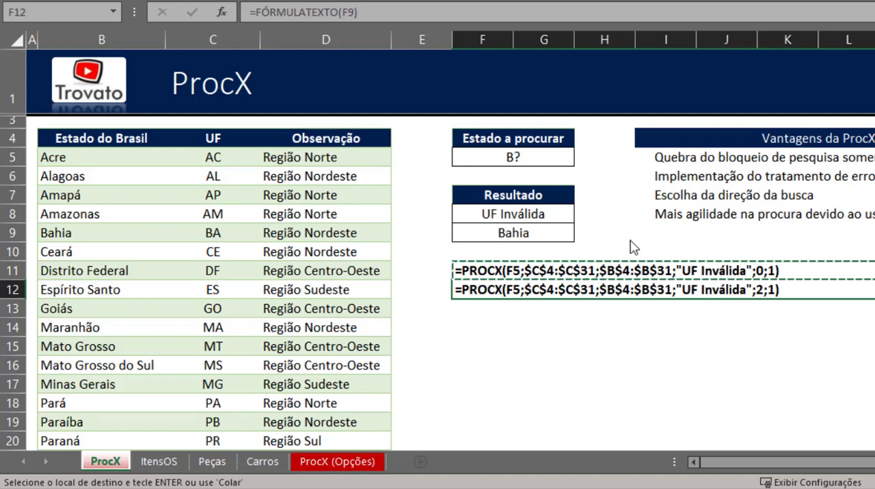
{"action": "left_click", "coordinate": [521, 235]}
{"action": "double_click", "coordinate": [521, 235]}
{"action": "key", "text": "Escape"}
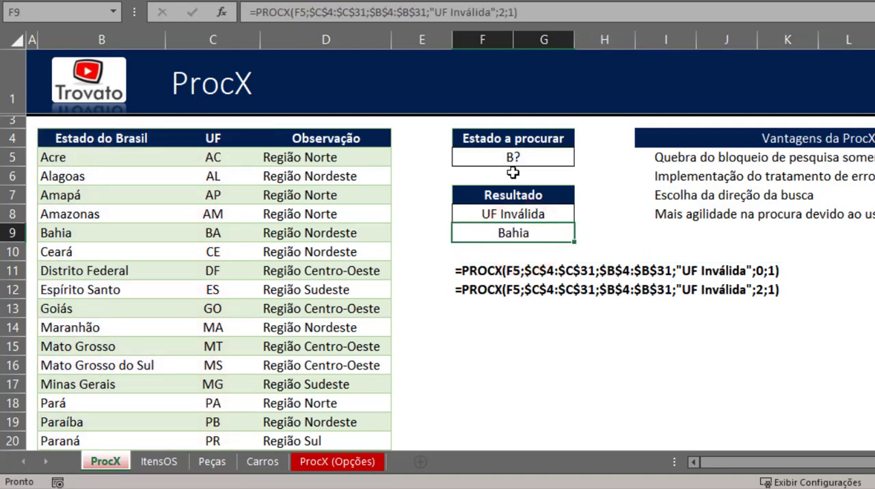
- Try the * wildcard in place of ? in the Estado a procurar cell and restore the value B?
{"action": "left_click", "coordinate": [513, 157]}
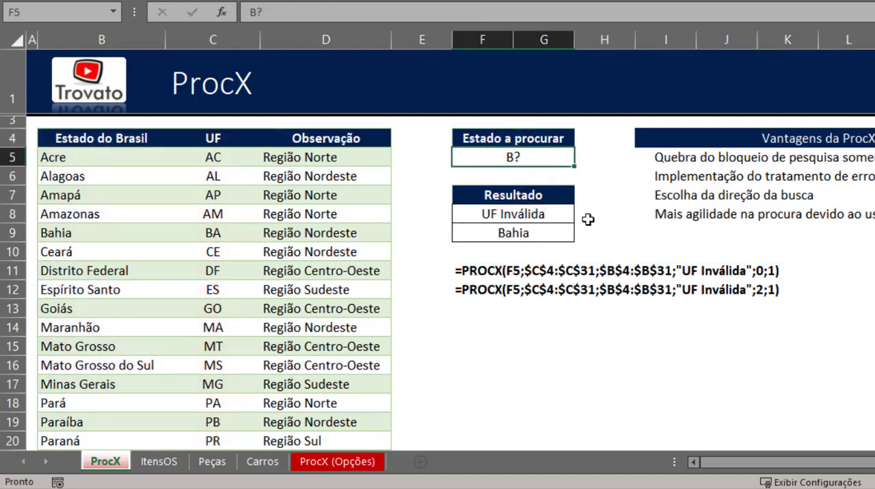
{"action": "key", "text": "F2"}
{"action": "key", "text": "BackSpace"}
{"action": "type", "text": "*"}
{"action": "key", "text": "BackSpace"}
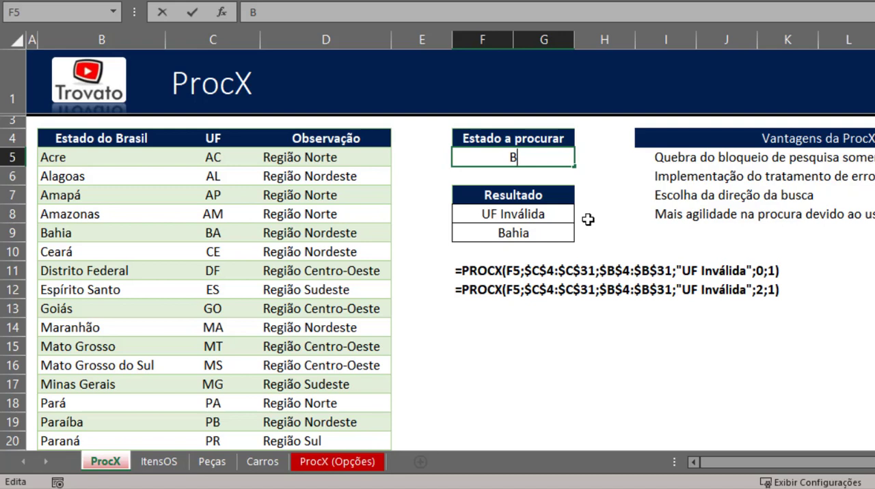
{"action": "type", "text": "?"}
{"action": "key", "text": "ctrl+Return"}
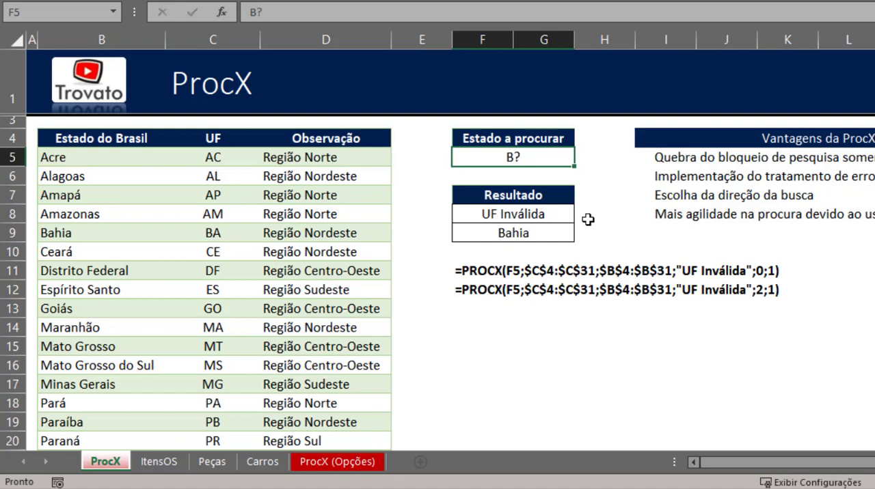
- Enter the wildcard example S?O PAULO in cell F14 and clear the cell again
{"action": "key", "text": "F2"}
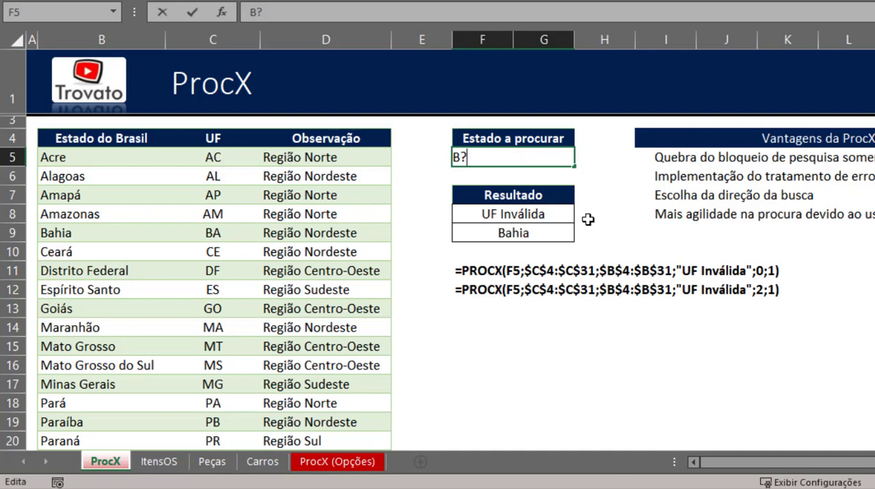
{"action": "key", "text": "Return"}
{"action": "key", "text": "Down"}
{"action": "key", "text": "Down"}
{"action": "key", "text": "Down"}
{"action": "key", "text": "Down"}
{"action": "key", "text": "Down"}
{"action": "key", "text": "Down"}
{"action": "key", "text": "Down"}
{"action": "key", "text": "Down"}
{"action": "key", "text": "Down"}
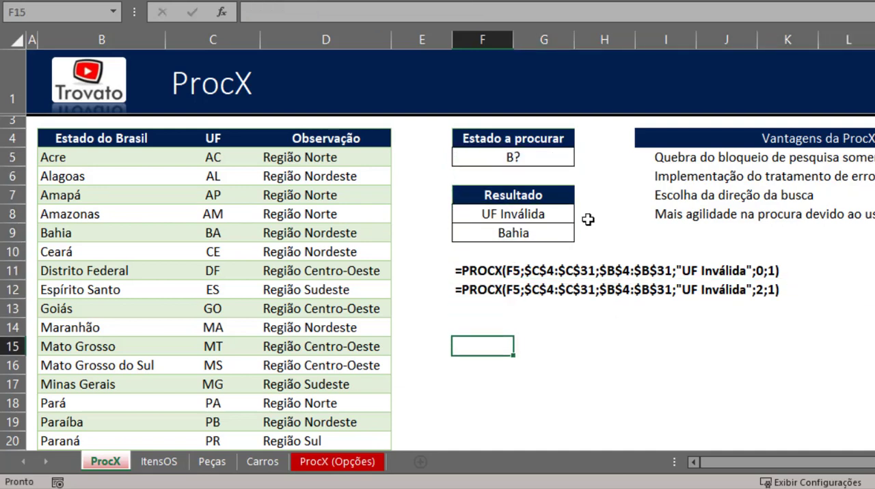
{"action": "key", "text": "Up"}
{"action": "key", "text": "F2"}
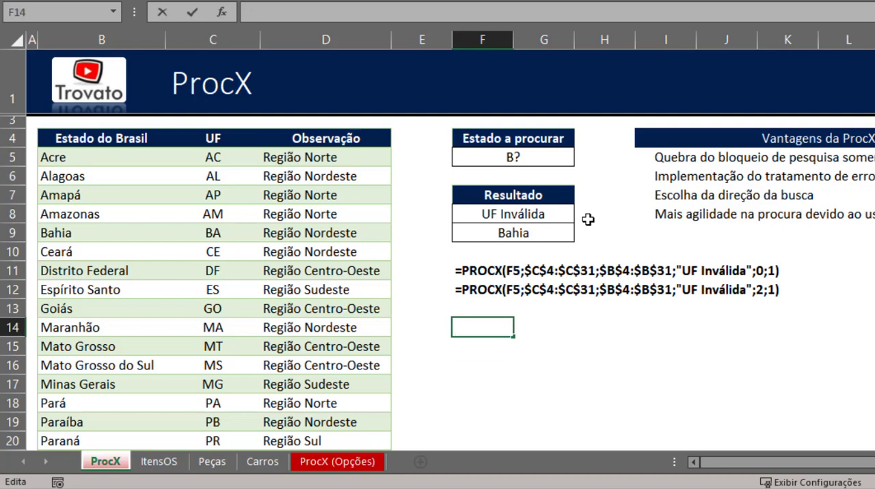
{"action": "type", "text": "a"}
{"action": "key", "text": "BackSpace"}
{"action": "type", "text": "S?O PAULO"}
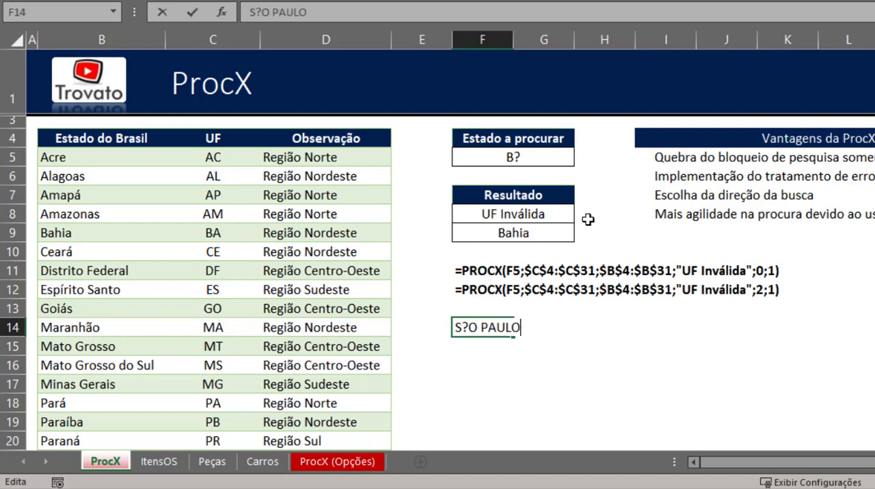
{"action": "key", "text": "Return"}
{"action": "key", "text": "Delete"}
{"action": "key", "text": "Up"}
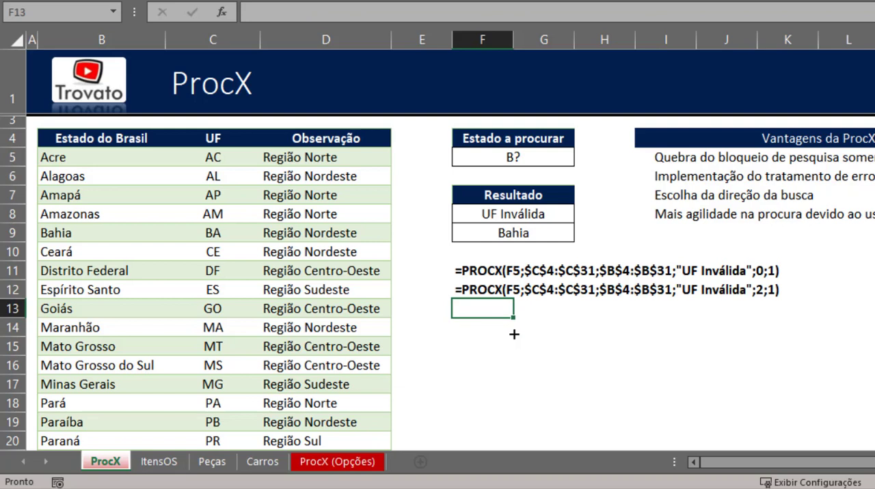
- Review the advantages listed under Vantagens da ProcX alongside the Resultado and Estado a procurar cells
{"action": "left_click", "coordinate": [637, 247]}
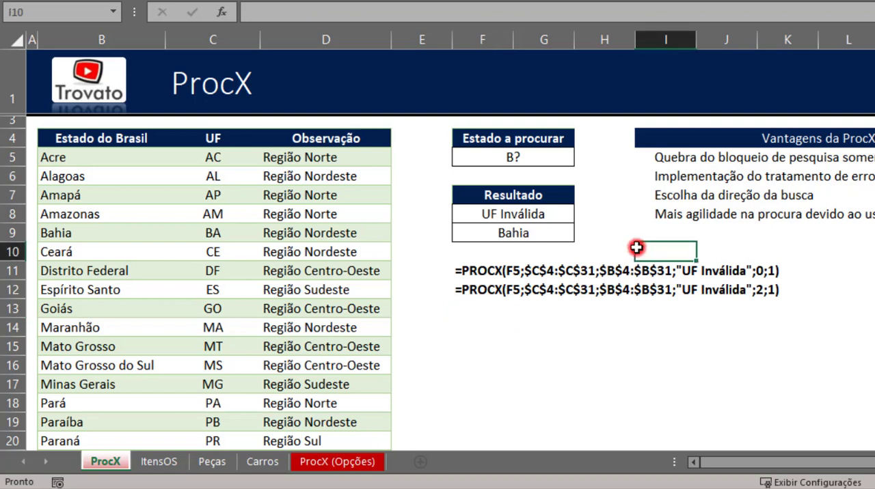
{"action": "left_click", "coordinate": [711, 198]}
{"action": "left_click", "coordinate": [669, 154]}
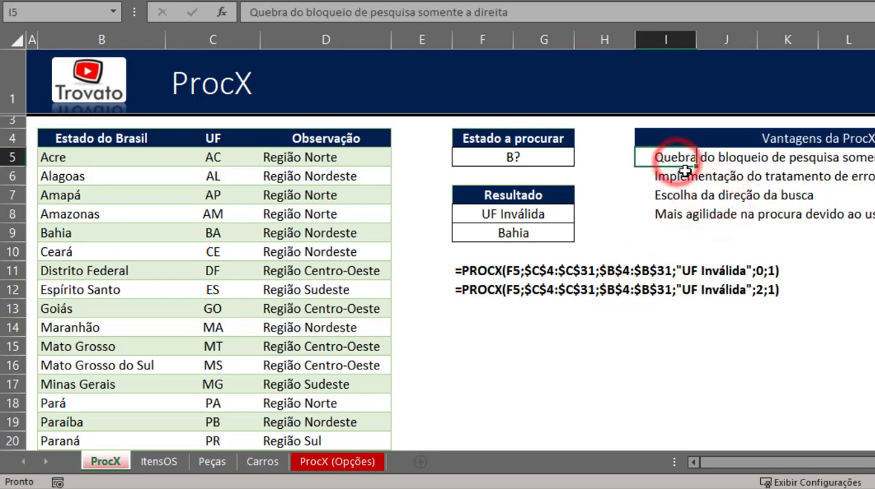
{"action": "left_click", "coordinate": [686, 172]}
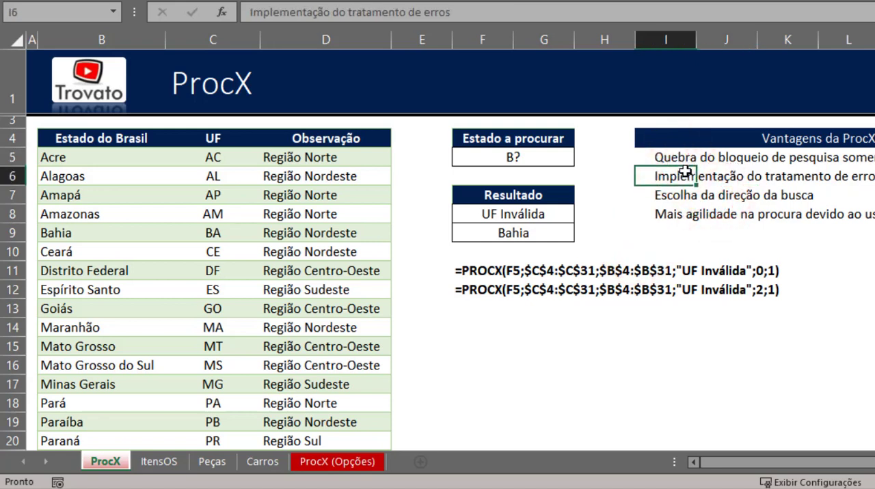
{"action": "left_click", "coordinate": [562, 212]}
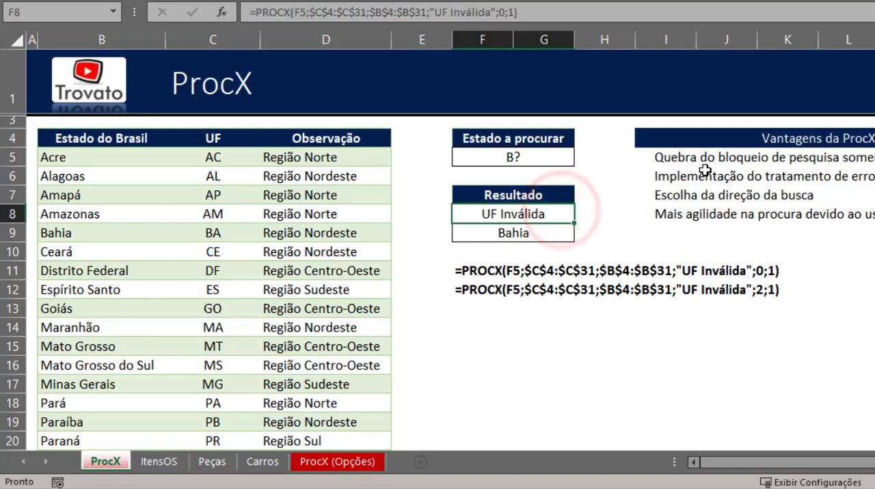
{"action": "left_click", "coordinate": [681, 196]}
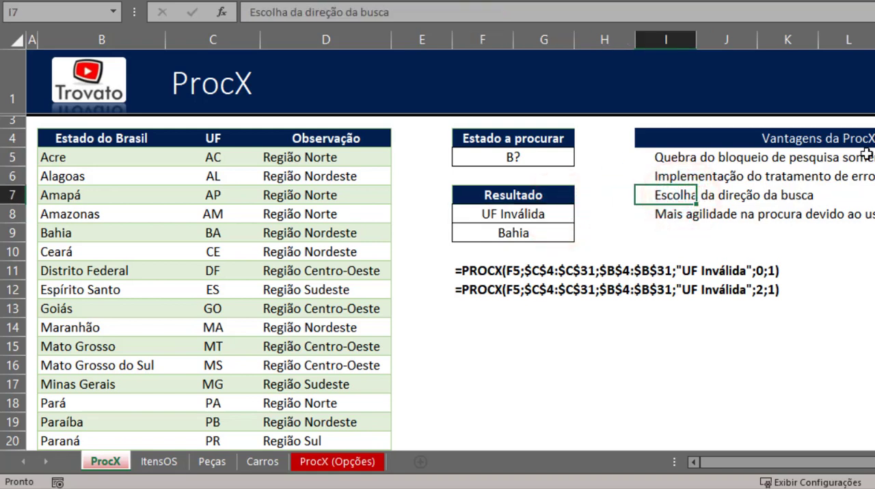
{"action": "key", "text": "Down"}
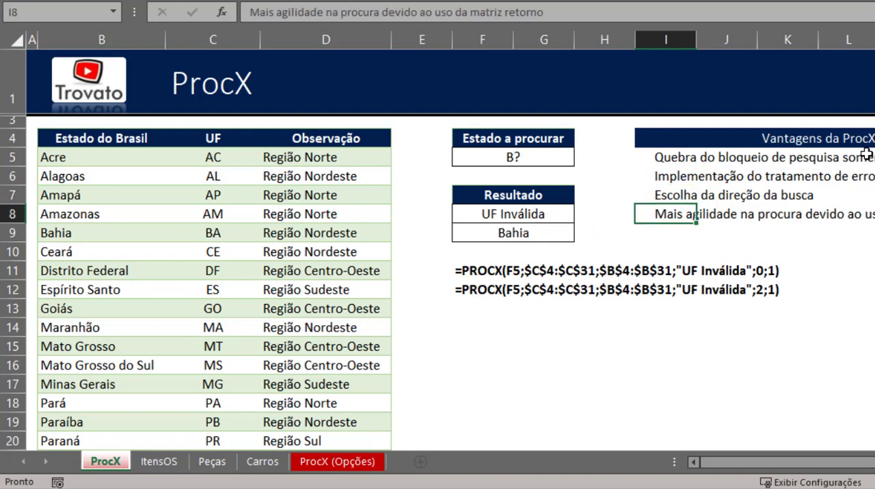
{"action": "left_click", "coordinate": [820, 214]}
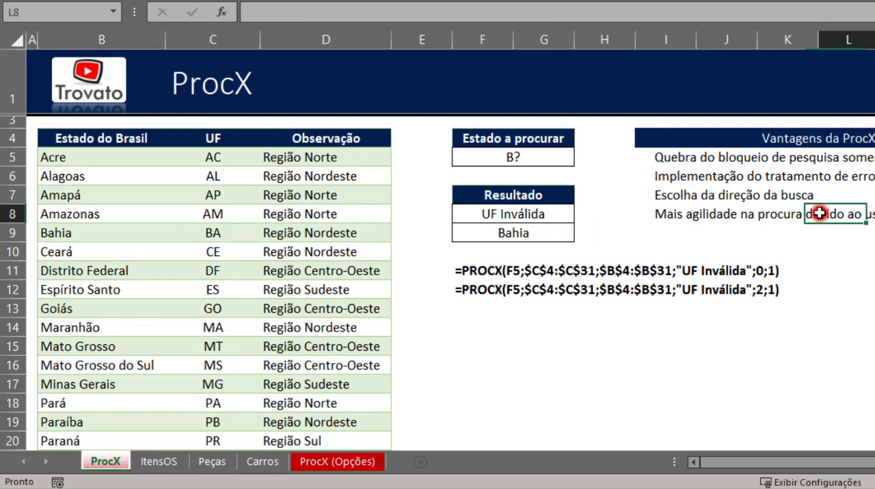
{"action": "left_click", "coordinate": [534, 156]}
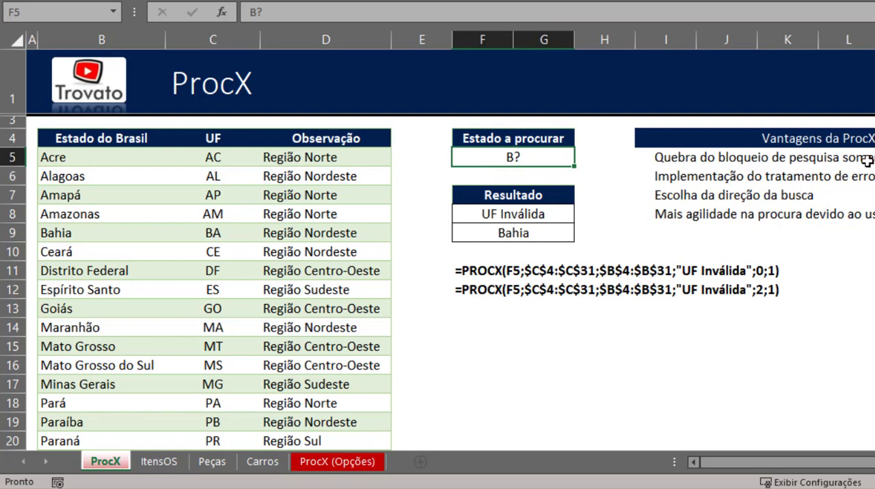
- Open the ItensOS sheet and examine its ID and QTD columns and the empty columns from MODELO CARRO to VALOR TOTAL PEÇAS
{"action": "left_click", "coordinate": [159, 461]}
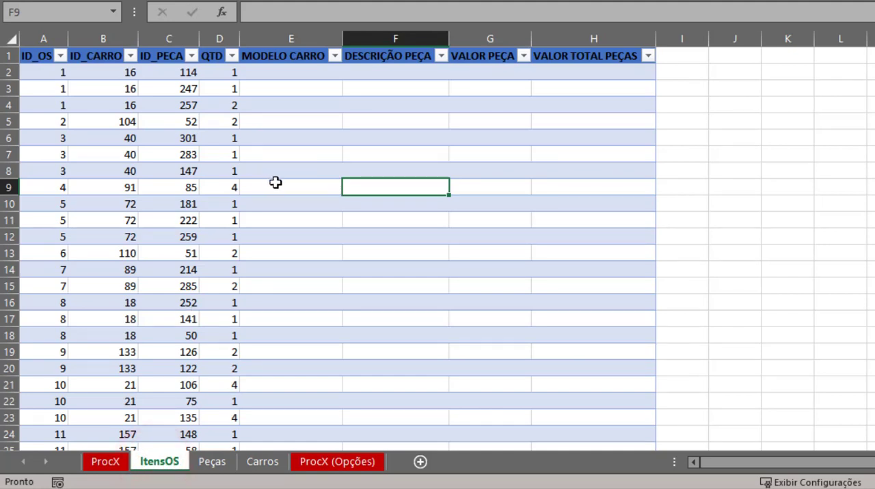
{"action": "left_click", "coordinate": [287, 138]}
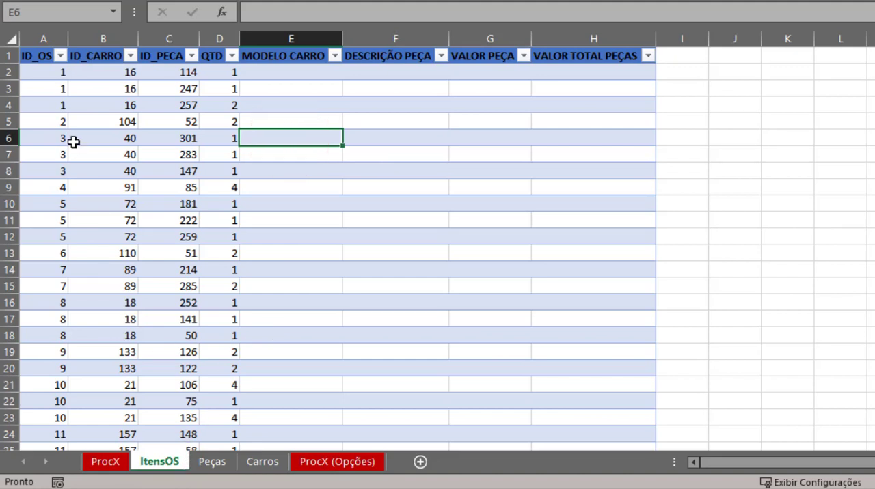
{"action": "left_click", "coordinate": [125, 90]}
{"action": "left_click", "coordinate": [117, 156]}
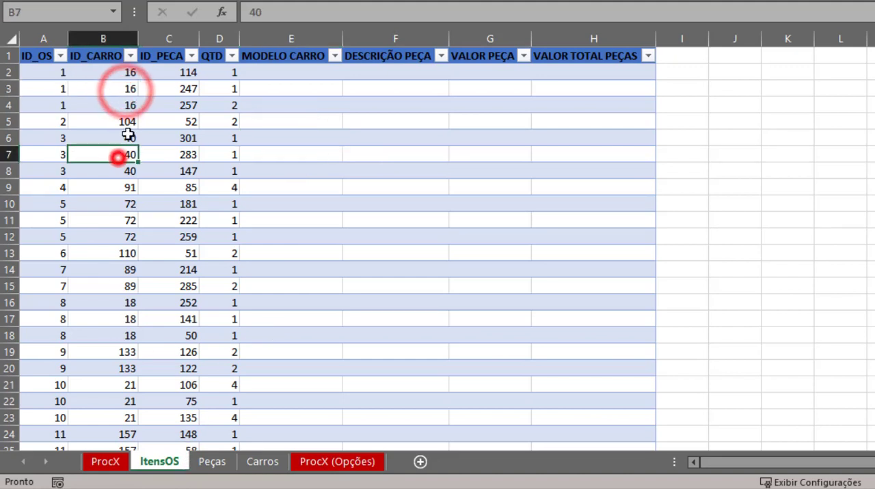
{"action": "left_click", "coordinate": [216, 117]}
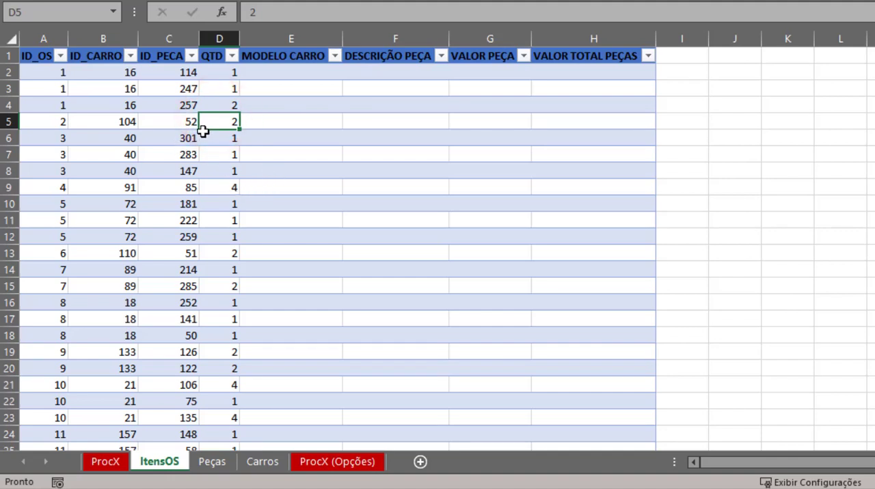
{"action": "left_click", "coordinate": [297, 69]}
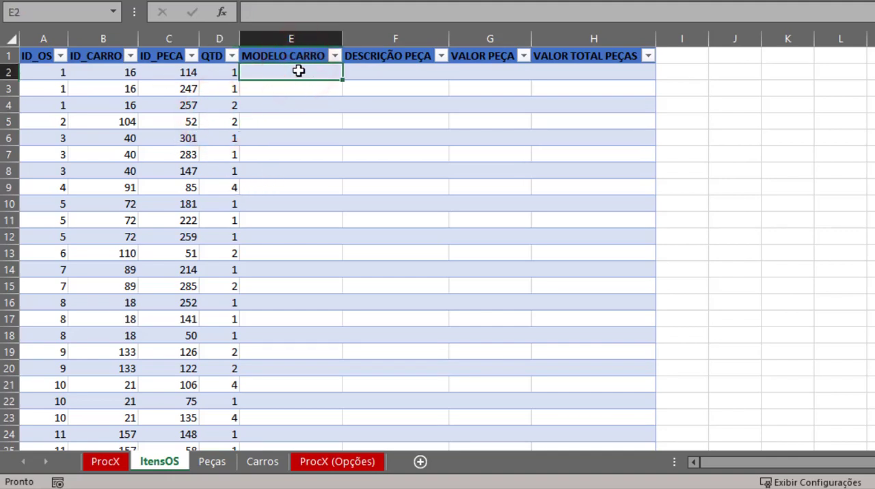
{"action": "left_click", "coordinate": [400, 73]}
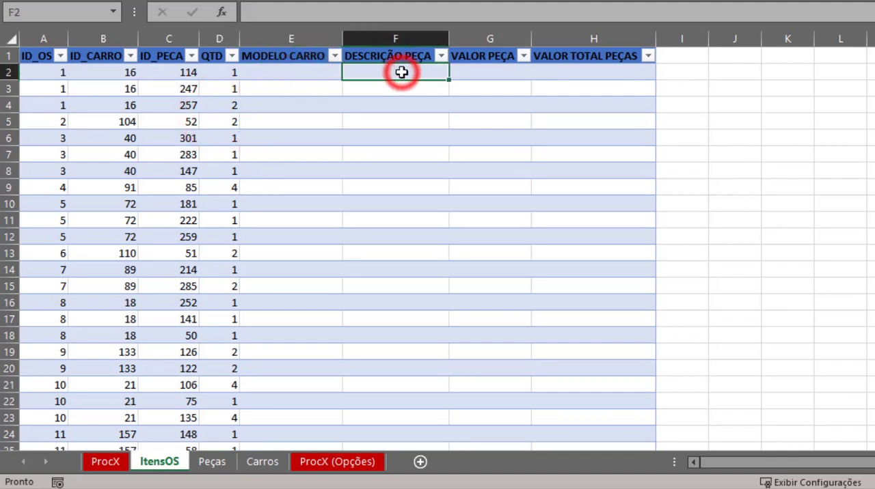
{"action": "left_click", "coordinate": [486, 70]}
{"action": "left_click", "coordinate": [578, 78]}
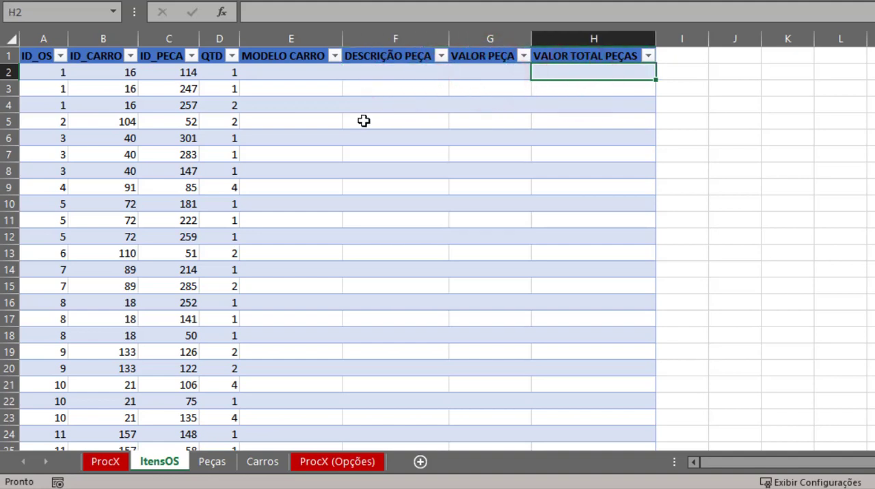
{"action": "left_click", "coordinate": [251, 95]}
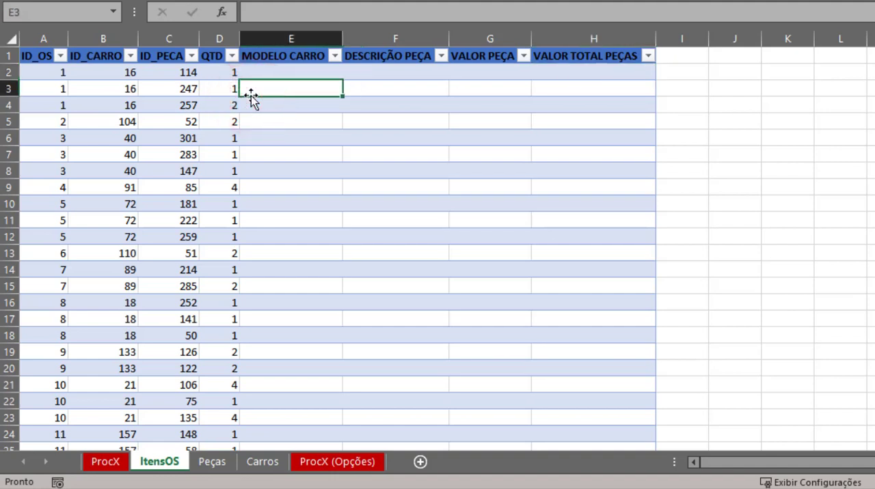
- Start a PROCX formula in the first MODELO CARRO cell, E2, with [@[ID_CARRO]] as the lookup value
{"action": "left_click", "coordinate": [287, 74]}
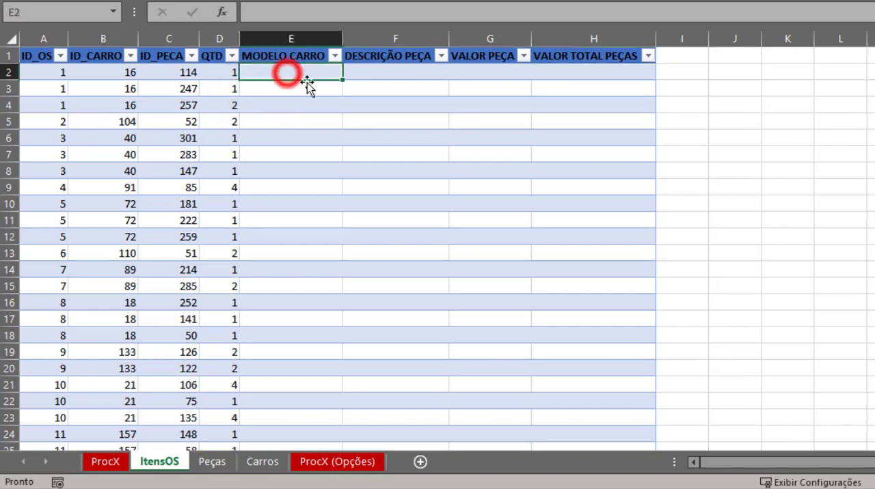
{"action": "type", "text": "=PRO"}
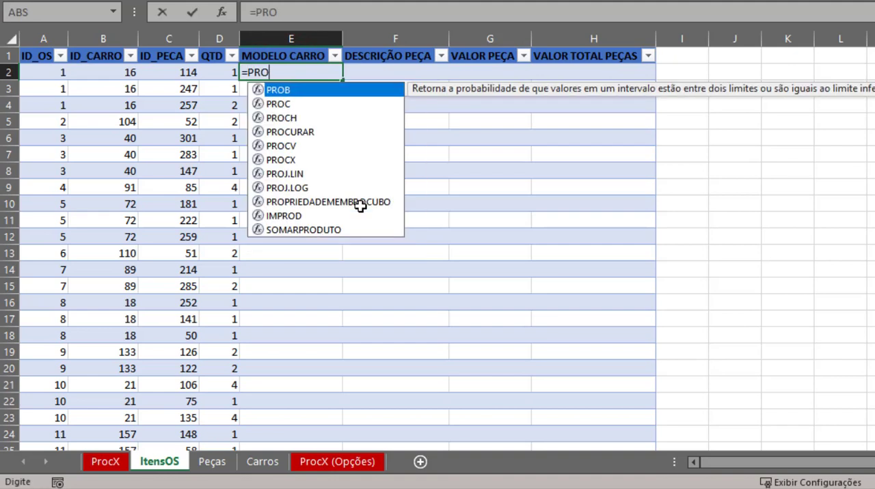
{"action": "type", "text": "CX("}
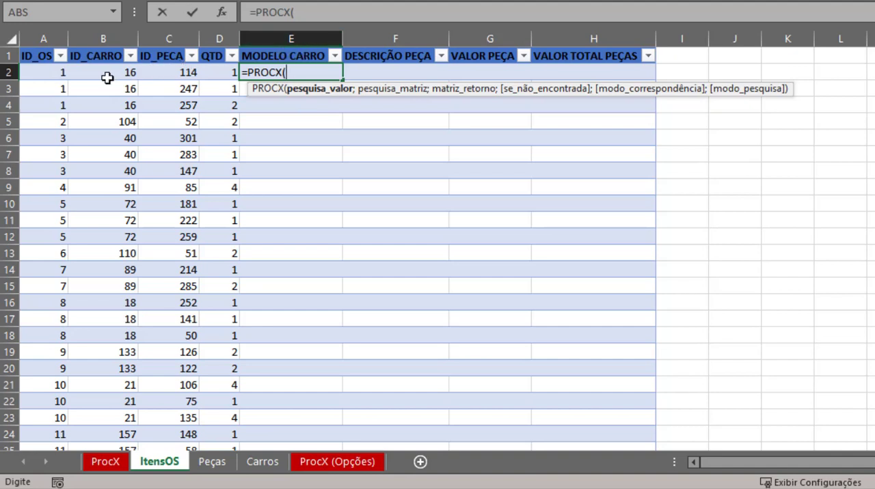
{"action": "left_click", "coordinate": [104, 78]}
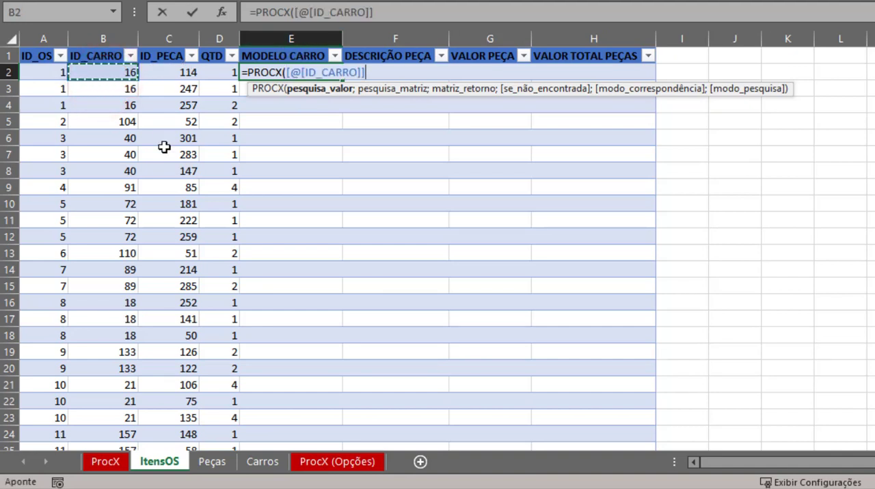
{"action": "type", "text": ";"}
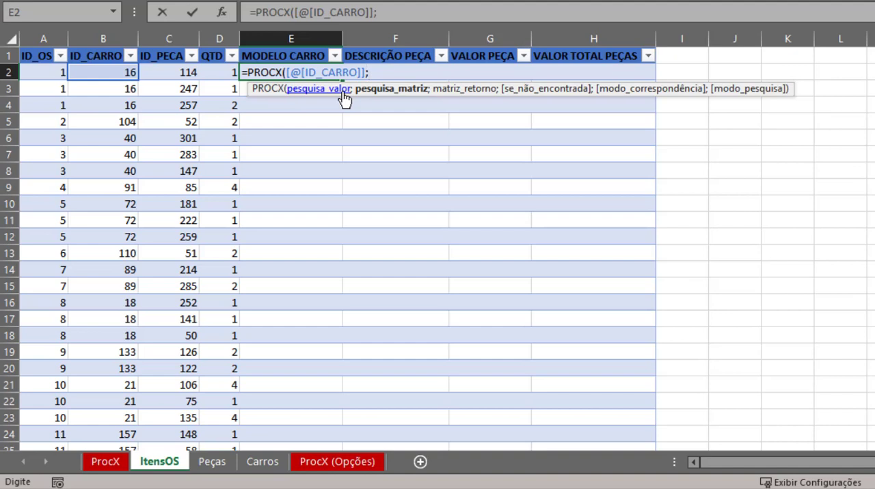
- Set the formula's lookup array to the whole ID_CARRO column of the Carros sheet, header included, as dCarros[[#Tudo];[ID_CARRO]]
{"action": "key", "text": "ctrl+Page_Down"}
{"action": "key", "text": "ctrl+Page_Down"}
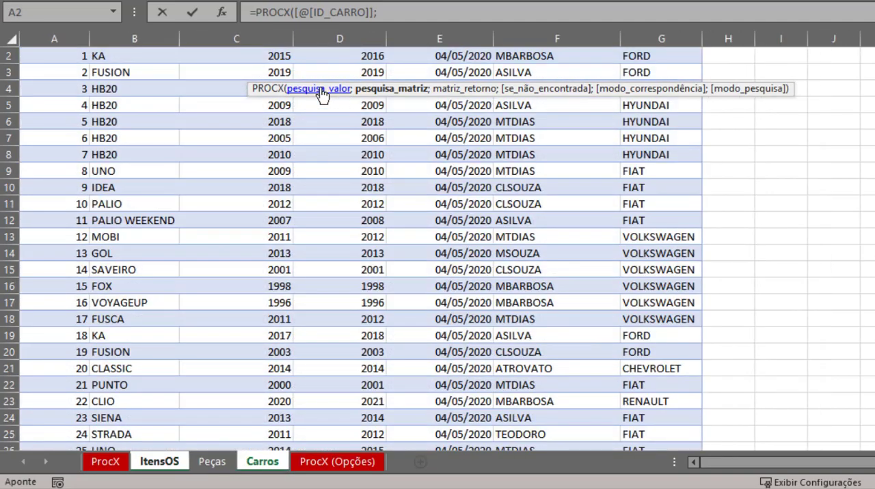
{"action": "scroll", "coordinate": [209, 111], "scroll_direction": "up", "scroll_amount": 1}
{"action": "left_click", "coordinate": [67, 39]}
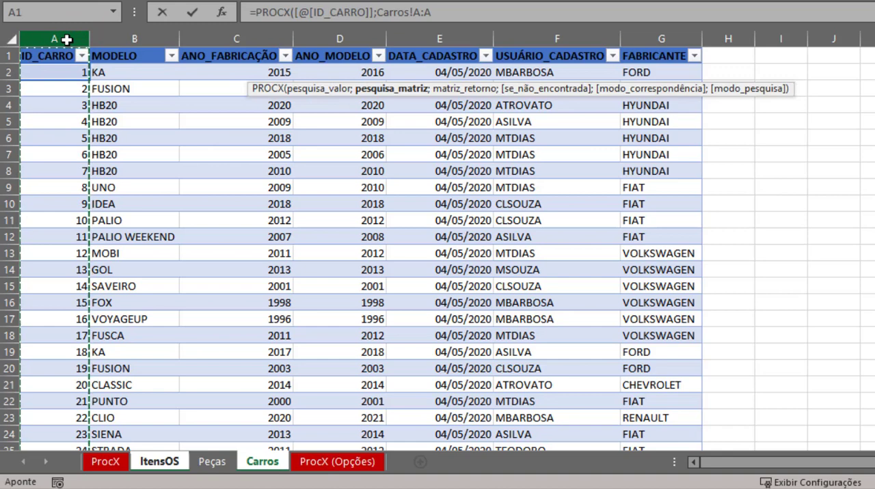
{"action": "left_click", "coordinate": [54, 55]}
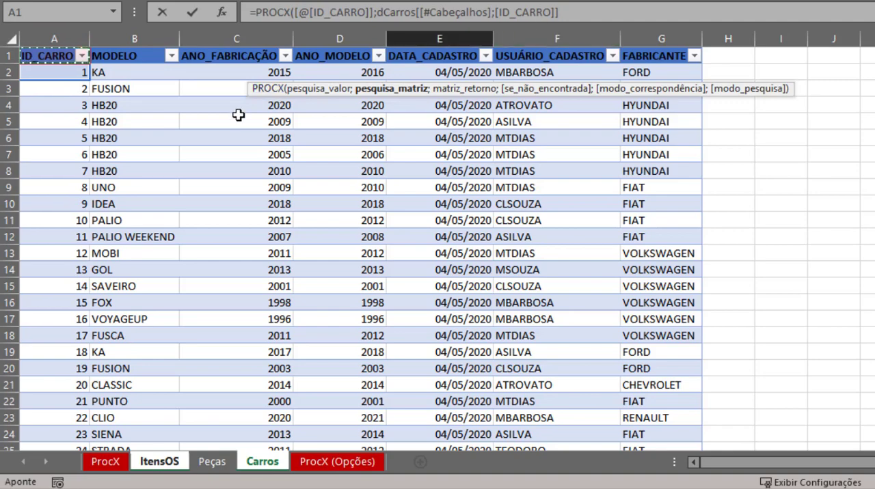
{"action": "left_click", "coordinate": [49, 58]}
{"action": "key", "text": "ctrl+shift+Down"}
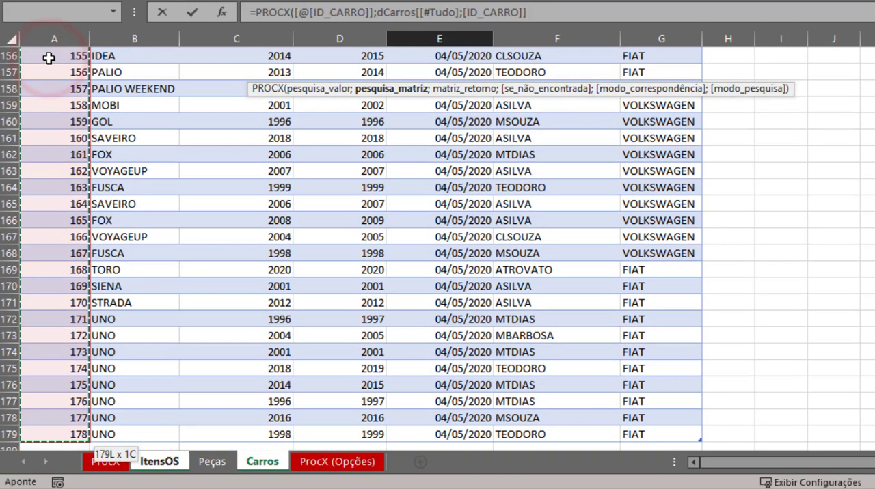
{"action": "type", "text": ";"}
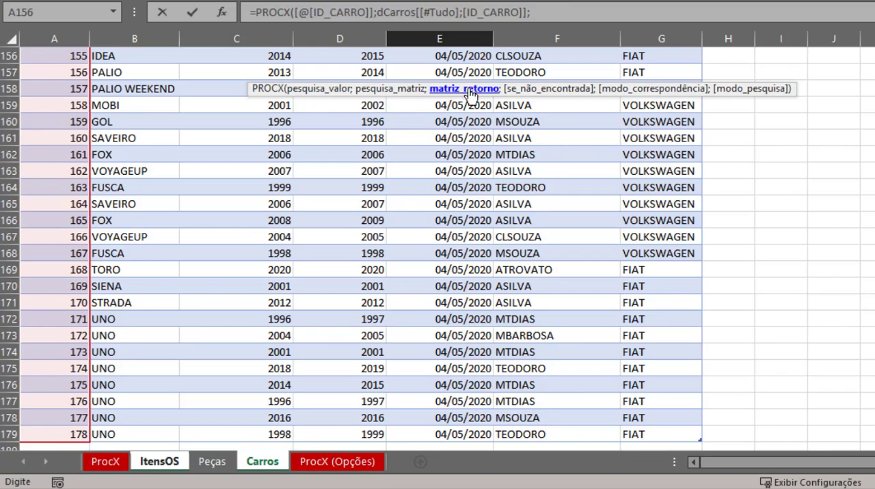
- Set the formula's return array to the whole MODELO column of the Carros sheet, header included, as dCarros[[#Tudo];[MODELO]]
{"action": "scroll", "coordinate": [161, 100], "scroll_direction": "up", "scroll_amount": 20}
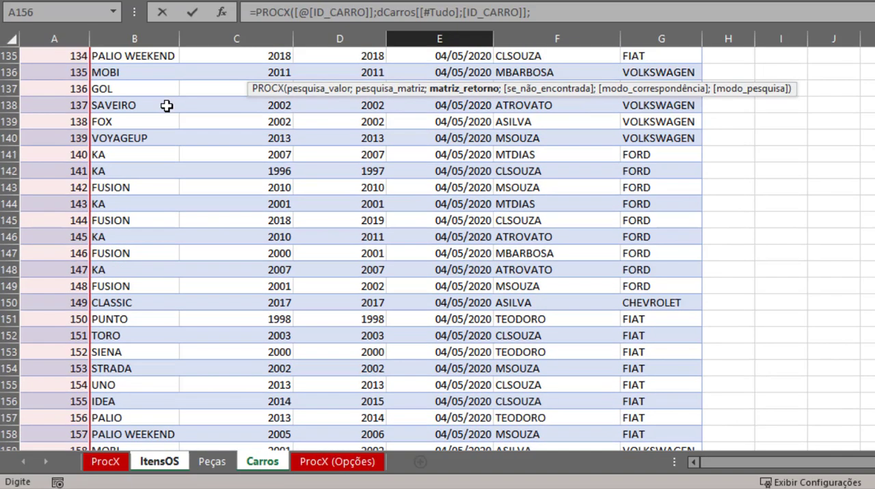
{"action": "scroll", "coordinate": [166, 93], "scroll_direction": "up", "scroll_amount": 4}
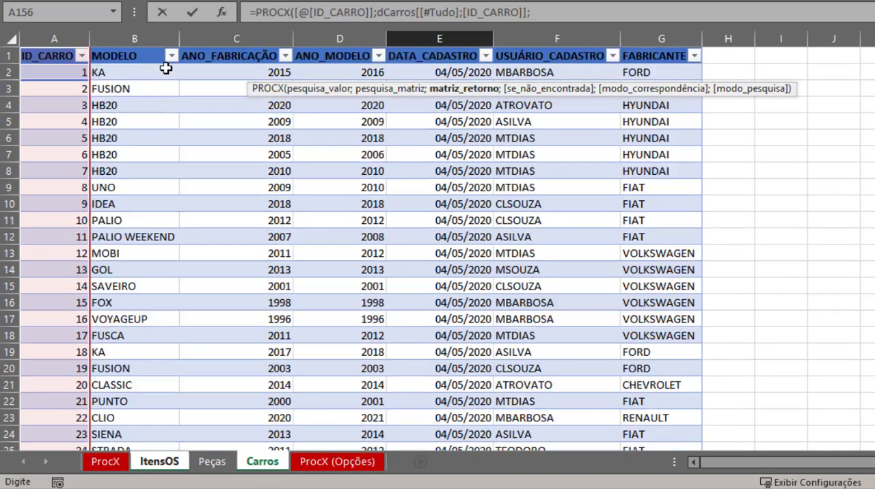
{"action": "left_click", "coordinate": [128, 56]}
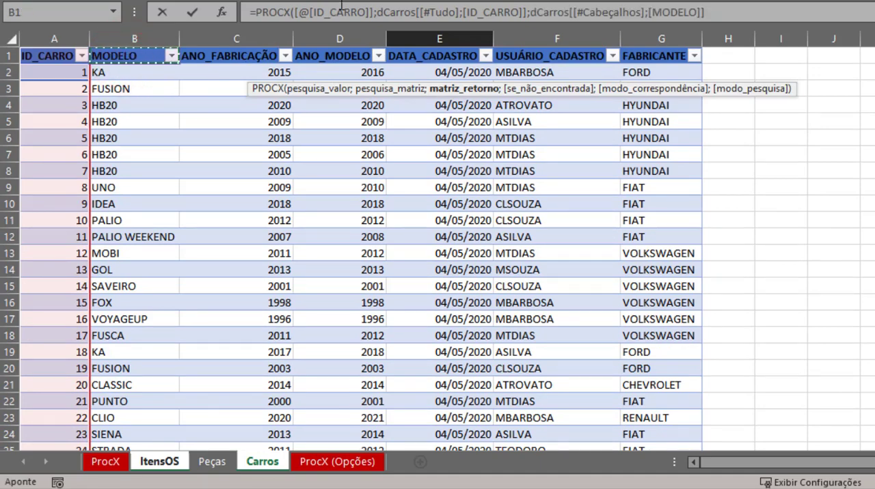
{"action": "key", "text": "ctrl+shift+Down"}
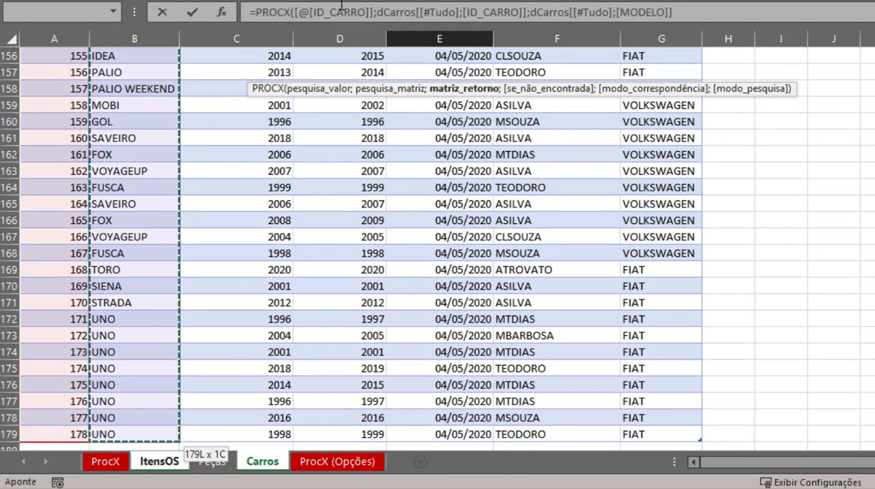
- Finish the MODELO CARRO formula with "Modelo N/I" as the not-found text and exact match (0) as the match mode
{"action": "type", "text": ")"}
{"action": "key", "text": "BackSpace"}
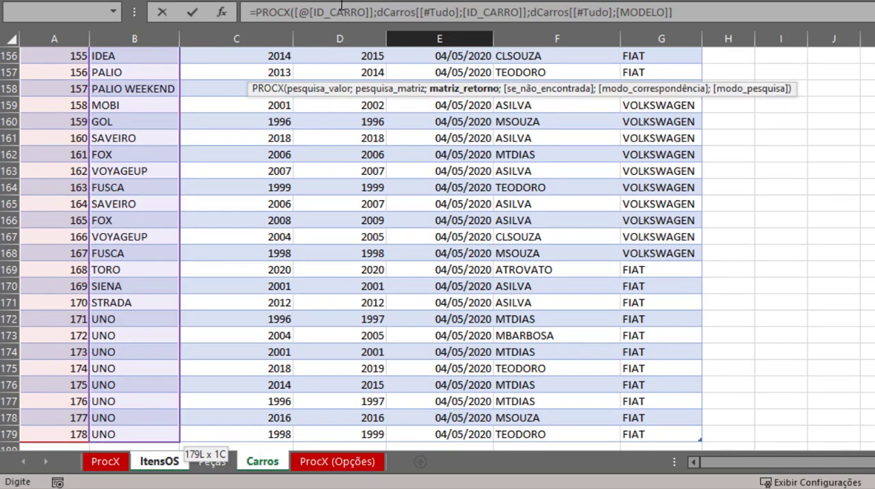
{"action": "type", "text": ";\"Modelo N/I"}
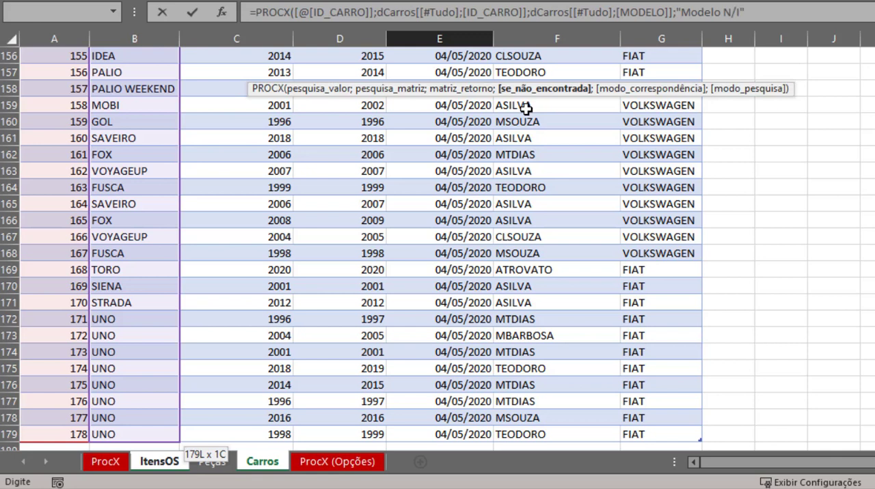
{"action": "type", "text": ";"}
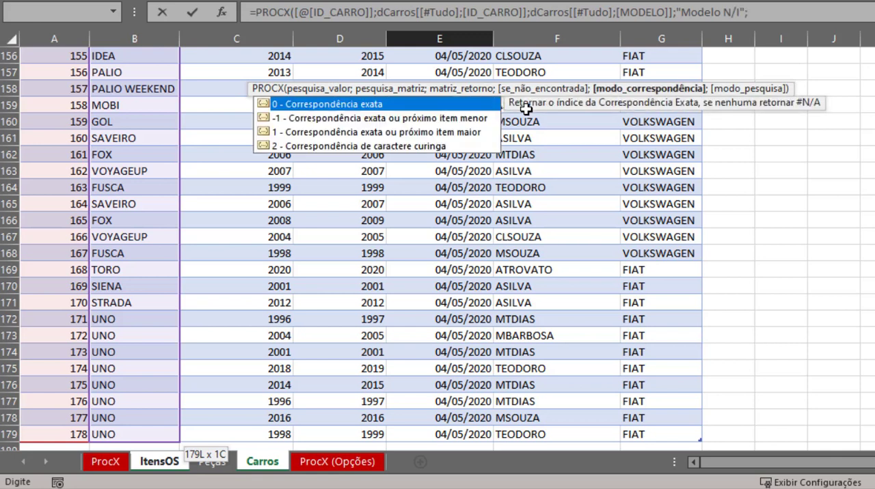
{"action": "double_click", "coordinate": [396, 105]}
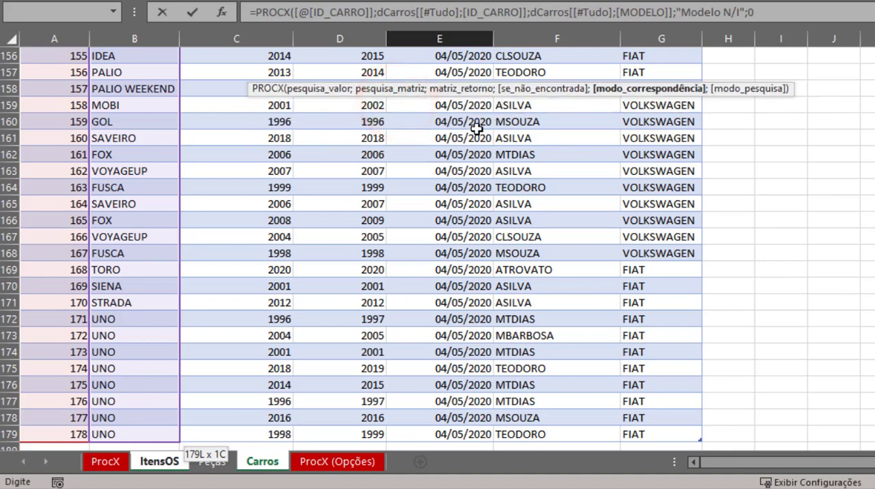
{"action": "type", "text": ";"}
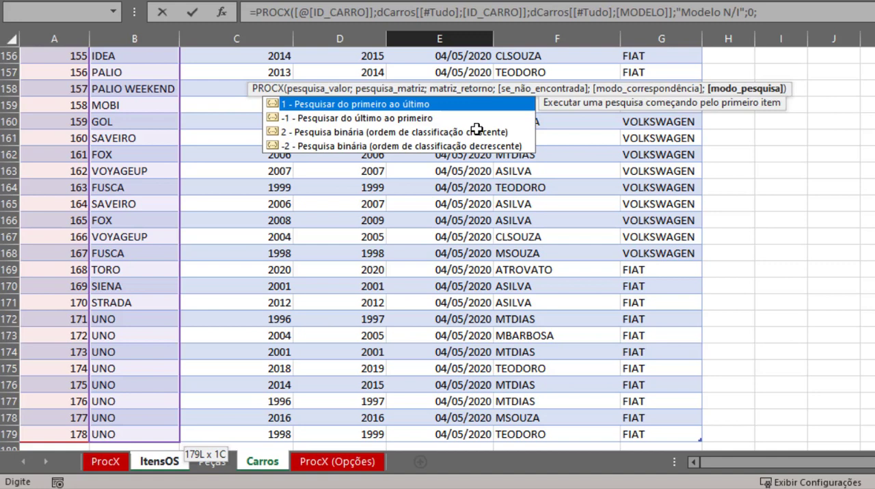
{"action": "key", "text": "BackSpace"}
{"action": "key", "text": "Escape"}
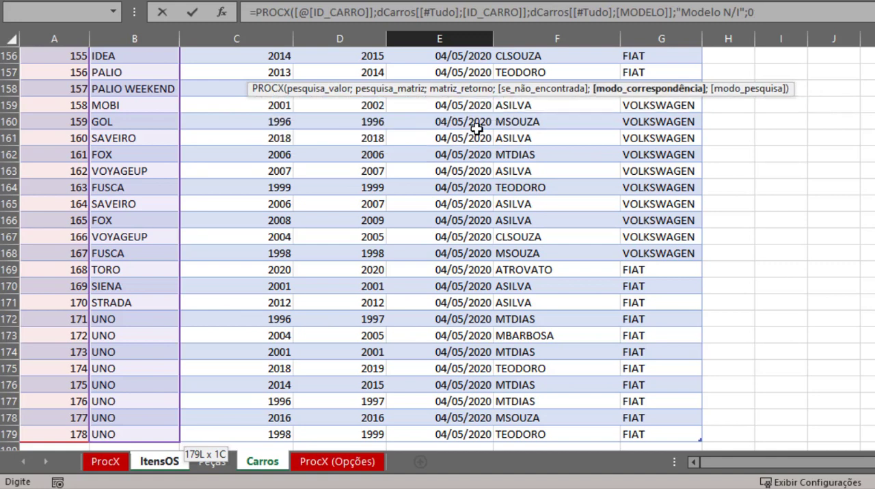
{"action": "type", "text": ")"}
{"action": "key", "text": "Return"}
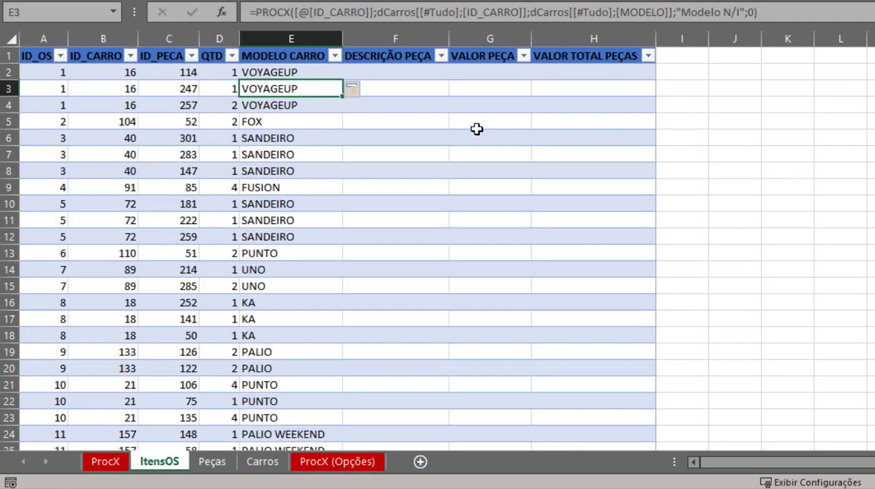
- Start a PROCX formula in the first DESCRIÇÃO PEÇA cell, F2, with [@[ID_PECA]] as the lookup value
{"action": "left_click", "coordinate": [303, 139]}
{"action": "scroll", "coordinate": [305, 139], "scroll_direction": "down", "scroll_amount": 20}
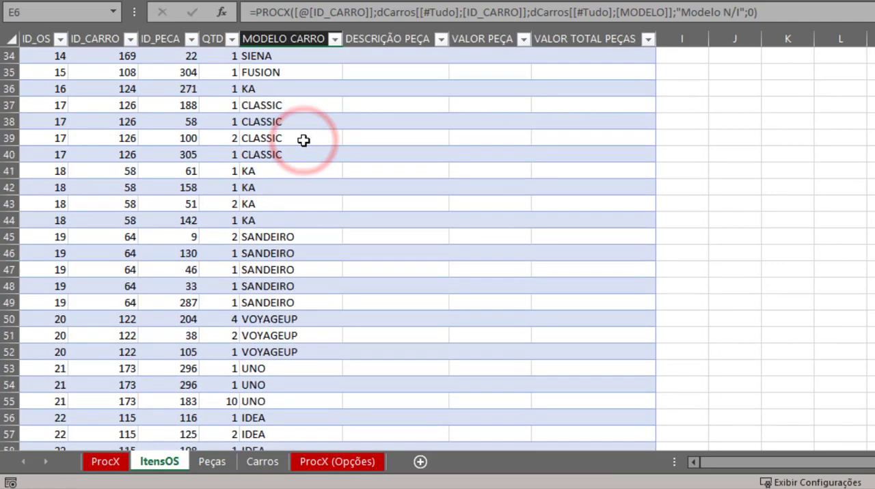
{"action": "scroll", "coordinate": [307, 140], "scroll_direction": "down", "scroll_amount": 8}
{"action": "scroll", "coordinate": [309, 141], "scroll_direction": "up", "scroll_amount": 20}
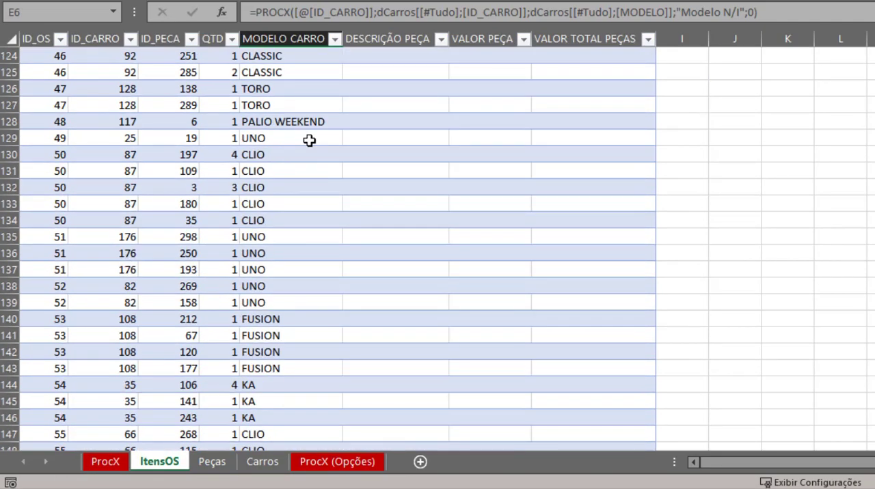
{"action": "scroll", "coordinate": [309, 141], "scroll_direction": "up", "scroll_amount": 17}
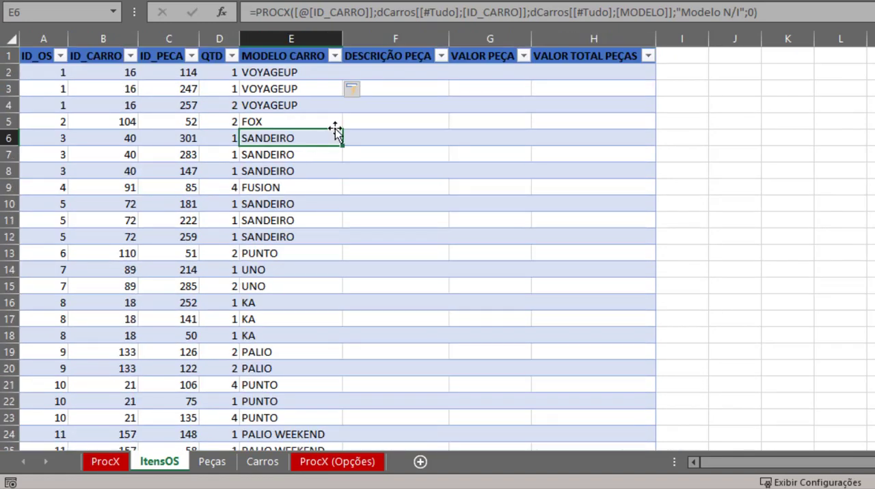
{"action": "left_click_drag", "start_coordinate": [336, 131], "coordinate": [399, 96]}
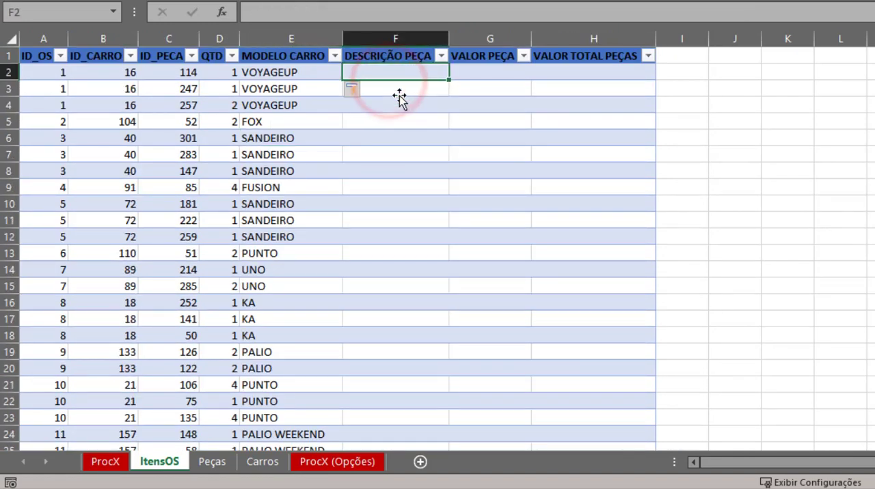
{"action": "type", "text": "=pr"}
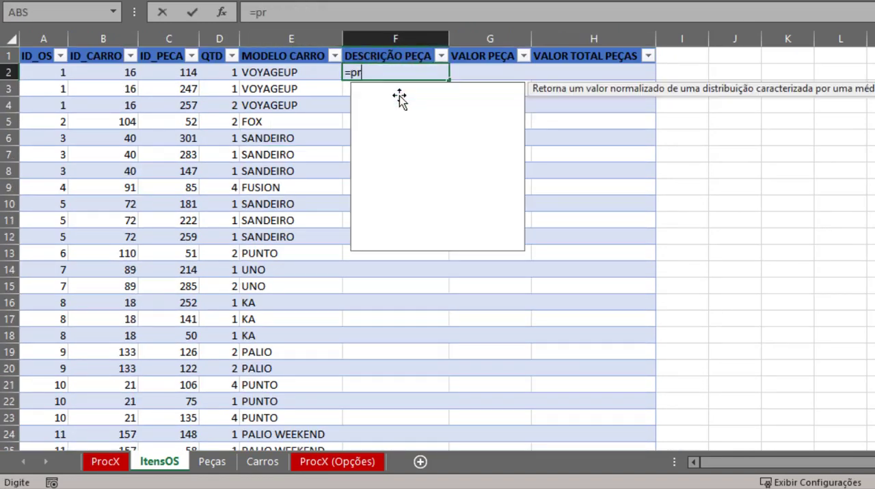
{"action": "type", "text": "ocx("}
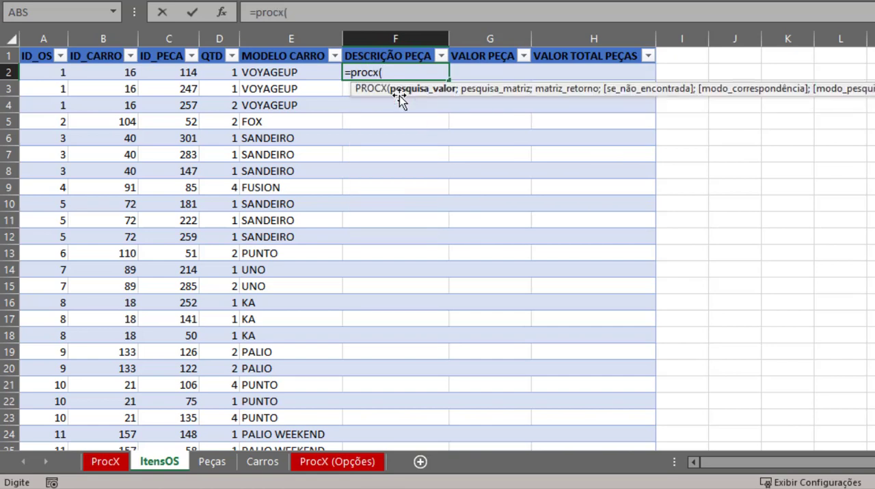
{"action": "left_click", "coordinate": [179, 76]}
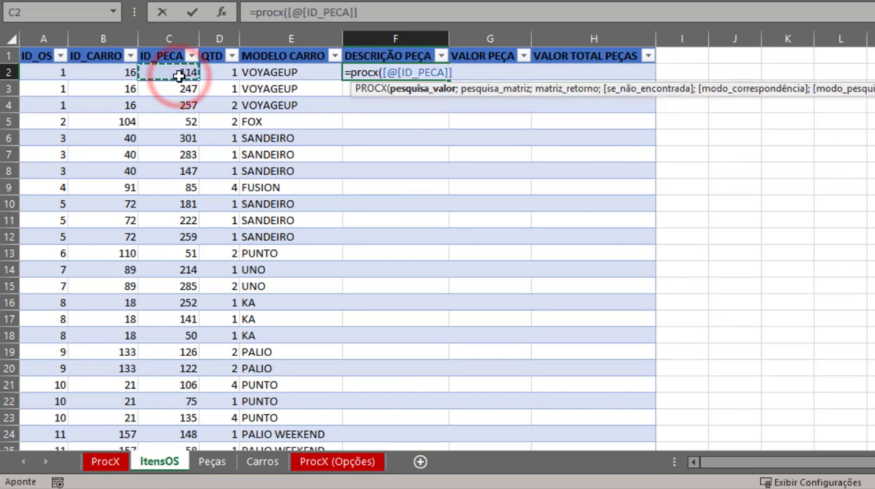
{"action": "type", "text": ";"}
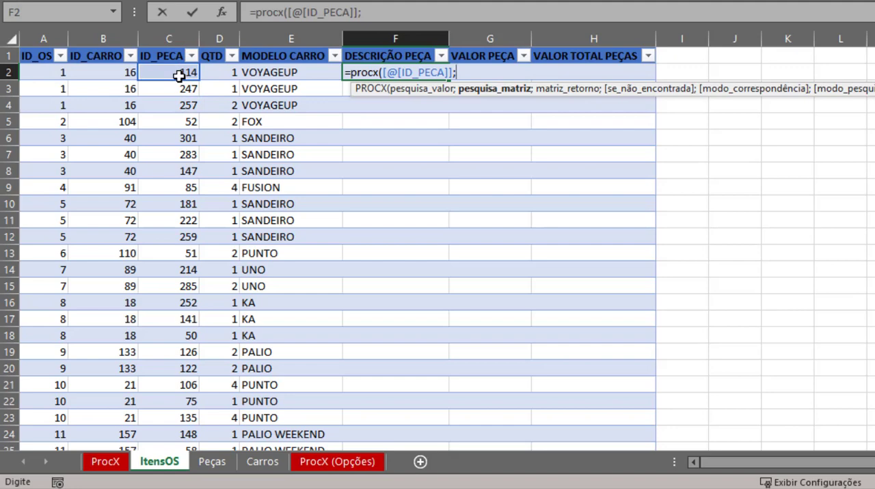
- Set the DESCRIÇÃO PEÇA formula's lookup array to the whole ID_PECA column of the Peças sheet, header included, as dPecas[[#Tudo];[ID_PECA]]
{"action": "key", "text": "ctrl+Page_Down"}
{"action": "left_click", "coordinate": [51, 38]}
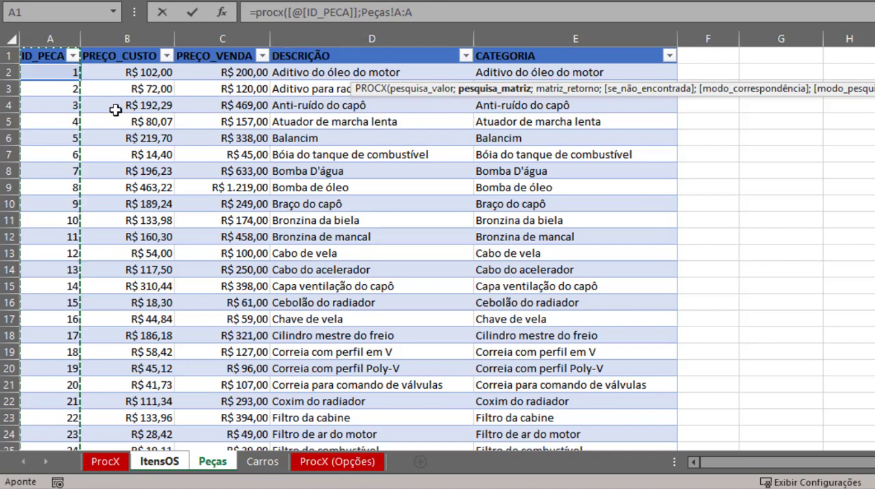
{"action": "left_click", "coordinate": [42, 80]}
{"action": "key", "text": "ctrl+Down"}
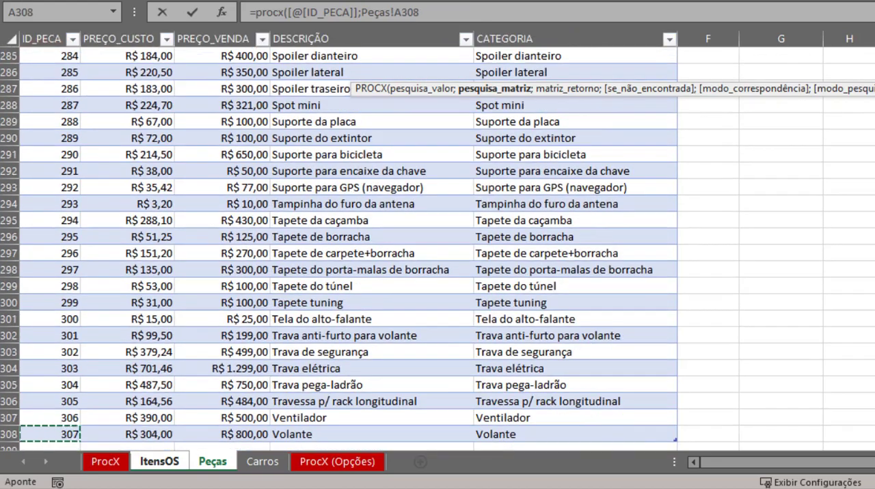
{"action": "key", "text": "ctrl+shift+Up"}
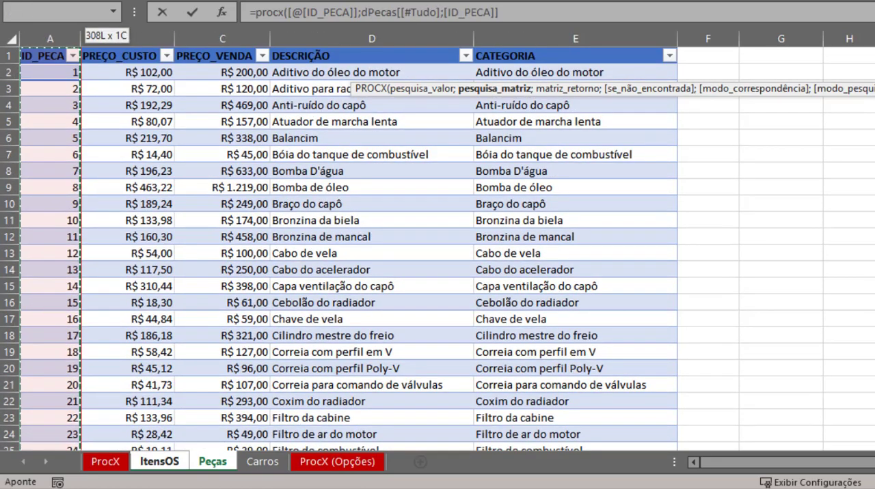
{"action": "type", "text": ";"}
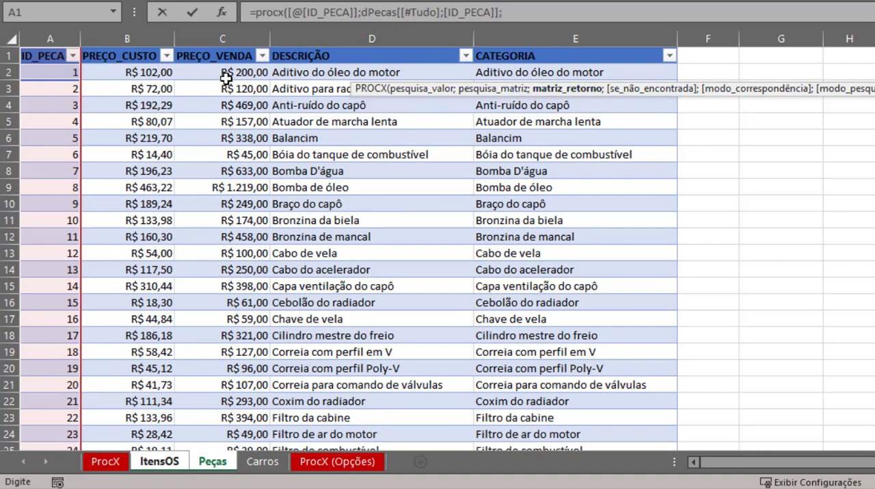
- Set the formula's return array to the whole DESCRIÇÃO column of the Peças sheet, header included, as dPecas[[#Tudo];[DESCRIÇÃO]]
{"action": "left_click", "coordinate": [330, 54]}
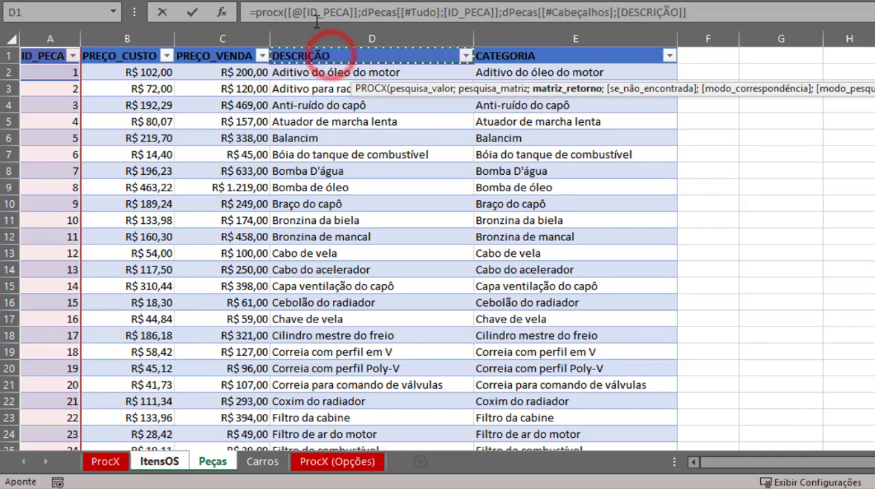
{"action": "key", "text": "ctrl+shift+Down"}
{"action": "key", "text": "ctrl+BackSpace"}
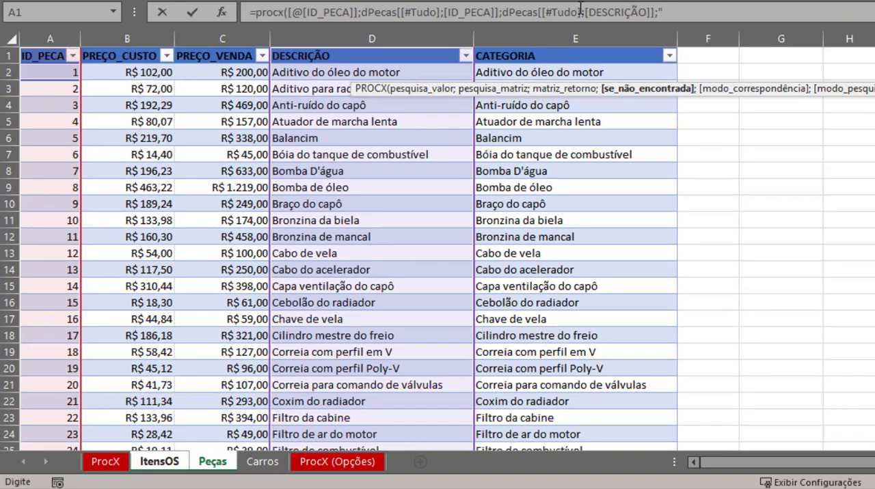
- Finish the formula with "Peça inválida" as the not-found text and match mode 0, and fit the DESCRIÇÃO PEÇA column width to its contents
{"action": "type", "text": "Peça inválida\";"}
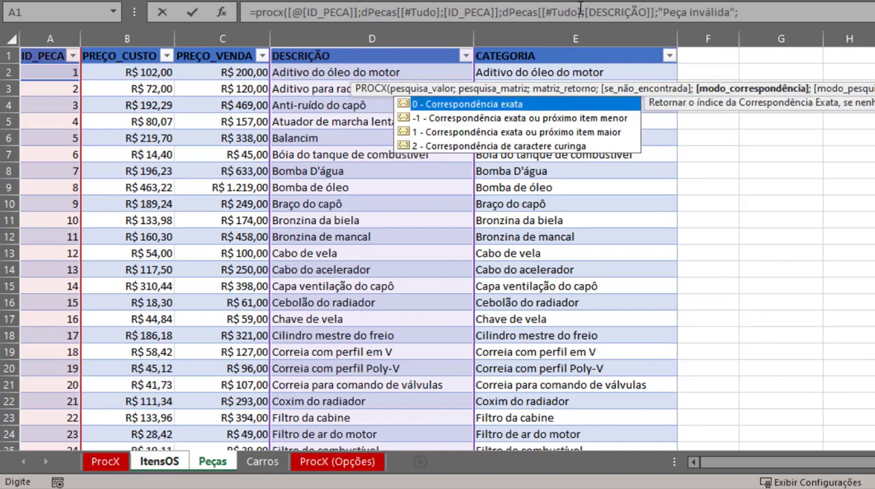
{"action": "type", "text": "0)"}
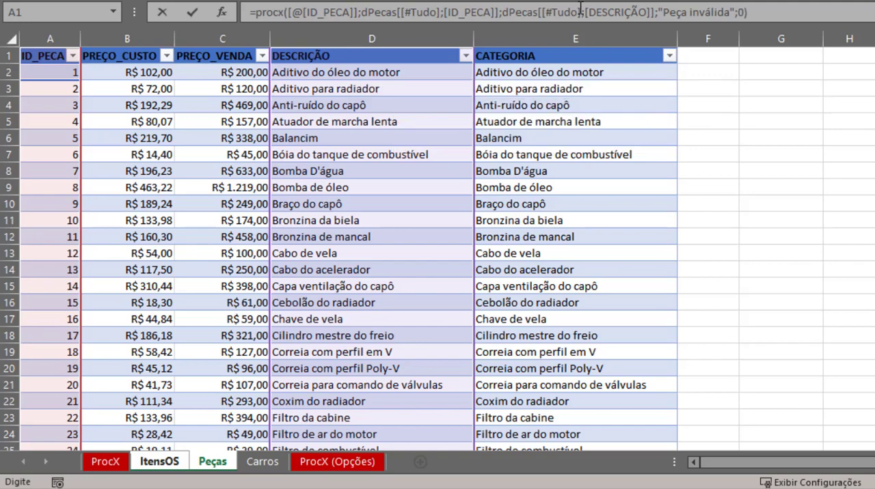
{"action": "key", "text": "Return"}
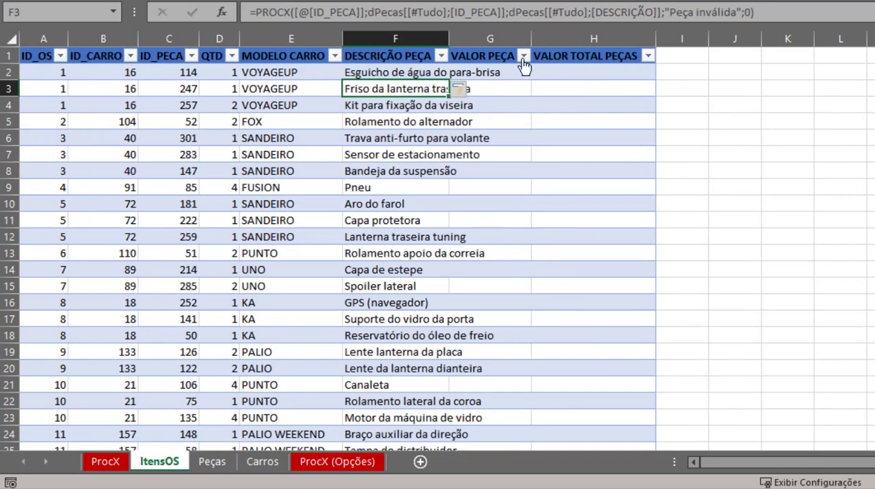
{"action": "double_click", "coordinate": [447, 34]}
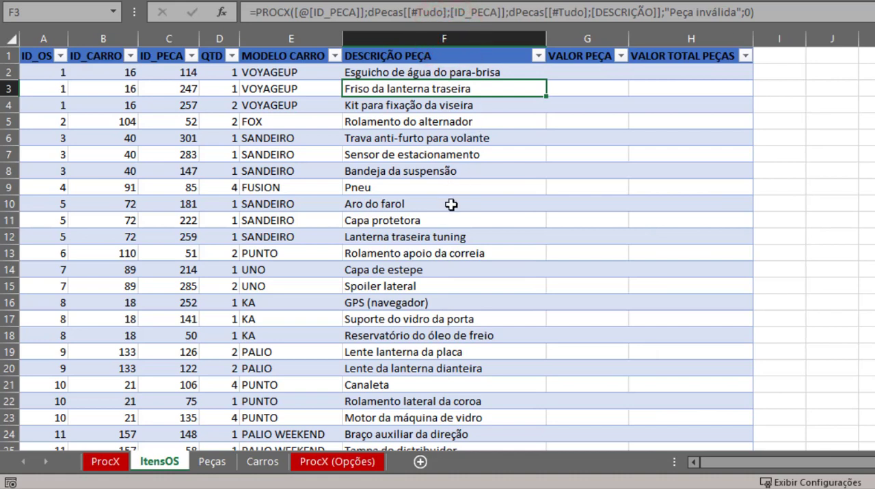
- Start a PROCX formula in the first VALOR PEÇA cell, G2, with [@[ID_PECA]] as the lookup value
{"action": "left_click", "coordinate": [566, 67]}
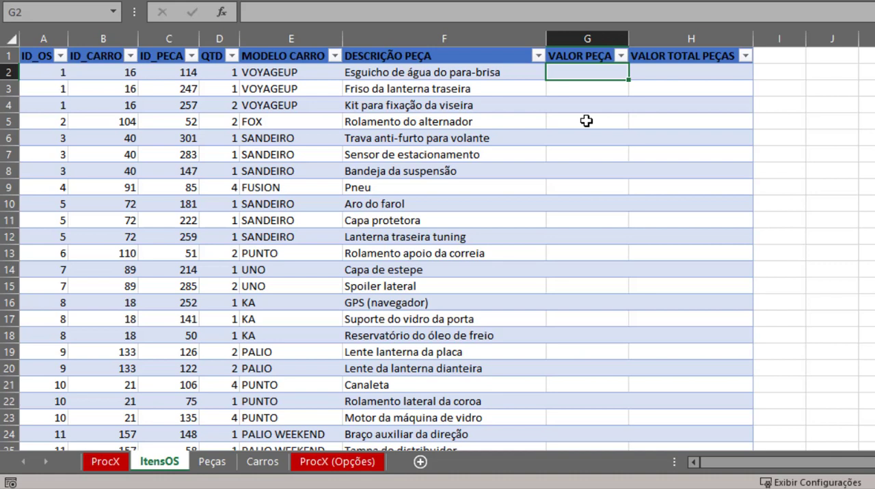
{"action": "type", "text": "=prox"}
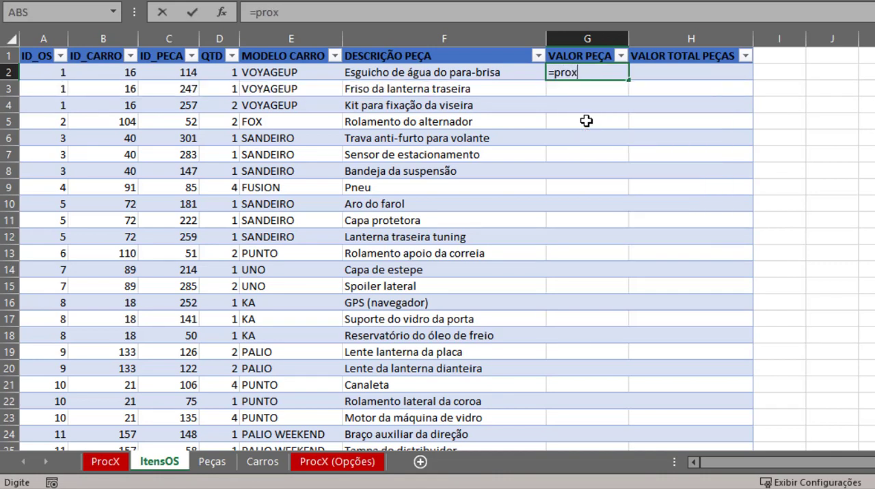
{"action": "key", "text": "BackSpace"}
{"action": "type", "text": "cx("}
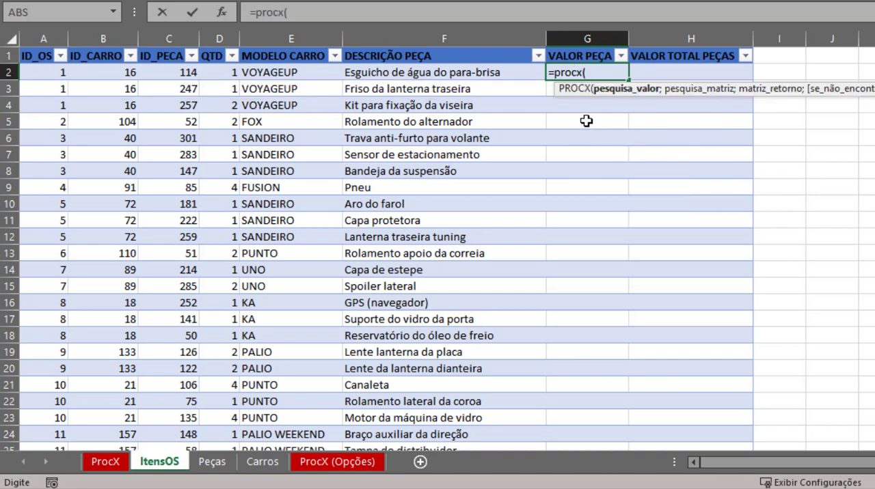
{"action": "key", "text": "Left"}
{"action": "key", "text": "Left"}
{"action": "key", "text": "Left"}
{"action": "key", "text": "Left"}
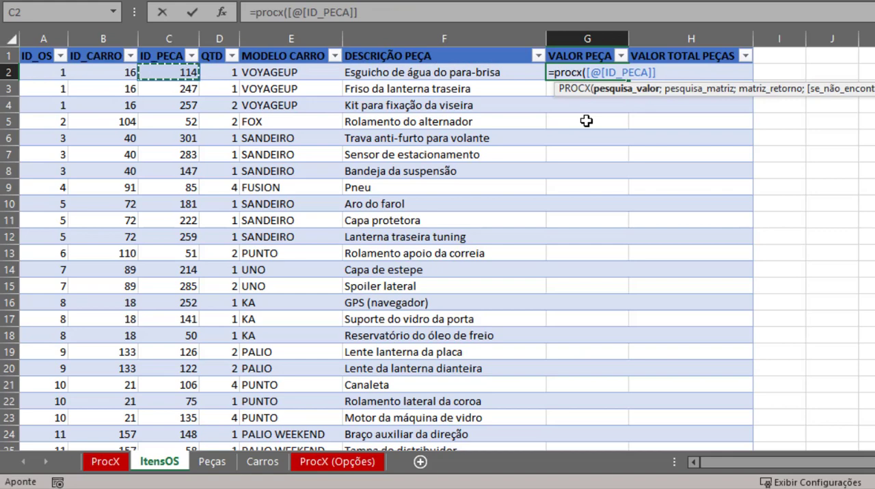
{"action": "type", "text": ";"}
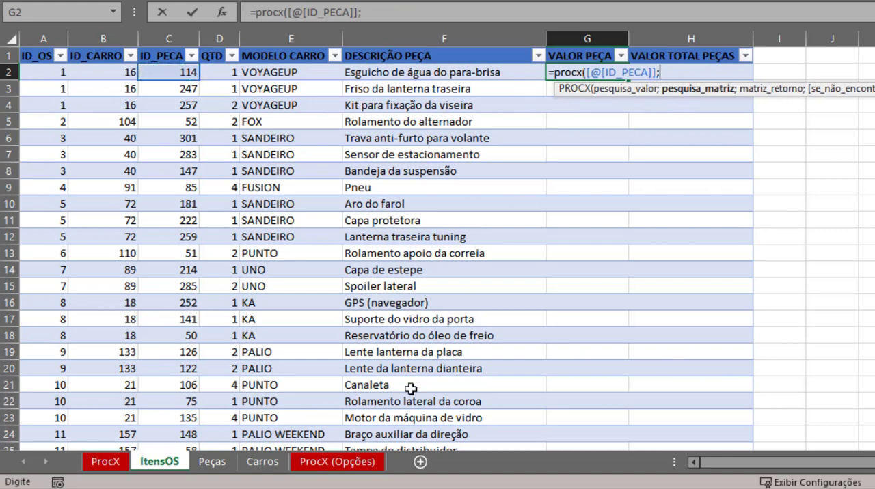
- Set the VALOR PEÇA formula's lookup array to the whole ID_PECA column of the Peças sheet, header included, as dPecas[[#Tudo];[ID_PECA]]
{"action": "left_click", "coordinate": [212, 462]}
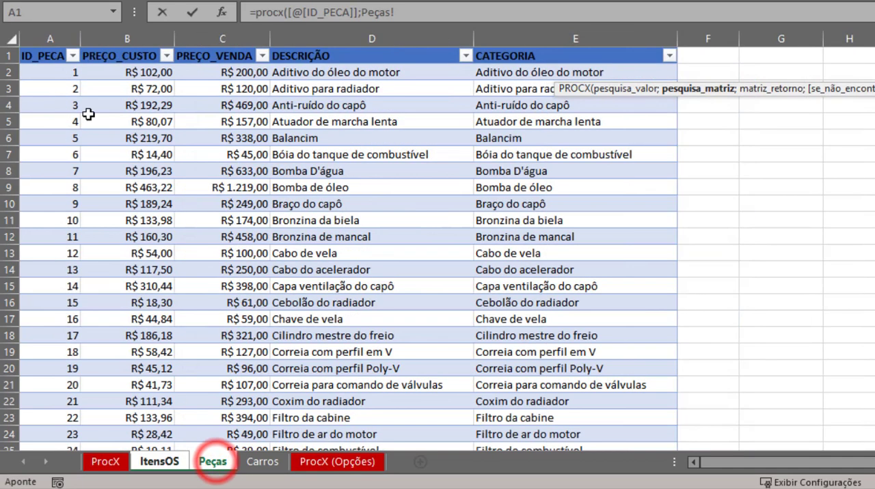
{"action": "left_click", "coordinate": [43, 55]}
{"action": "key", "text": "ctrl+Down"}
{"action": "key", "text": "ctrl+shift+Up"}
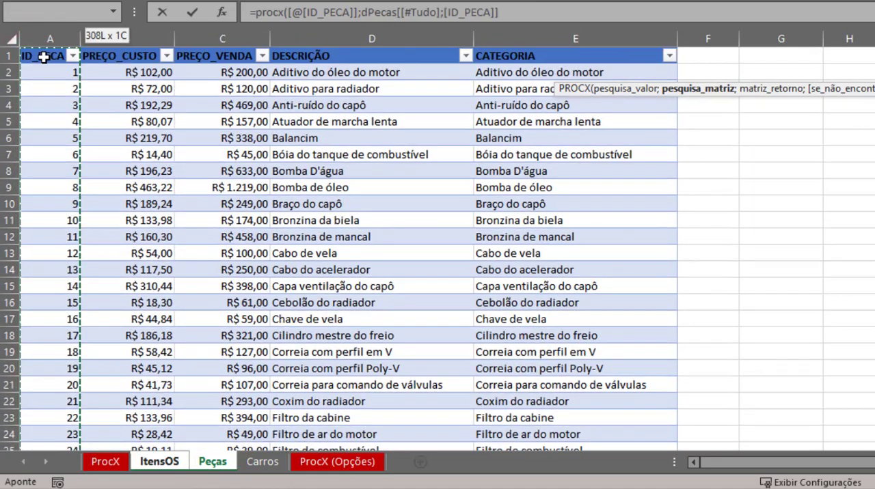
{"action": "type", "text": ";"}
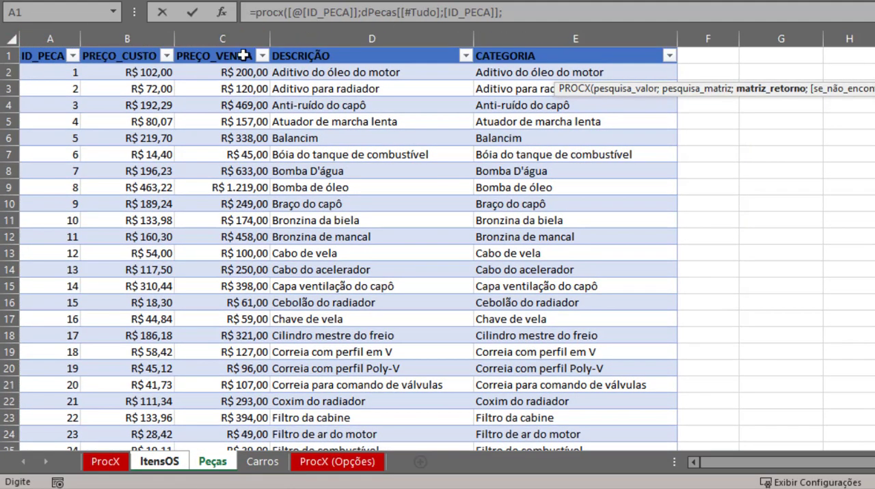
- Set the VALOR PEÇA formula's return array to the whole PREÇO_VENDA column of the Peças sheet, header included, as dPecas[[#Tudo];[PREÇO_VENDA]]
{"action": "left_click", "coordinate": [225, 55]}
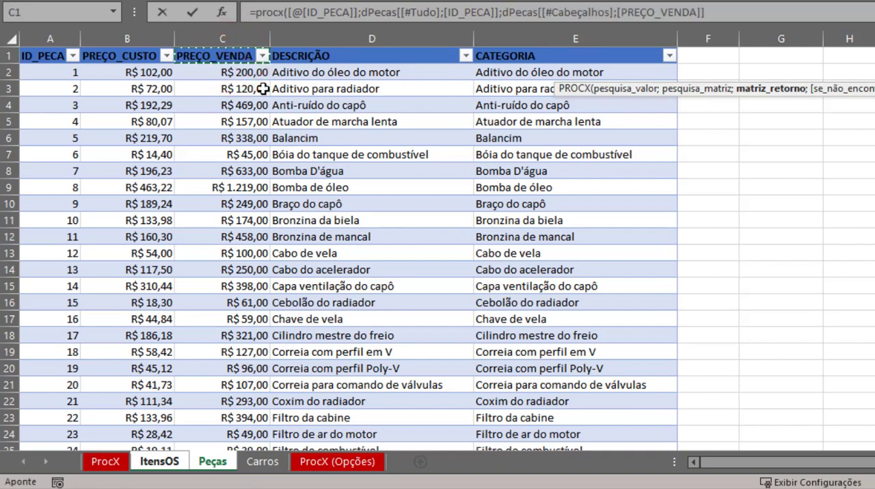
{"action": "key", "text": "ctrl+Down"}
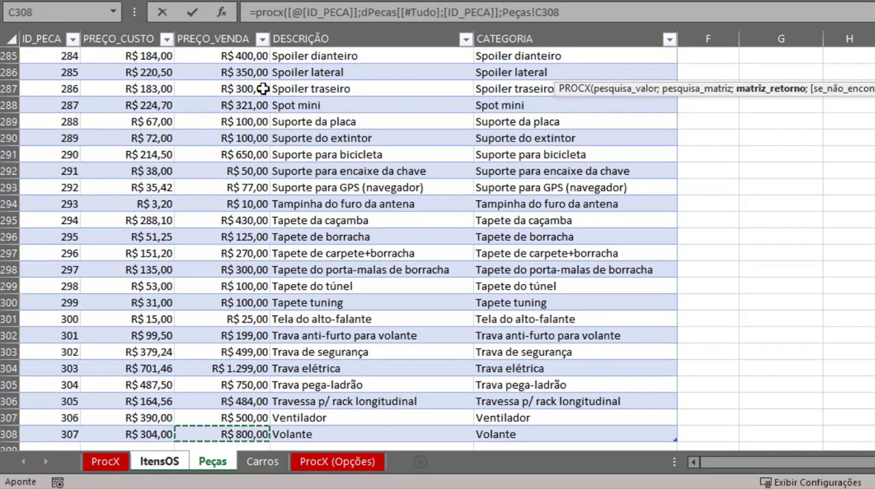
{"action": "key", "text": "ctrl+shift+Up"}
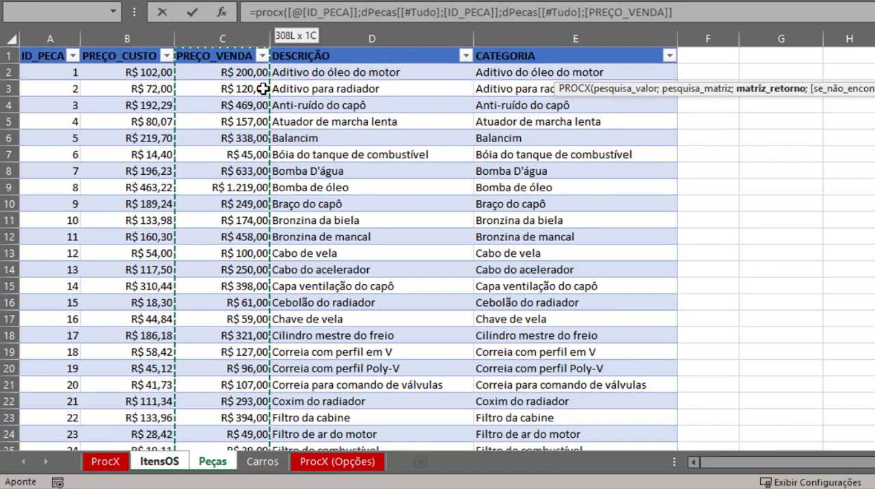
{"action": "type", "text": ";"}
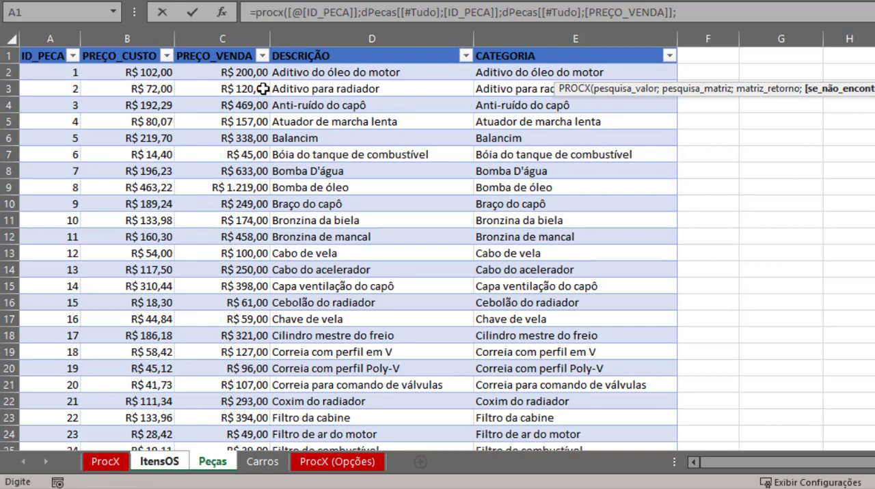
- Finish the VALOR PEÇA formula with "Peça inválida" as the not-found text and match mode 0
{"action": "type", "text": "\"Peça inválida\";"}
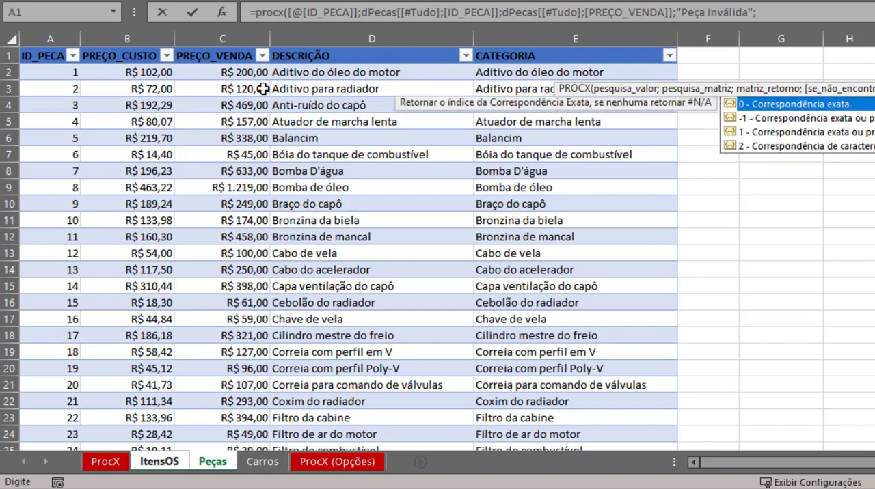
{"action": "type", "text": "0)"}
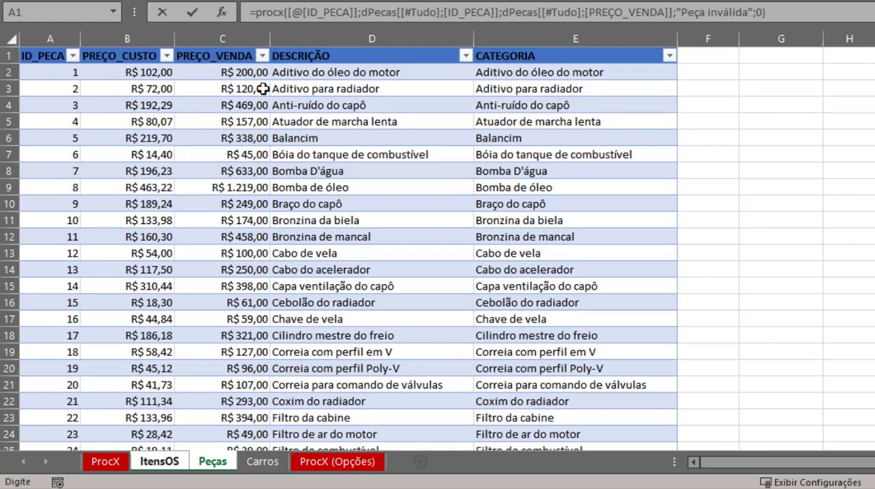
{"action": "key", "text": "Return"}
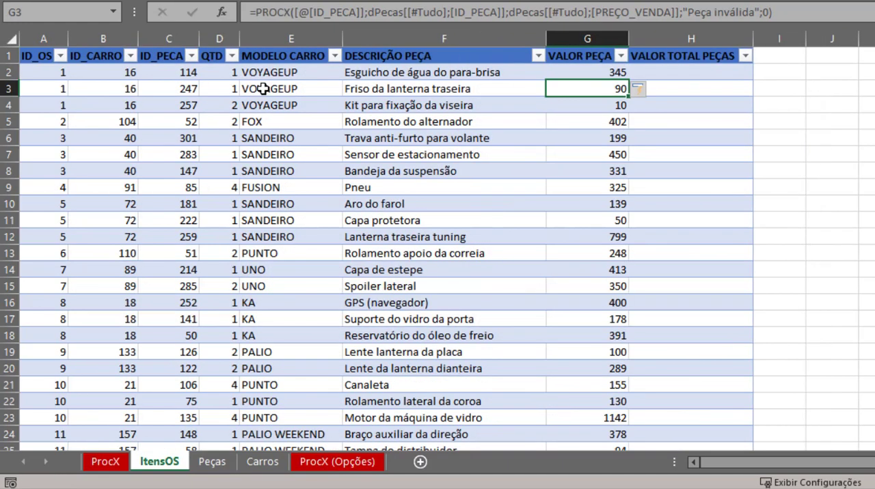
- Check the selling prices on the Peças sheet and review the looked-up models, descriptions and values across the ItensOS rows
{"action": "key", "text": "ctrl+Page_Down"}
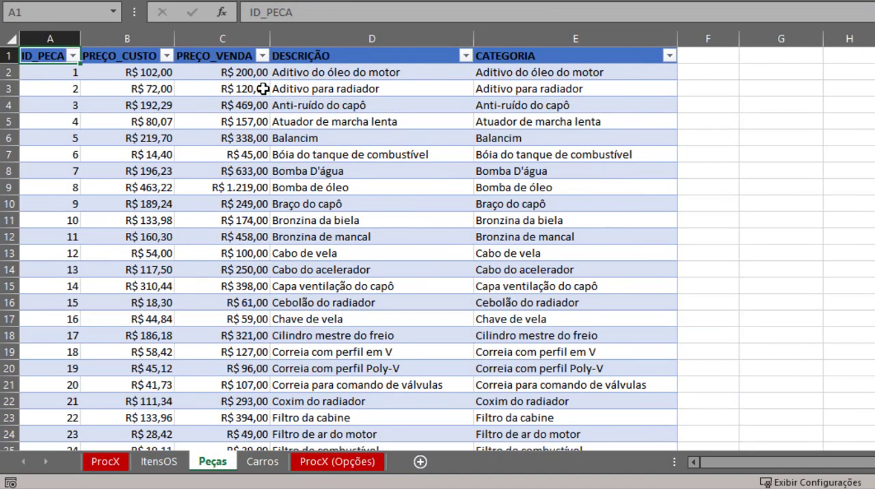
{"action": "left_click", "coordinate": [231, 73]}
{"action": "key", "text": "ctrl+Page_Up"}
{"action": "key", "text": "Left"}
{"action": "key", "text": "Left"}
{"action": "key", "text": "Left"}
{"action": "key", "text": "Left"}
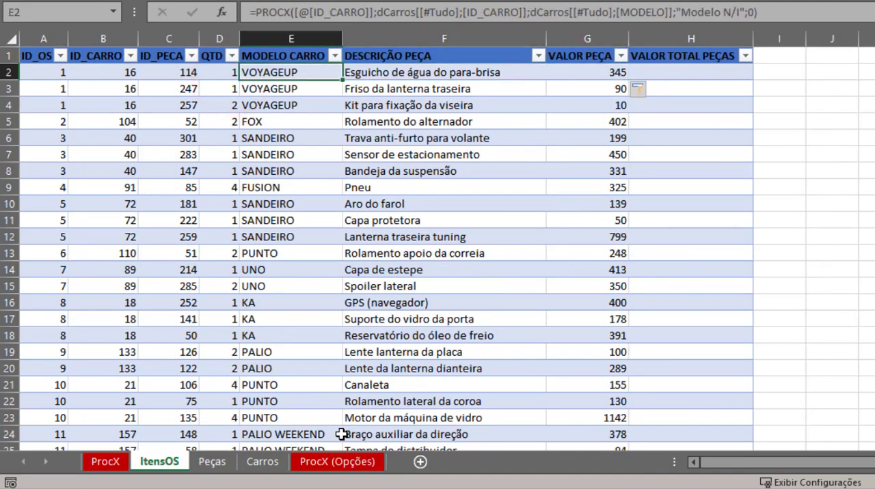
{"action": "key", "text": "Page_Down"}
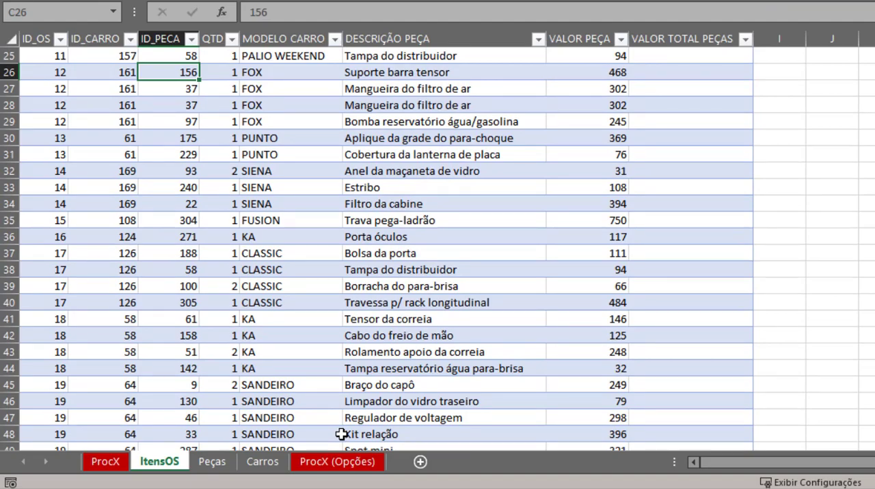
{"action": "key", "text": "Page_Down"}
{"action": "key", "text": "Page_Up"}
{"action": "key", "text": "Down"}
{"action": "key", "text": "Down"}
{"action": "key", "text": "Down"}
{"action": "key", "text": "Down"}
{"action": "key", "text": "Down"}
{"action": "key", "text": "Down"}
{"action": "key", "text": "Down"}
{"action": "key", "text": "Down"}
{"action": "key", "text": "Down"}
{"action": "key", "text": "Down"}
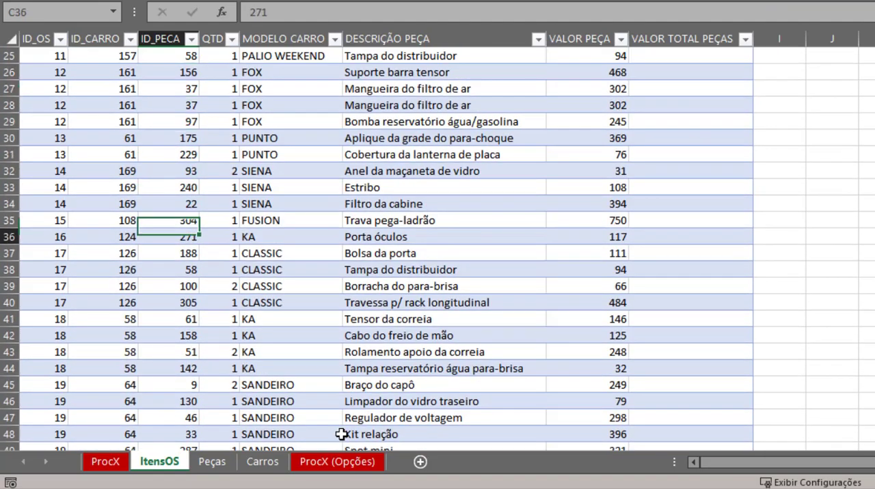
{"action": "key", "text": "Down"}
{"action": "key", "text": "Down"}
{"action": "key", "text": "Down"}
{"action": "key", "text": "Down"}
{"action": "key", "text": "Down"}
{"action": "key", "text": "Down"}
{"action": "key", "text": "Down"}
{"action": "key", "text": "Down"}
{"action": "key", "text": "Down"}
{"action": "key", "text": "Down"}
{"action": "key", "text": "Down"}
{"action": "key", "text": "Up"}
{"action": "key", "text": "Up"}
{"action": "key", "text": "Right"}
{"action": "key", "text": "Right"}
{"action": "key", "text": "Right"}
{"action": "key", "text": "Right"}
{"action": "key", "text": "Right"}
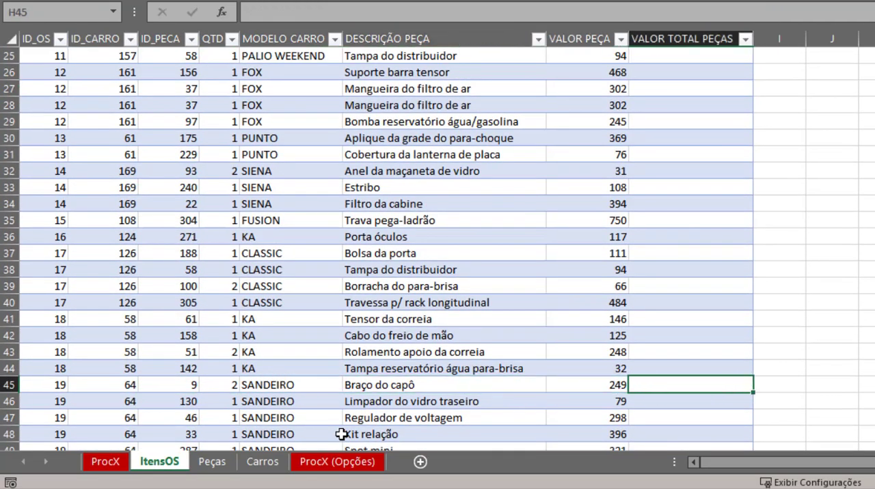
{"action": "key", "text": "ctrl+Up"}
- Format the whole VALOR PEÇA column with the Contábil number format
{"action": "left_click", "coordinate": [587, 38]}
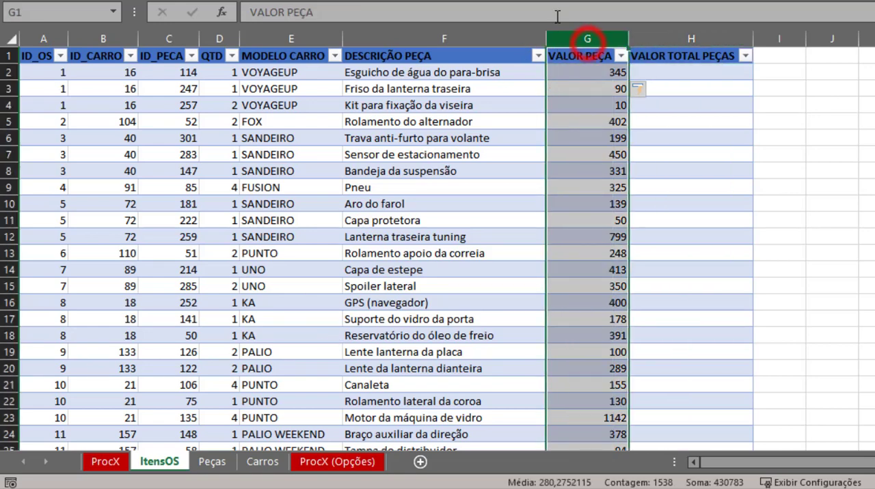
{"action": "left_click", "coordinate": [535, 1]}
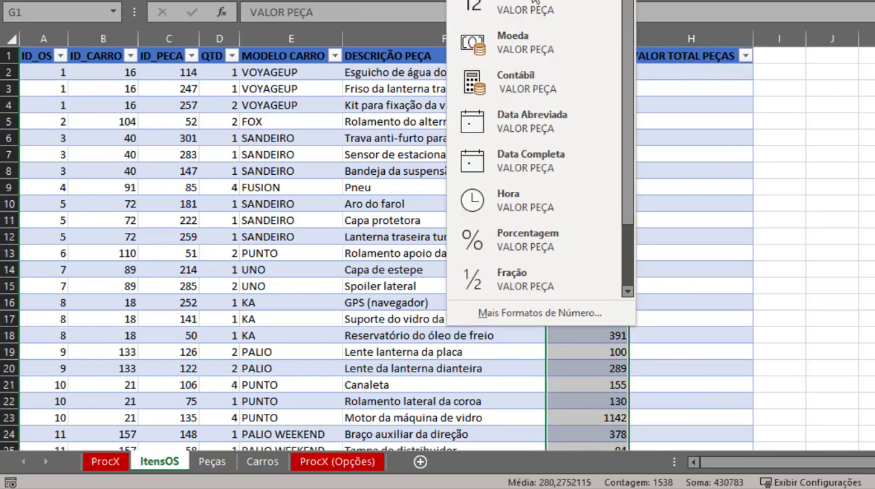
{"action": "left_click", "coordinate": [535, 78]}
{"action": "left_click", "coordinate": [600, 174]}
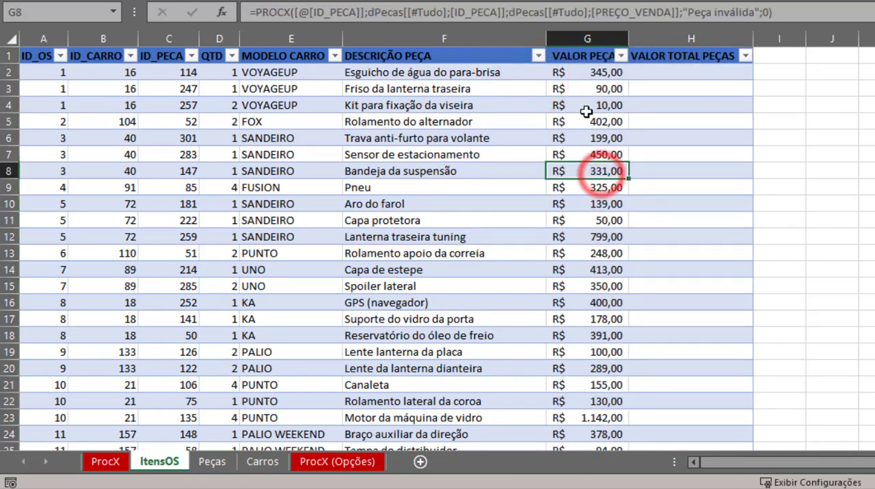
{"action": "left_click", "coordinate": [657, 77]}
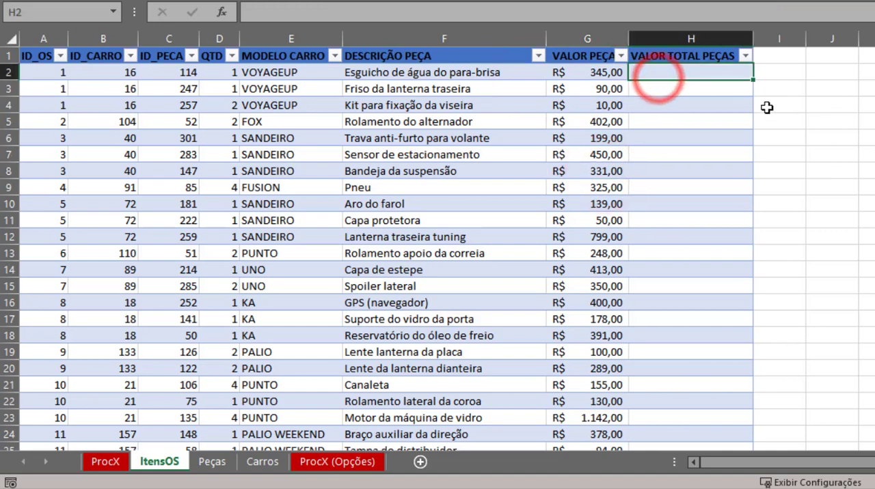
{"action": "type", "text": "="}
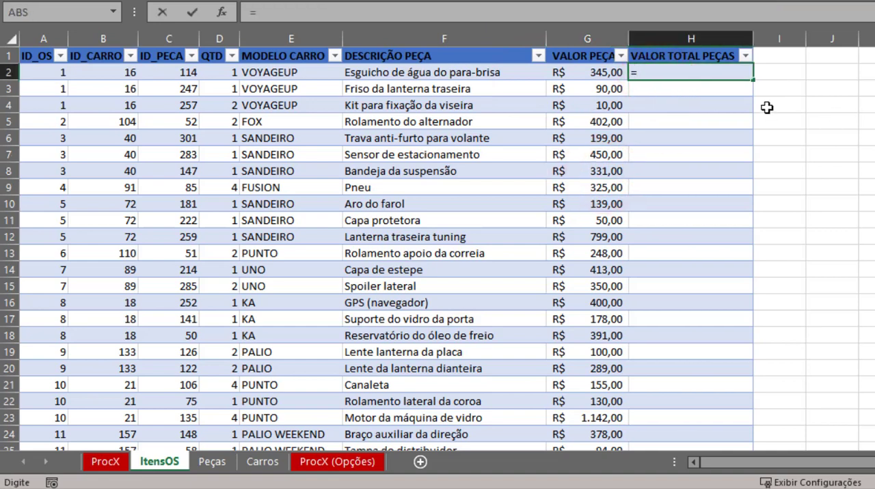
{"action": "key", "text": "Left"}
{"action": "key", "text": "Left"}
{"action": "key", "text": "Left"}
{"action": "key", "text": "Left"}
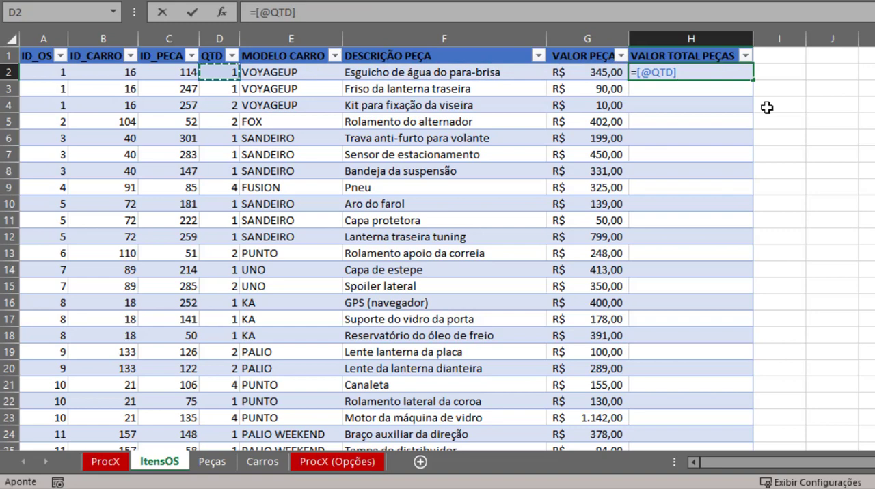
{"action": "type", "text": "*"}
{"action": "key", "text": "Left"}
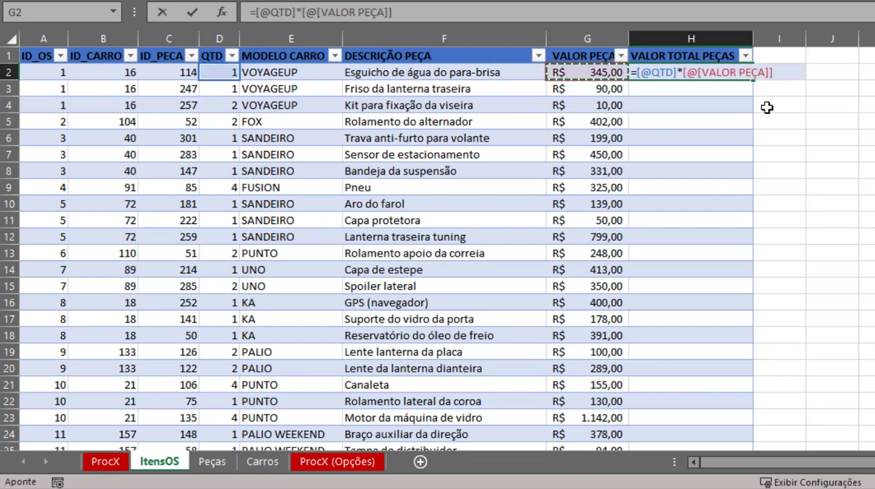
{"action": "key", "text": "Return"}
- Review the VALOR TOTAL PEÇAS column down to the table's last row and back, and inspect the formulas in both value columns
{"action": "left_click", "coordinate": [723, 107]}
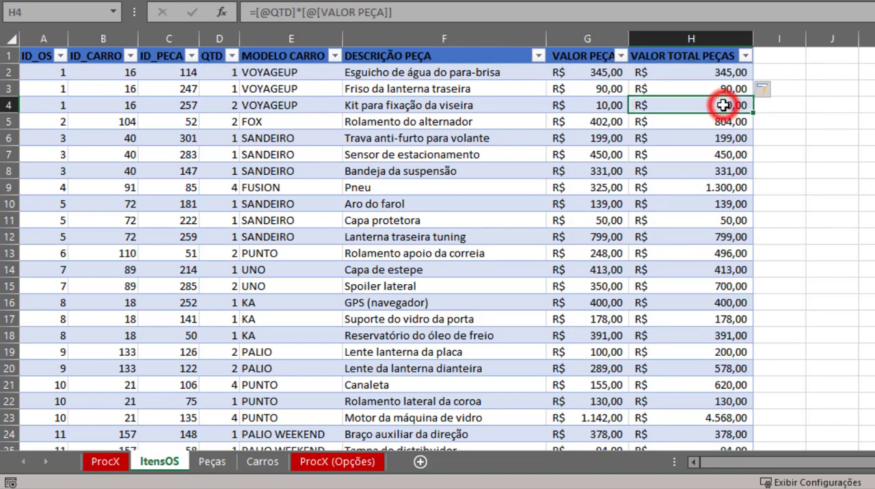
{"action": "key", "text": "ctrl+Down"}
{"action": "key", "text": "Down"}
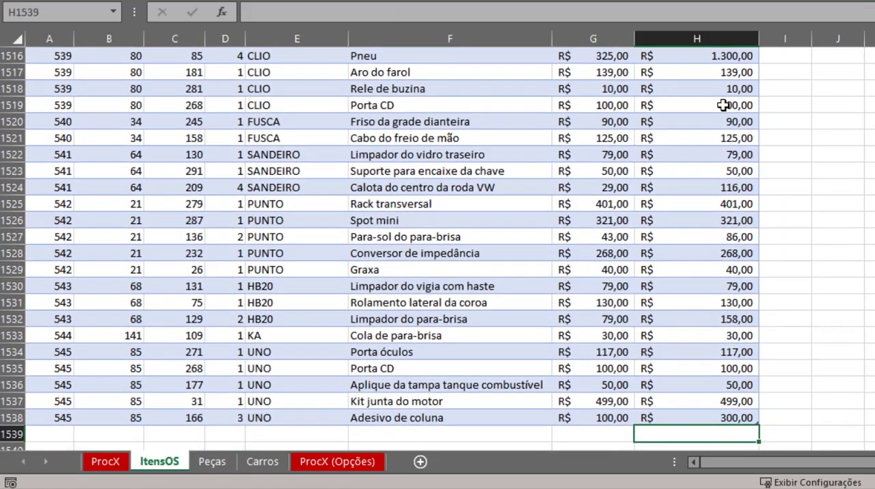
{"action": "key", "text": "ctrl+Up"}
{"action": "key", "text": "ctrl+Up"}
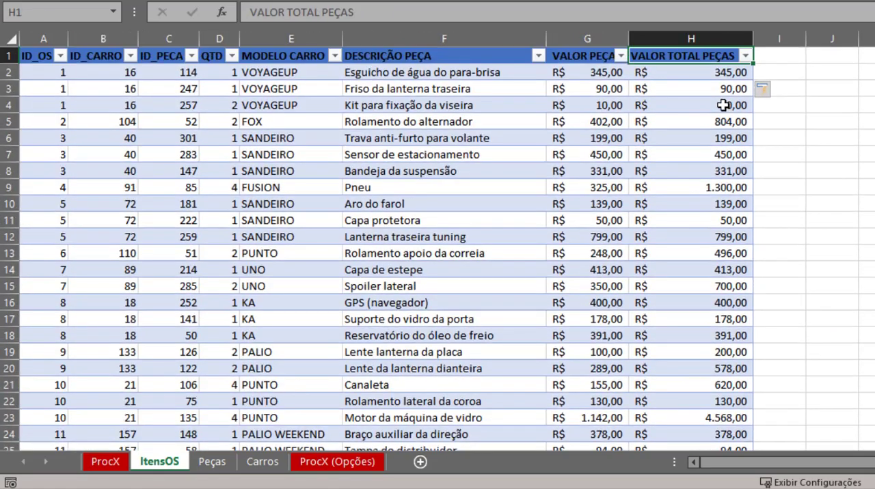
{"action": "left_click", "coordinate": [732, 35]}
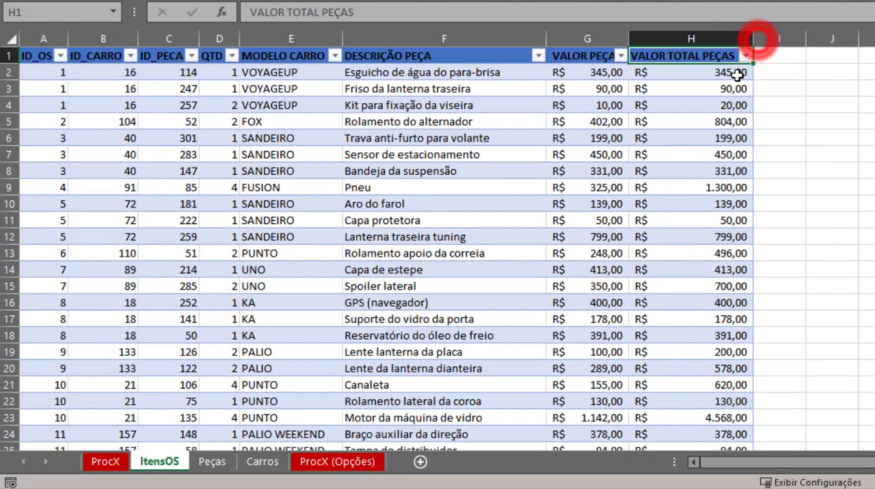
{"action": "left_click", "coordinate": [704, 103]}
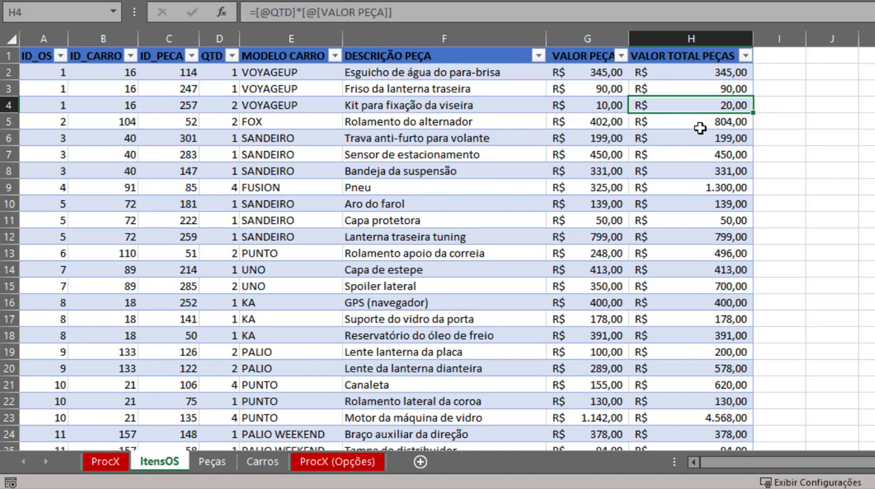
{"action": "left_click", "coordinate": [618, 237]}
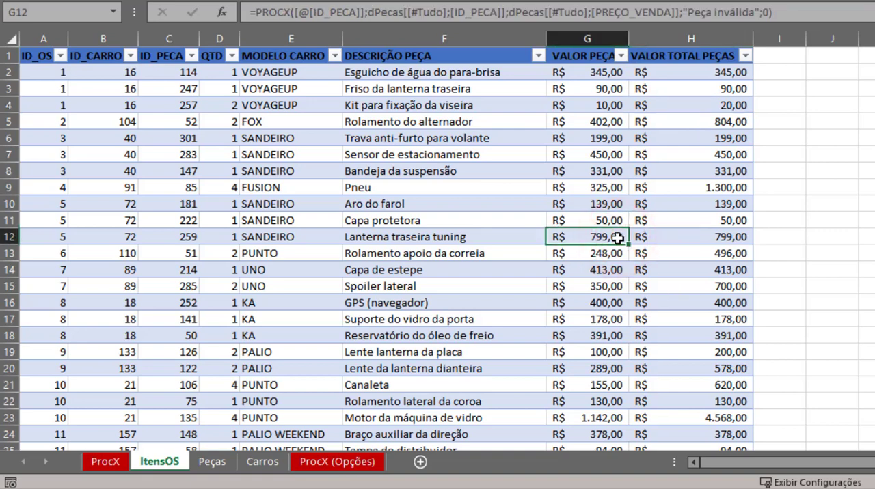
{"action": "key", "text": "ctrl+Home"}
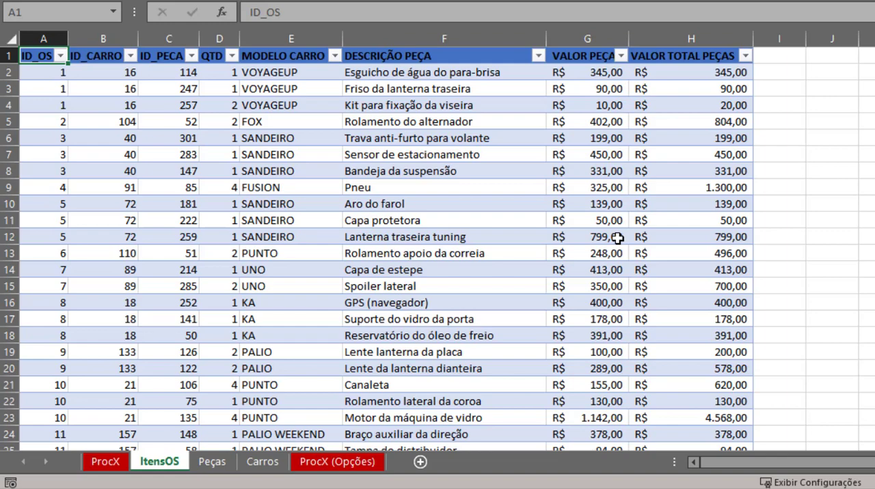
- On the ProcX (Opções) sheet, enter AP as the Estado a procurar in cell G5
{"action": "key", "text": "ctrl+Page_Down"}
{"action": "key", "text": "ctrl+Page_Down"}
{"action": "key", "text": "ctrl+Page_Down"}
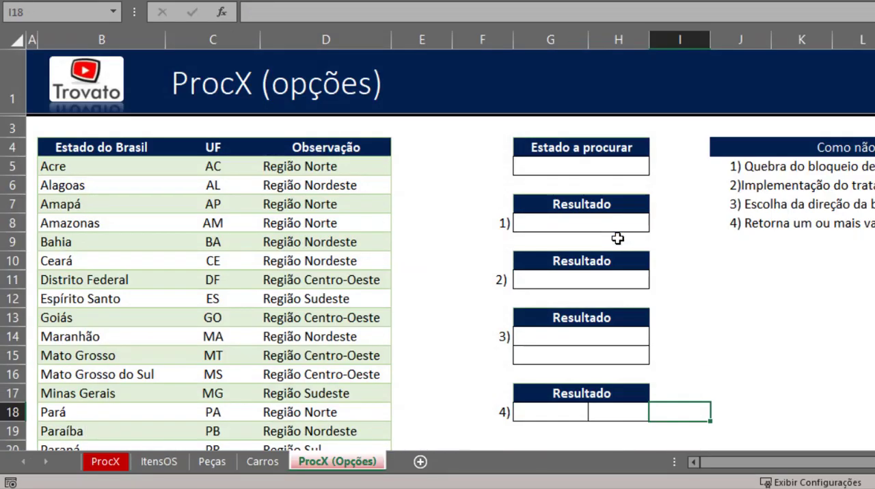
{"action": "key", "text": "Up"}
{"action": "key", "text": "Up"}
{"action": "key", "text": "Up"}
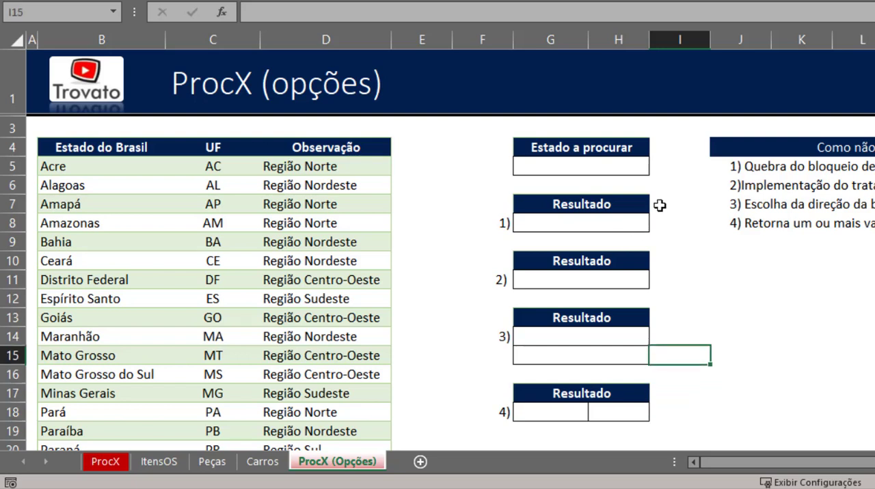
{"action": "left_click", "coordinate": [567, 165]}
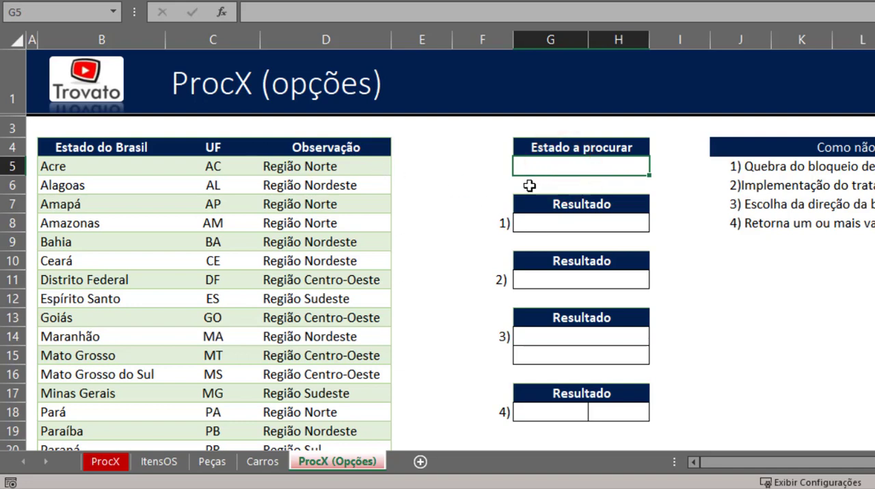
{"action": "left_click", "coordinate": [560, 158]}
{"action": "type", "text": "ap"}
{"action": "key", "text": "BackSpace"}
{"action": "key", "text": "BackSpace"}
{"action": "type", "text": "AP"}
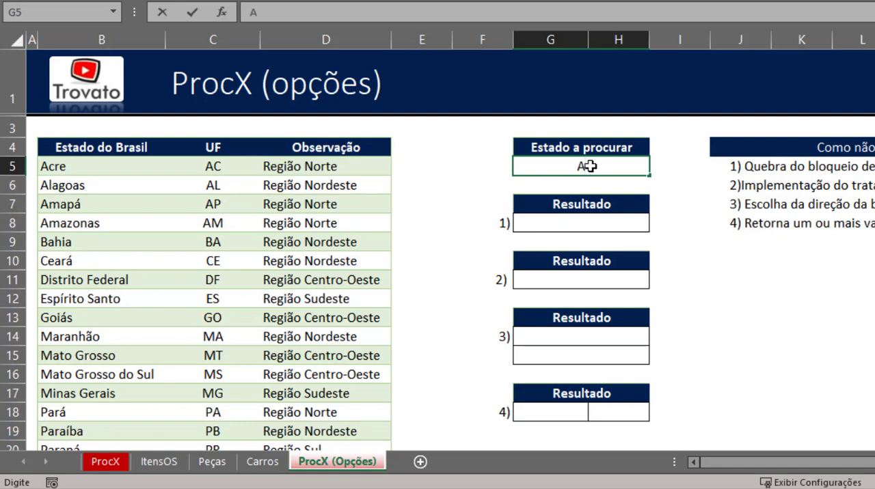
{"action": "key", "text": "Return"}
- Start a PROCV formula in the first Resultado cell, G8, with G5 as the lookup value
{"action": "key", "text": "Down"}
{"action": "key", "text": "Down"}
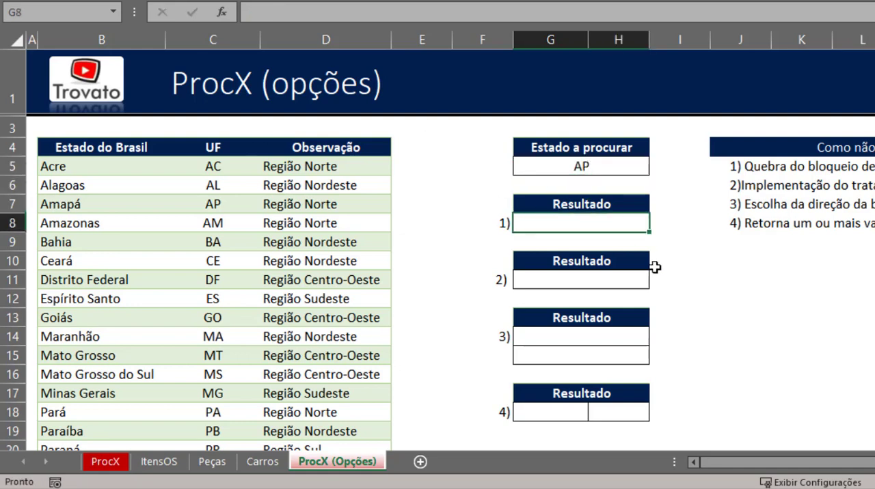
{"action": "type", "text": "=PROC"}
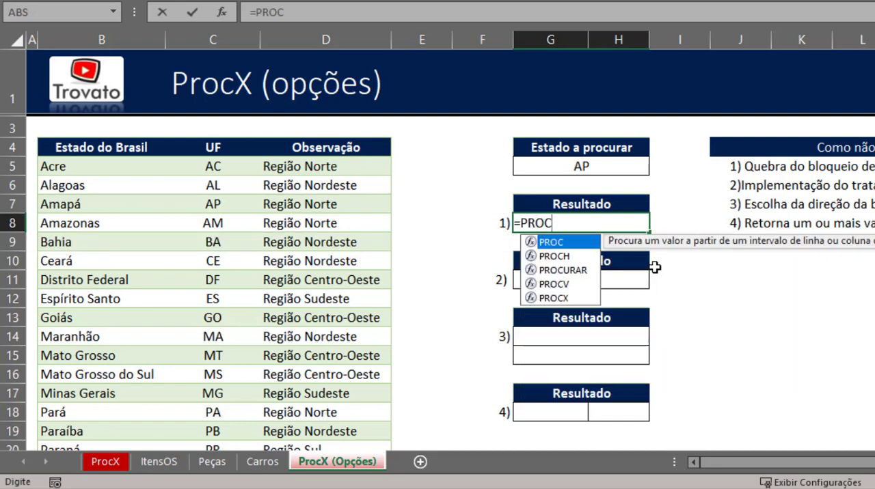
{"action": "type", "text": "V("}
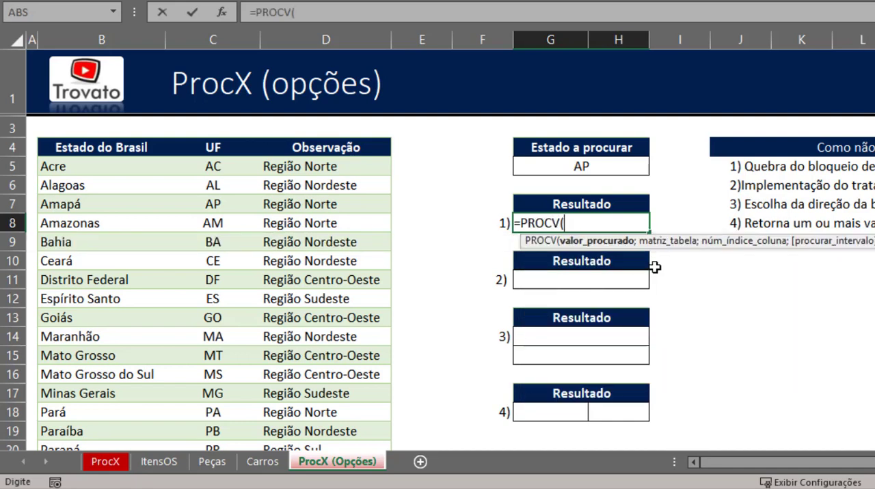
{"action": "left_click", "coordinate": [582, 167]}
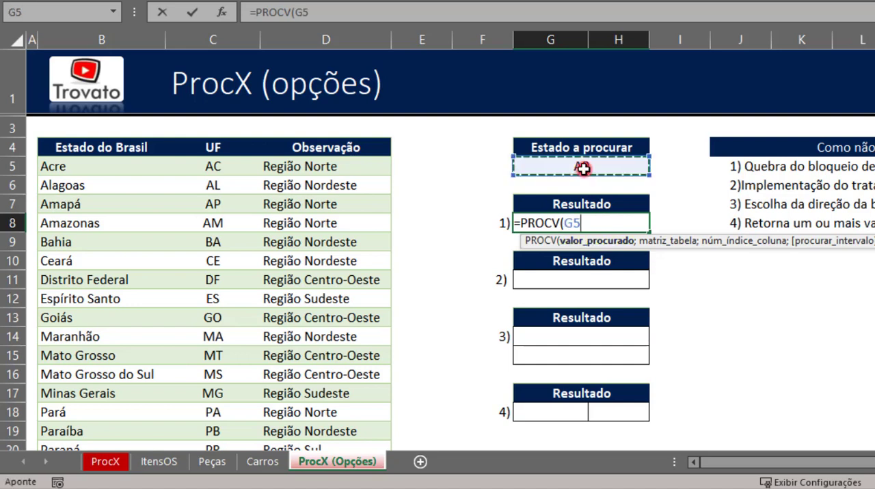
{"action": "type", "text": ";"}
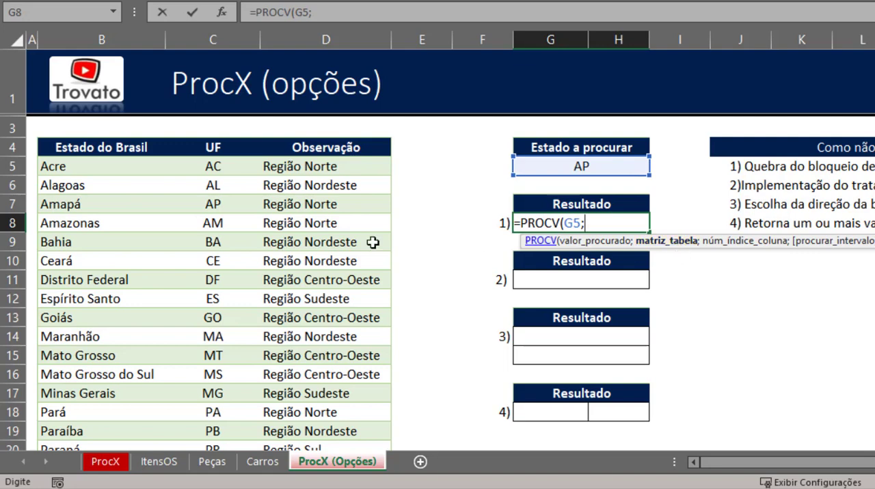
{"action": "left_click", "coordinate": [222, 147]}
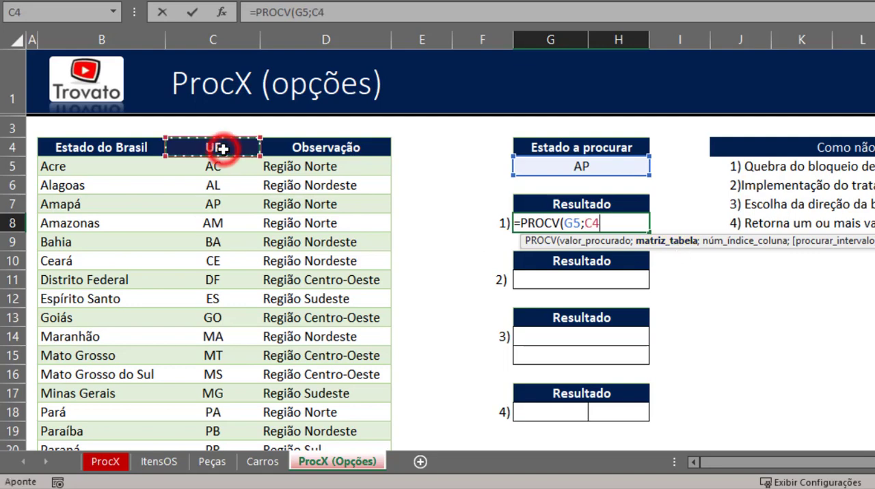
{"action": "key", "text": "shift+Right"}
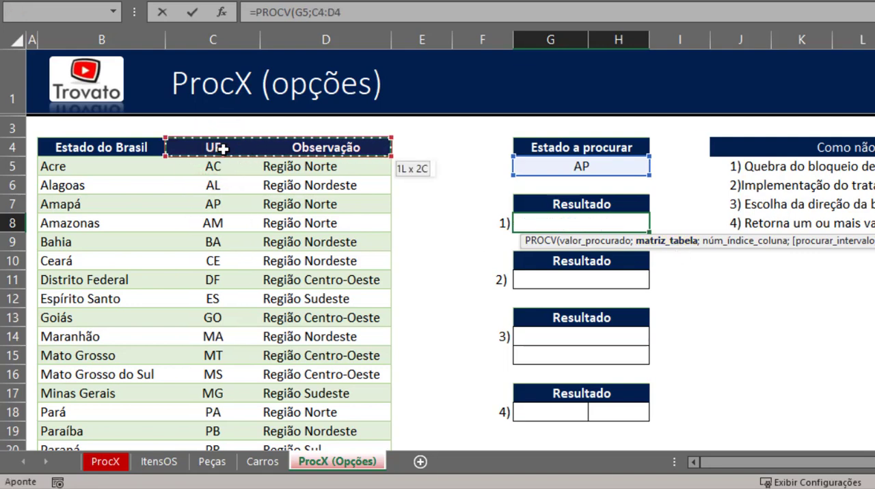
{"action": "key", "text": "ctrl+shift+Down"}
{"action": "scroll", "coordinate": [240, 276], "scroll_direction": "up", "scroll_amount": 4}
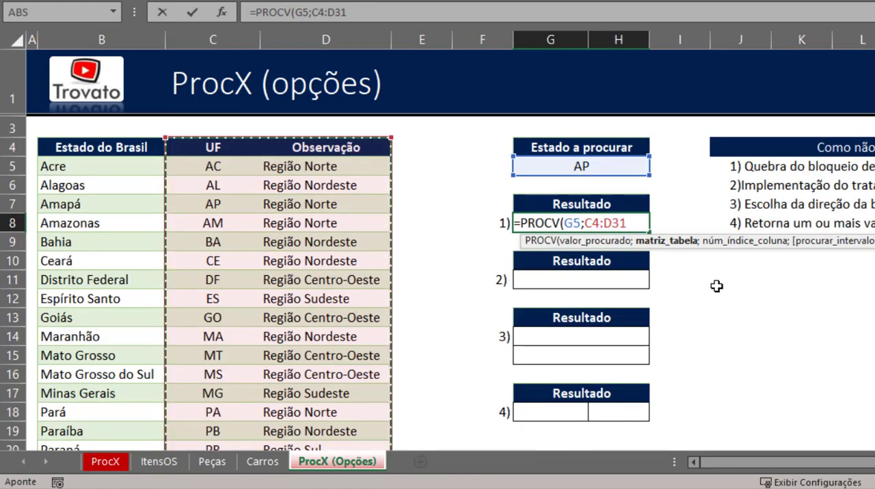
{"action": "key", "text": "BackSpace"}
{"action": "key", "text": "BackSpace"}
{"action": "key", "text": "BackSpace"}
{"action": "key", "text": "BackSpace"}
{"action": "key", "text": "BackSpace"}
{"action": "key", "text": "BackSpace"}
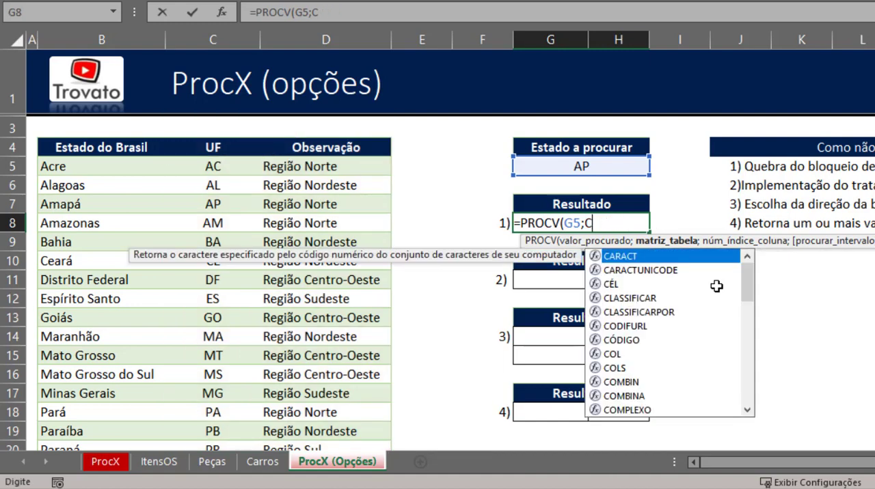
{"action": "key", "text": "alt+Tab"}
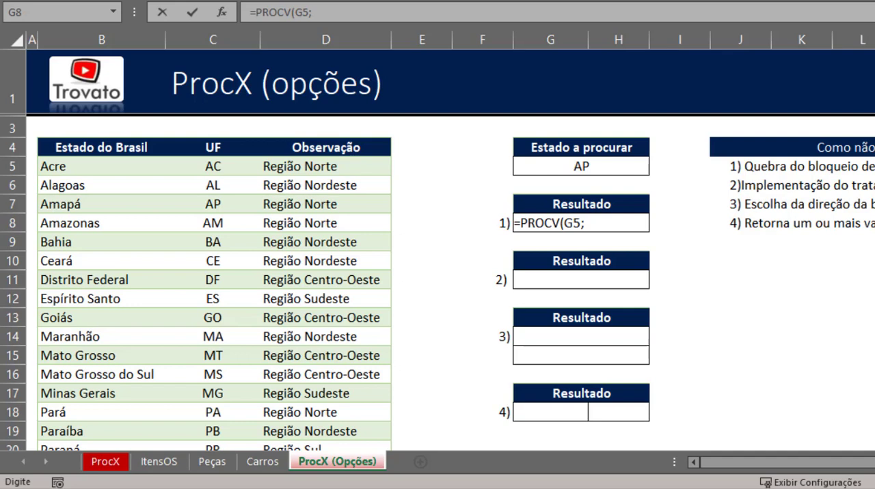
{"action": "left_click", "coordinate": [581, 222]}
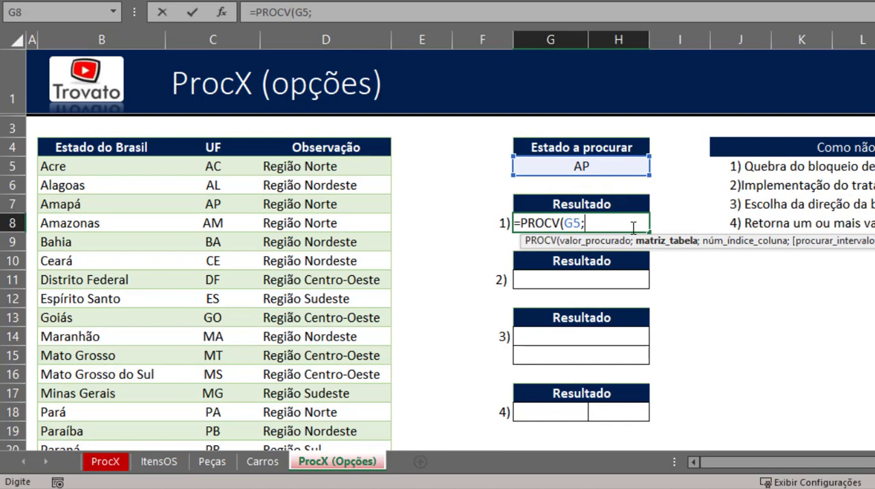
- Nest an ESCOLHER function as the table argument of the PROCV formula in G8, with {1\2} as its index number
{"action": "type", "text": "ES"}
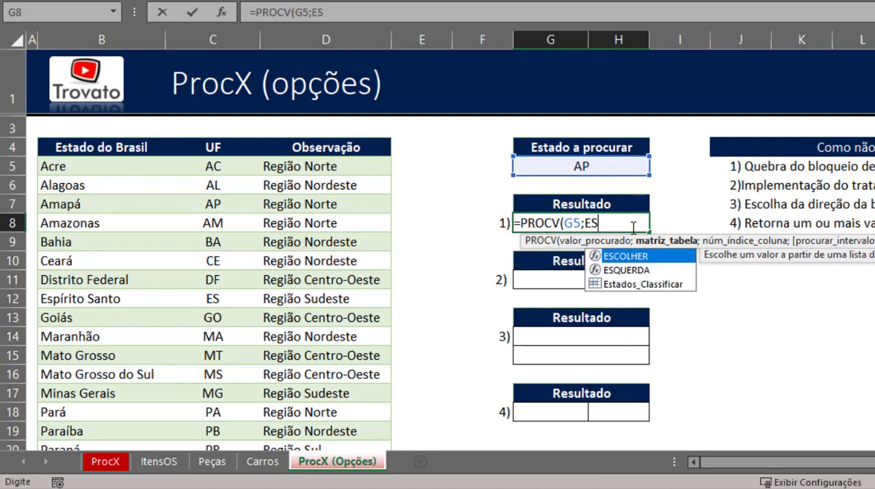
{"action": "type", "text": "COLHER"}
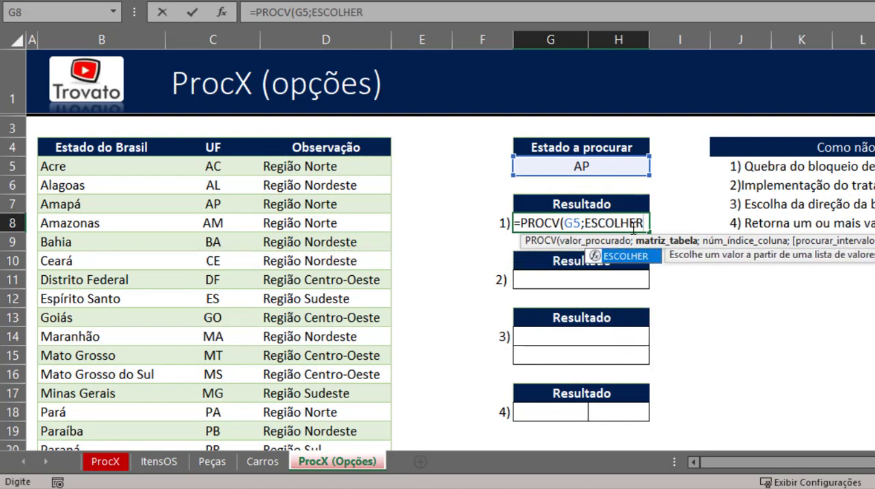
{"action": "type", "text": "("}
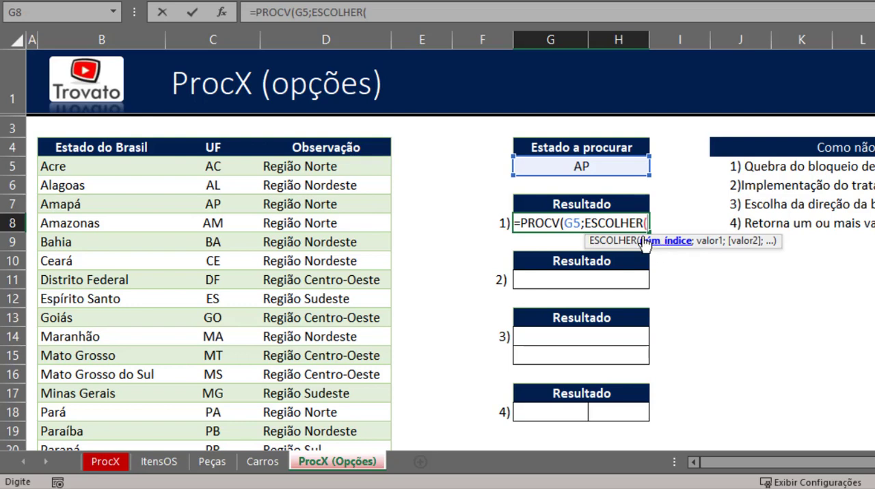
{"action": "type", "text": "{"}
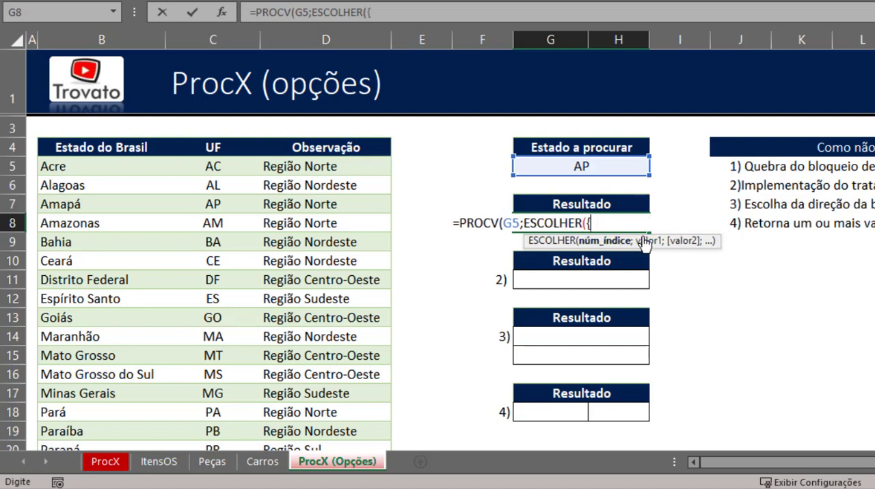
{"action": "type", "text": "1\\2}"}
{"action": "key", "text": "Return"}
{"action": "key", "text": "Return"}
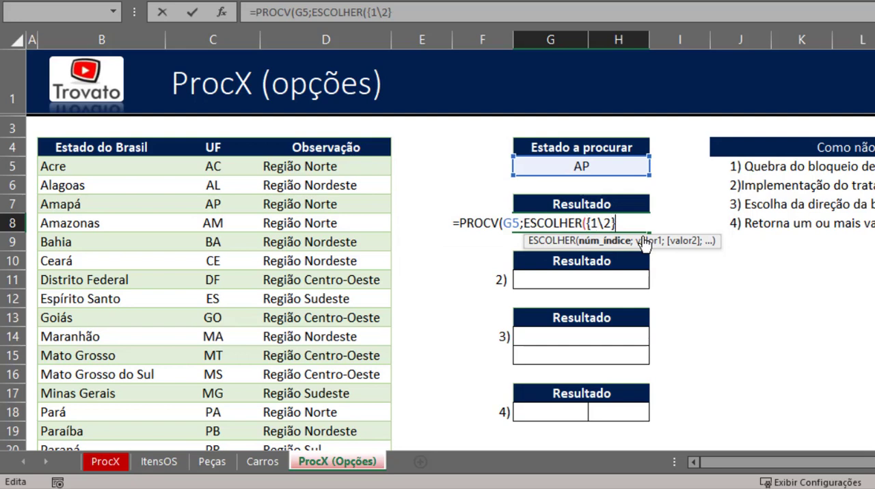
{"action": "key", "text": "shift+Left"}
{"action": "key", "text": "shift+Left"}
{"action": "key", "text": "shift+Left"}
{"action": "key", "text": "shift+Left"}
{"action": "key", "text": "shift+Left"}
{"action": "key", "text": "Right"}
{"action": "key", "text": "Left"}
{"action": "key", "text": "Left"}
{"action": "key", "text": "Left"}
{"action": "type", "text": ";"}
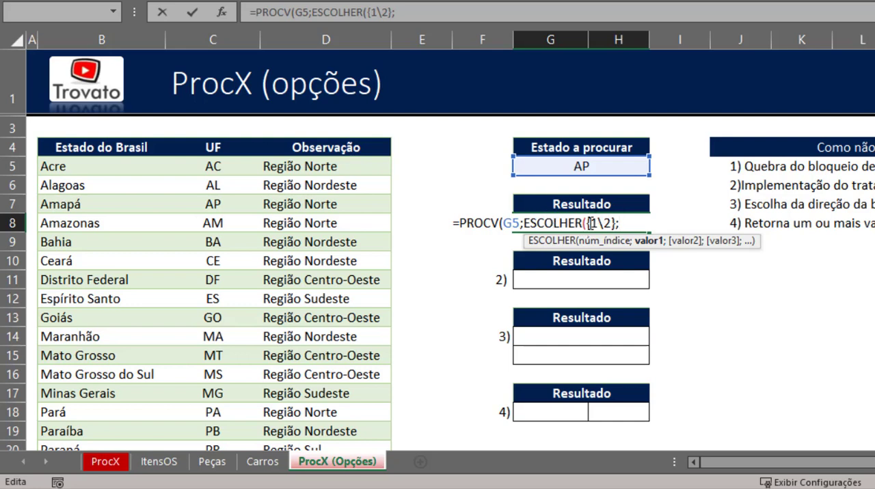
{"action": "left_click_drag", "start_coordinate": [587, 222], "coordinate": [607, 222]}
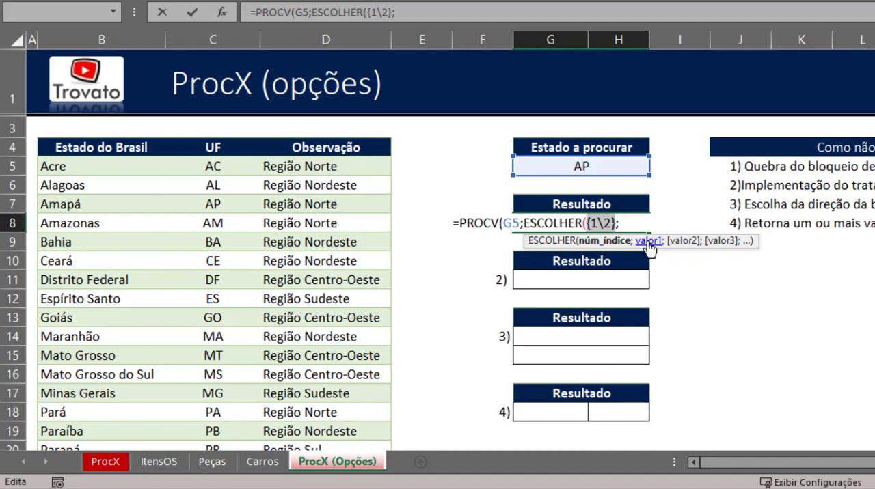
{"action": "left_click", "coordinate": [246, 146]}
{"action": "key", "text": "ctrl+shift+Down"}
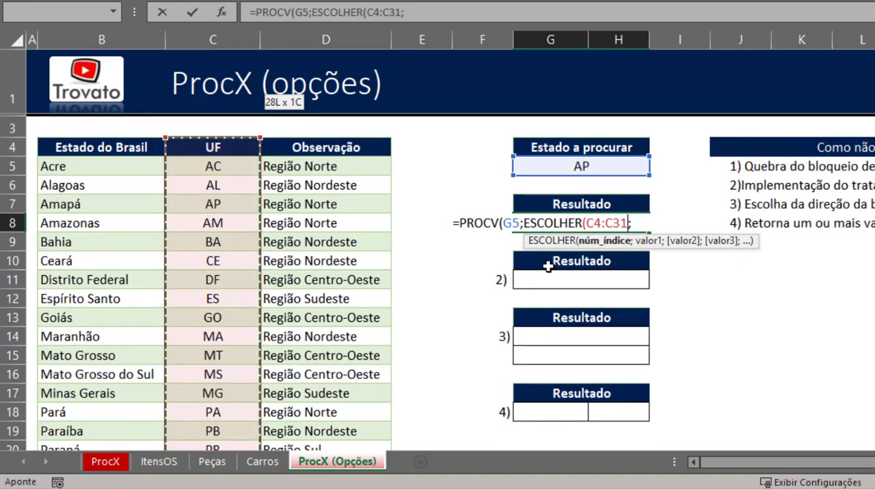
{"action": "key", "text": "F4"}
{"action": "key", "text": "Right"}
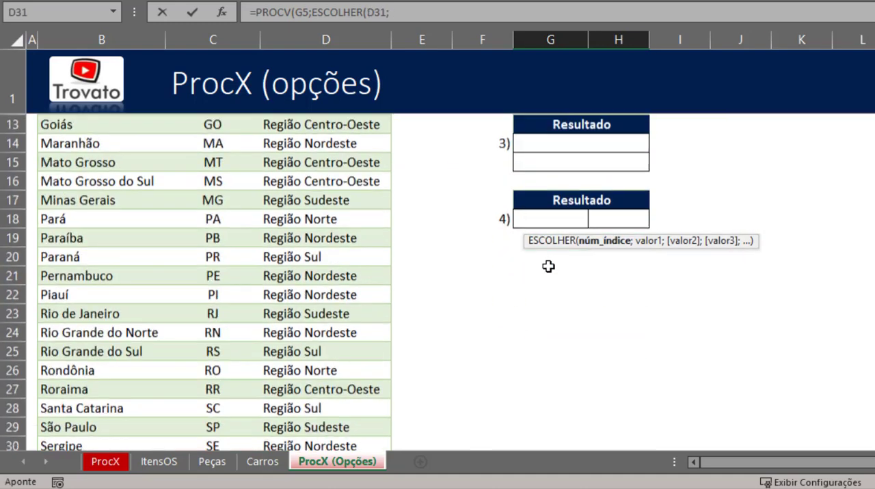
{"action": "key", "text": "BackSpace"}
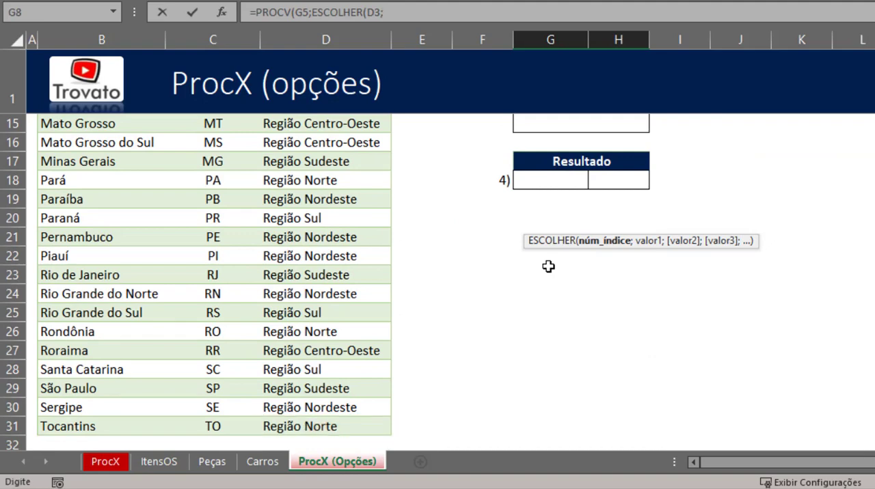
{"action": "scroll", "coordinate": [514, 174], "scroll_direction": "up", "scroll_amount": 4}
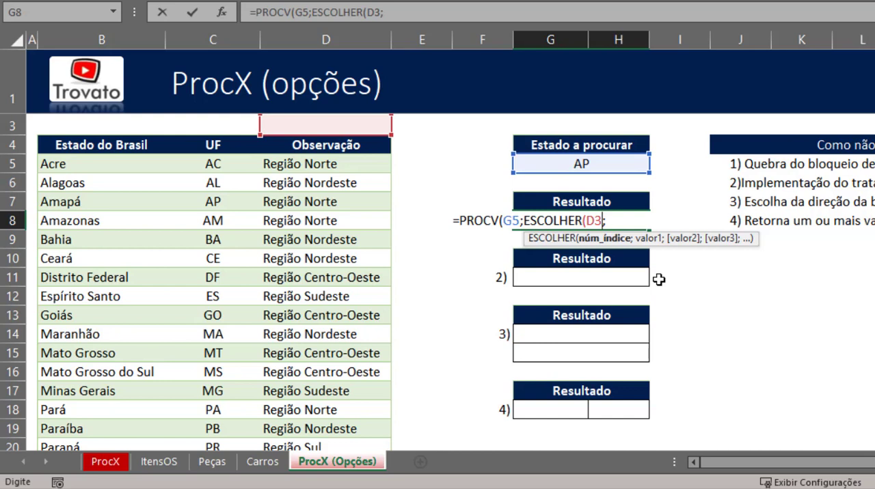
{"action": "key", "text": "BackSpace"}
{"action": "key", "text": "BackSpace"}
{"action": "key", "text": "BackSpace"}
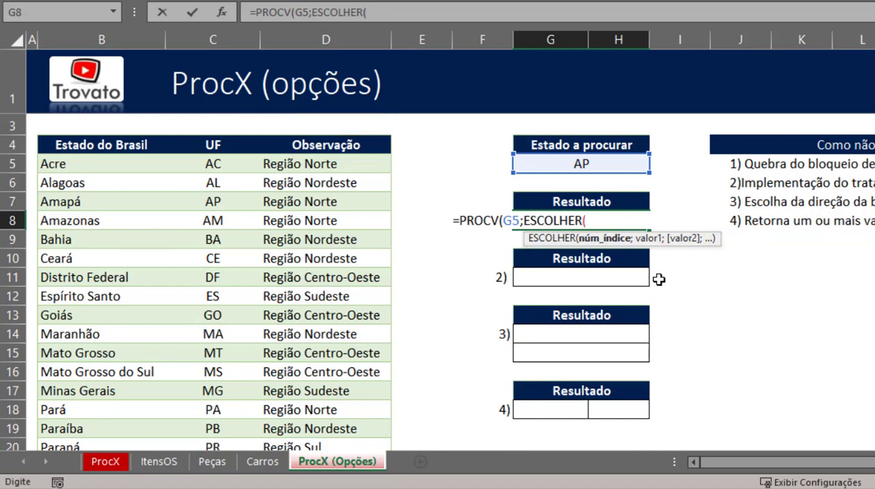
- Re-enter {1\2} as the ESCOLHER index and add the UF column $C$4:$C$31 as its first value, with absolute references
{"action": "type", "text": "{1\\2}"}
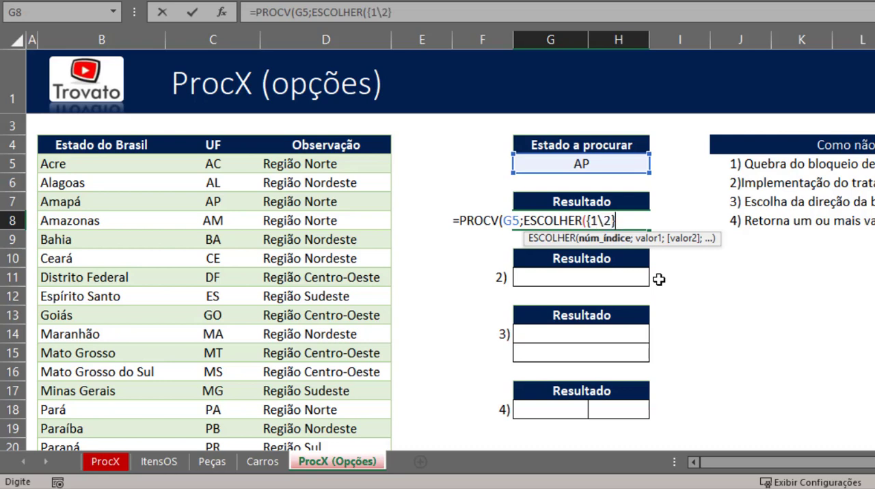
{"action": "type", "text": ";"}
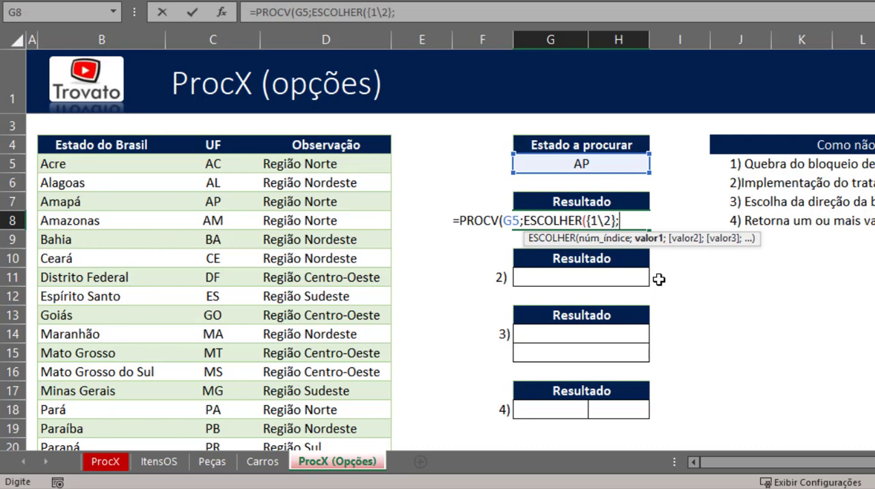
{"action": "left_click", "coordinate": [220, 200]}
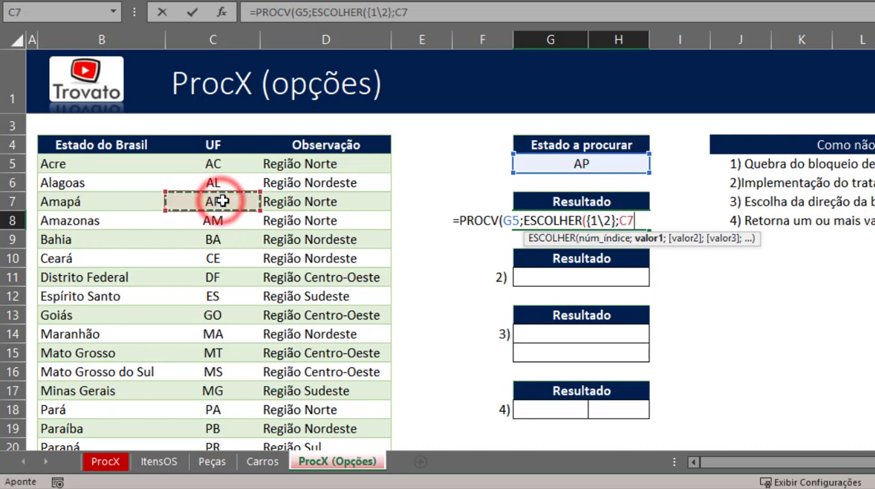
{"action": "key", "text": "ctrl+Down"}
{"action": "key", "text": "ctrl+shift+Up"}
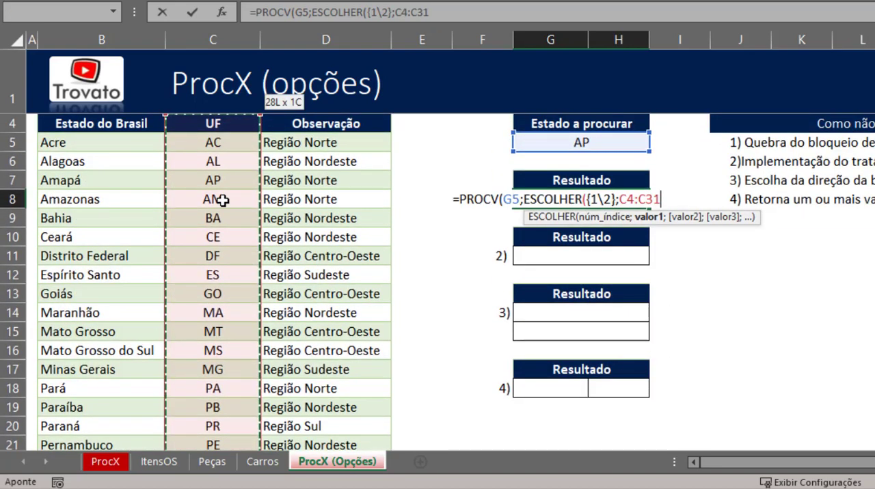
{"action": "key", "text": "F4"}
{"action": "type", "text": ";"}
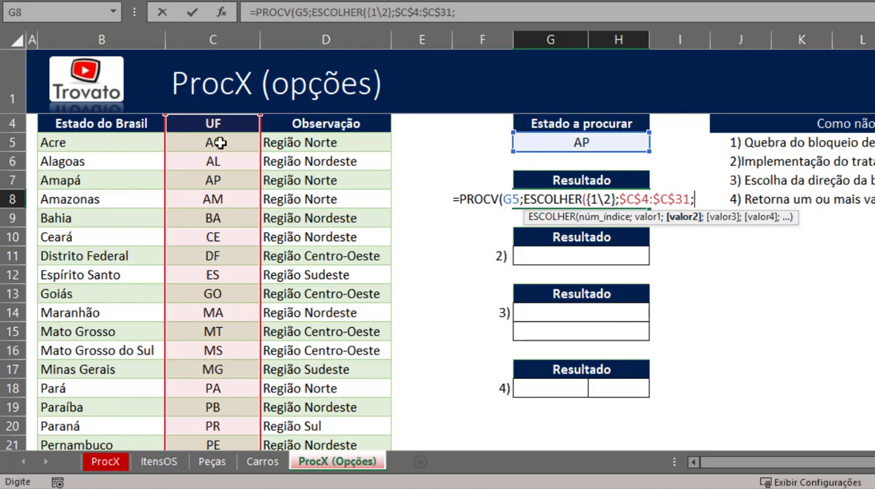
- Add the Estado do Brasil column $B$4:$B$31 as the second ESCOLHER value with absolute references, and close the ESCOLHER function
{"action": "left_click", "coordinate": [103, 124]}
{"action": "key", "text": "ctrl+shift+Down"}
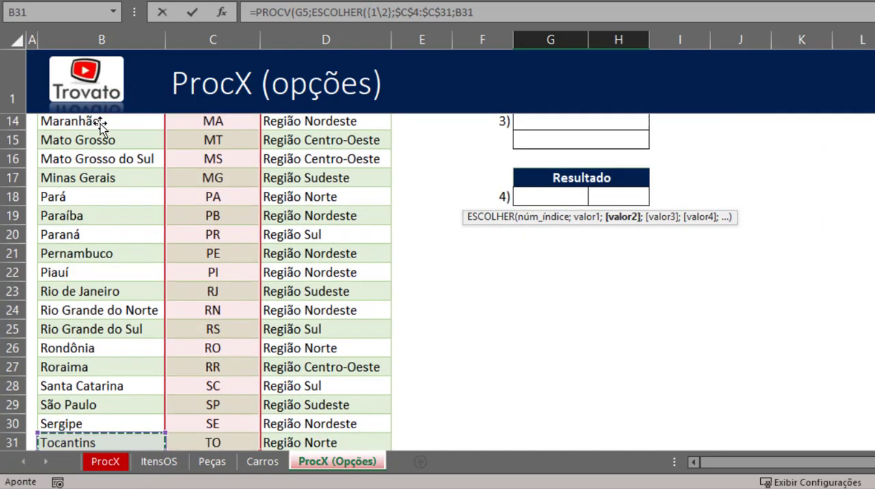
{"action": "scroll", "coordinate": [98, 125], "scroll_direction": "up", "scroll_amount": 4}
{"action": "scroll", "coordinate": [98, 125], "scroll_direction": "up", "scroll_amount": 1}
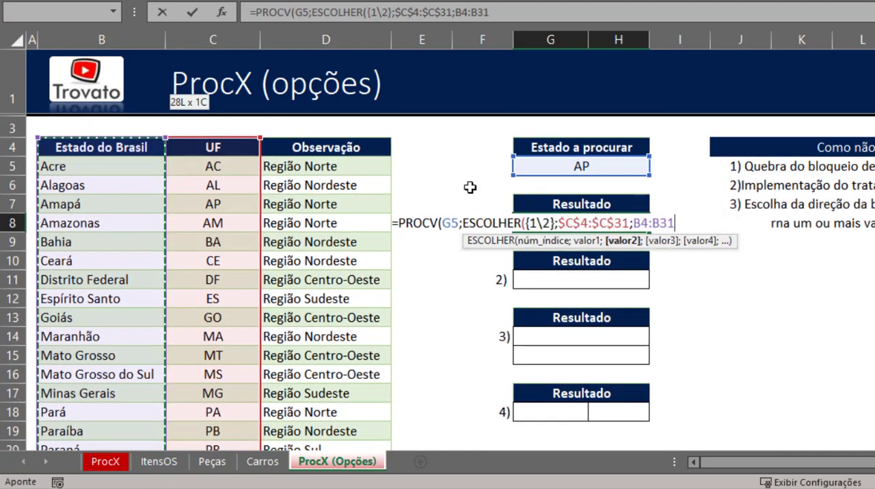
{"action": "key", "text": "F4"}
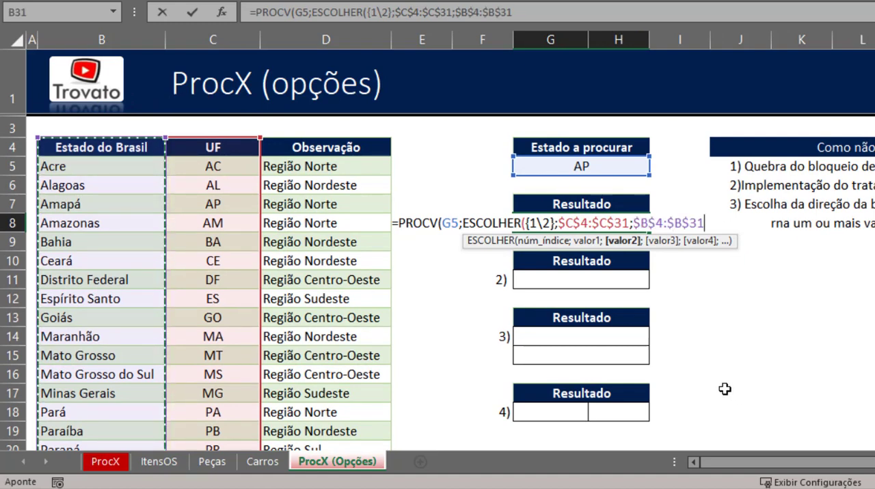
{"action": "type", "text": ")"}
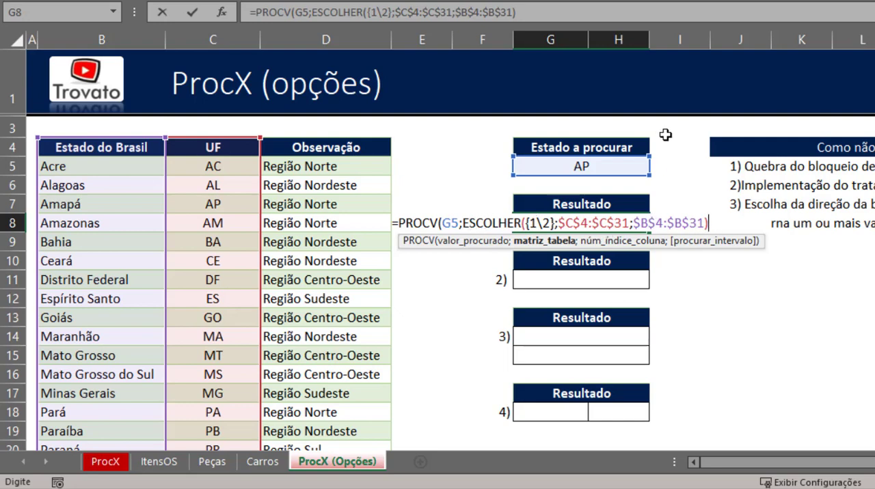
- Complete the PROCV formula in G8 with column index 2 and 0 for an exact match
{"action": "type", "text": ";2"}
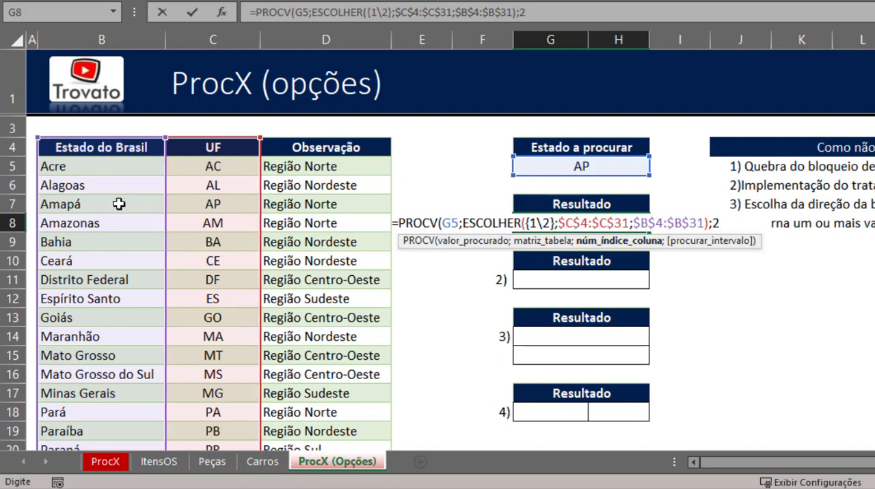
{"action": "type", "text": ";0)"}
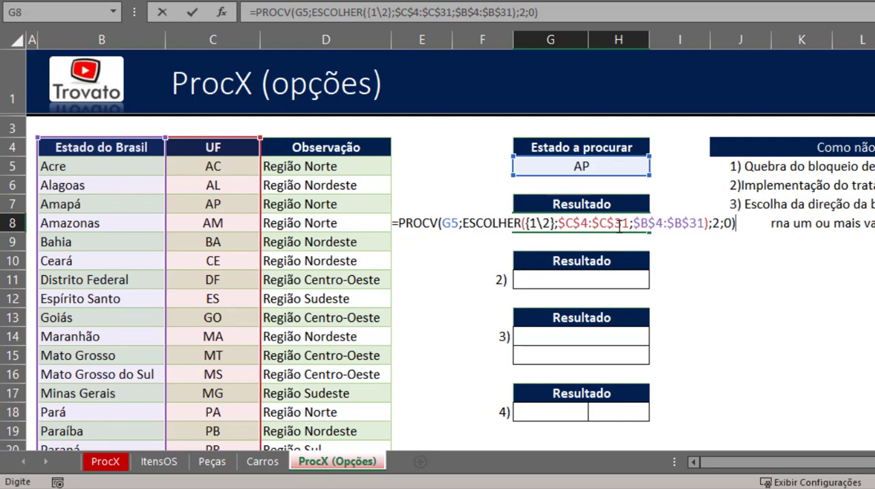
{"action": "key", "text": "Return"}
{"action": "left_click", "coordinate": [645, 224]}
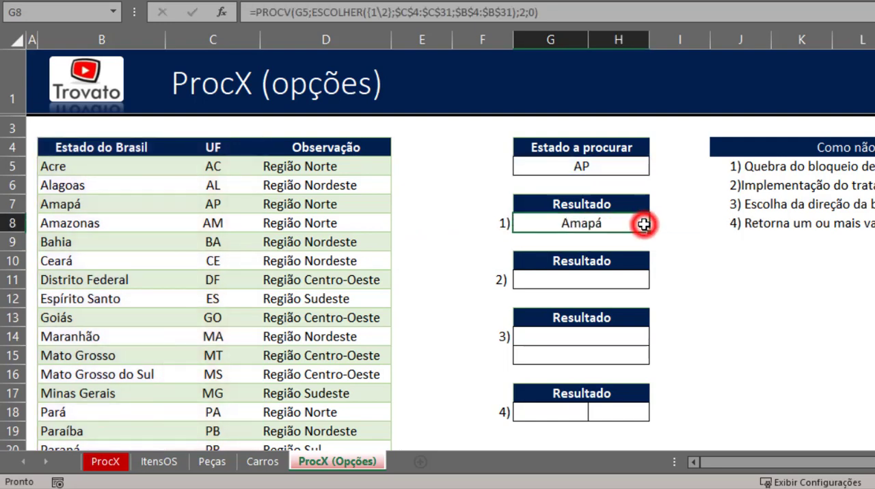
- Compare the Estado a procurar value with the UF and state name in row 7, and inspect the PROCV formula in G8
{"action": "left_click", "coordinate": [613, 167]}
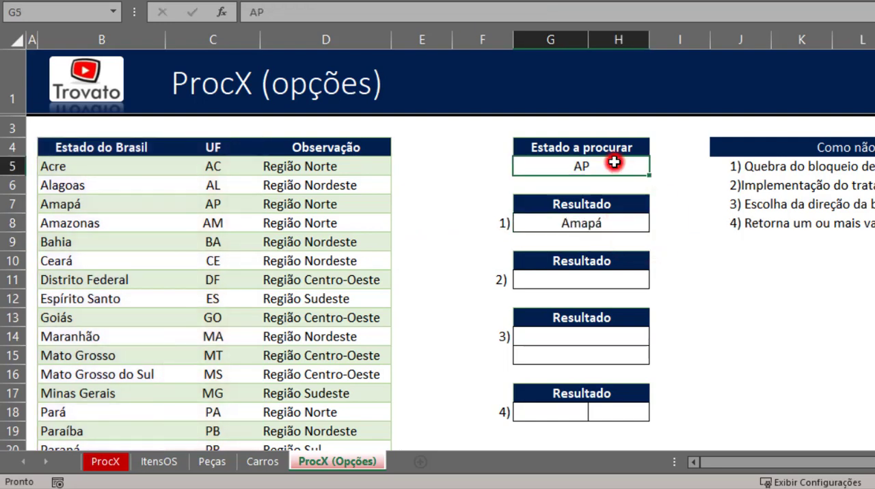
{"action": "left_click", "coordinate": [226, 209]}
{"action": "left_click", "coordinate": [122, 201]}
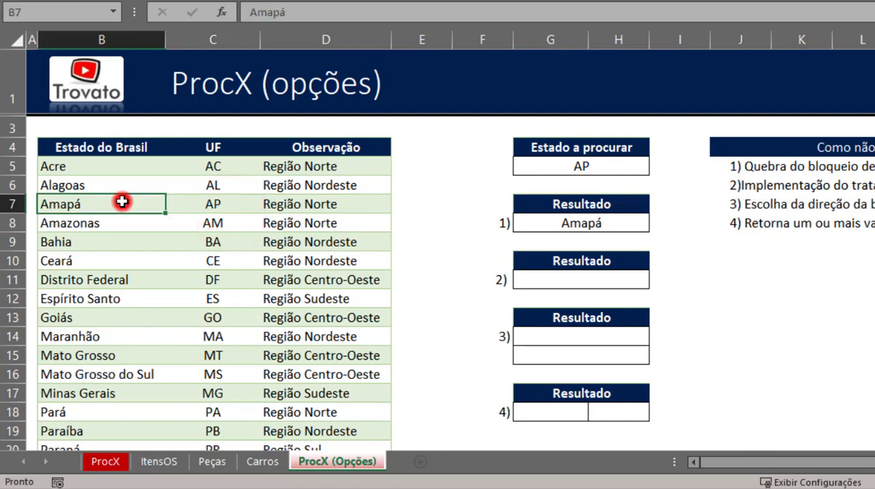
{"action": "left_click_drag", "start_coordinate": [212, 207], "coordinate": [107, 207]}
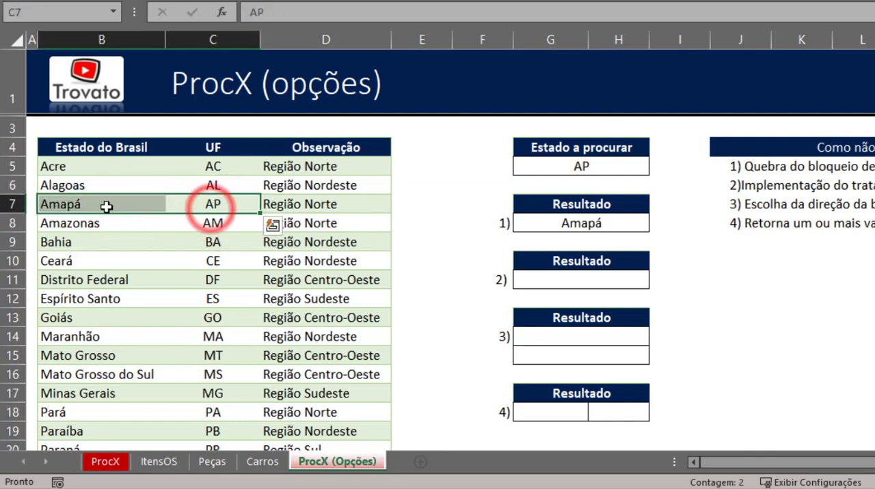
{"action": "left_click", "coordinate": [105, 205]}
{"action": "left_click", "coordinate": [580, 225]}
{"action": "key", "text": "F2"}
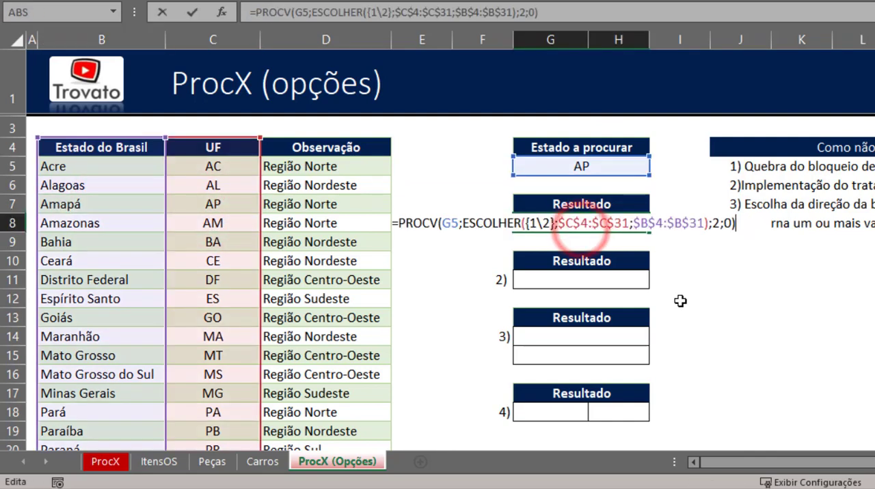
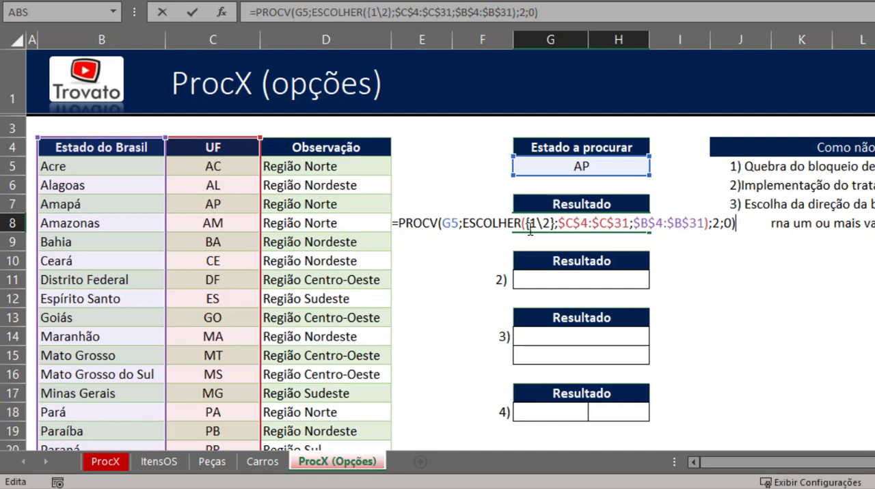
- Evaluate the ESCOLHER portion of the G8 formula and examine how its array pairs the UF and Estado do Brasil headers
{"action": "left_click_drag", "start_coordinate": [462, 225], "coordinate": [709, 220]}
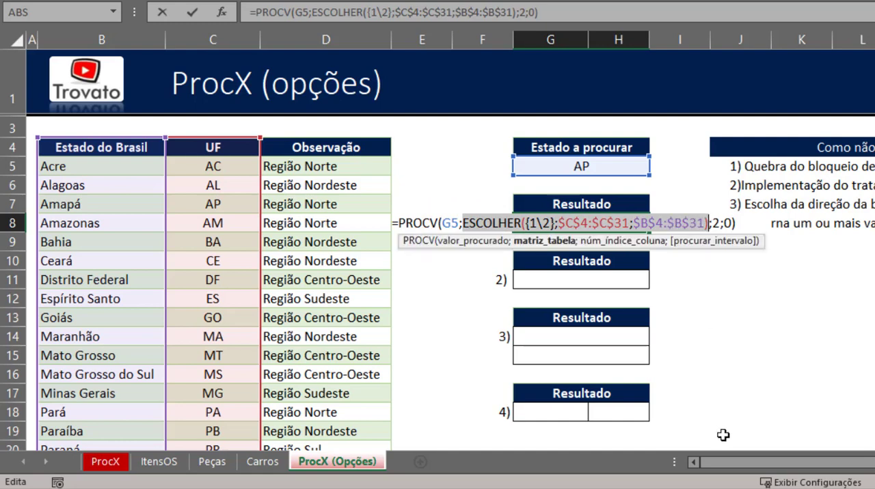
{"action": "key", "text": "F9"}
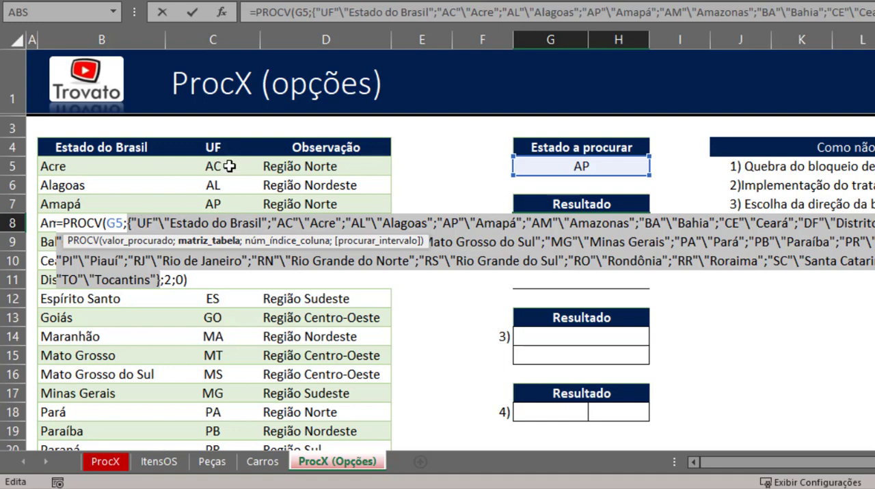
{"action": "left_click", "coordinate": [162, 226]}
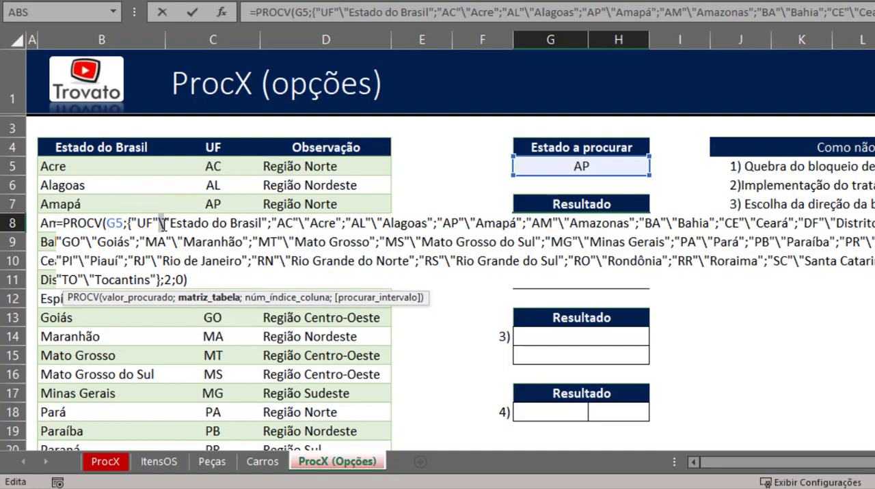
{"action": "left_click_drag", "start_coordinate": [265, 225], "coordinate": [169, 225]}
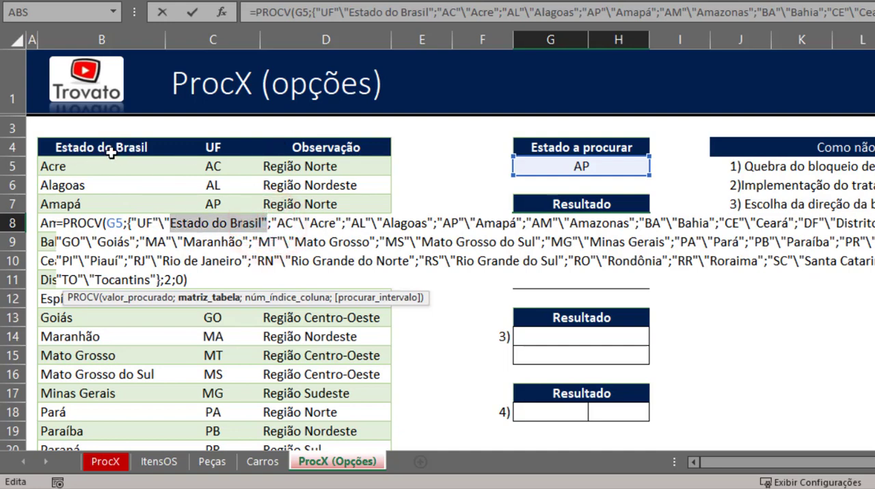
- Evaluate the G5 lookup value inside the formula, trace AP to its state name in the array, and discard the evaluation
{"action": "left_click", "coordinate": [119, 223]}
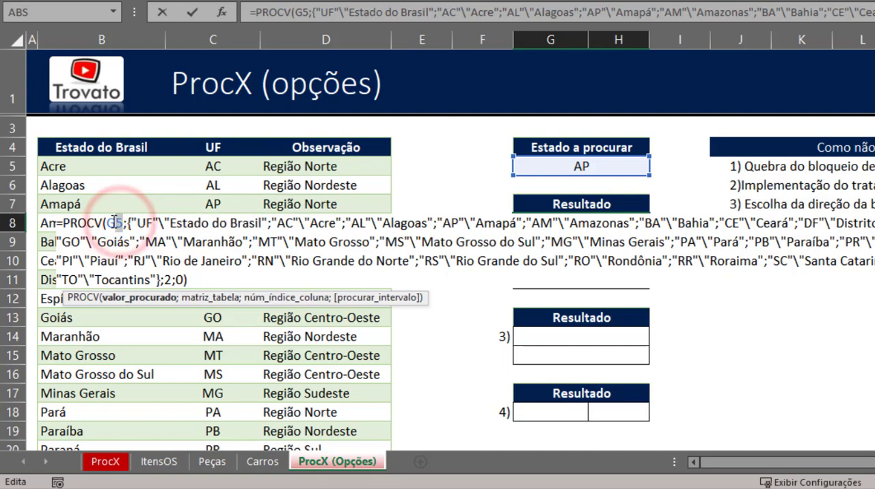
{"action": "double_click", "coordinate": [119, 224]}
{"action": "key", "text": "F9"}
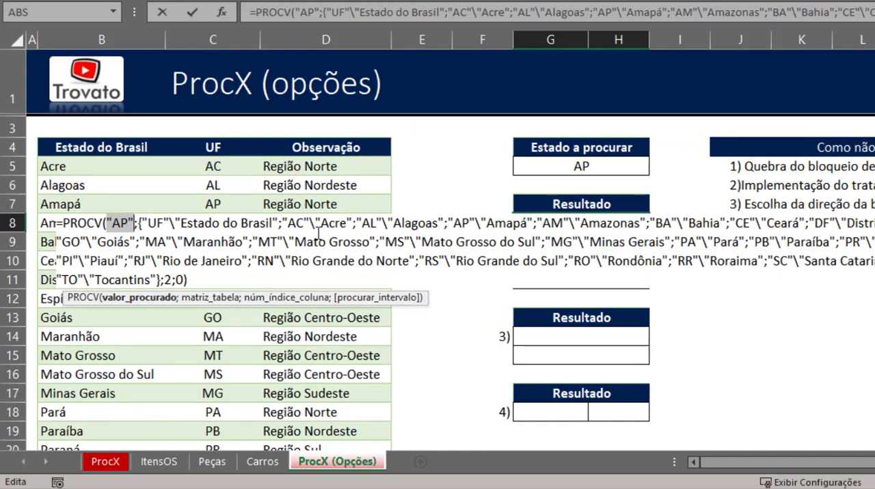
{"action": "left_click_drag", "start_coordinate": [146, 222], "coordinate": [175, 223]}
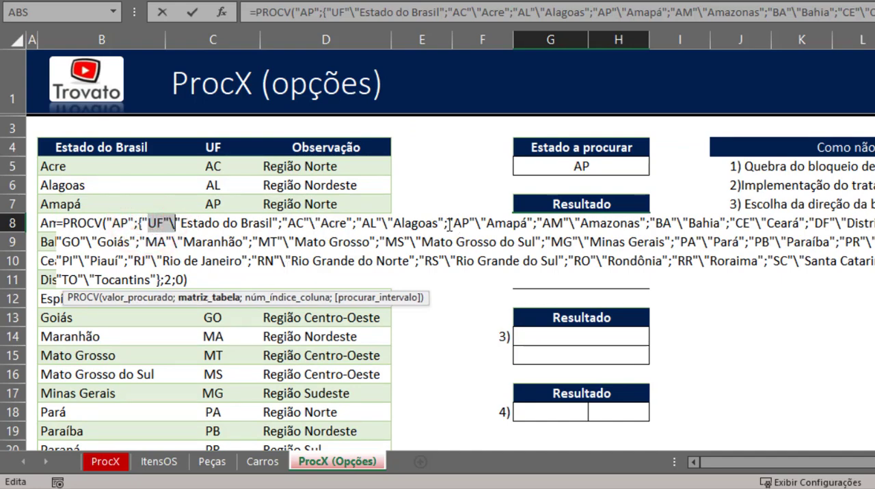
{"action": "left_click_drag", "start_coordinate": [448, 223], "coordinate": [474, 223]}
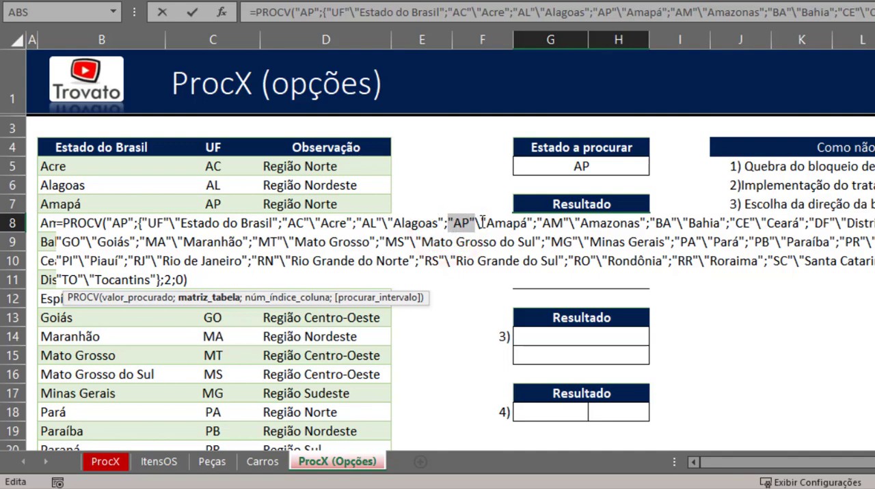
{"action": "left_click_drag", "start_coordinate": [482, 222], "coordinate": [531, 219]}
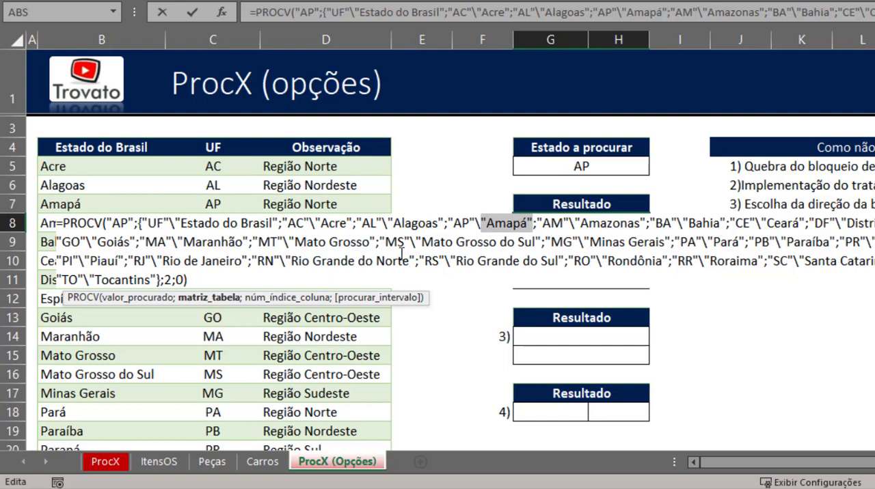
{"action": "key", "text": "Escape"}
- Reopen the G8 formula and examine ESCOLHER's {1\2} index, UF range and Estado do Brasil range without changing them
{"action": "double_click", "coordinate": [586, 223]}
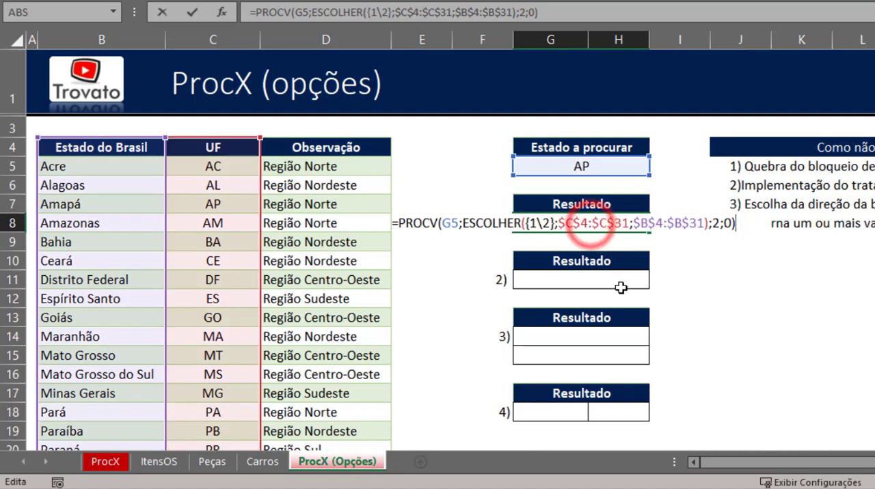
{"action": "left_click_drag", "start_coordinate": [524, 223], "coordinate": [554, 224]}
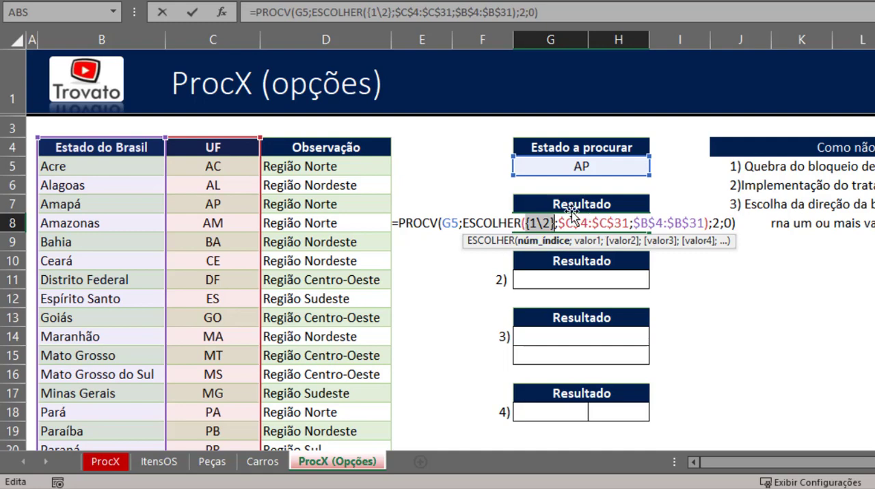
{"action": "left_click", "coordinate": [526, 225]}
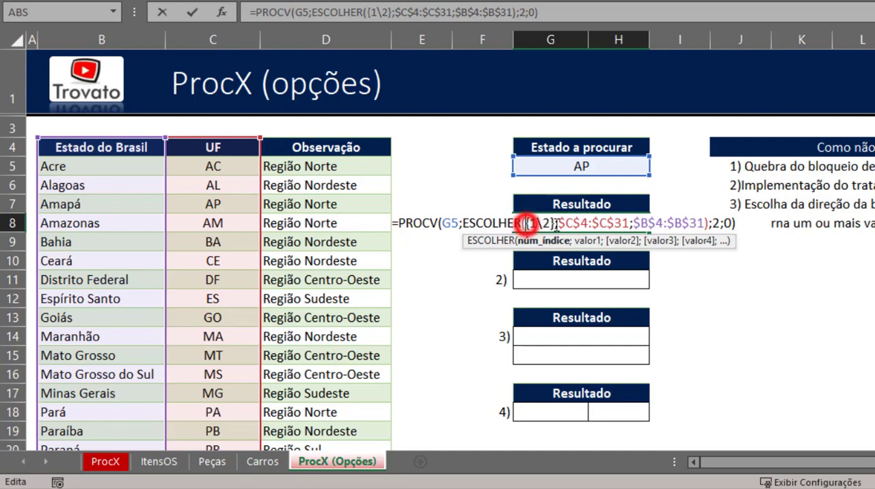
{"action": "double_click", "coordinate": [585, 221]}
{"action": "double_click", "coordinate": [664, 219]}
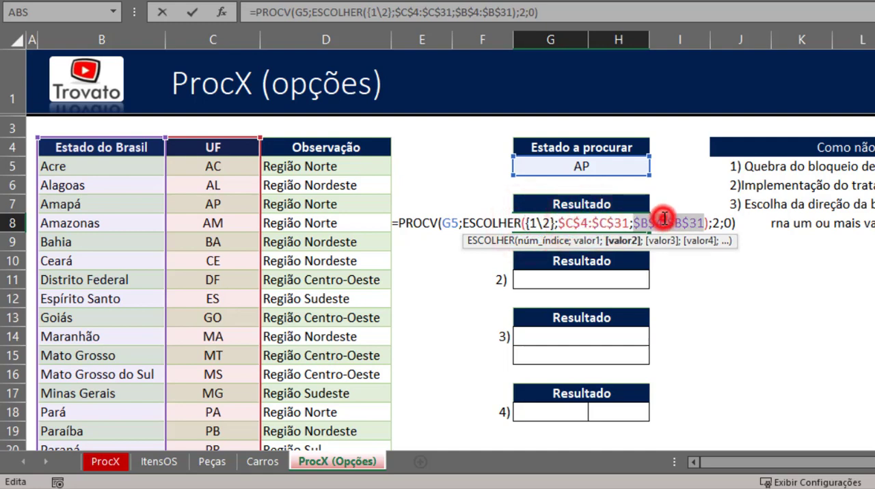
{"action": "key", "text": "Escape"}
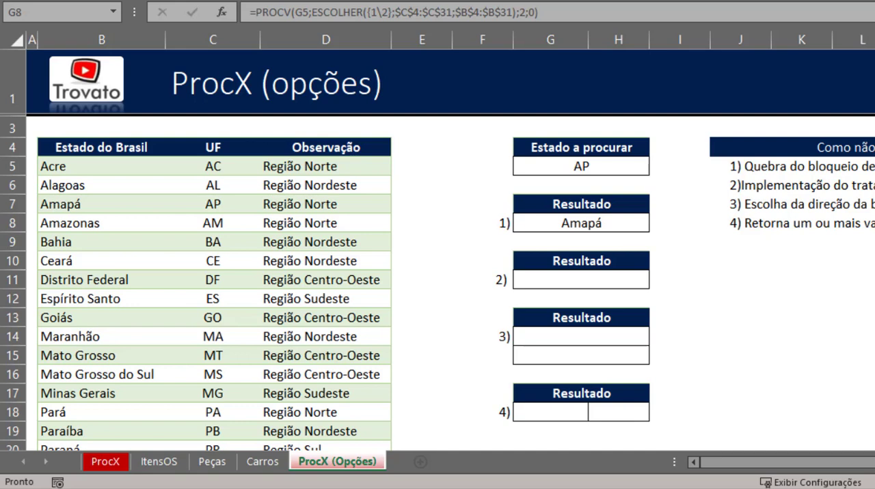
- Copy the complete PROCV and ESCOLHER formula text from G8 into the second Resultado cell, G11, keeping its references
{"action": "left_click", "coordinate": [779, 189]}
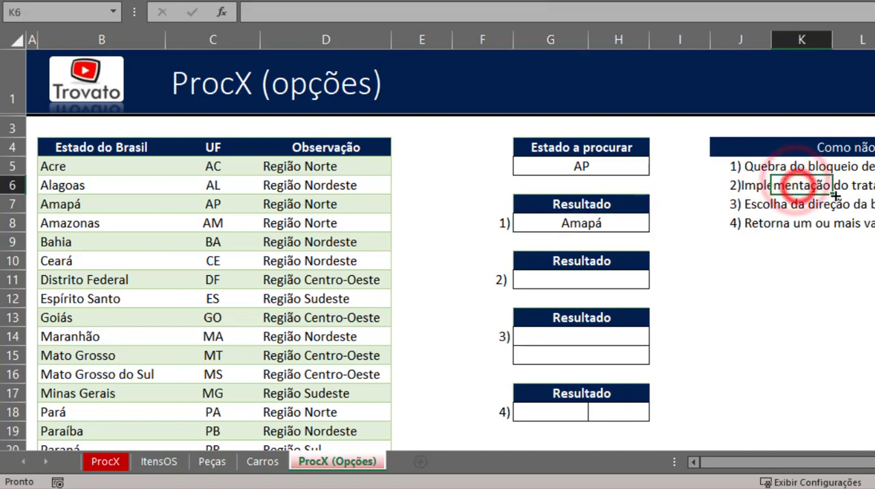
{"action": "left_click", "coordinate": [621, 232]}
{"action": "double_click", "coordinate": [621, 227]}
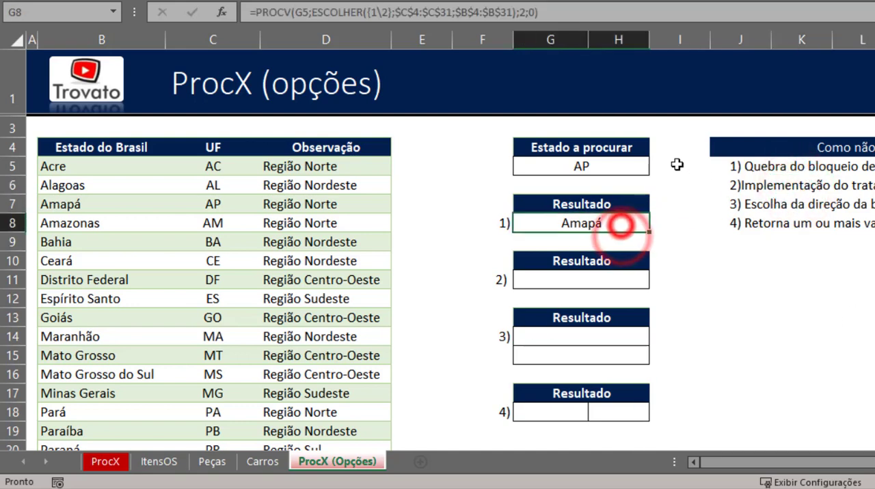
{"action": "key", "text": "shift+Home"}
{"action": "key", "text": "ctrl+c"}
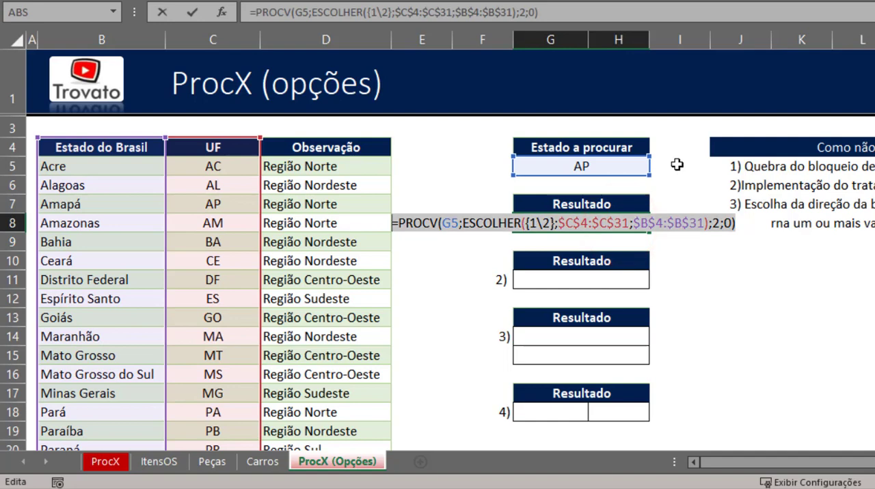
{"action": "key", "text": "Return"}
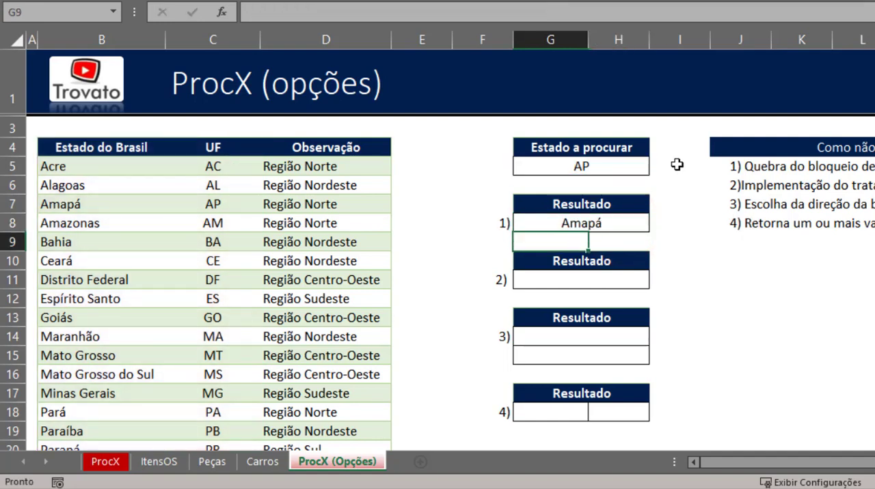
{"action": "key", "text": "Down"}
{"action": "key", "text": "Down"}
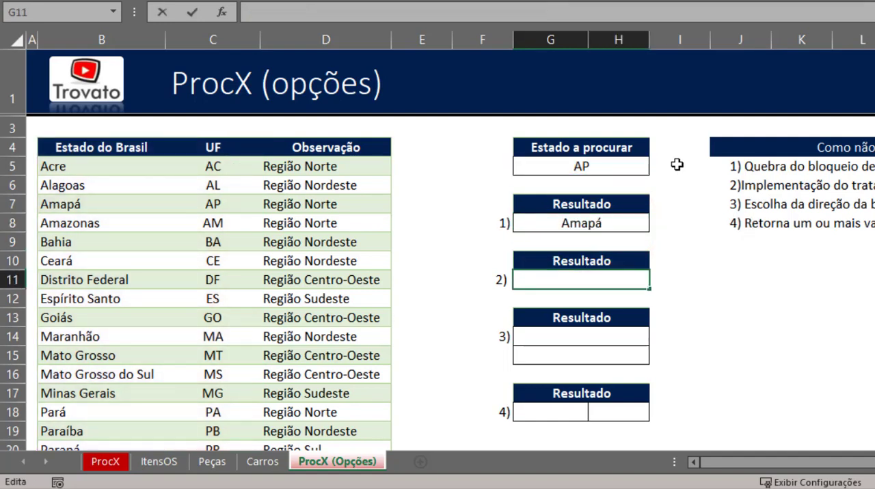
{"action": "type", "text": "="}
{"action": "key", "text": "ctrl+v"}
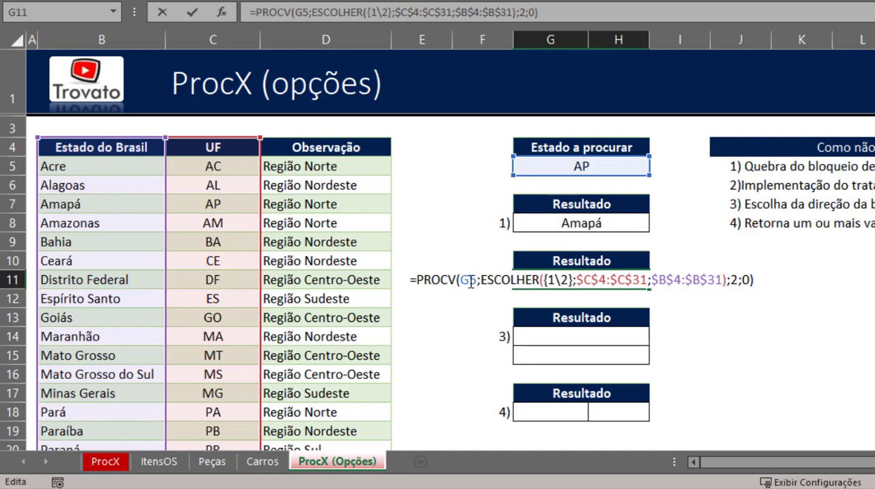
{"action": "key", "text": "Return"}
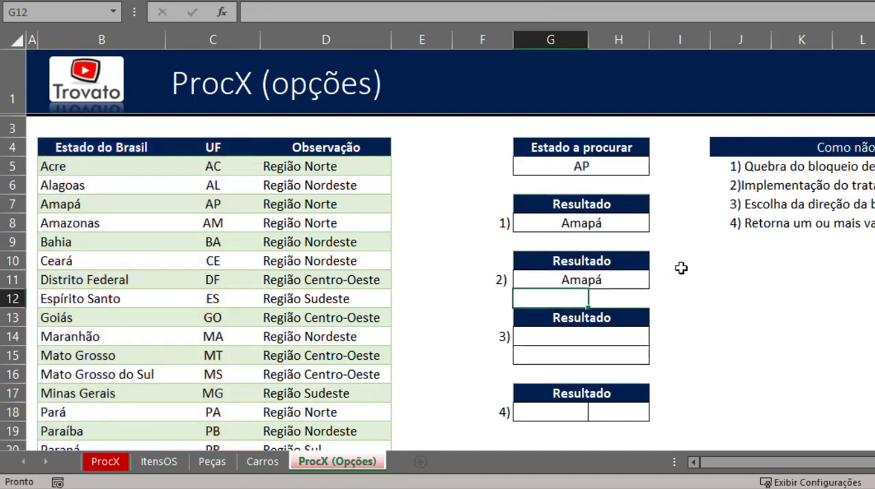
- Set the Estado a procurar value in G5 to the nonexistent UF XX
{"action": "key", "text": "Up"}
{"action": "key", "text": "Up"}
{"action": "key", "text": "Up"}
{"action": "key", "text": "Up"}
{"action": "key", "text": "Up"}
{"action": "key", "text": "Up"}
{"action": "key", "text": "Up"}
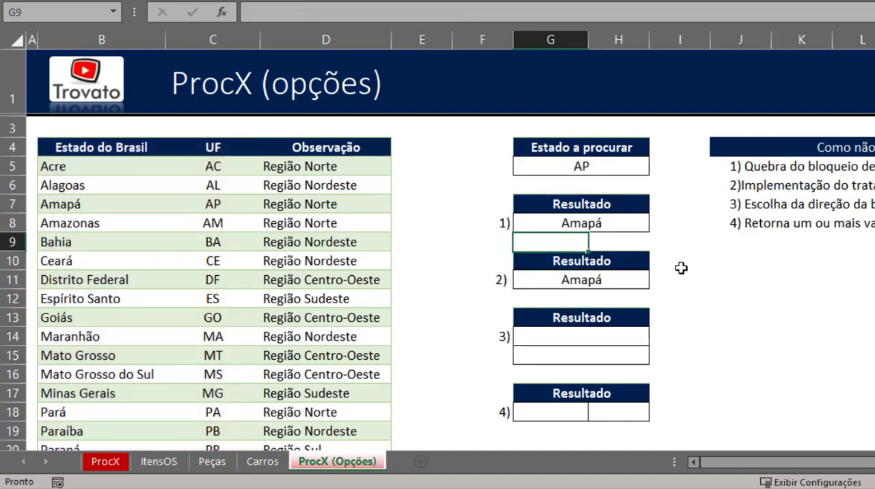
{"action": "type", "text": "XX"}
{"action": "key", "text": "Return"}
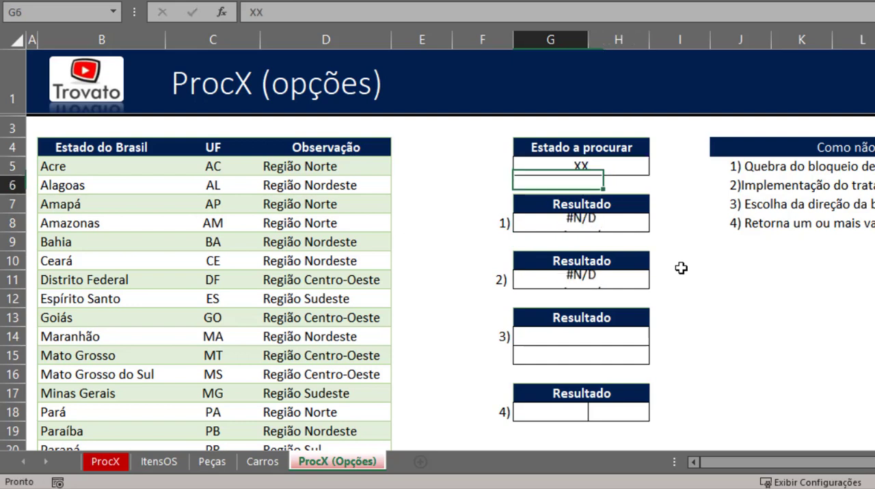
- Edit the G11 formula so that a SEERRO function opens before PROCV, taking the lookup as its value argument
{"action": "key", "text": "Down"}
{"action": "key", "text": "Down"}
{"action": "key", "text": "Down"}
{"action": "key", "text": "Down"}
{"action": "key", "text": "Down"}
{"action": "key", "text": "F2"}
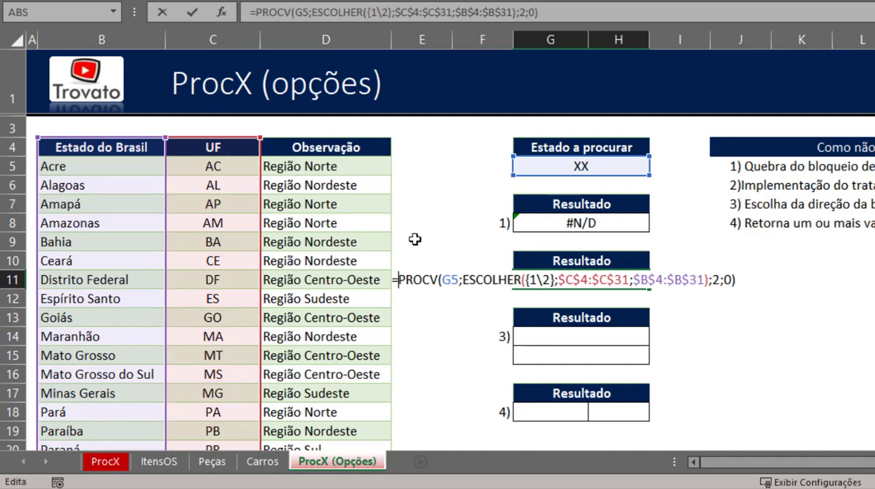
{"action": "key", "text": "Right"}
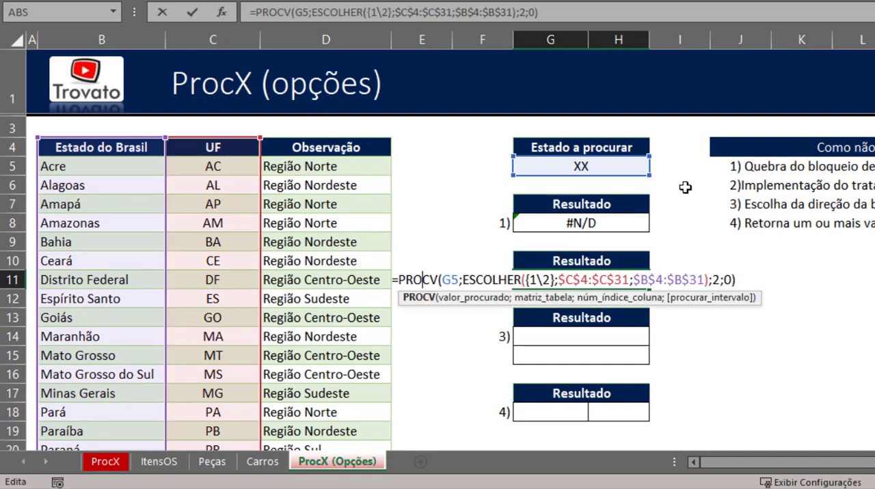
{"action": "key", "text": "Left"}
{"action": "key", "text": "Left"}
{"action": "key", "text": "Left"}
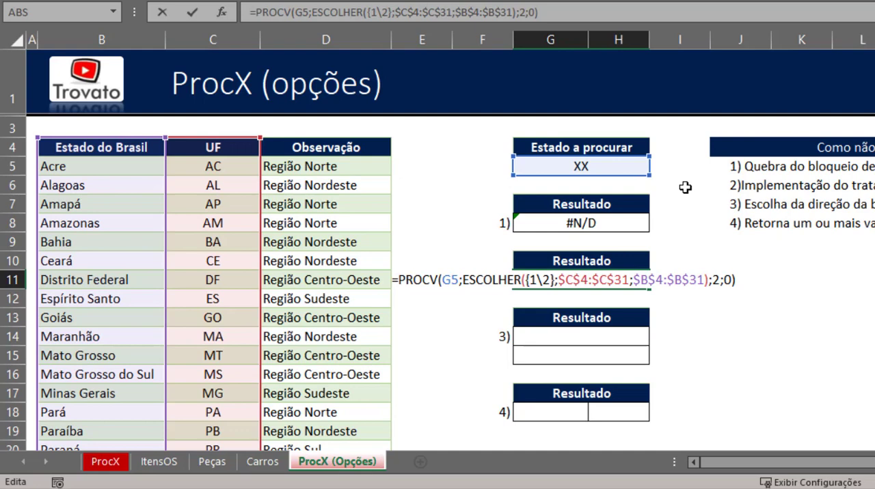
{"action": "type", "text": "SE"}
{"action": "key", "text": "BackSpace"}
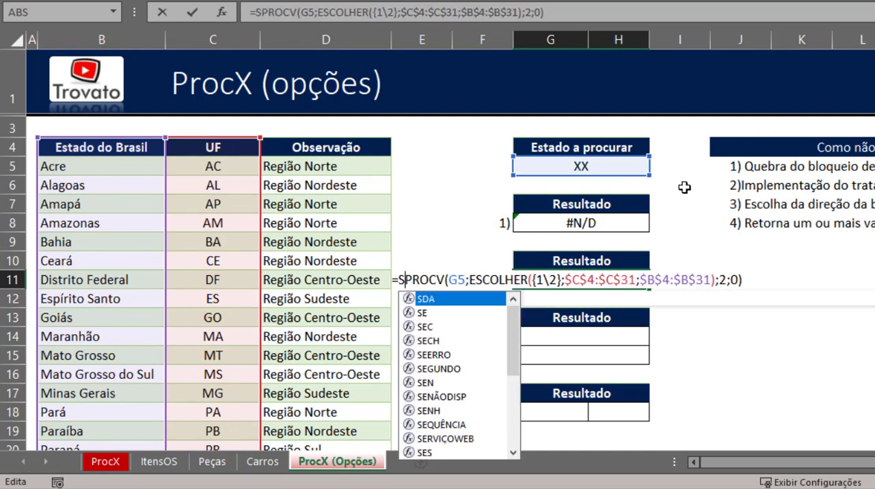
{"action": "type", "text": "EERRO"}
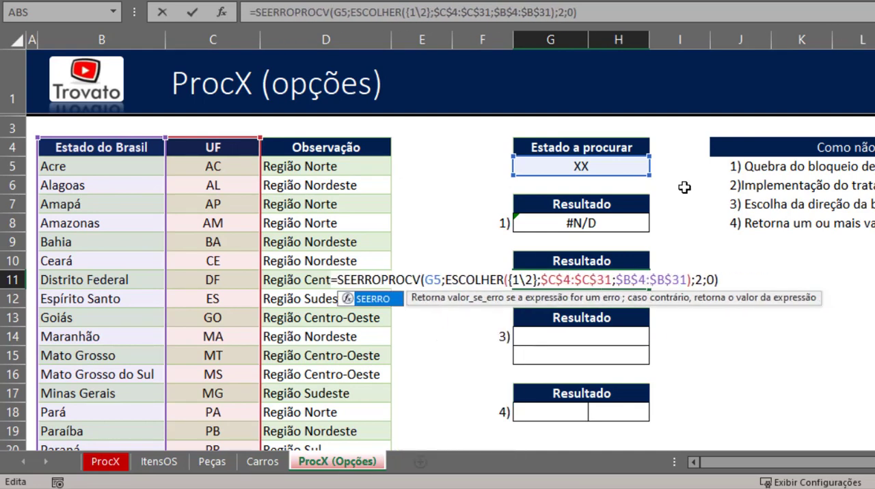
{"action": "type", "text": "("}
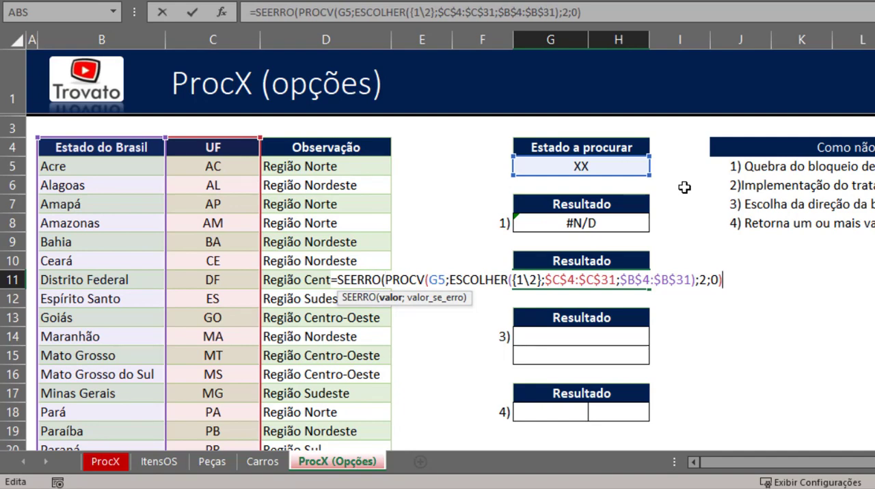
{"action": "type", "text": ";"}
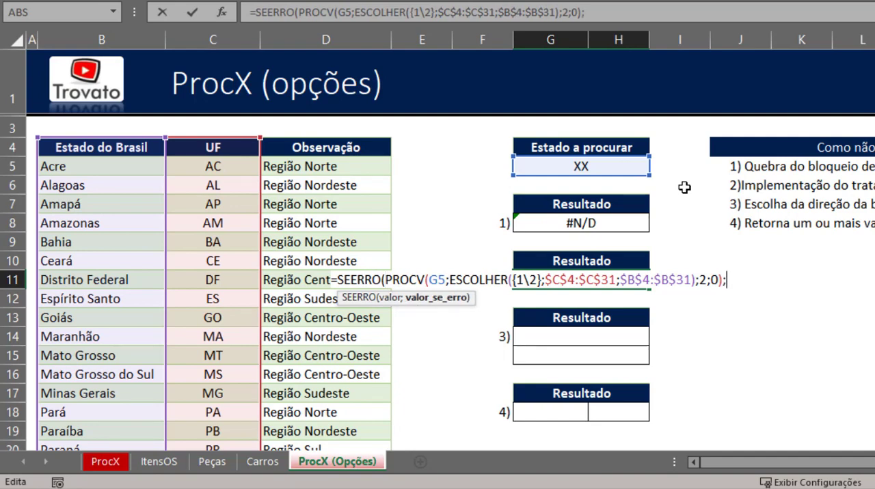
- Complete the SEERRO formula in G11 with "UF inválida" as the value for errors, and compare it with the formula in G8
{"action": "key", "text": "Return"}
{"action": "key", "text": "Escape"}
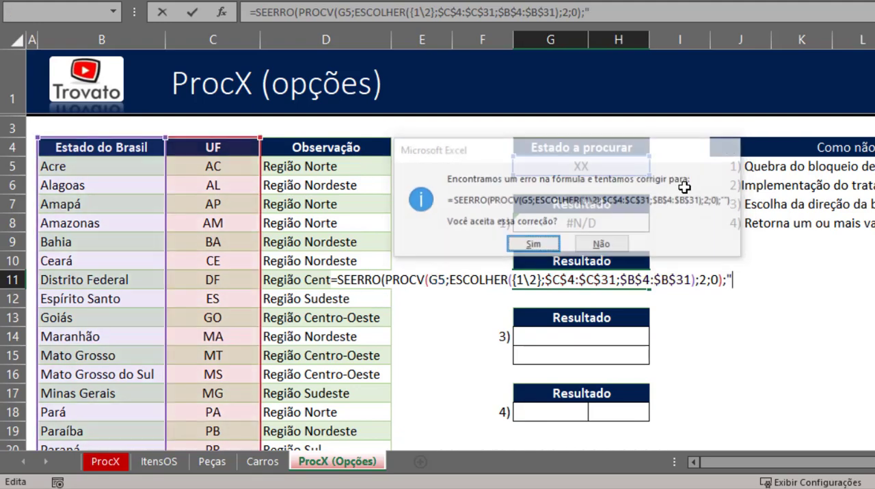
{"action": "key", "text": "Escape"}
{"action": "type", "text": "U"}
{"action": "key", "text": "BackSpace"}
{"action": "type", "text": "\"UF"}
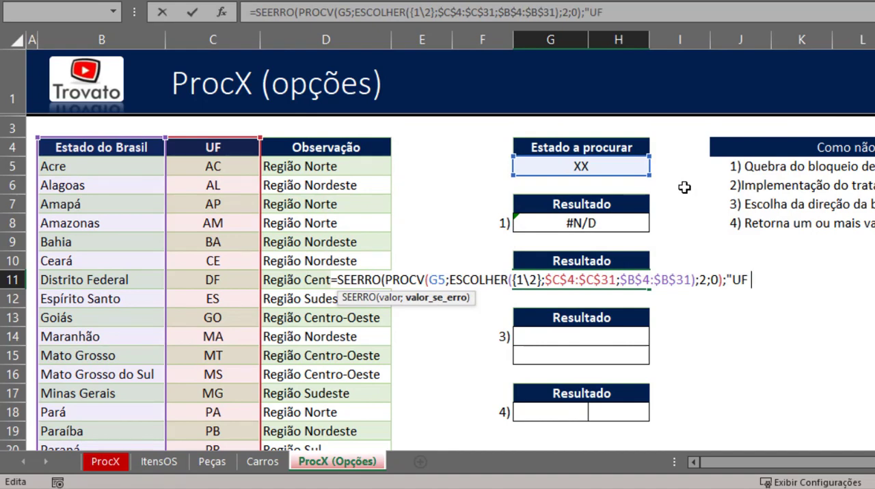
{"action": "type", "text": " inválida"}
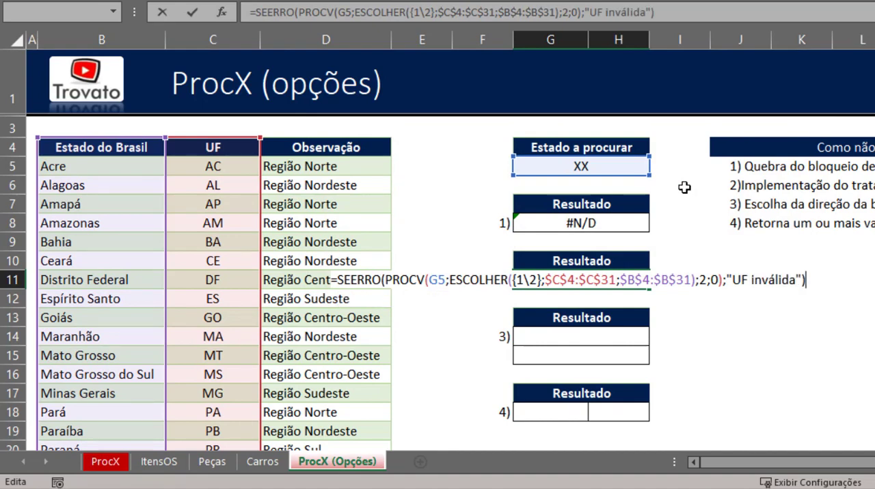
{"action": "key", "text": "Return"}
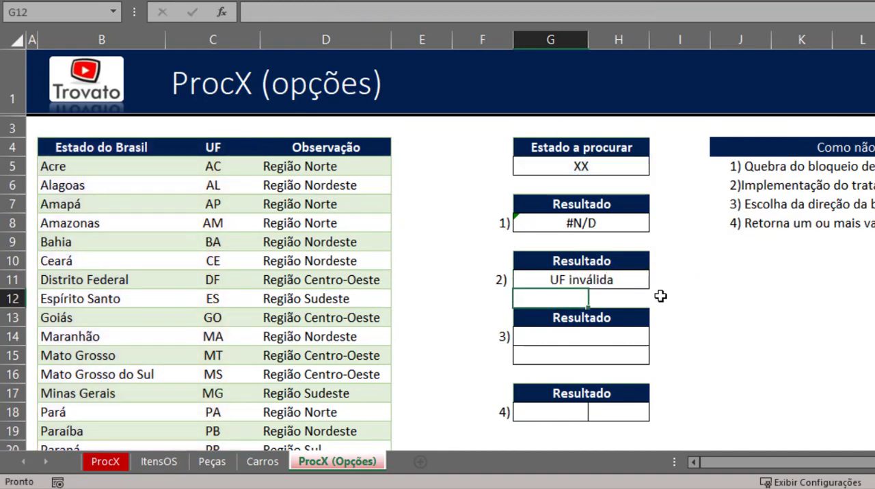
{"action": "left_click", "coordinate": [596, 225]}
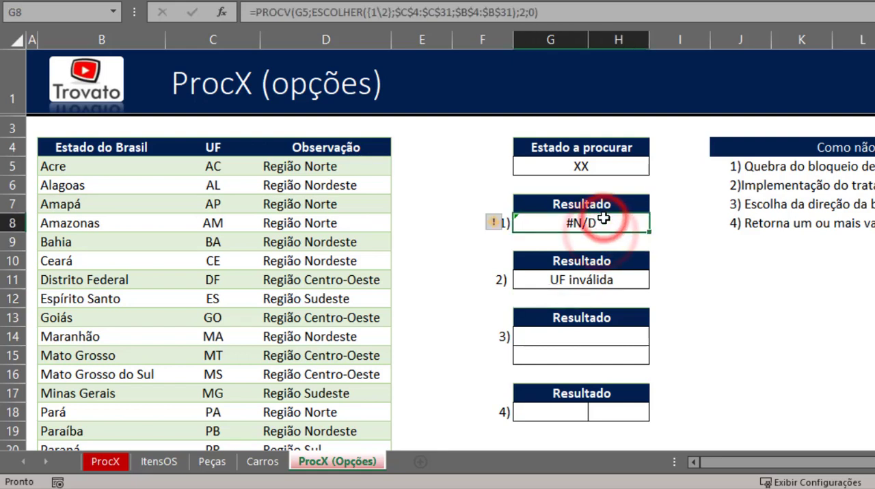
- Examine the PROCV formula in G8 and compare it with the SEERRO version in G11 for the same lookup value
{"action": "key", "text": "F2"}
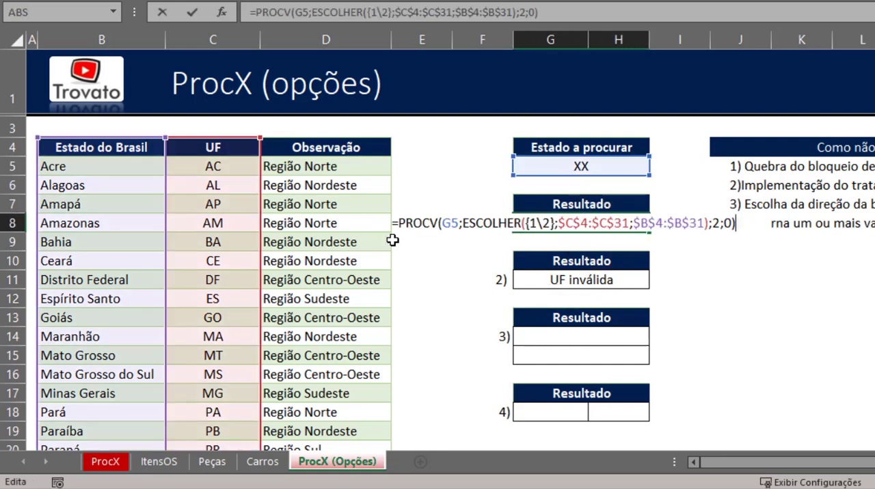
{"action": "key", "text": "Escape"}
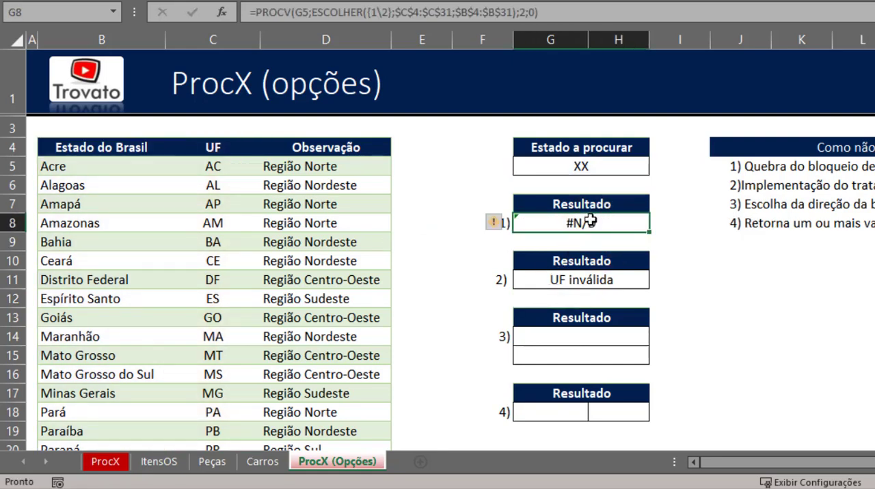
{"action": "left_click", "coordinate": [586, 220]}
{"action": "left_click", "coordinate": [580, 162]}
{"action": "left_click", "coordinate": [591, 276]}
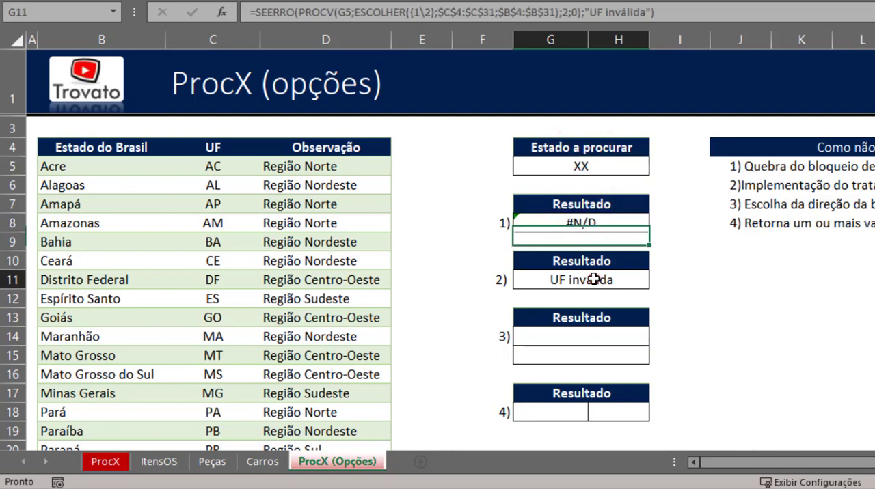
- Set the Estado a procurar value in G5 to pr, and review the PROCV argument inside SEERRO in G11
{"action": "left_click", "coordinate": [588, 169]}
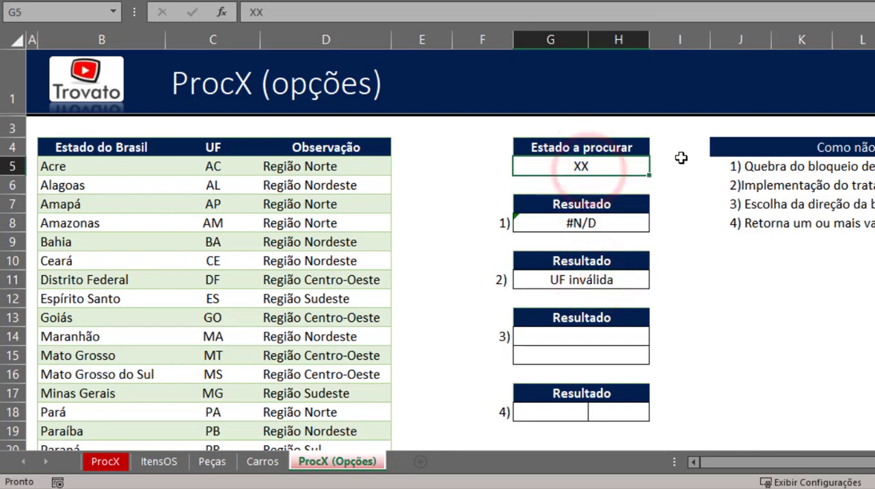
{"action": "type", "text": "pr"}
{"action": "key", "text": "Return"}
{"action": "double_click", "coordinate": [589, 279]}
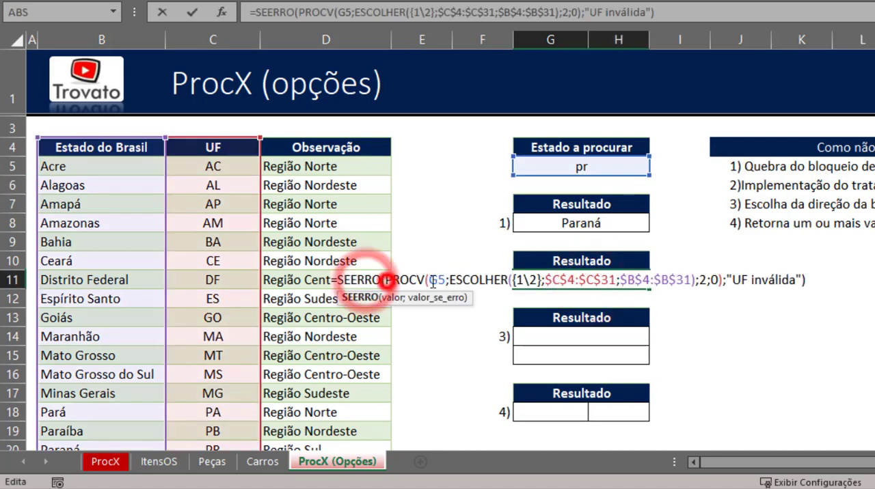
{"action": "left_click_drag", "start_coordinate": [384, 281], "coordinate": [728, 280]}
{"action": "key", "text": "ctrl+c"}
{"action": "key", "text": "Escape"}
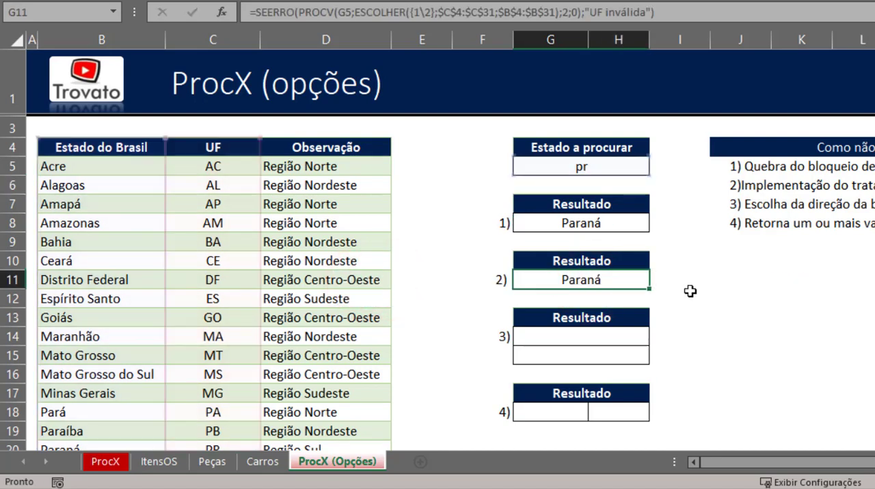
{"action": "left_click", "coordinate": [579, 280]}
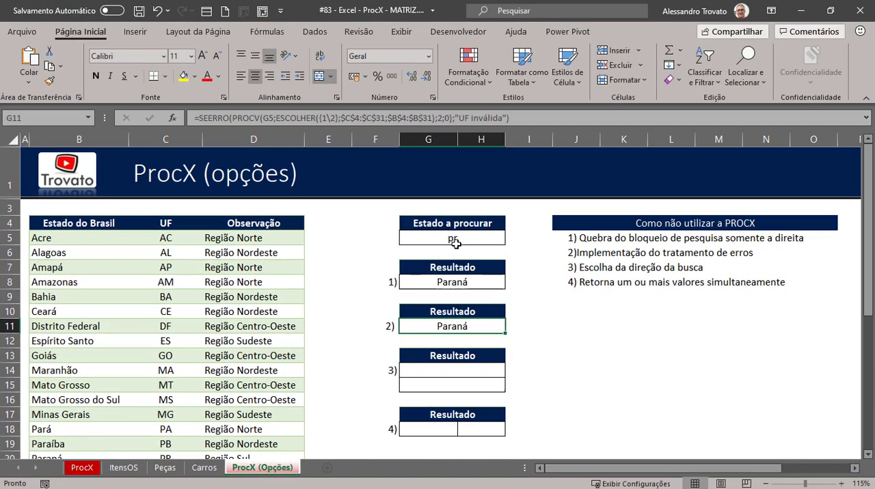
- Set the Estado a procurar value in G5 back to XX and check the G11 result
{"action": "left_click", "coordinate": [580, 168]}
{"action": "type", "text": "XX"}
{"action": "key", "text": "Return"}
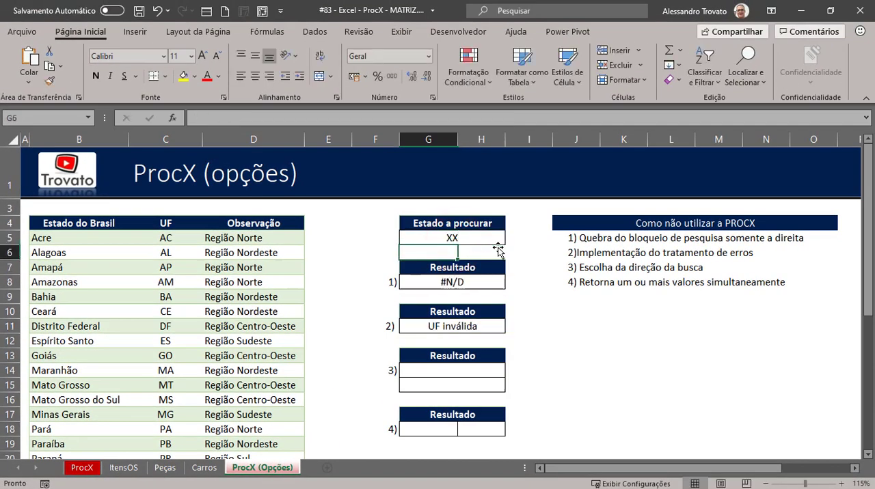
{"action": "left_click", "coordinate": [452, 326]}
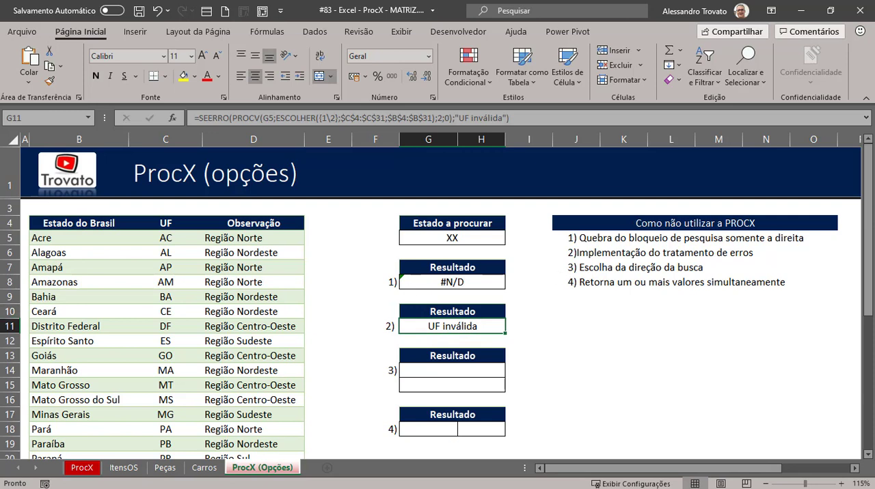
{"action": "left_click", "coordinate": [644, 262]}
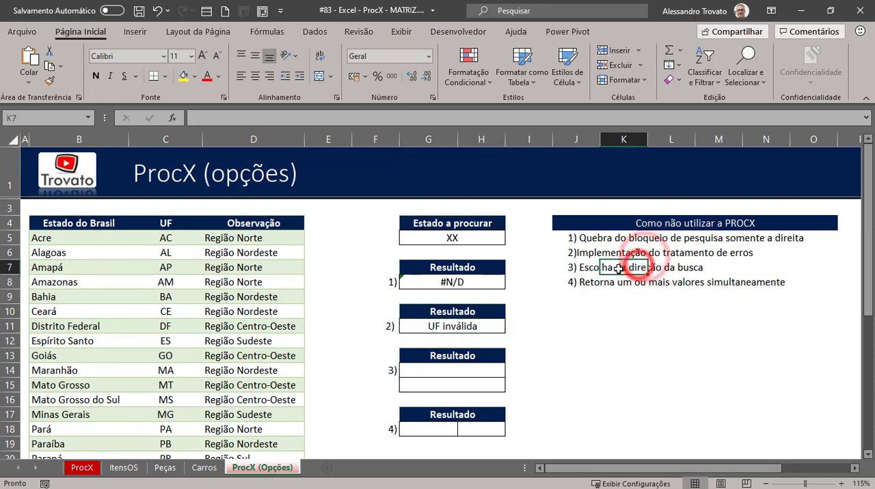
{"action": "double_click", "coordinate": [440, 373]}
{"action": "key", "text": "Escape"}
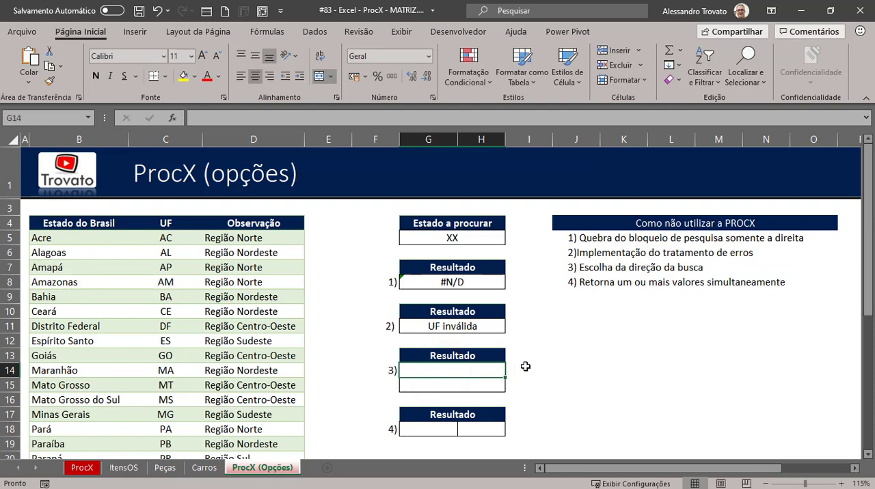
{"action": "left_click", "coordinate": [470, 377]}
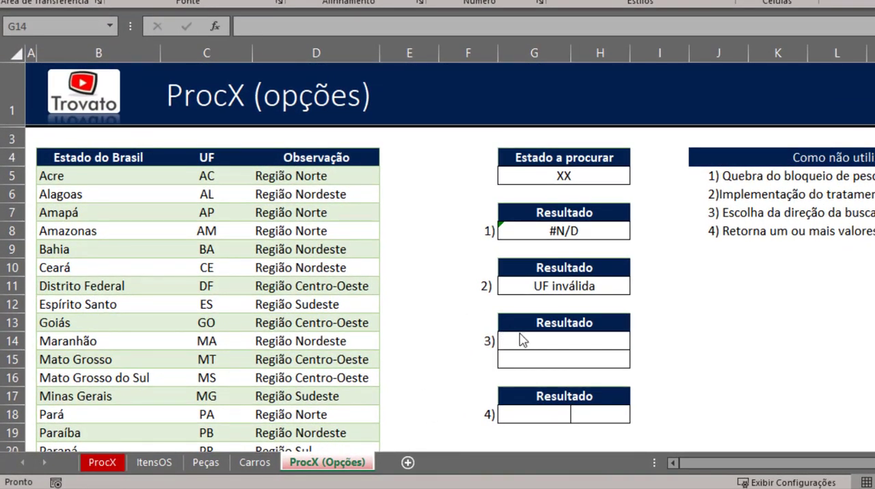
{"action": "left_click", "coordinate": [521, 340]}
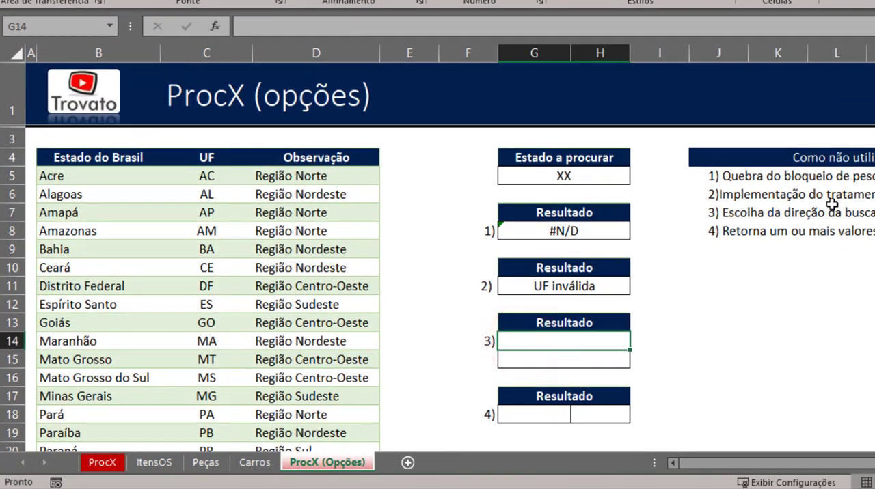
{"action": "left_click", "coordinate": [602, 343]}
- Copy the complete PROCV and ESCOLHER formula text from G8 into the third Resultado cell, G14, keeping its references
{"action": "left_click", "coordinate": [570, 234]}
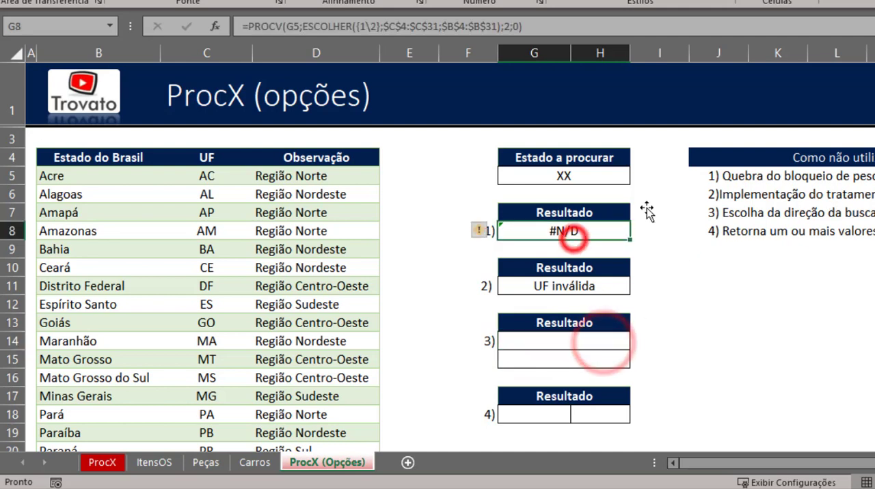
{"action": "double_click", "coordinate": [611, 233]}
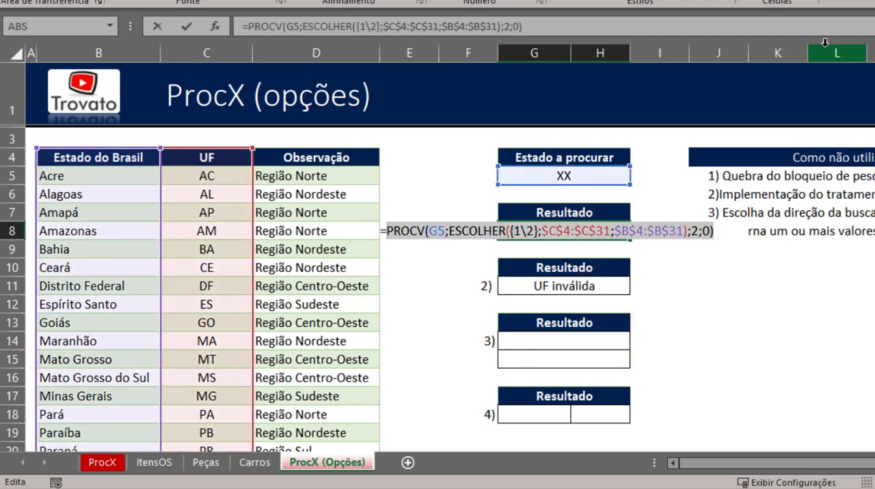
{"action": "key", "text": "Escape"}
{"action": "key", "text": "Down"}
{"action": "key", "text": "Down"}
{"action": "key", "text": "Down"}
{"action": "key", "text": "Down"}
{"action": "key", "text": "Down"}
{"action": "key", "text": "Down"}
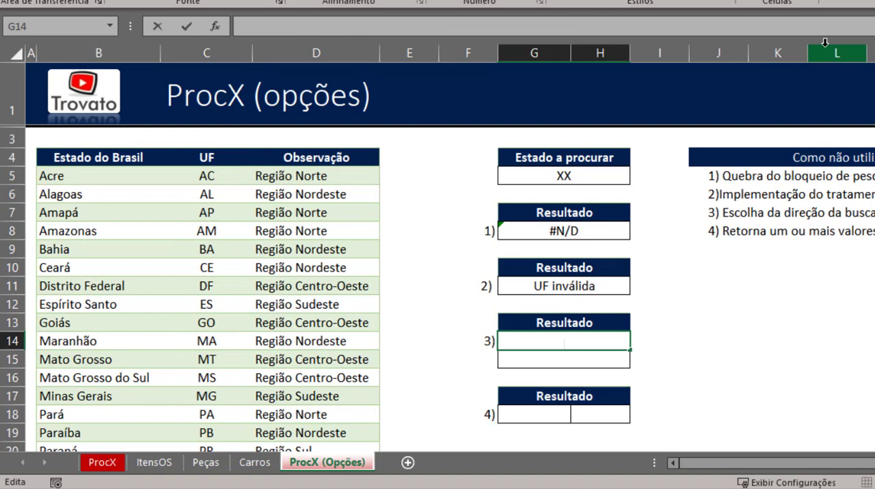
{"action": "type", "text": "="}
{"action": "key", "text": "ctrl+v"}
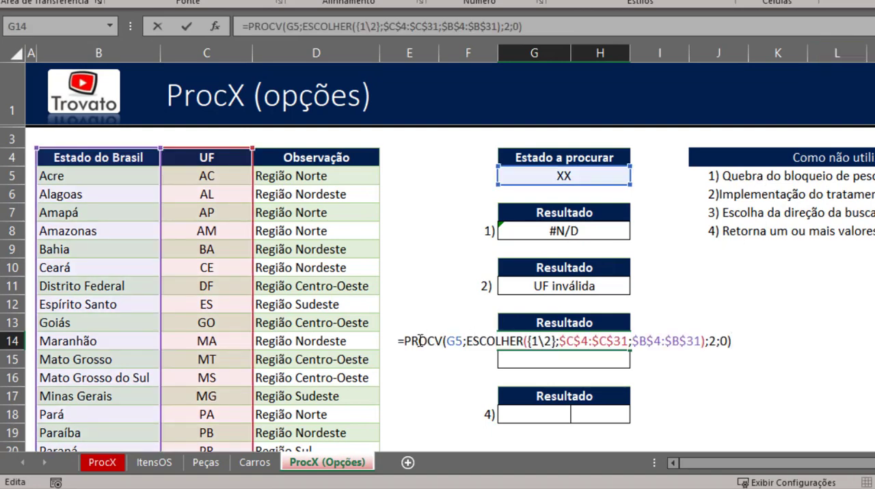
- Replace the exact-match argument of the PROCV formula in G14 with VERDADEIRO for an approximate match
{"action": "double_click", "coordinate": [723, 340]}
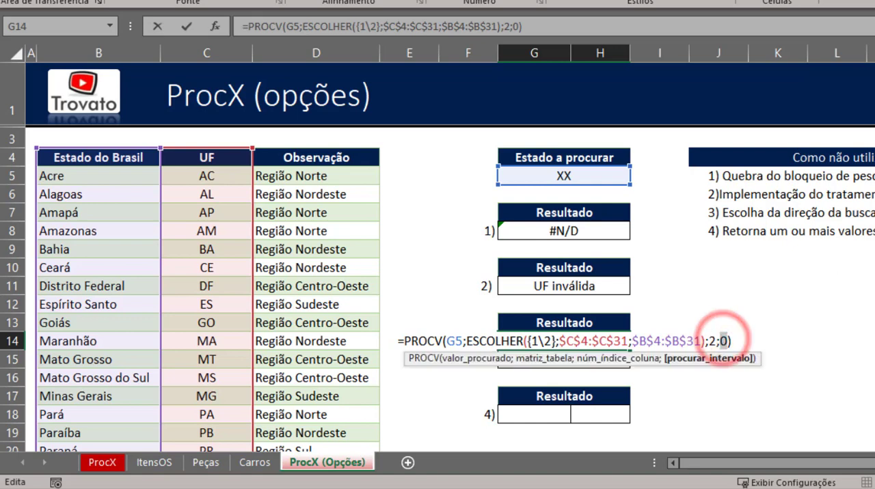
{"action": "key", "text": "Delete"}
{"action": "key", "text": "Delete"}
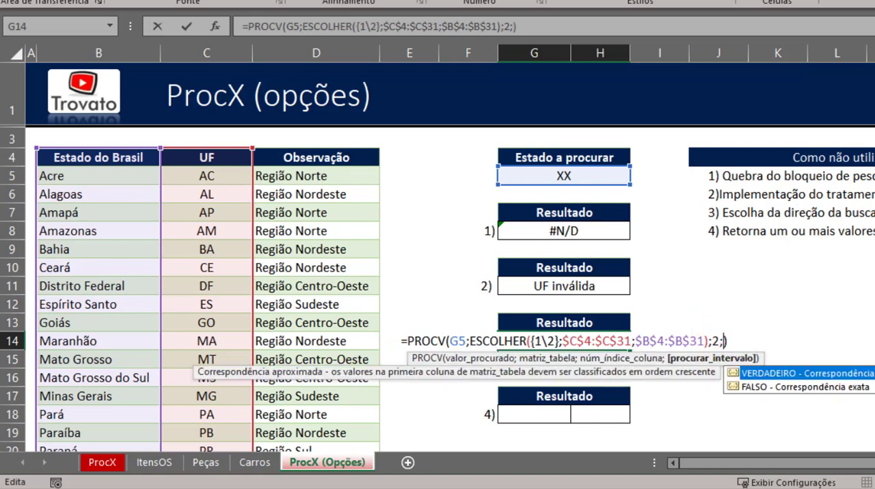
{"action": "key", "text": "BackSpace"}
{"action": "key", "text": "BackSpace"}
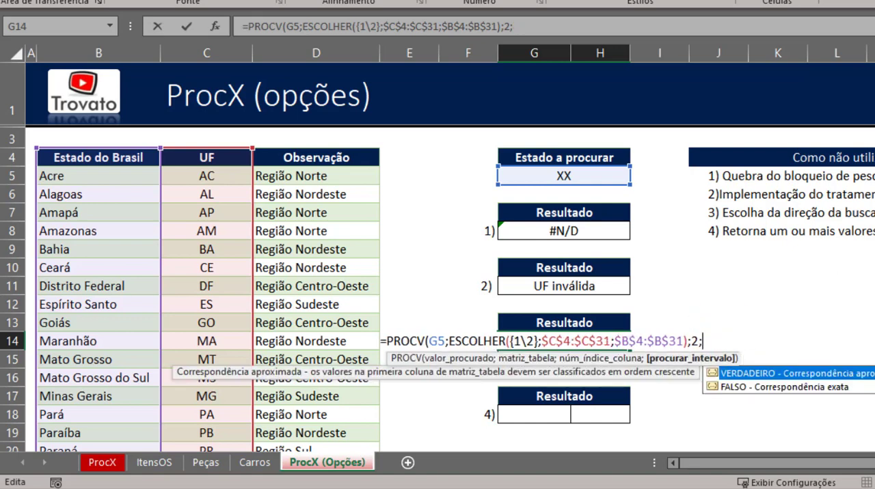
{"action": "type", "text": ";"}
{"action": "key", "text": "Down"}
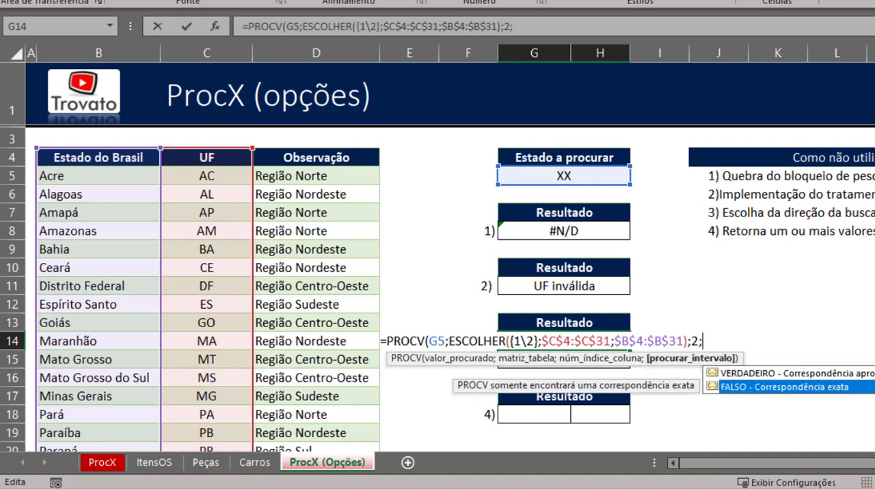
{"action": "left_click", "coordinate": [786, 374]}
{"action": "double_click", "coordinate": [785, 375]}
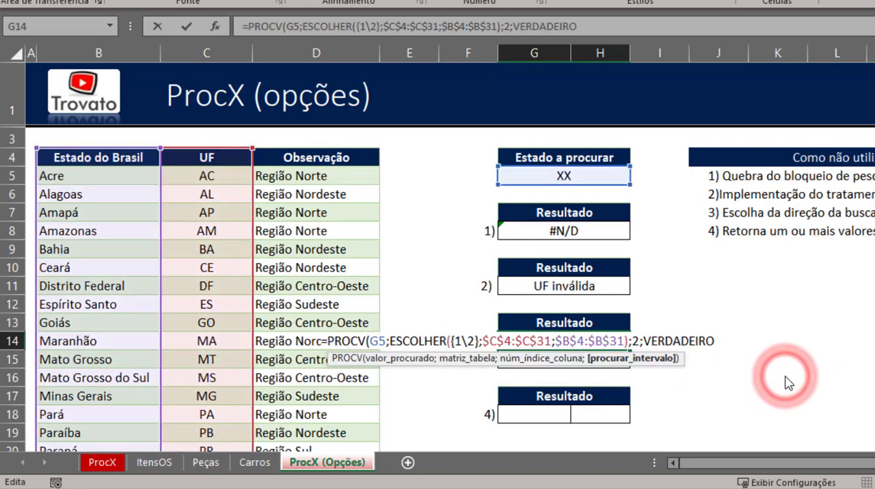
- Replace VERDADEIRO in the G14 formula with its numeric equivalent 1, close the function and enter the formula
{"action": "key", "text": "BackSpace"}
{"action": "key", "text": "BackSpace"}
{"action": "key", "text": "BackSpace"}
{"action": "key", "text": "BackSpace"}
{"action": "key", "text": "BackSpace"}
{"action": "key", "text": "BackSpace"}
{"action": "key", "text": "BackSpace"}
{"action": "key", "text": "BackSpace"}
{"action": "key", "text": "BackSpace"}
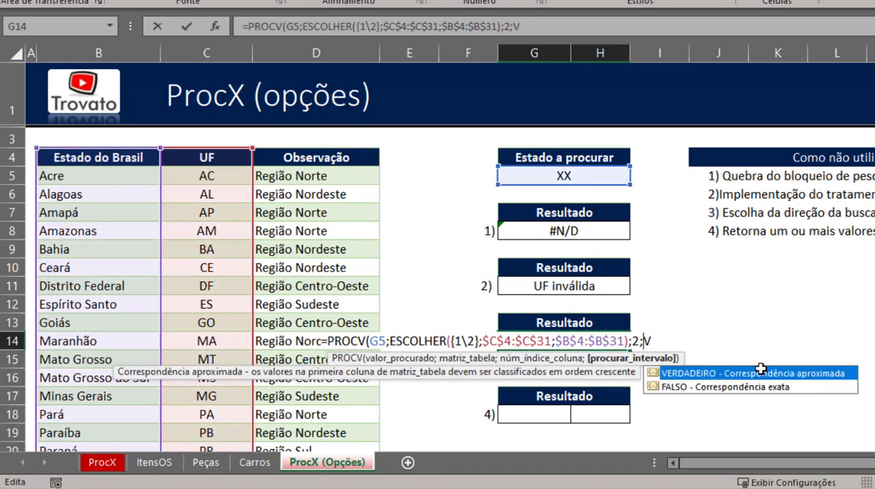
{"action": "type", "text": ")"}
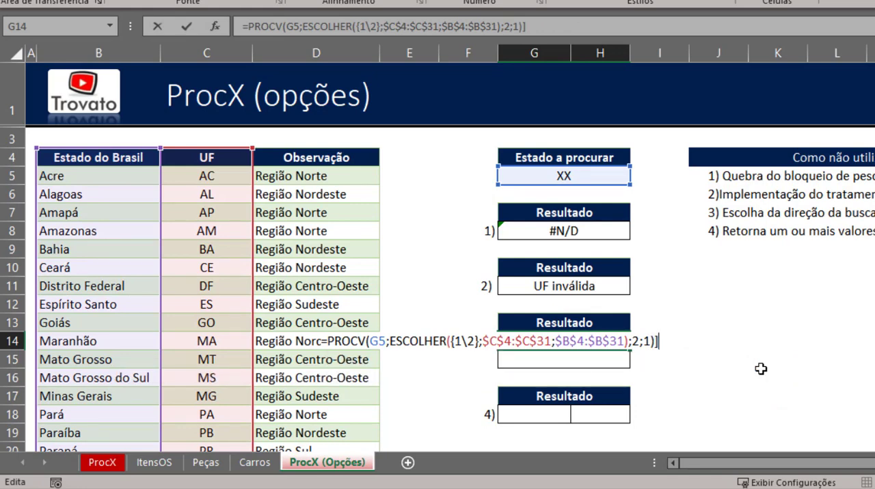
{"action": "key", "text": "Return"}
{"action": "key", "text": "Up"}
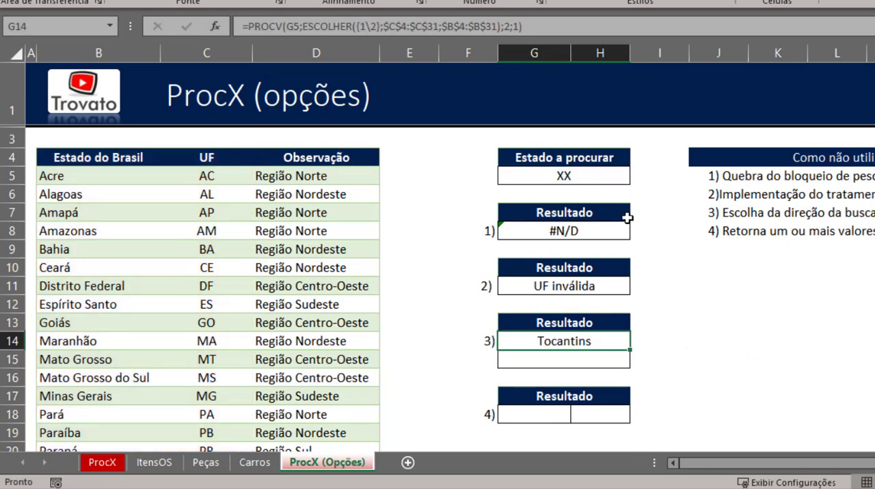
- Compare the G14 result with the lookup value in G5 and the state list, and review its approximate-match argument
{"action": "left_click", "coordinate": [594, 176]}
{"action": "left_click", "coordinate": [576, 337]}
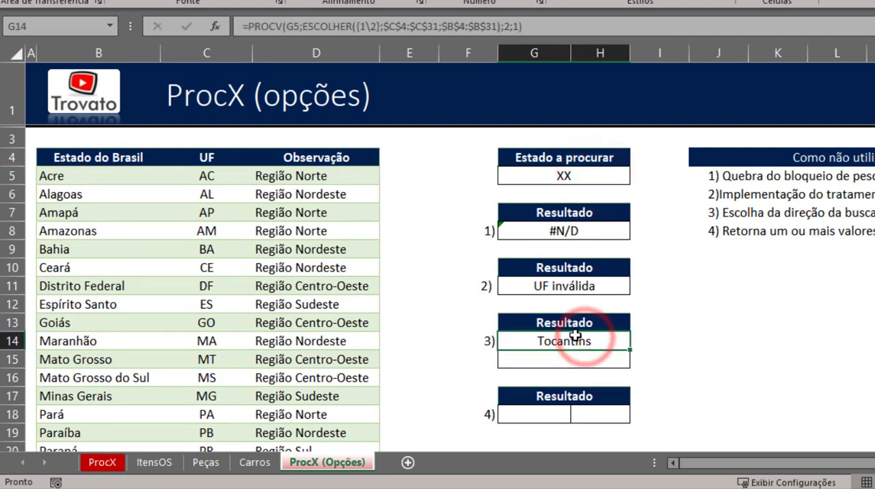
{"action": "left_click", "coordinate": [103, 175]}
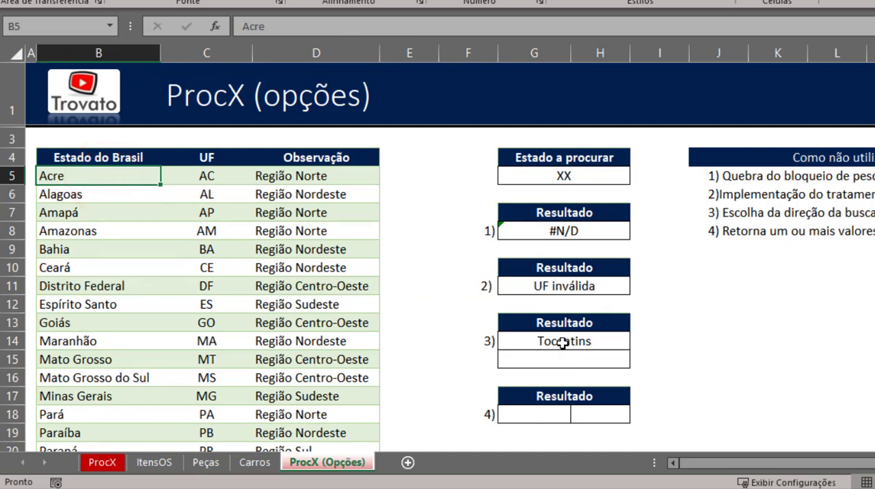
{"action": "left_click", "coordinate": [562, 339]}
{"action": "double_click", "coordinate": [562, 339]}
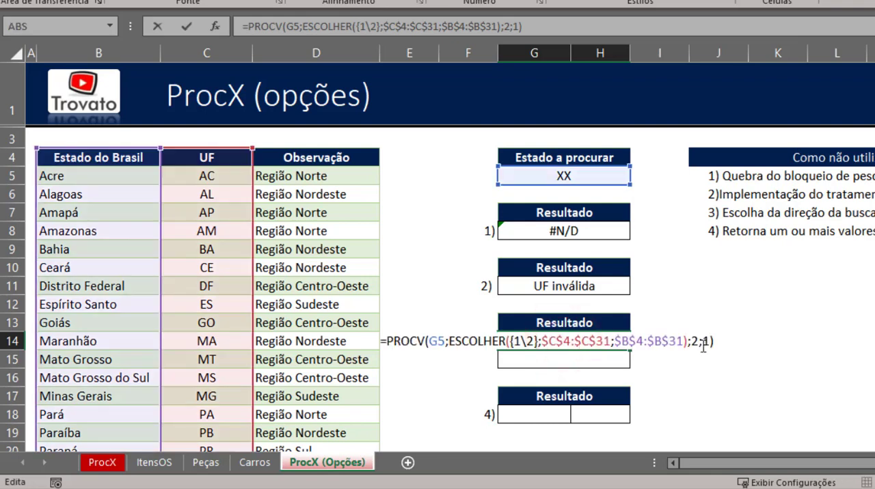
{"action": "key", "text": "Escape"}
{"action": "left_click", "coordinate": [582, 344]}
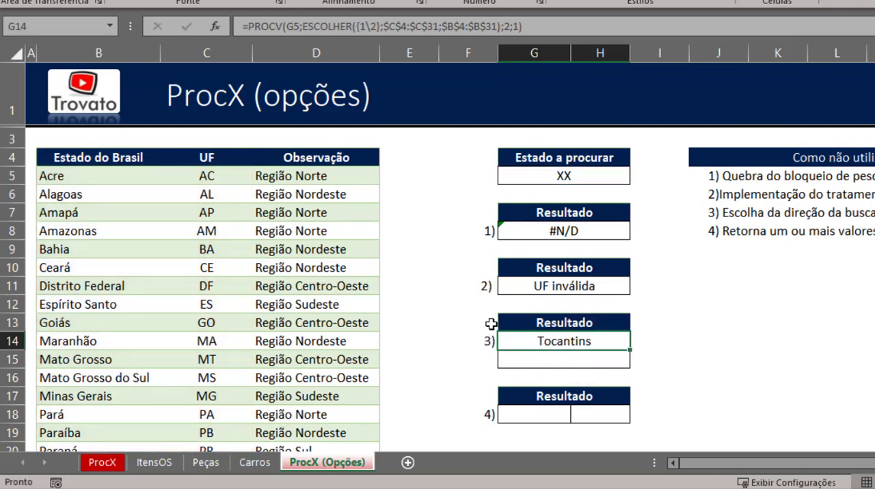
- Examine the CLASSIFICAR ORDEM INVERSA helper table in columns Q and R, including its implicit intersection note and the ÍNDICE formula in Q5
{"action": "left_click", "coordinate": [566, 353]}
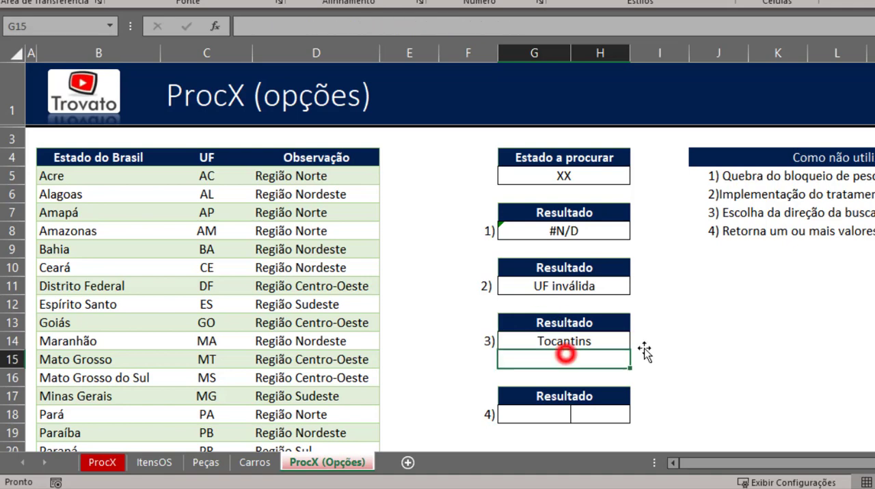
{"action": "key", "text": "Right"}
{"action": "key", "text": "Right"}
{"action": "key", "text": "Right"}
{"action": "key", "text": "Right"}
{"action": "key", "text": "Right"}
{"action": "key", "text": "Right"}
{"action": "key", "text": "Right"}
{"action": "key", "text": "Right"}
{"action": "key", "text": "Right"}
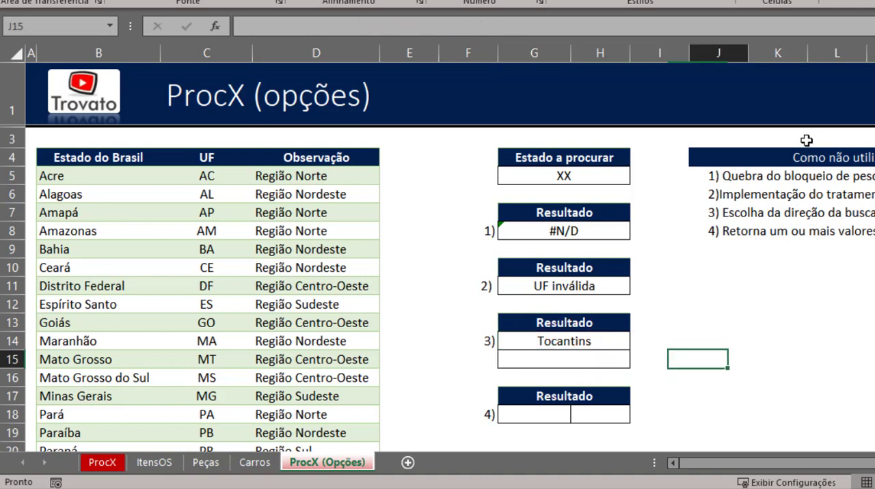
{"action": "key", "text": "Right"}
{"action": "key", "text": "Right"}
{"action": "key", "text": "Right"}
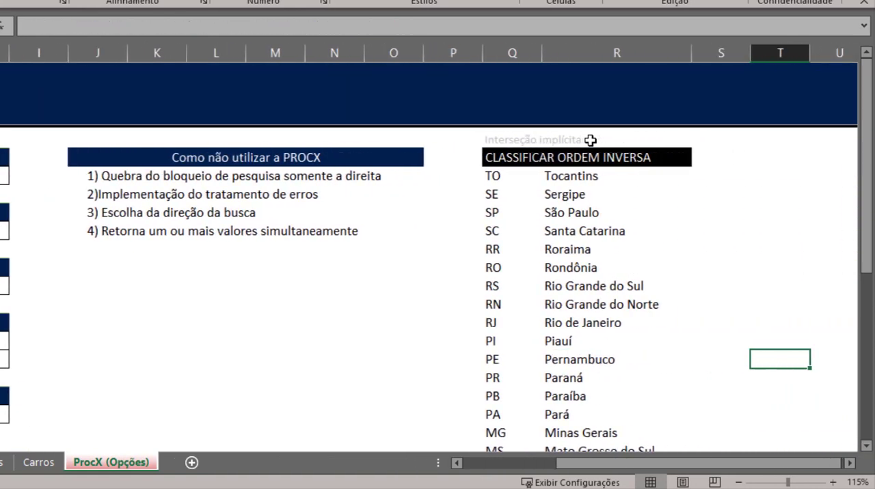
{"action": "left_click", "coordinate": [513, 154]}
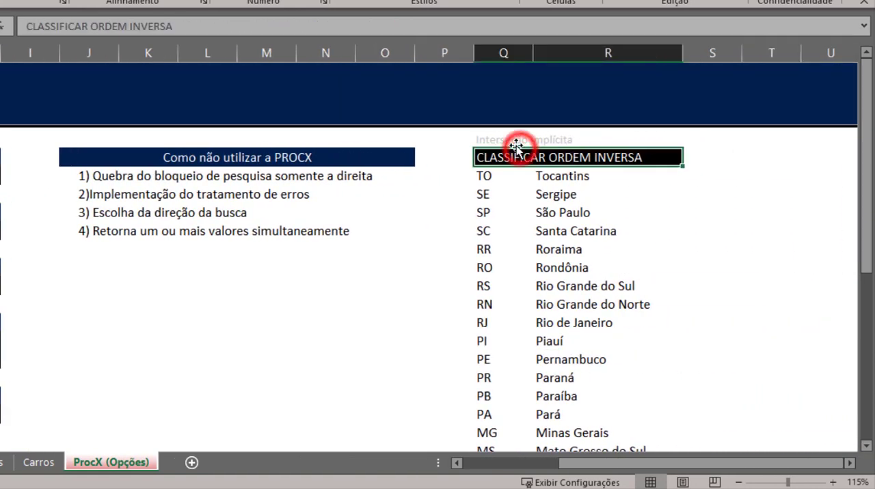
{"action": "left_click", "coordinate": [512, 140]}
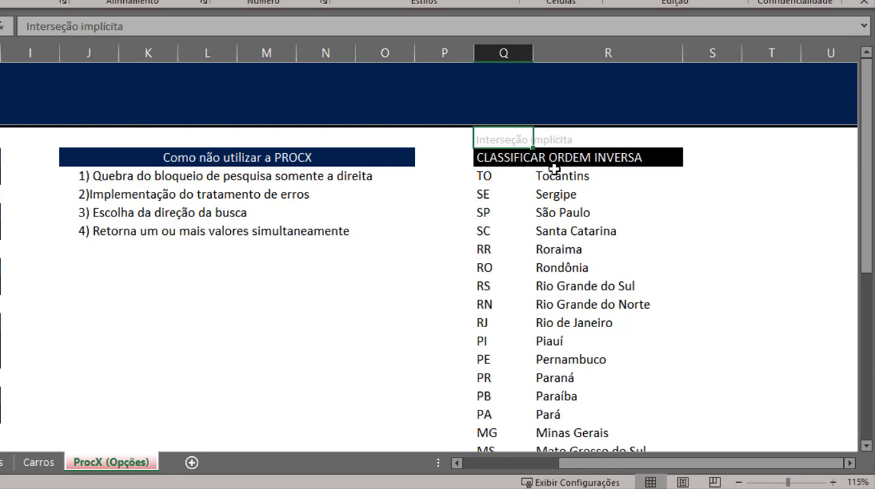
{"action": "left_click", "coordinate": [492, 176]}
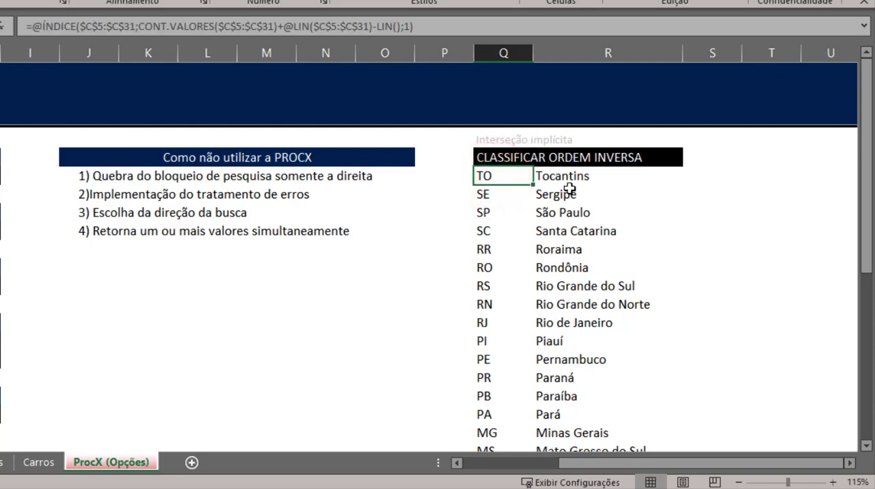
- Examine the ÍNDICE, CONT.VALORES and LIN functions and the implicit intersection operator @ in the Q5 formula without changing it
{"action": "left_click", "coordinate": [504, 157]}
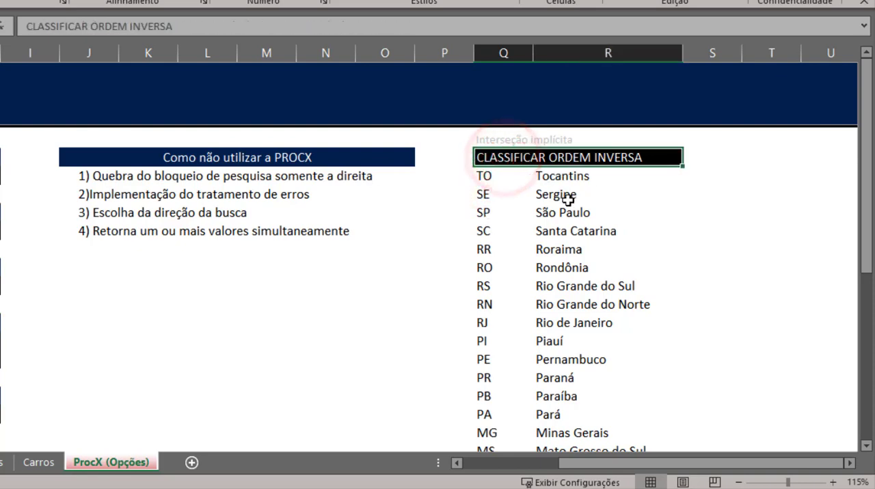
{"action": "key", "text": "Down"}
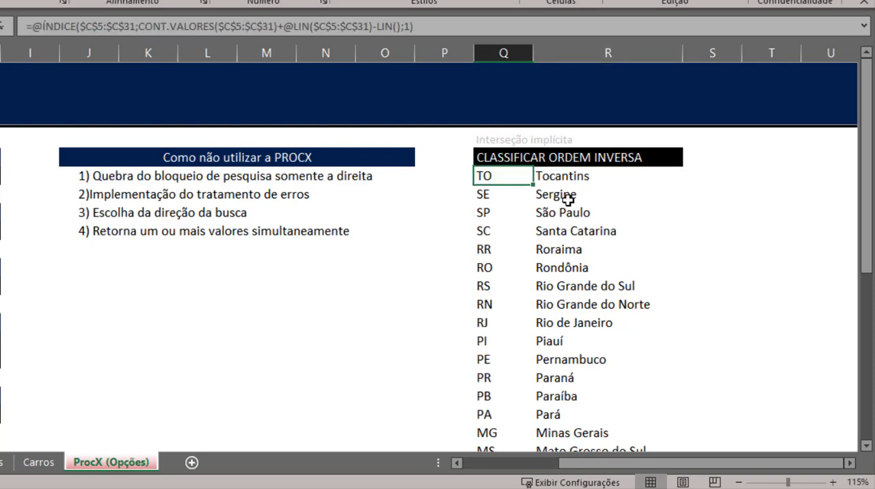
{"action": "key", "text": "F2"}
{"action": "left_click", "coordinate": [494, 173]}
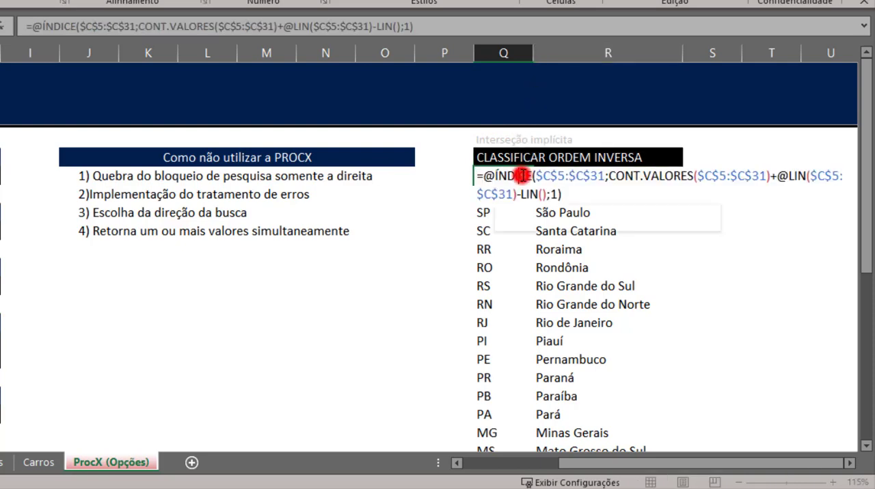
{"action": "double_click", "coordinate": [636, 176]}
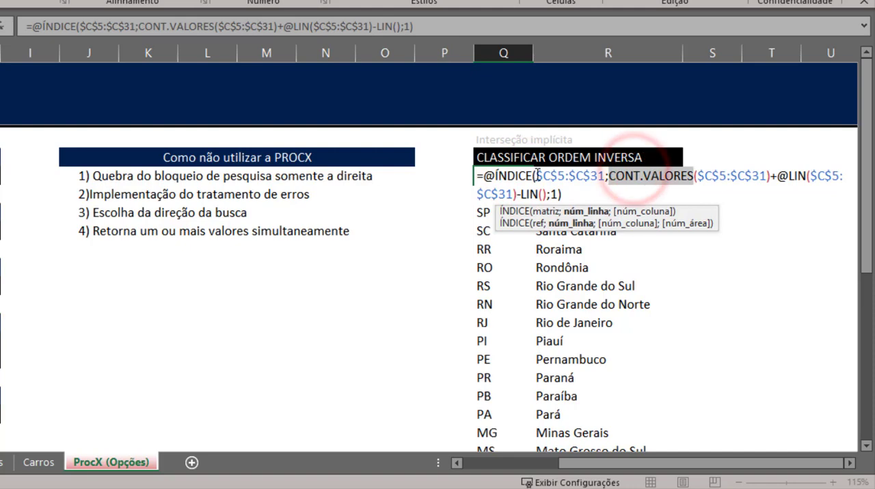
{"action": "double_click", "coordinate": [796, 176]}
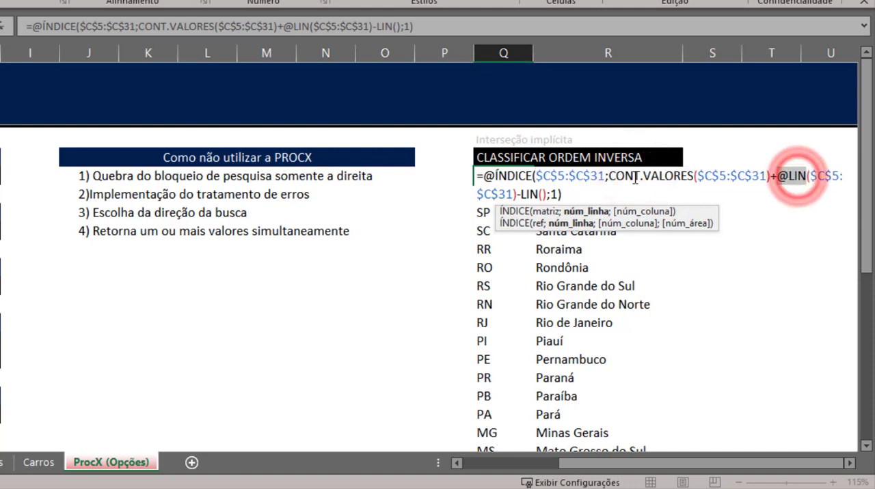
{"action": "key", "text": "Escape"}
{"action": "double_click", "coordinate": [494, 175]}
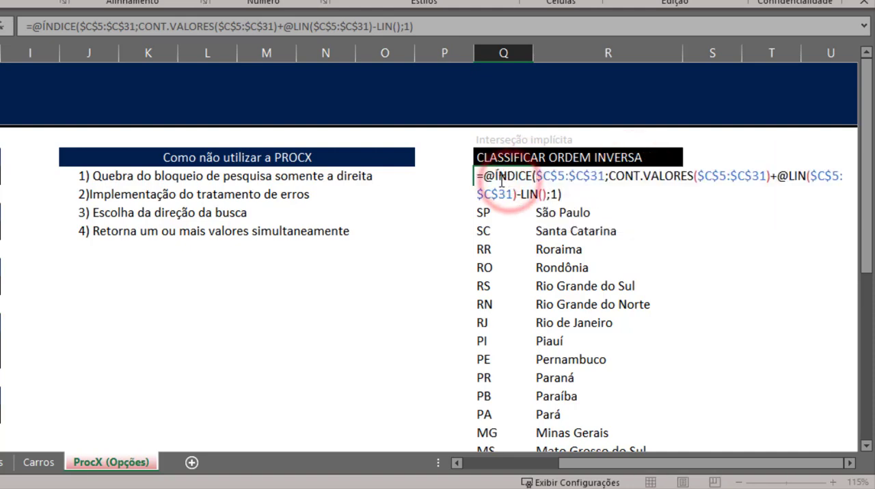
{"action": "left_click", "coordinate": [490, 176]}
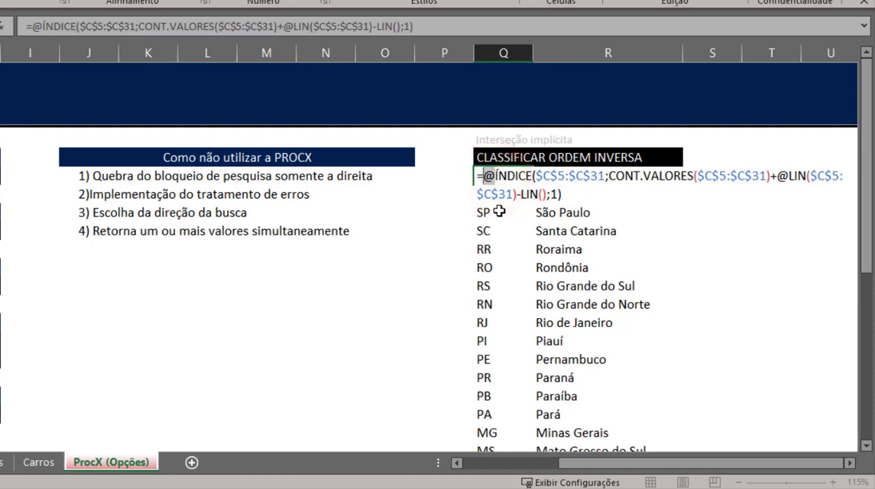
{"action": "left_click", "coordinate": [497, 177]}
{"action": "key", "text": "Escape"}
{"action": "left_click", "coordinate": [133, 289]}
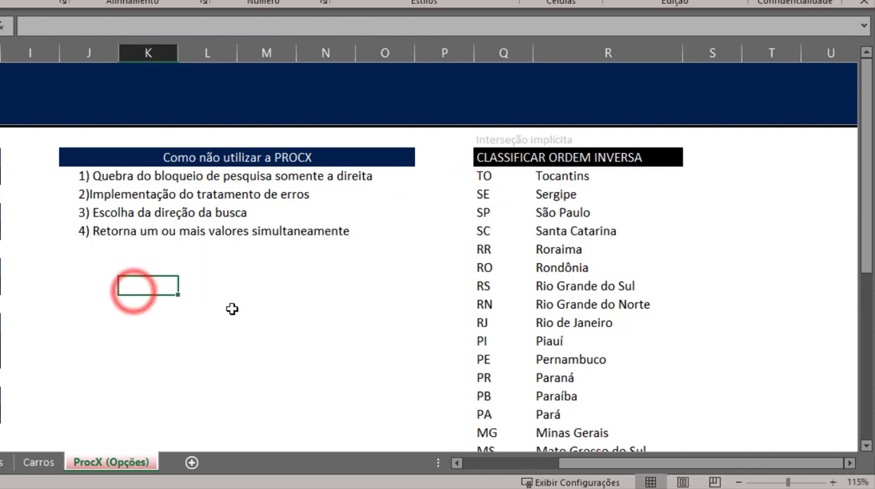
{"action": "left_click", "coordinate": [198, 314]}
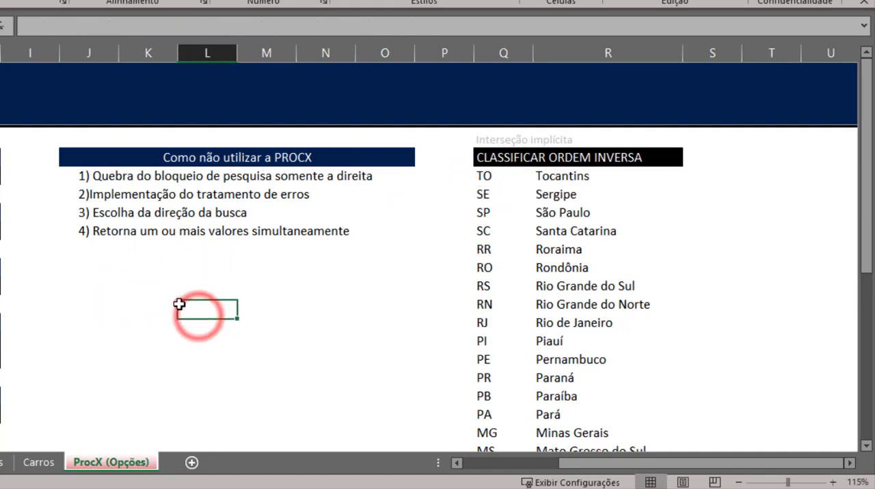
{"action": "type", "text": "="}
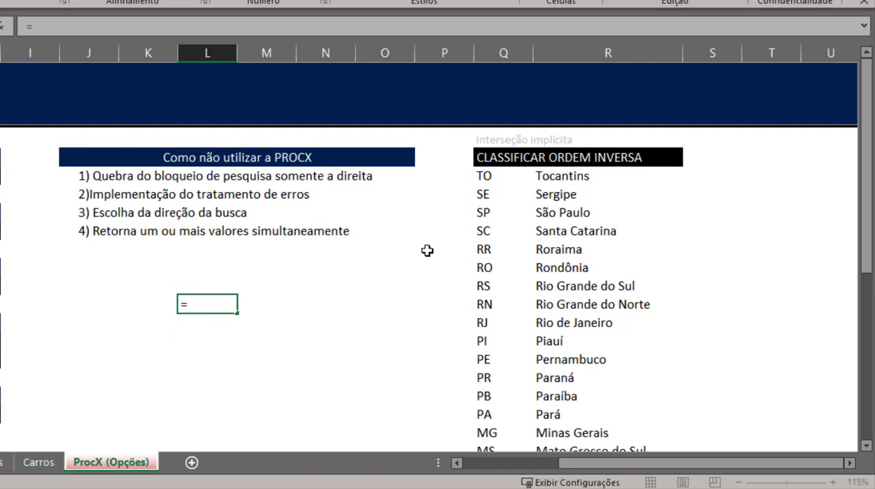
{"action": "type", "text": "G"}
{"action": "key", "text": "BackSpace"}
{"action": "key", "text": "Escape"}
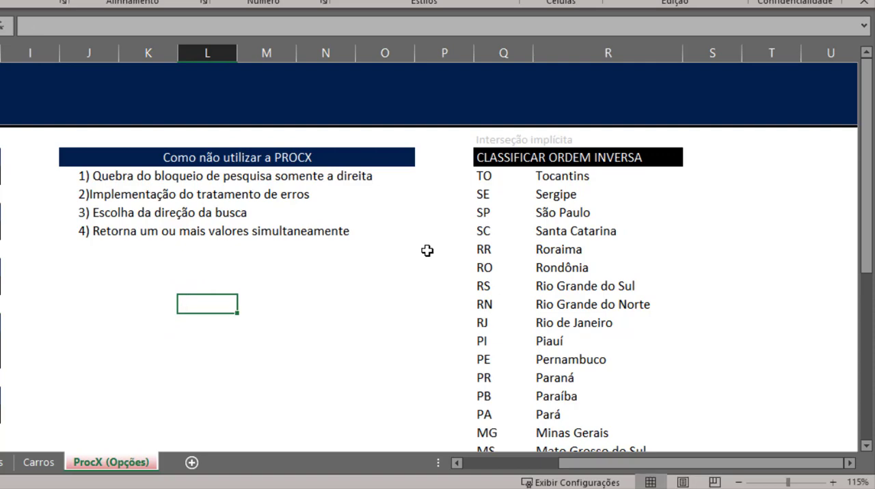
- Enter the test formula =Q5:Q10 in cell L12 to return the whole range
{"action": "type", "text": "="}
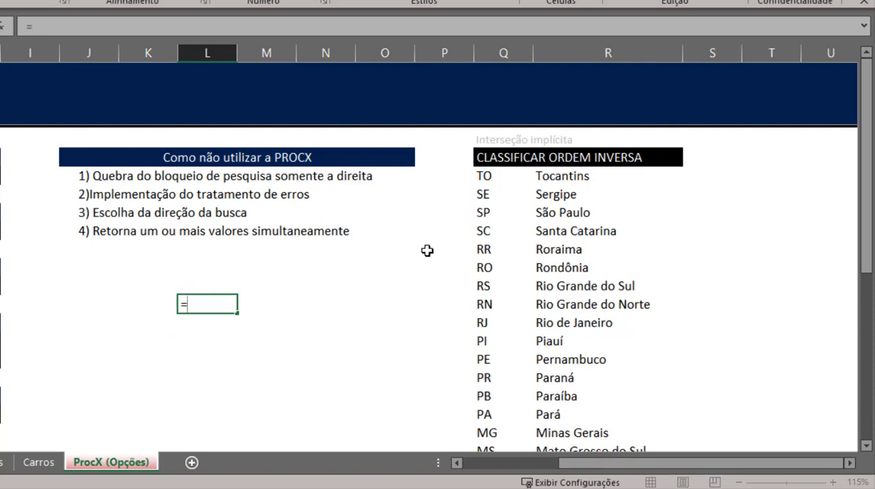
{"action": "type", "text": "Q5"}
{"action": "key", "text": "BackSpace"}
{"action": "type", "text": "Q5"}
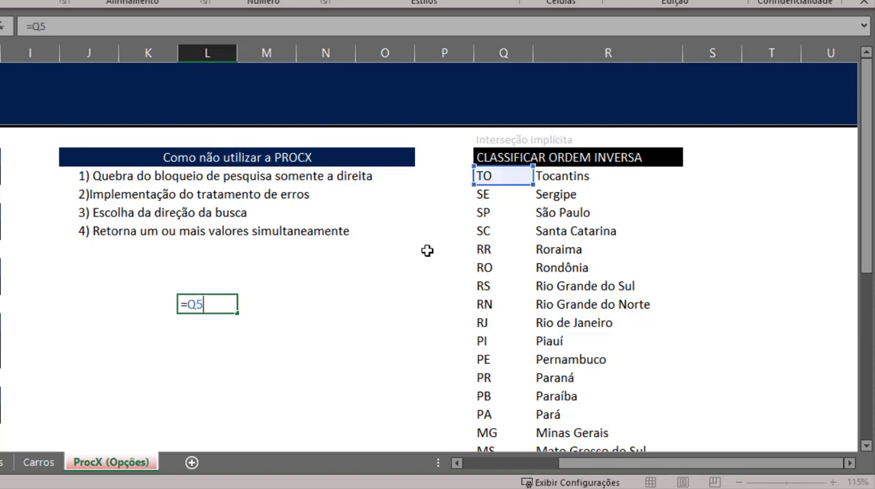
{"action": "type", "text": ":Q10"}
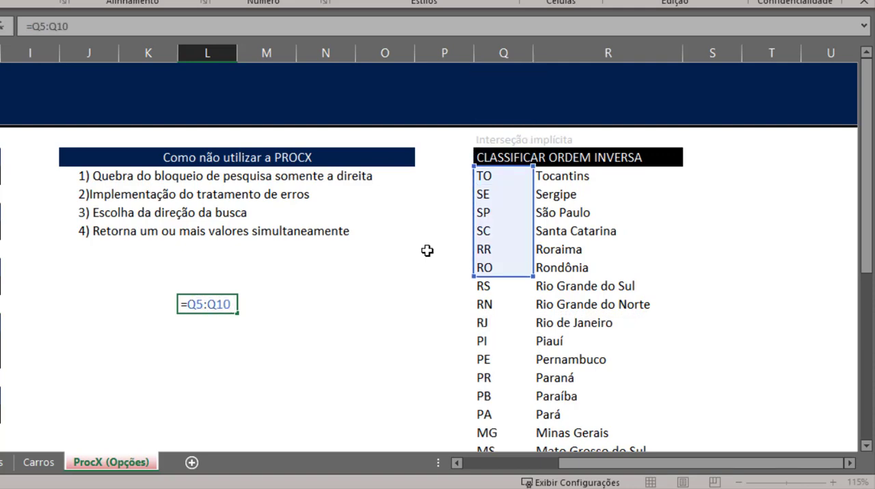
{"action": "key", "text": "Return"}
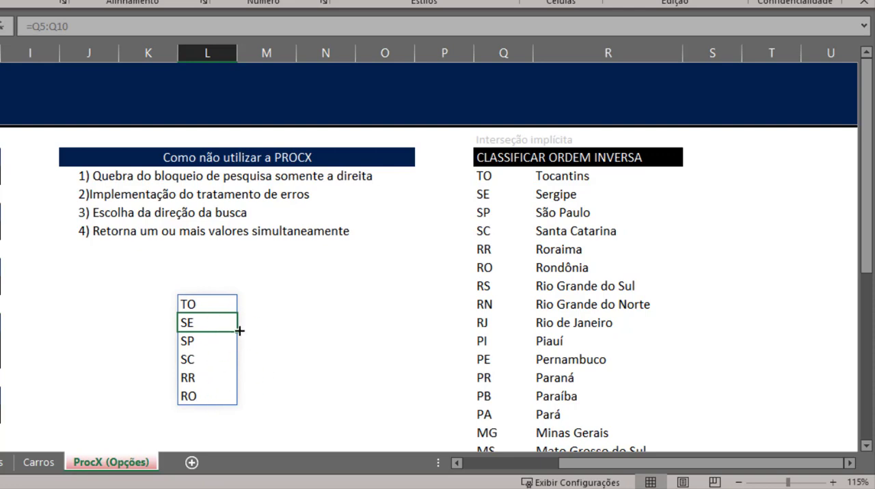
{"action": "left_click", "coordinate": [205, 305]}
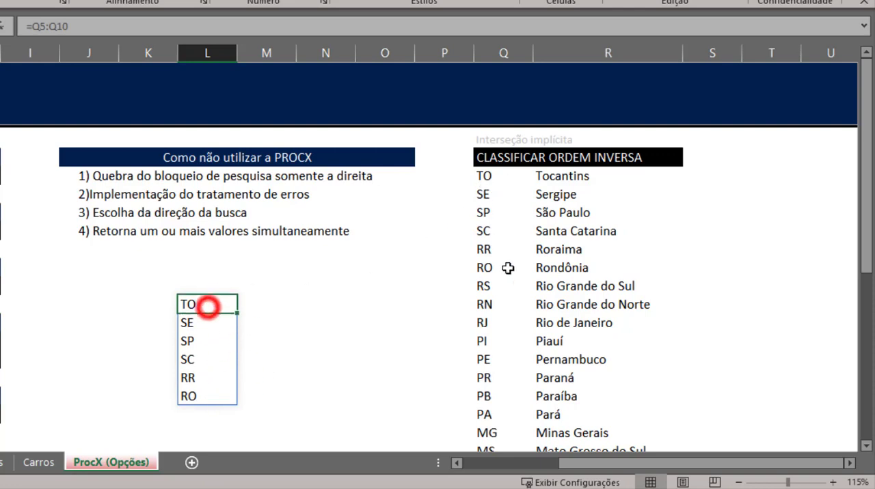
{"action": "key", "text": "F2"}
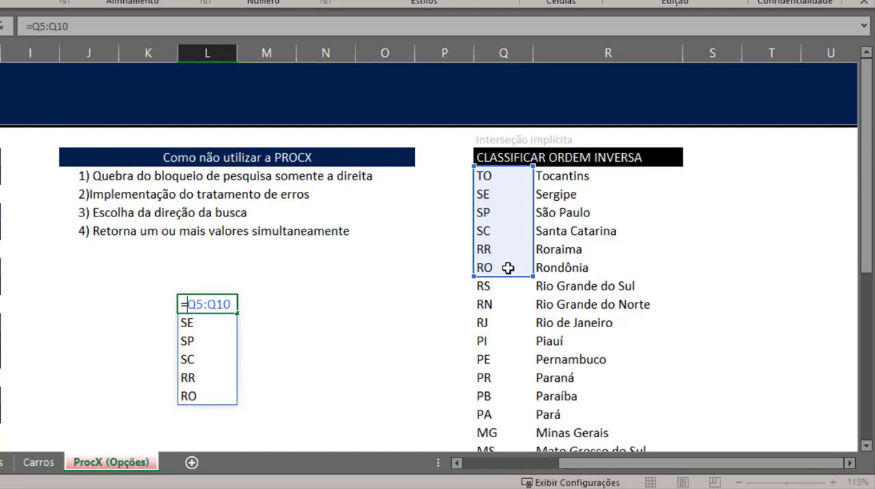
{"action": "type", "text": "@"}
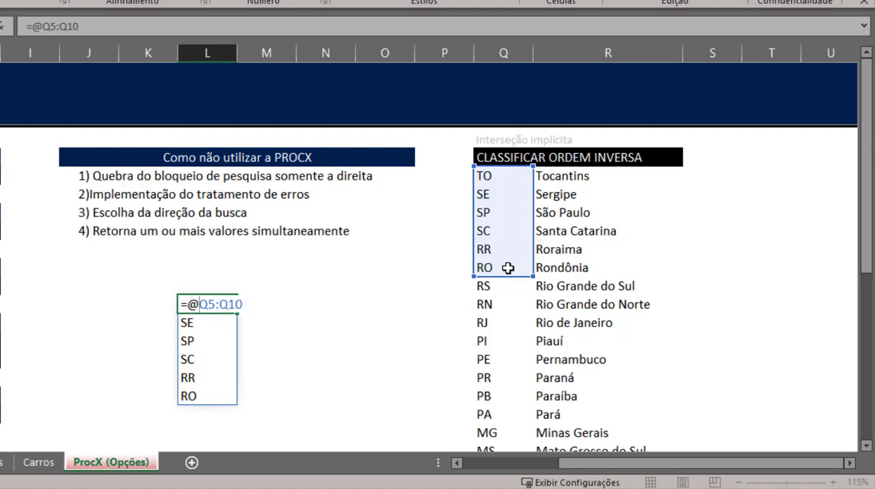
{"action": "key", "text": "Return"}
{"action": "key", "text": "Up"}
{"action": "key", "text": "F2"}
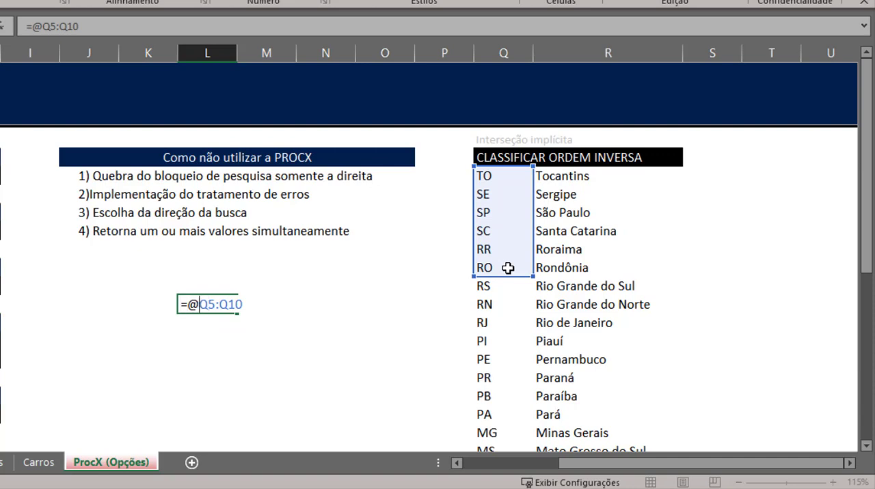
{"action": "key", "text": "shift+Right"}
{"action": "key", "text": "shift+Right"}
{"action": "key", "text": "shift+Right"}
{"action": "key", "text": "shift+Right"}
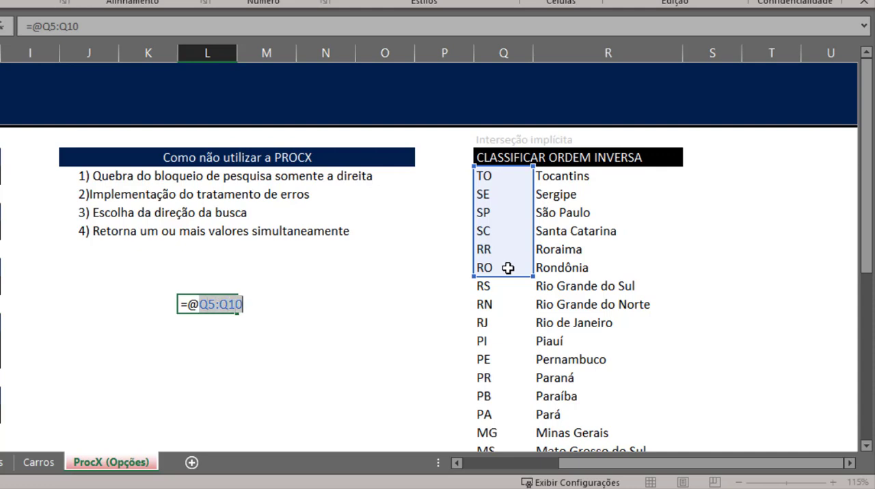
{"action": "key", "text": "Left"}
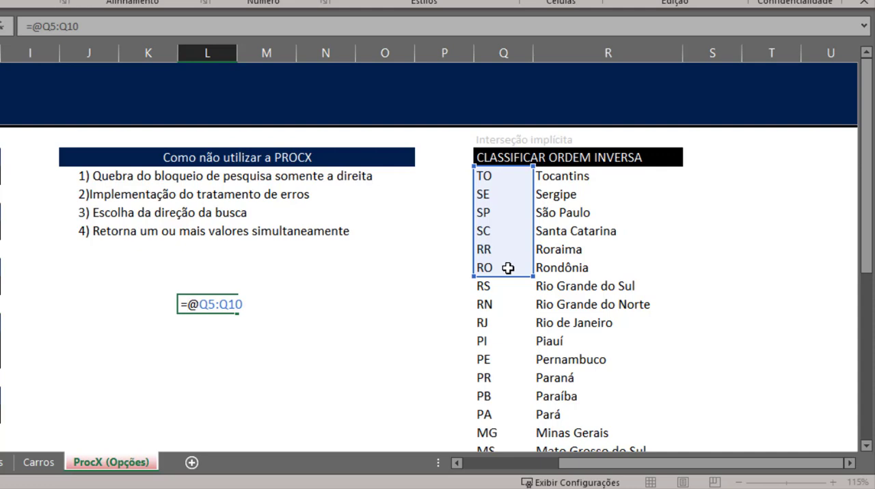
- Try adding a CONT function before the Q5:Q10 range in L12, and clear the test formula from the cell
{"action": "type", "text": "CONT(."}
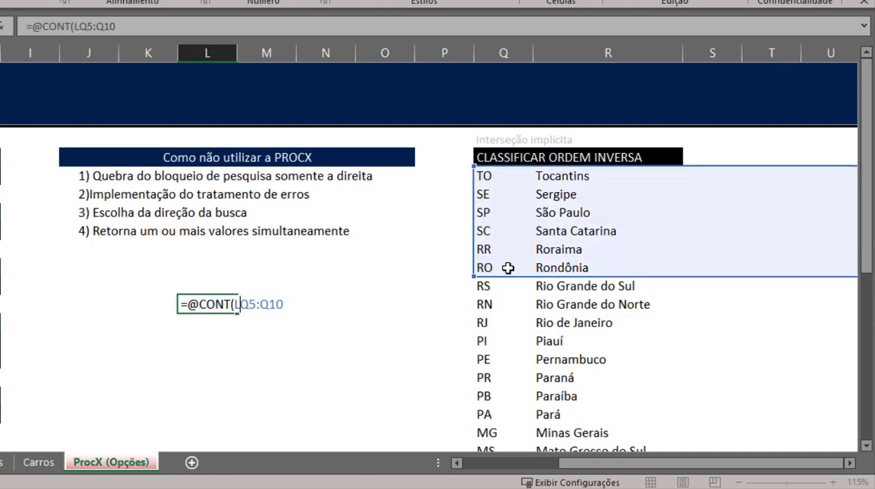
{"action": "key", "text": "BackSpace"}
{"action": "key", "text": "BackSpace"}
{"action": "key", "text": "BackSpace"}
{"action": "key", "text": "BackSpace"}
{"action": "key", "text": "BackSpace"}
{"action": "key", "text": "BackSpace"}
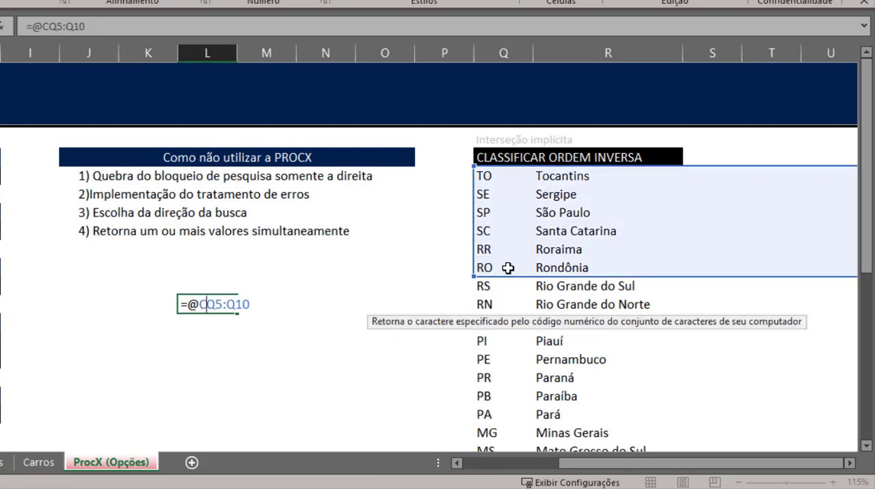
{"action": "key", "text": "Return"}
{"action": "key", "text": "Delete"}
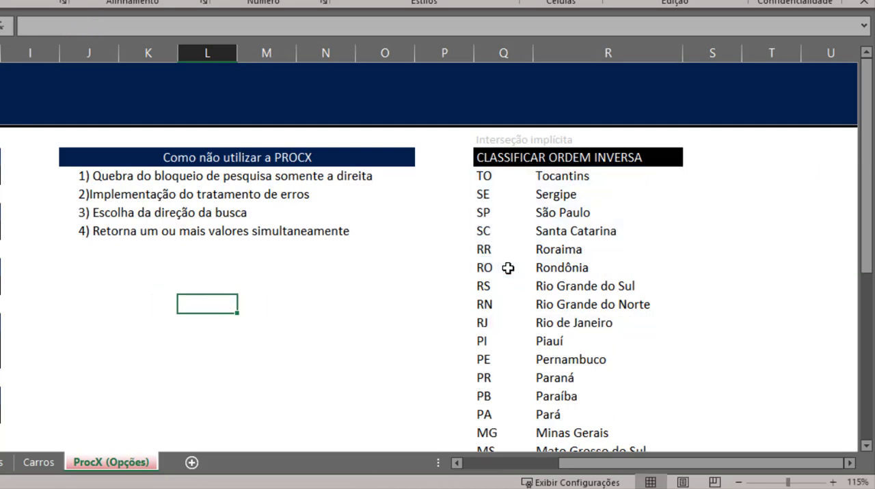
- Break the ÍNDICE formula in Q5 onto a second, indented line starting at CONT.VALORES
{"action": "key", "text": "Up"}
{"action": "key", "text": "Right"}
{"action": "key", "text": "Right"}
{"action": "key", "text": "Up"}
{"action": "key", "text": "Up"}
{"action": "key", "text": "Right"}
{"action": "key", "text": "Right"}
{"action": "key", "text": "Up"}
{"action": "key", "text": "Up"}
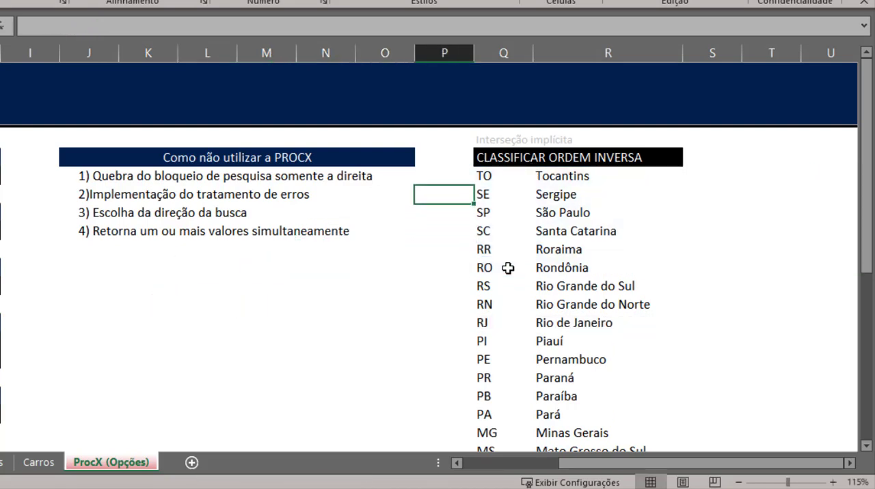
{"action": "key", "text": "Right"}
{"action": "key", "text": "Up"}
{"action": "key", "text": "F2"}
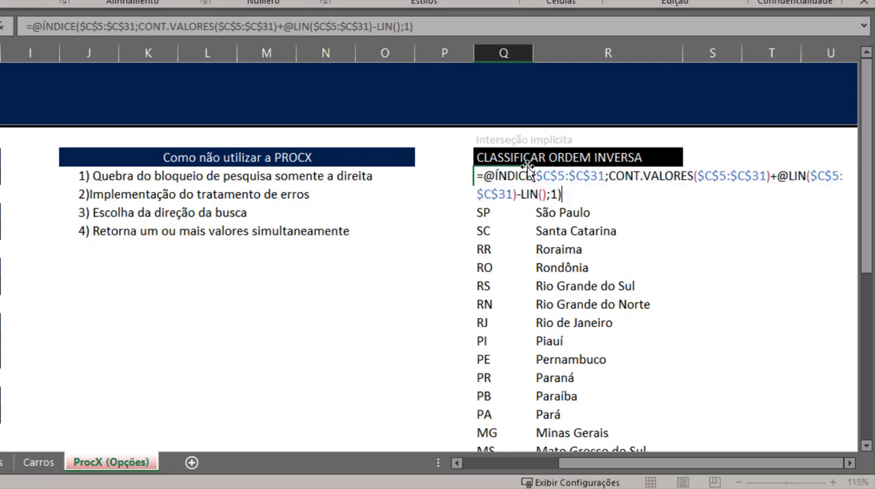
{"action": "left_click", "coordinate": [552, 177]}
{"action": "left_click", "coordinate": [546, 212]}
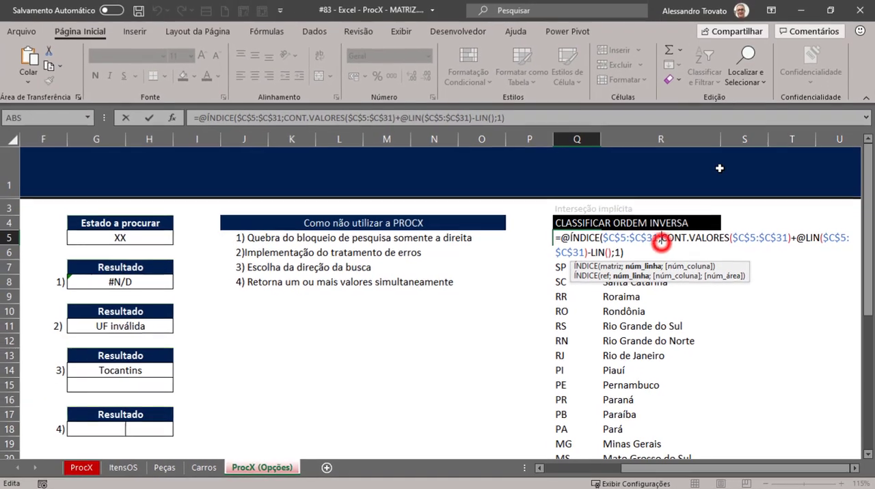
{"action": "left_click", "coordinate": [608, 177]}
{"action": "key", "text": "alt+Return"}
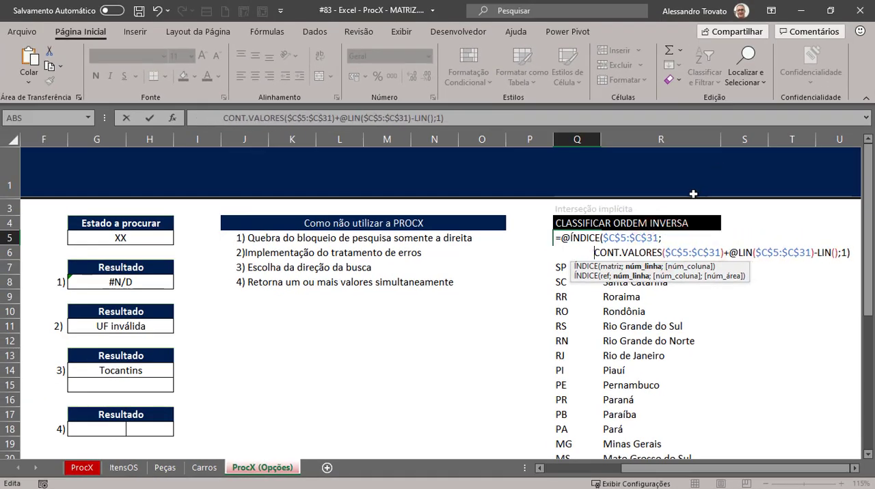
- Review the UF range C5:C31 and the row-number argument of the ÍNDICE formula in Q5, and enter the formula
{"action": "left_click", "coordinate": [585, 468]}
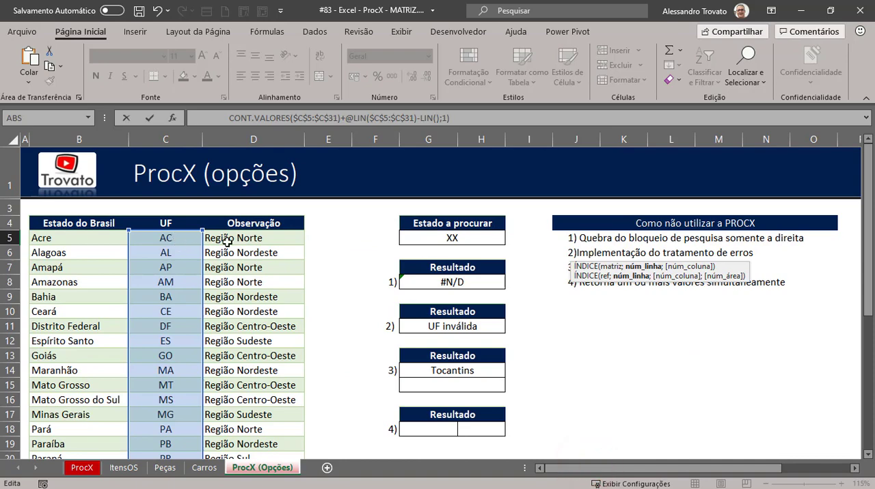
{"action": "left_click_drag", "start_coordinate": [747, 468], "coordinate": [828, 467]}
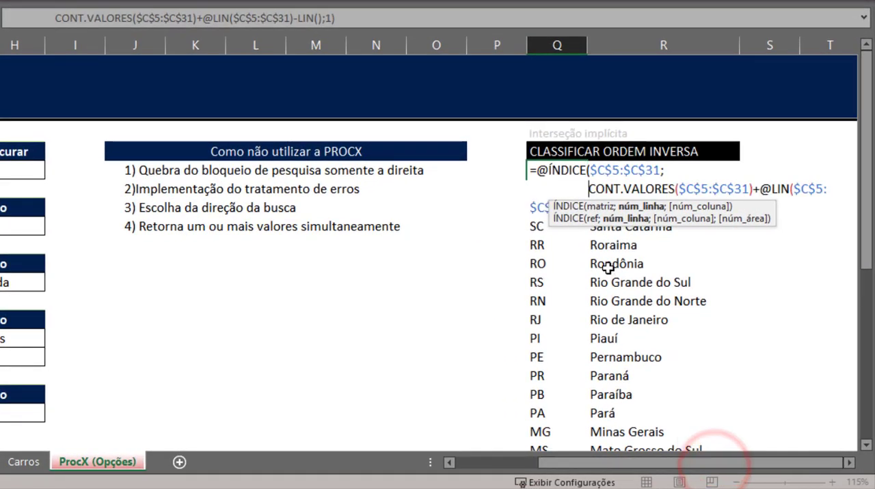
{"action": "left_click", "coordinate": [642, 206]}
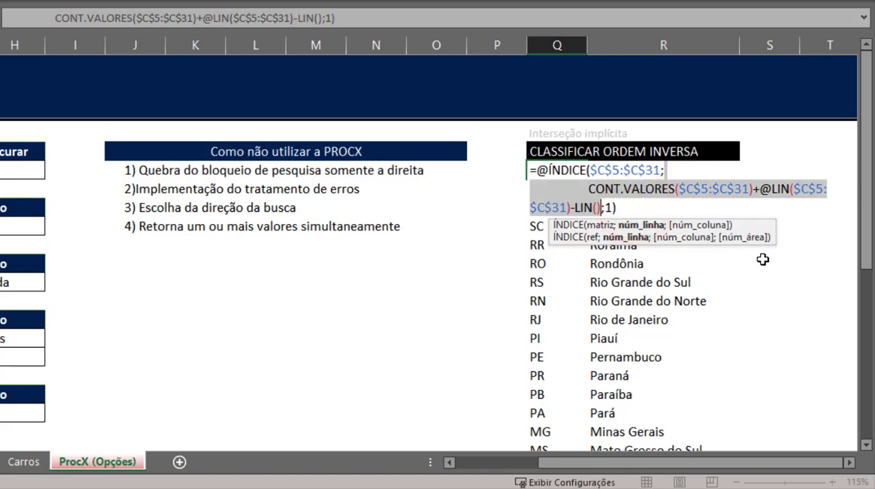
{"action": "left_click", "coordinate": [848, 463]}
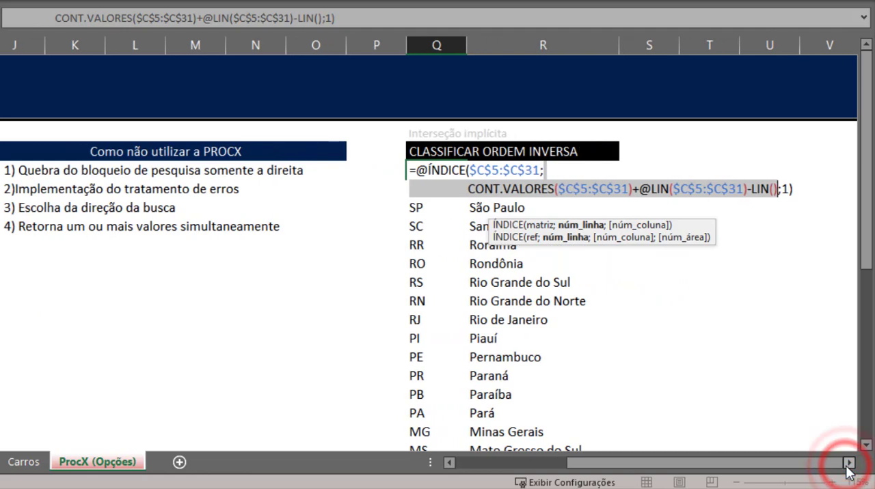
{"action": "left_click", "coordinate": [848, 462]}
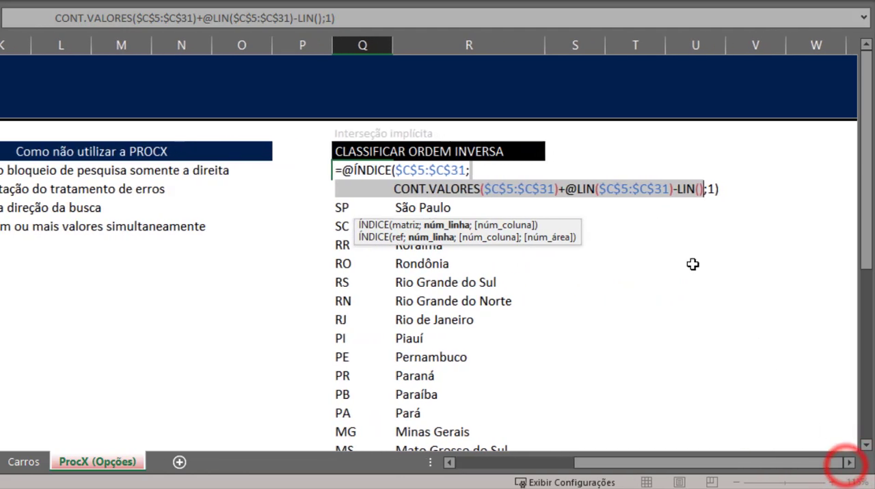
{"action": "left_click", "coordinate": [704, 187]}
{"action": "key", "text": "shift+Return"}
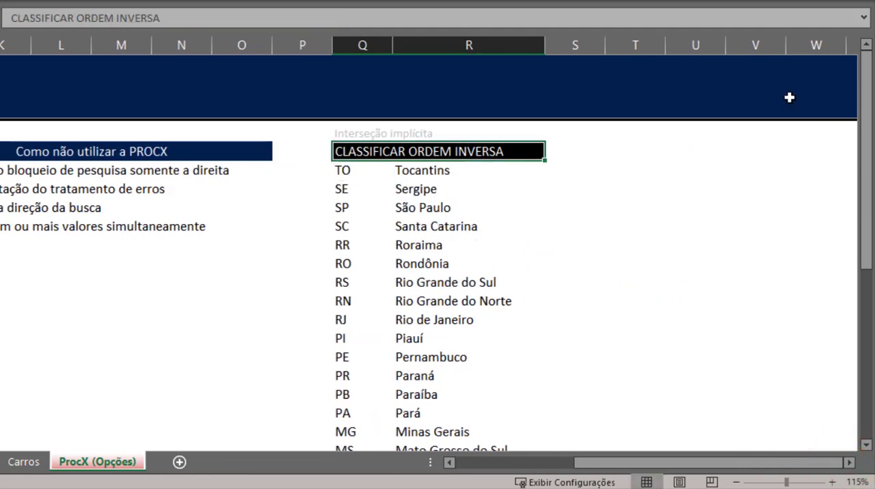
- Place the column argument 1 of the ÍNDICE formula in Q5 on its own third line
{"action": "key", "text": "Down"}
{"action": "key", "text": "F2"}
{"action": "key", "text": "Left"}
{"action": "key", "text": "Left"}
{"action": "key", "text": "Left"}
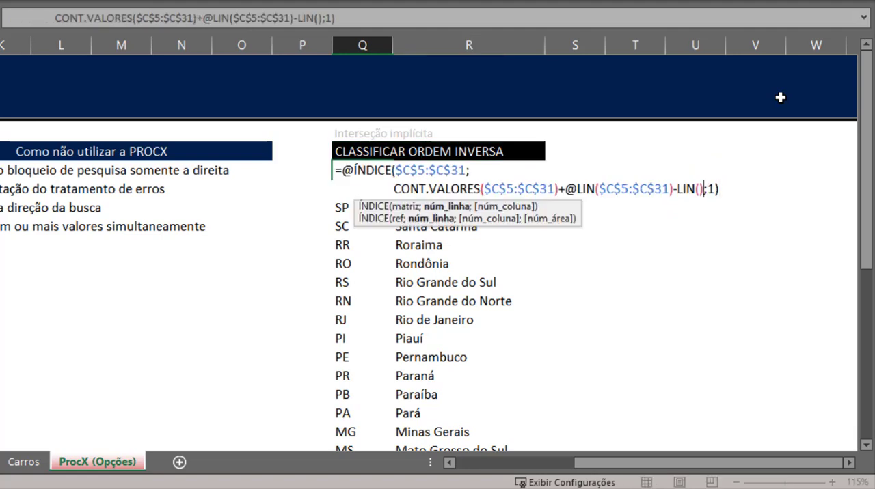
{"action": "key", "text": "Right"}
{"action": "key", "text": "alt+Return"}
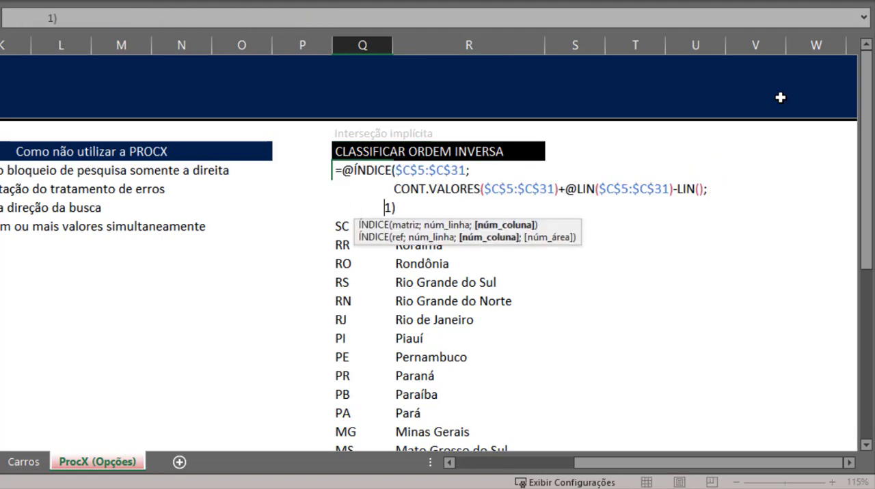
{"action": "left_click", "coordinate": [418, 203]}
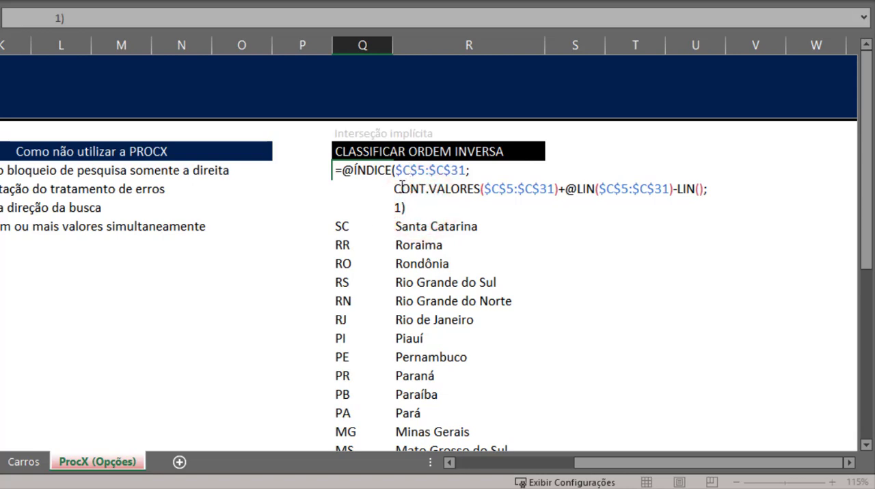
- Evaluate the CONT.VALORES($C$5:$C$31) part of the Q5 formula in place, and undo the evaluation
{"action": "left_click", "coordinate": [398, 187]}
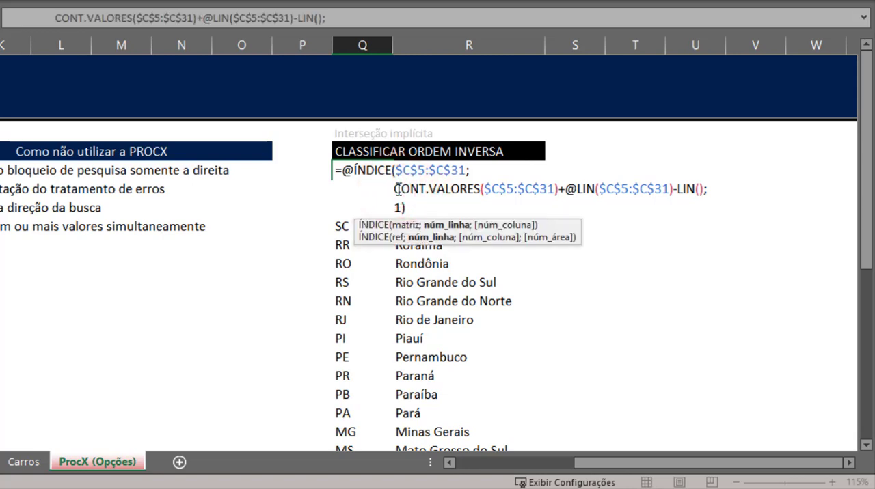
{"action": "left_click_drag", "start_coordinate": [398, 188], "coordinate": [558, 190]}
{"action": "left_click", "coordinate": [507, 189]}
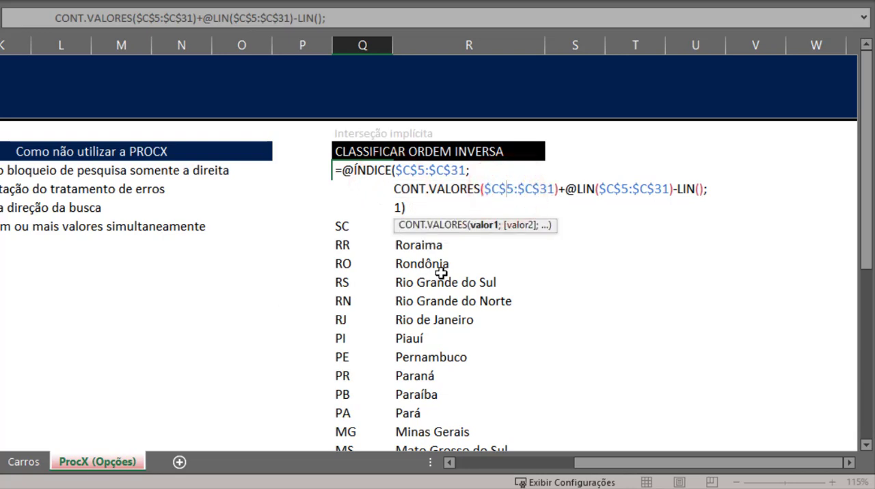
{"action": "key", "text": "Right"}
{"action": "key", "text": "Right"}
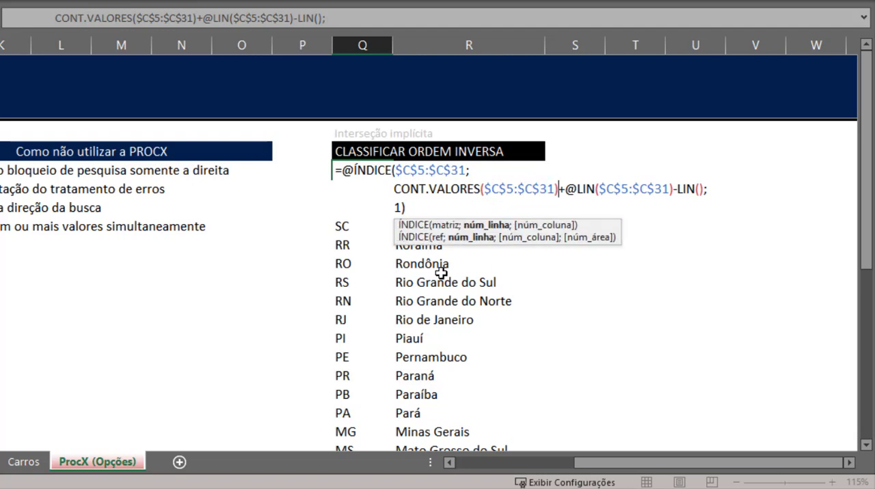
{"action": "key", "text": "shift+Left"}
{"action": "key", "text": "shift+Left"}
{"action": "key", "text": "shift+Left"}
{"action": "key", "text": "shift+Left"}
{"action": "key", "text": "shift+Left"}
{"action": "key", "text": "shift+Left"}
{"action": "key", "text": "shift+Left"}
{"action": "key", "text": "shift+Left"}
{"action": "key", "text": "shift+Left"}
{"action": "key", "text": "shift+Left"}
{"action": "key", "text": "shift+Left"}
{"action": "key", "text": "shift+Left"}
{"action": "key", "text": "shift+Left"}
{"action": "key", "text": "shift+Left"}
{"action": "key", "text": "shift+Left"}
{"action": "key", "text": "shift+Left"}
{"action": "key", "text": "shift+Left"}
{"action": "key", "text": "shift+Left"}
{"action": "key", "text": "shift+Left"}
{"action": "key", "text": "shift+Left"}
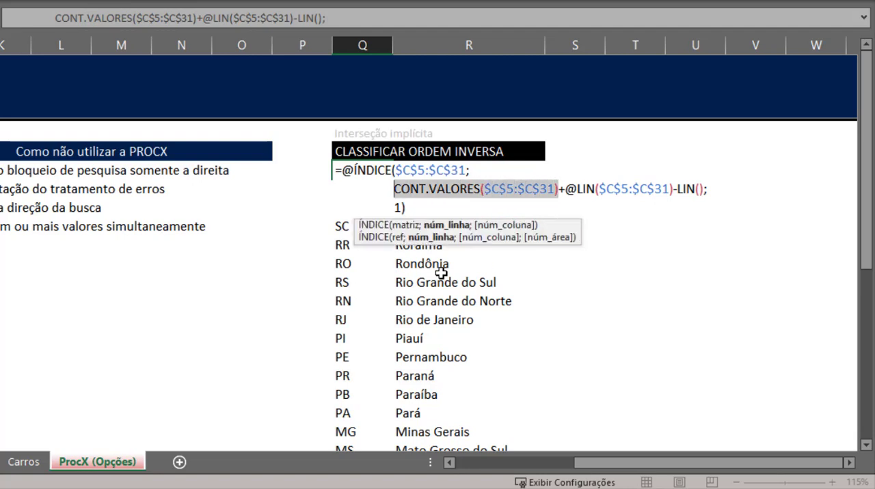
{"action": "key", "text": "F9"}
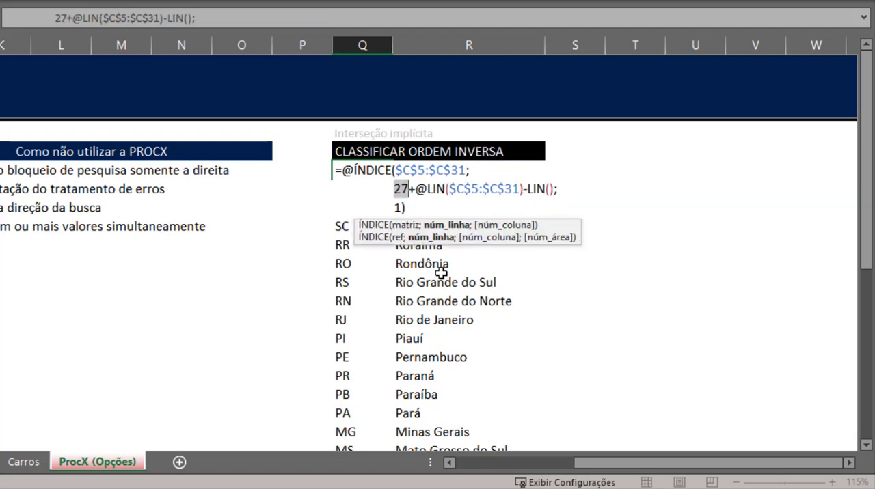
{"action": "key", "text": "ctrl+z"}
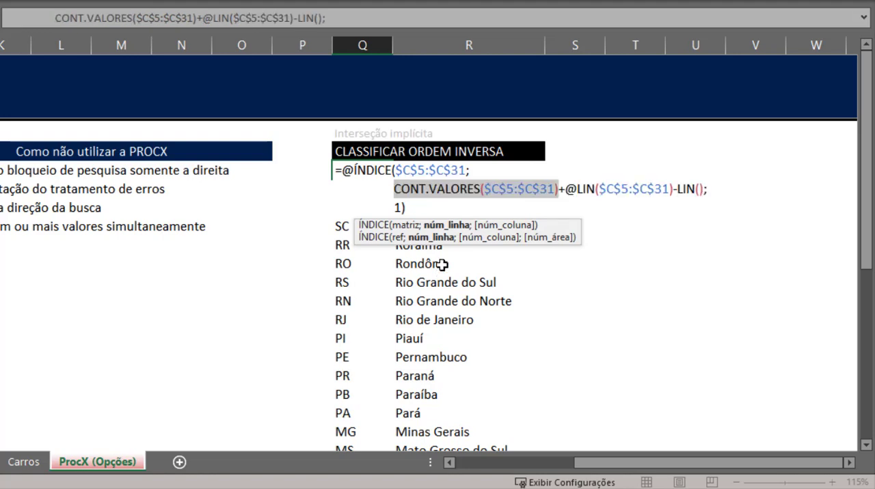
{"action": "left_click", "coordinate": [560, 191]}
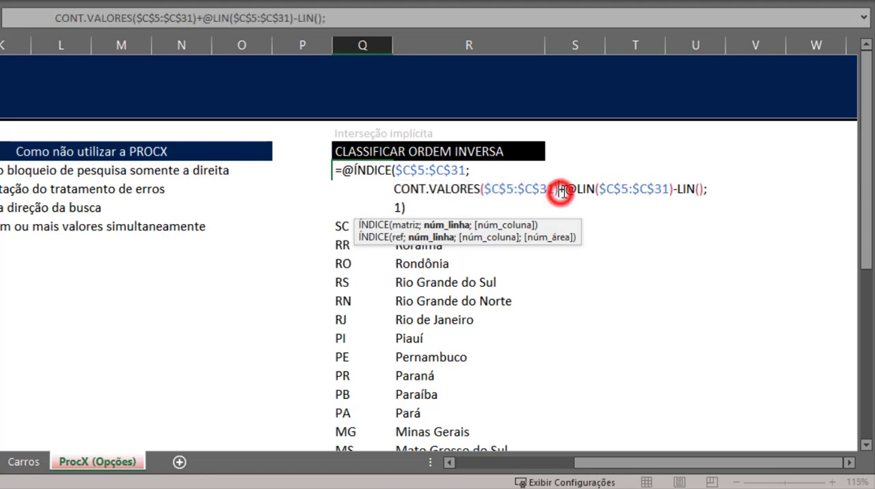
{"action": "left_click", "coordinate": [578, 189]}
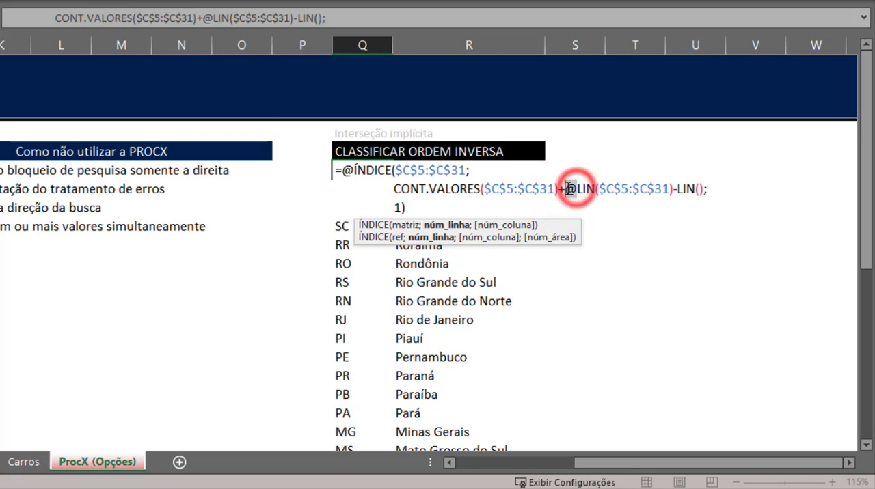
{"action": "left_click", "coordinate": [576, 190]}
{"action": "left_click", "coordinate": [660, 189]}
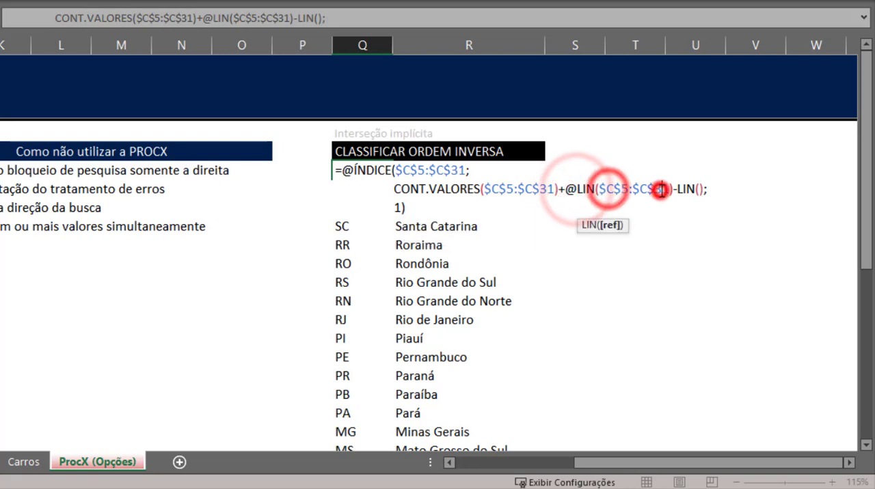
{"action": "left_click", "coordinate": [566, 190]}
{"action": "left_click_drag", "start_coordinate": [598, 189], "coordinate": [674, 189]}
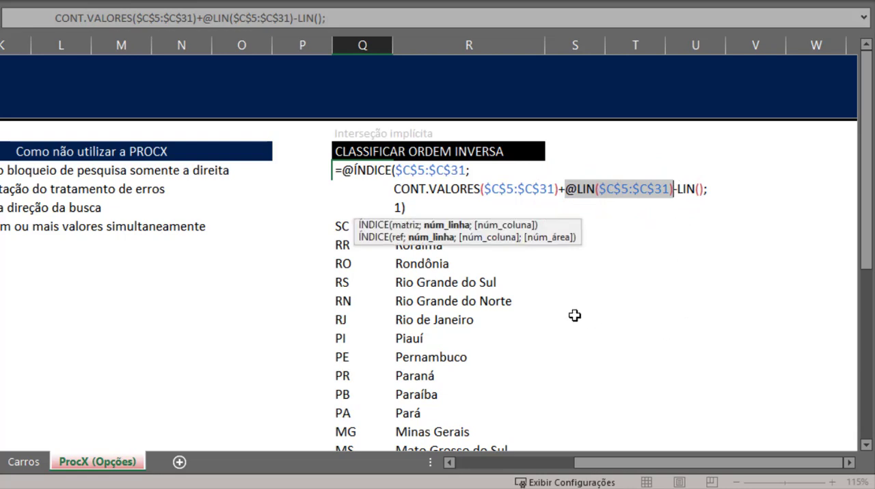
{"action": "type", "text": "5"}
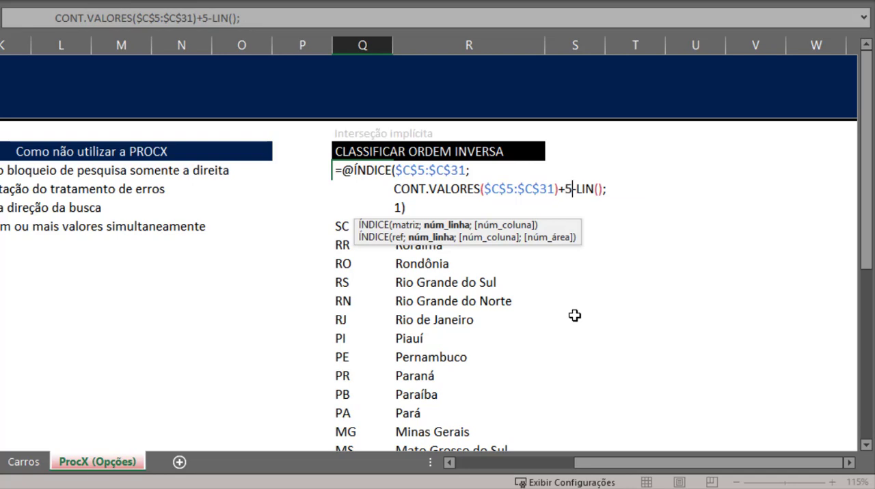
- Evaluate the LIN() function in the Q5 formula's row-number argument in place
{"action": "key", "text": "Right"}
{"action": "key", "text": "Right"}
{"action": "key", "text": "Right"}
{"action": "key", "text": "shift+Left"}
{"action": "key", "text": "shift+Left"}
{"action": "key", "text": "shift+Left"}
{"action": "key", "text": "shift+Left"}
{"action": "key", "text": "shift+Left"}
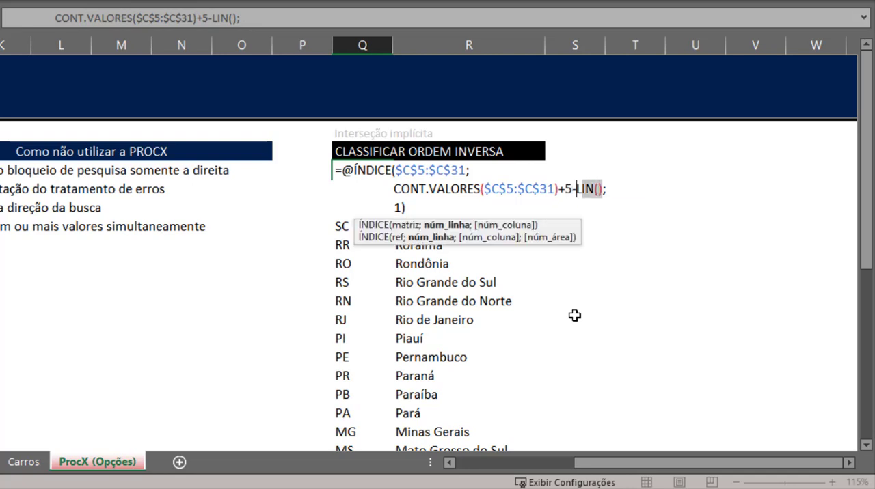
{"action": "key", "text": "F9"}
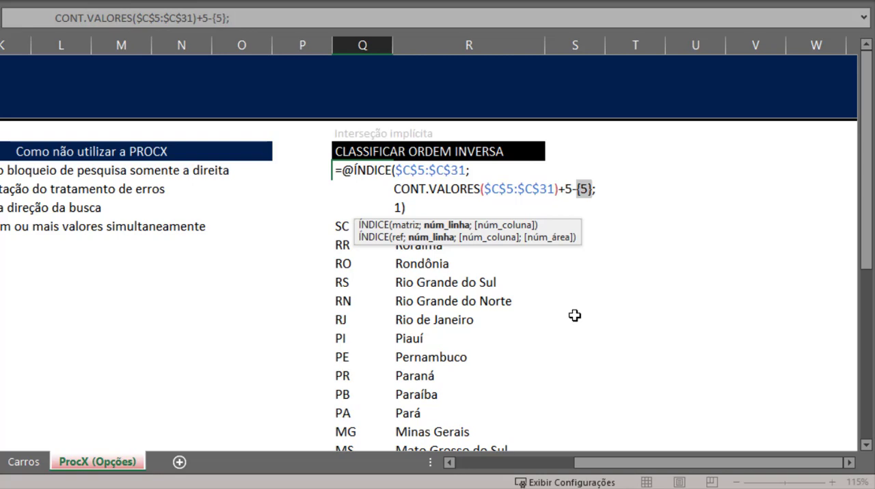
- Compare LIN() with its evaluated value by repeatedly undoing and redoing, and undo the trial edits in the Q5 formula
{"action": "key", "text": "Right"}
{"action": "key", "text": "ctrl+z"}
{"action": "key", "text": "ctrl+y"}
{"action": "key", "text": "ctrl+z"}
{"action": "key", "text": "Left"}
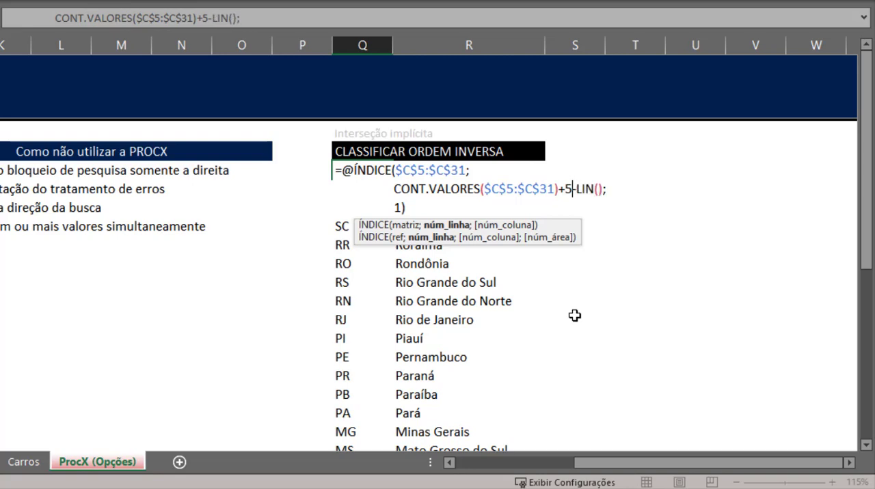
{"action": "key", "text": "ctrl+y"}
{"action": "key", "text": "ctrl+z"}
{"action": "key", "text": "ctrl+y"}
{"action": "key", "text": "ctrl+z"}
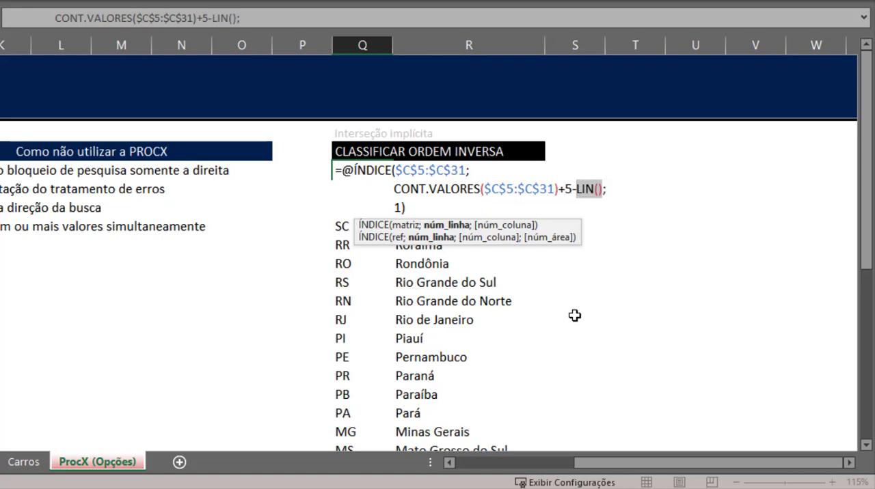
{"action": "key", "text": "ctrl+z"}
{"action": "key", "text": "Left"}
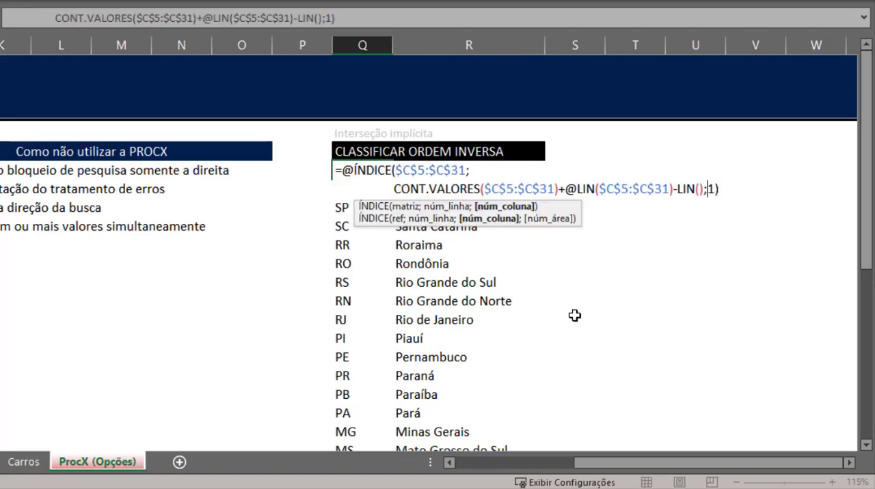
- Evaluate the entire row-number argument of the Q5 formula on its own line, review it against the C5:C31 range, and discard the edit
{"action": "key", "text": "alt+Return"}
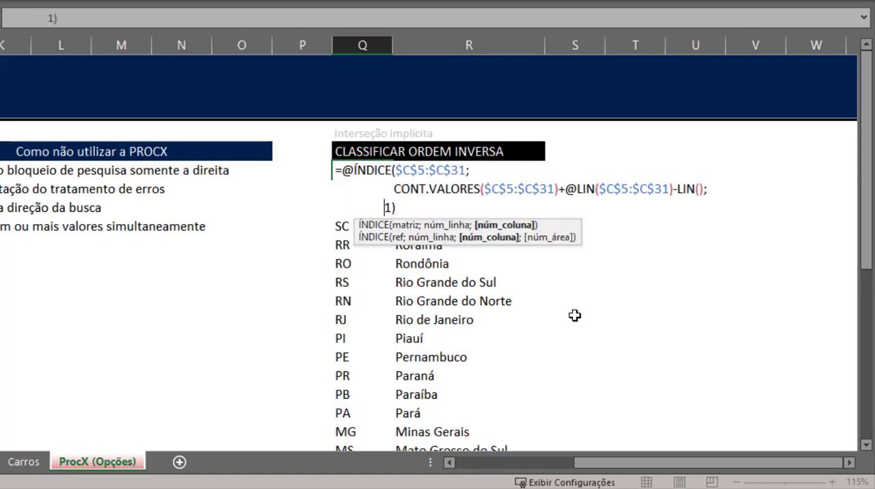
{"action": "key", "text": "Up"}
{"action": "key", "text": "shift+End"}
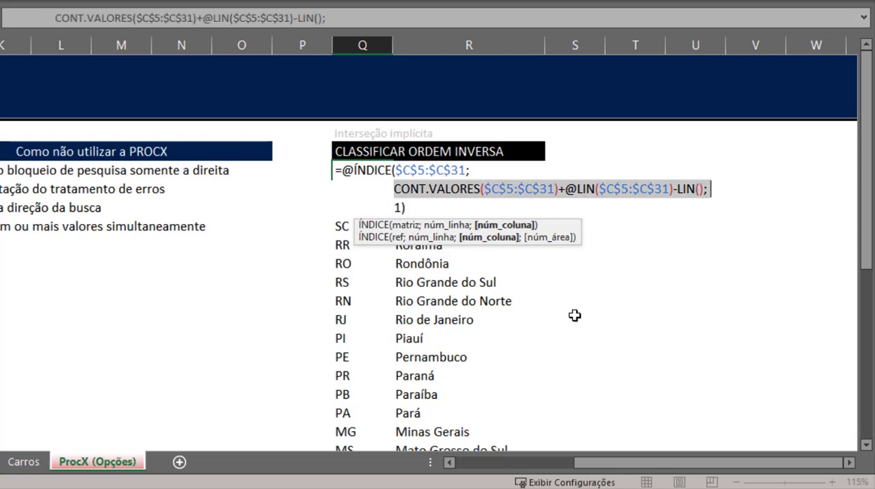
{"action": "key", "text": "shift+Left"}
{"action": "key", "text": "F9"}
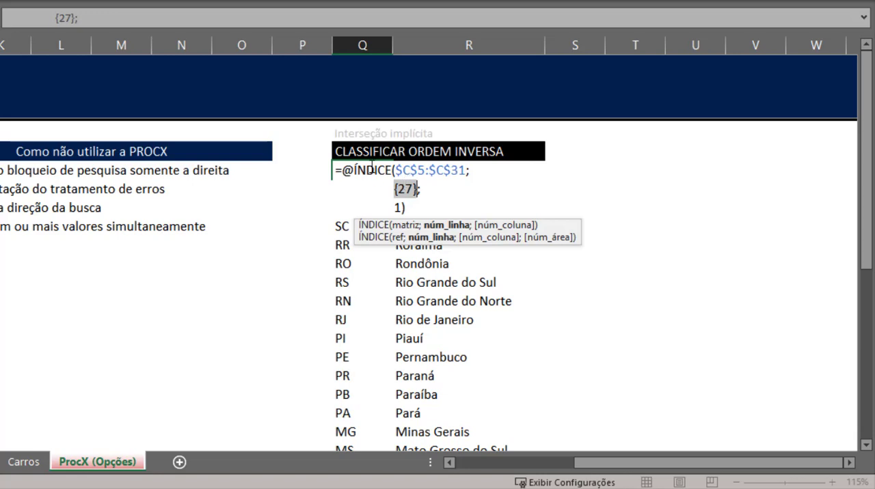
{"action": "left_click_drag", "start_coordinate": [403, 171], "coordinate": [464, 170]}
{"action": "left_click", "coordinate": [413, 189]}
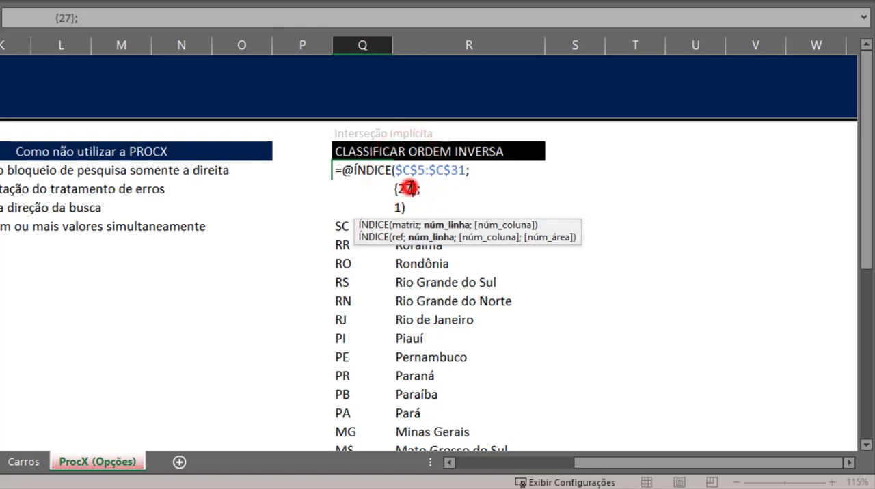
{"action": "key", "text": "ctrl+Return"}
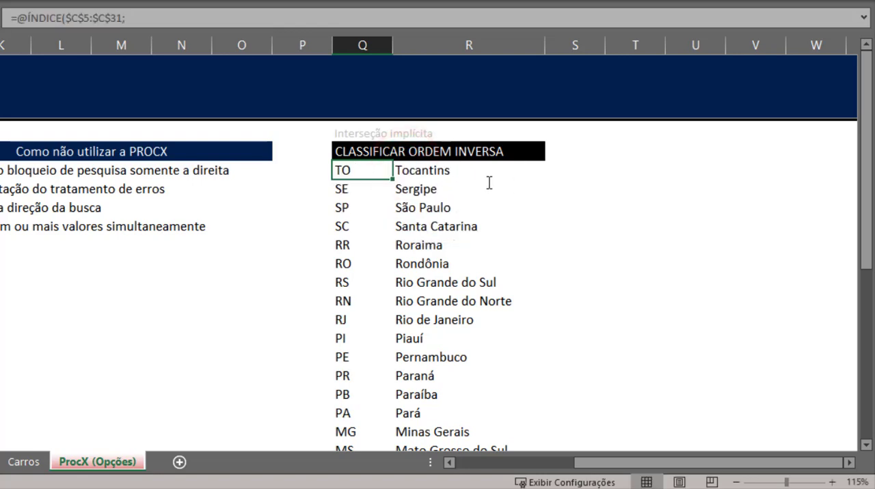
- Check the single-line ÍNDICE formula in Q6 and replace it with a copy of the formatted Q5 formula
{"action": "key", "text": "Down"}
{"action": "key", "text": "F2"}
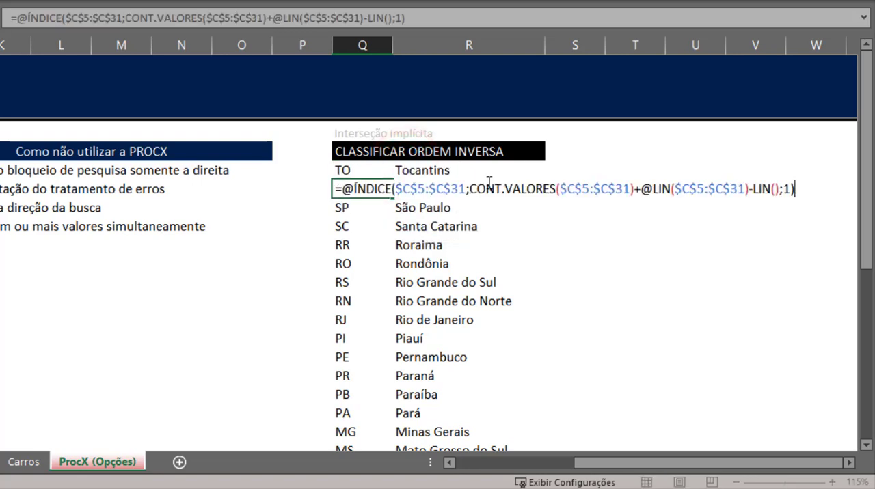
{"action": "key", "text": "Escape"}
{"action": "key", "text": "Up"}
{"action": "key", "text": "ctrl+c"}
{"action": "key", "text": "Down"}
{"action": "key", "text": "ctrl+v"}
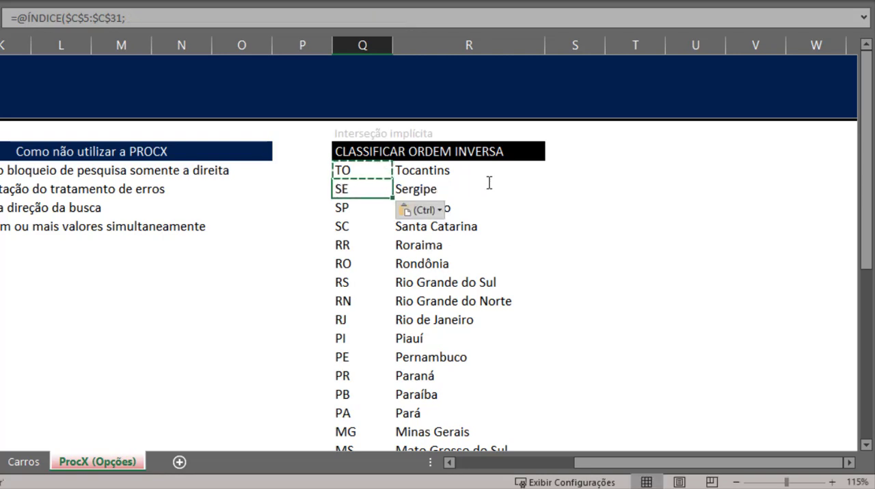
- Put the column argument 1 of the Q6 formula on its own line and try to evaluate the row-number line
{"action": "key", "text": "F2"}
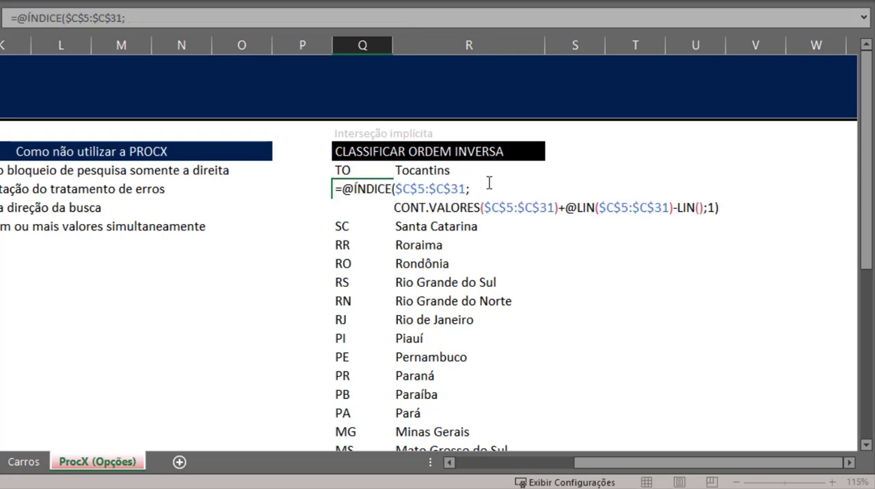
{"action": "key", "text": "Left"}
{"action": "key", "text": "Left"}
{"action": "key", "text": "alt+Return"}
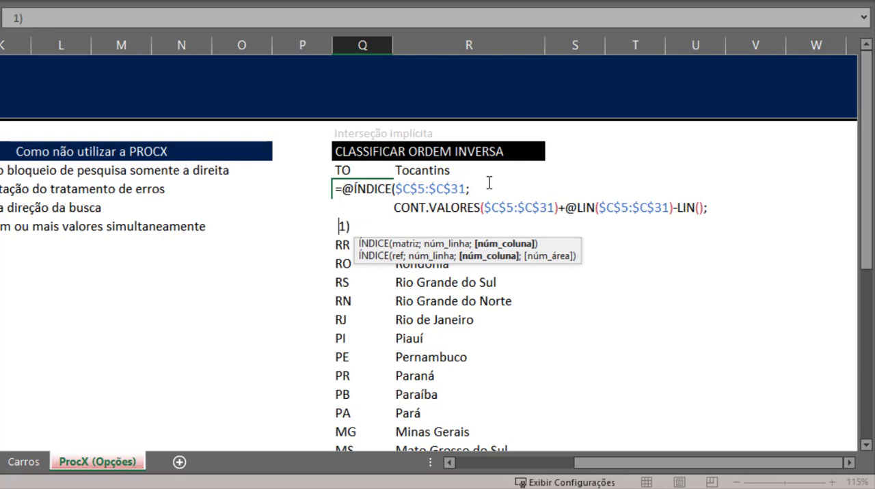
{"action": "key", "text": "Up"}
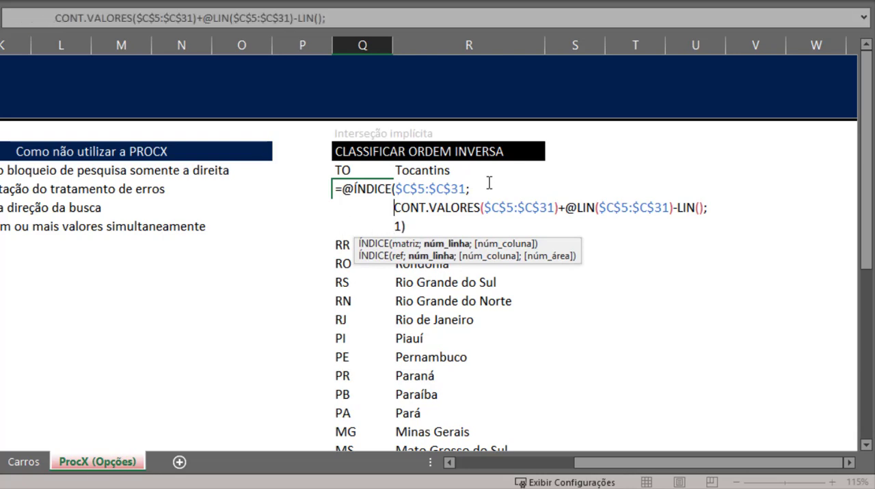
{"action": "key", "text": "shift+End"}
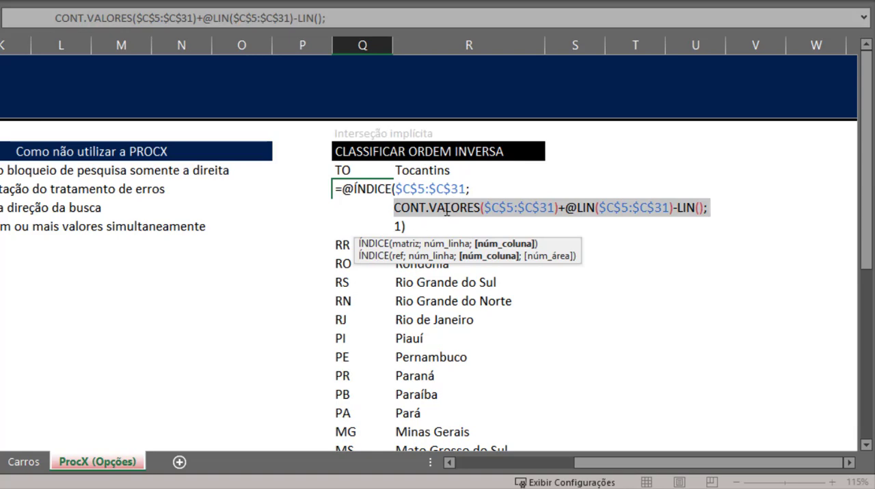
{"action": "key", "text": "Return"}
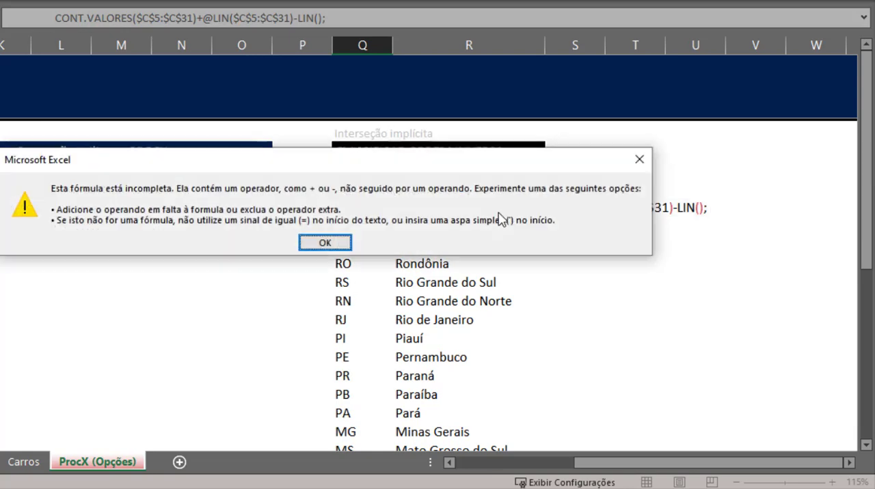
{"action": "left_click", "coordinate": [366, 241]}
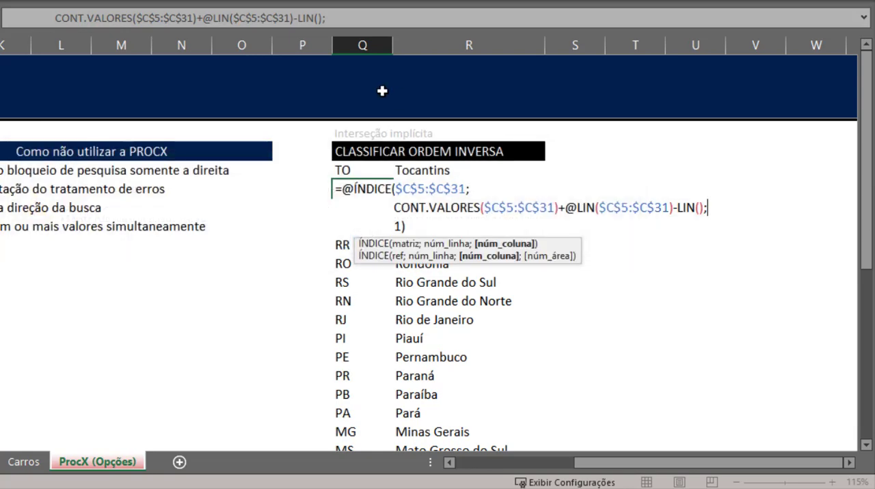
- Evaluate the row-number argument of the ÍNDICE formula in Q6 in place, and leave the formula
{"action": "key", "text": "shift+Home"}
{"action": "key", "text": "F9"}
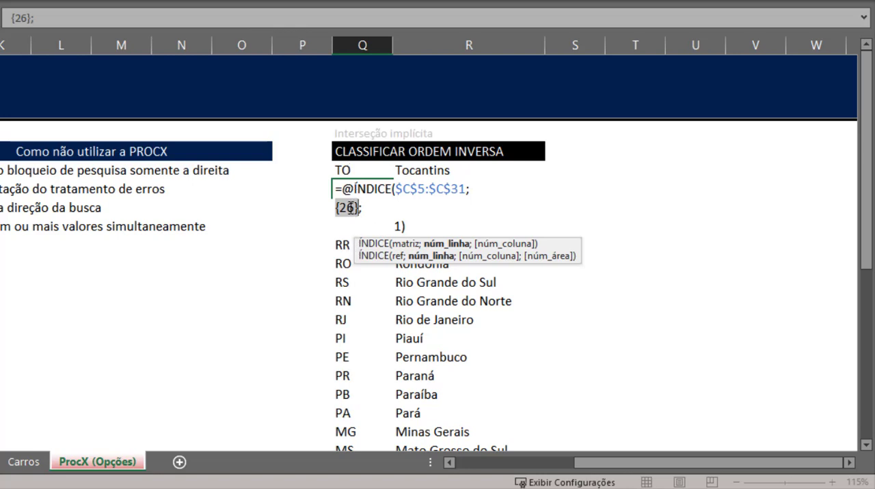
{"action": "key", "text": "ctrl+Return"}
{"action": "key", "text": "Up"}
{"action": "key", "text": "Down"}
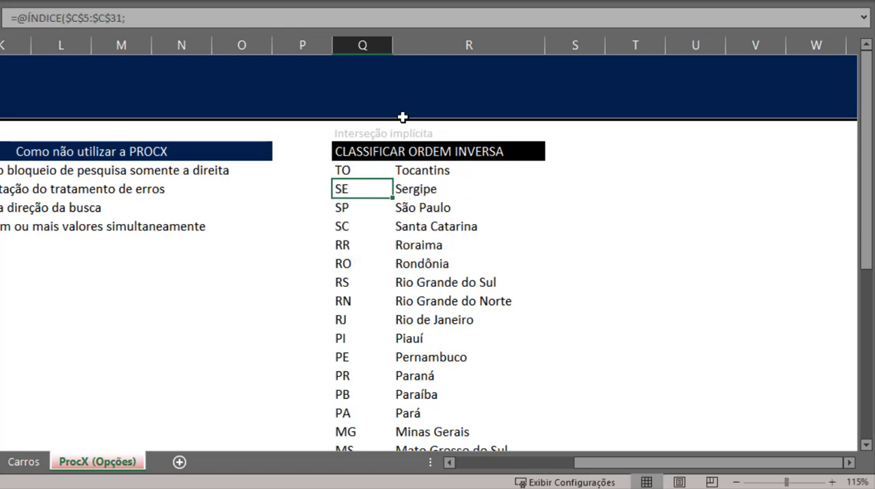
- Check the single-line ÍNDICE formula in Q31, and copy the formatted Q5 formula down over Q6:Q31
{"action": "key", "text": "ctrl+Down"}
{"action": "key", "text": "F2"}
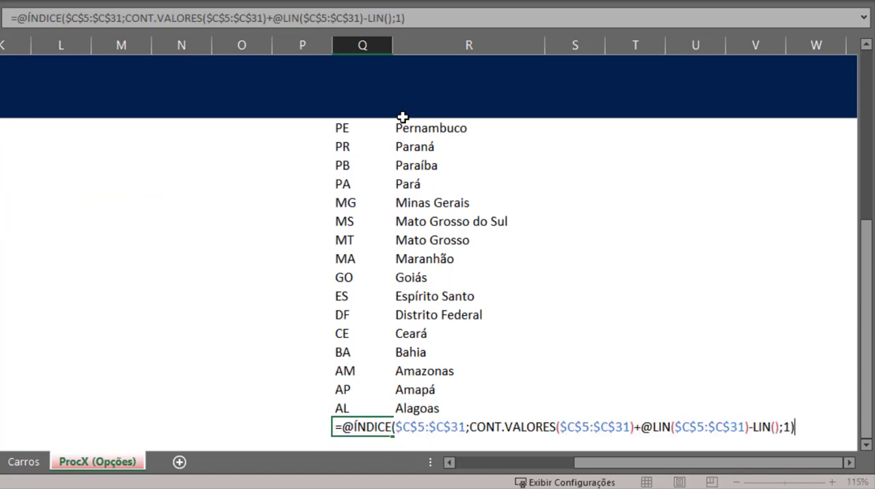
{"action": "key", "text": "Escape"}
{"action": "key", "text": "ctrl+Up"}
{"action": "key", "text": "Down"}
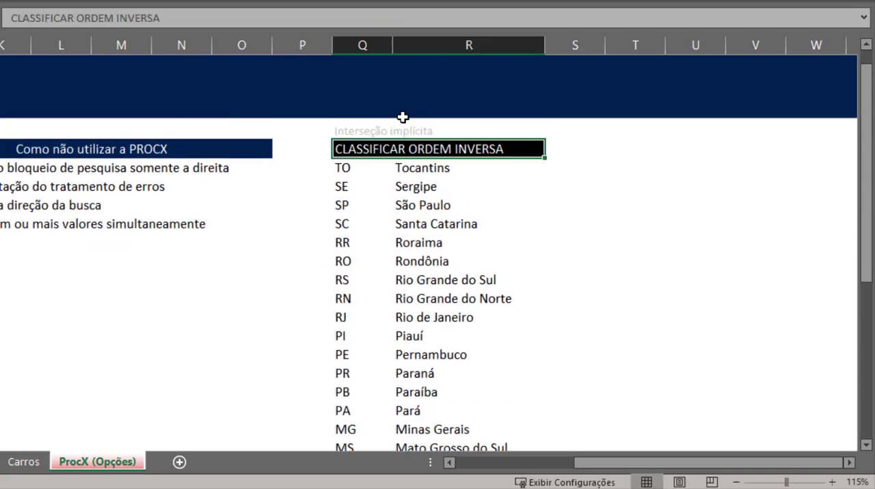
{"action": "key", "text": "Down"}
{"action": "key", "text": "ctrl+c"}
{"action": "key", "text": "Down"}
{"action": "key", "text": "ctrl+shift+Down"}
{"action": "key", "text": "ctrl+v"}
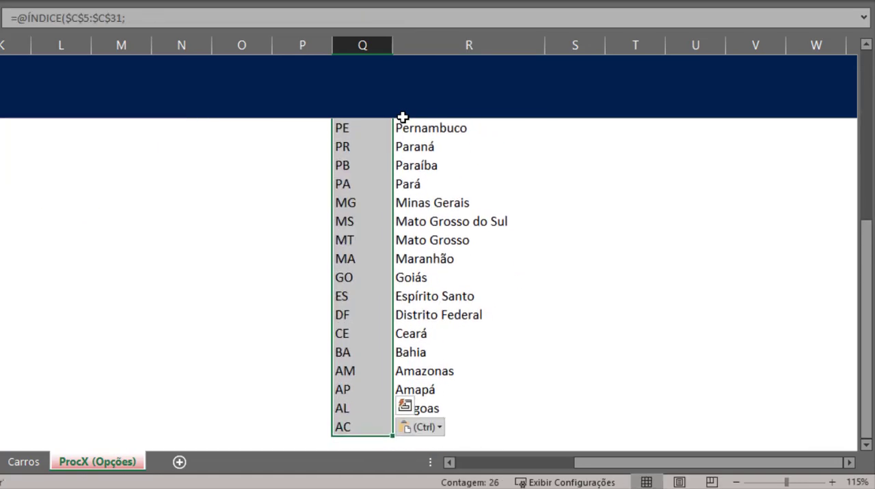
- Put the column argument 1 of the ÍNDICE formula in Q31 on its own line
{"action": "key", "text": "ctrl+Down"}
{"action": "key", "text": "F2"}
{"action": "key", "text": "Left"}
{"action": "key", "text": "Left"}
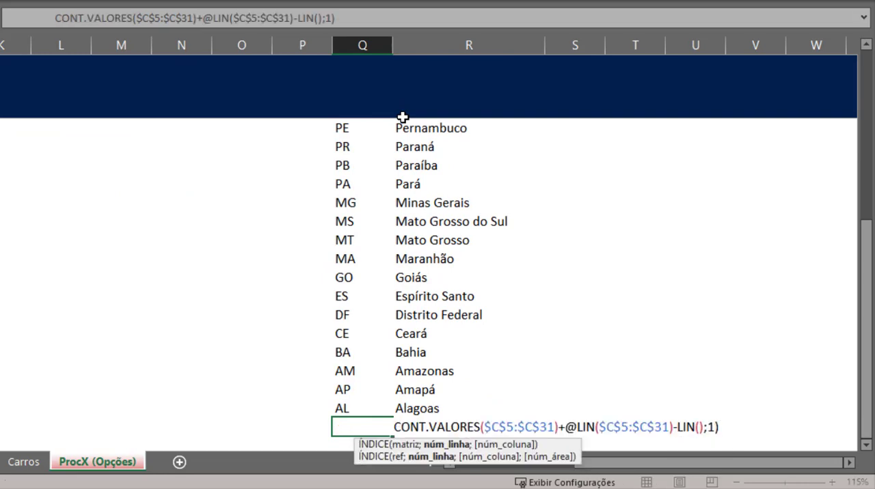
{"action": "key", "text": "shift+Home"}
{"action": "key", "text": "BackSpace"}
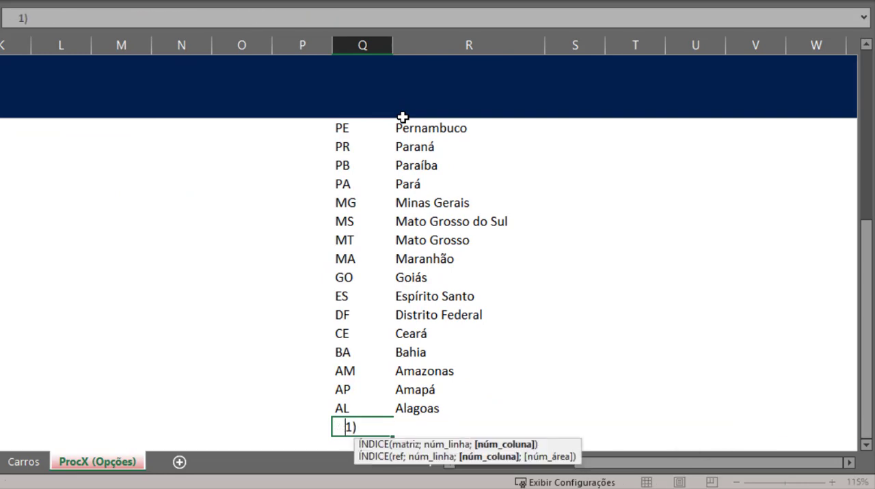
- Evaluate the row-number argument of the ÍNDICE formula in Q31 in place, and discard the edit
{"action": "key", "text": "Up"}
{"action": "key", "text": "Up"}
{"action": "key", "text": "Down"}
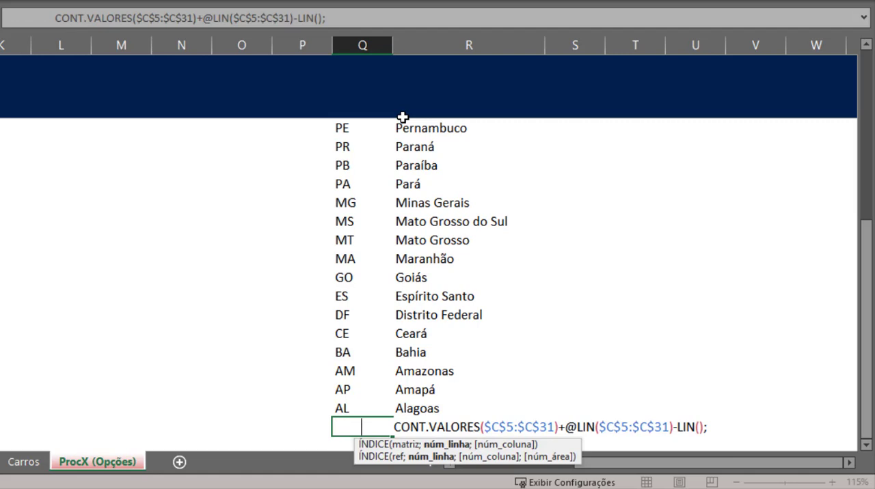
{"action": "key", "text": "shift+End"}
{"action": "key", "text": "shift+Left"}
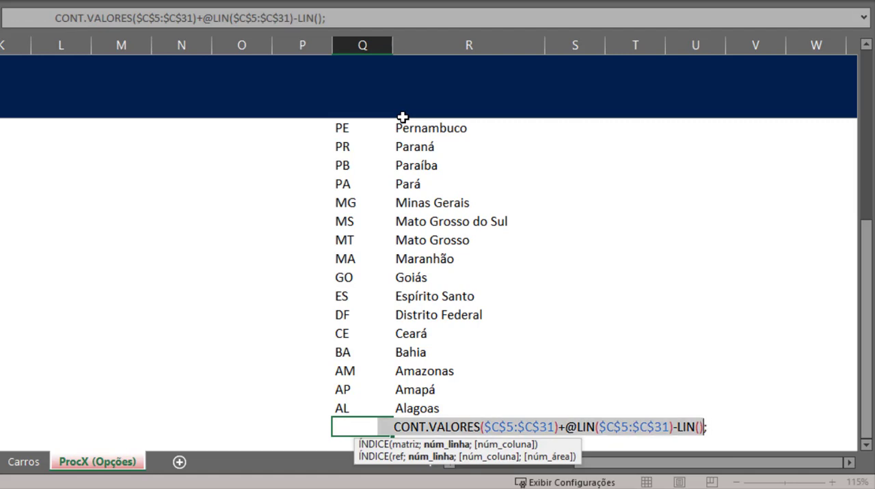
{"action": "key", "text": "F9"}
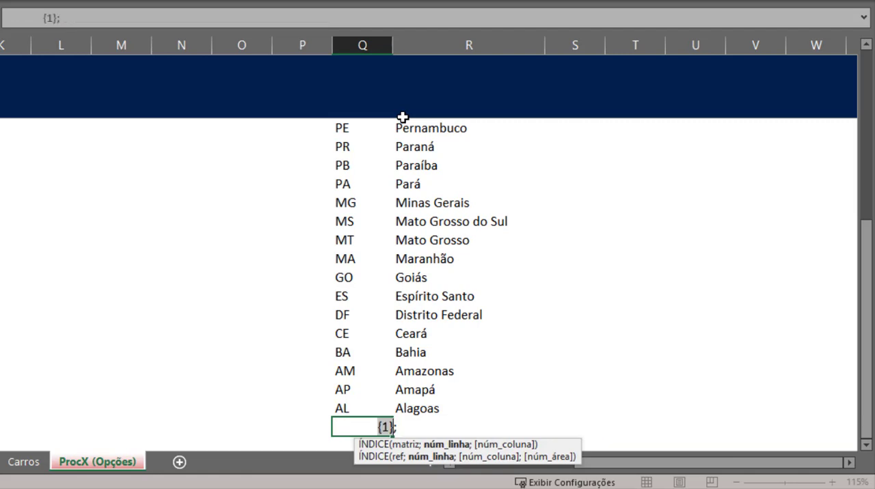
{"action": "key", "text": "ctrl+z"}
{"action": "key", "text": "Escape"}
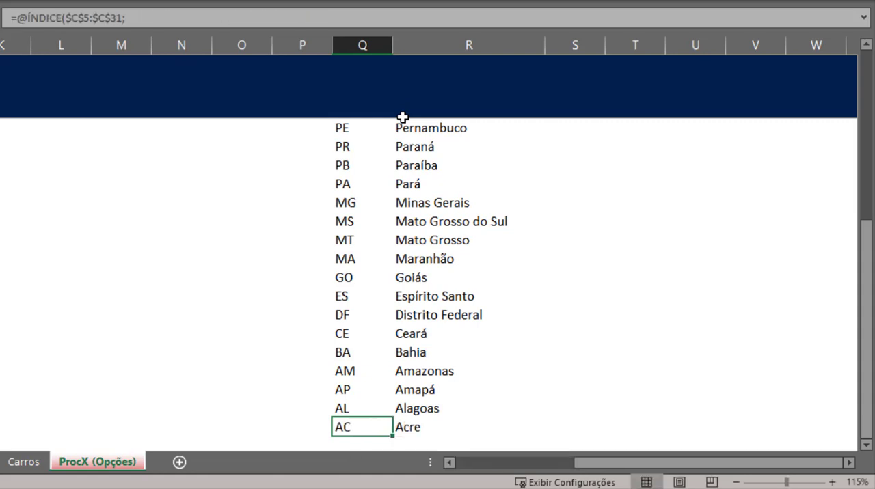
- Review the CLASSIFICAR ORDEM INVERSA helper table from its last row up to its header and first states
{"action": "key", "text": "Left"}
{"action": "key", "text": "Left"}
{"action": "key", "text": "Up"}
{"action": "key", "text": "Up"}
{"action": "key", "text": "Up"}
{"action": "key", "text": "Right"}
{"action": "key", "text": "Right"}
{"action": "key", "text": "ctrl+Up"}
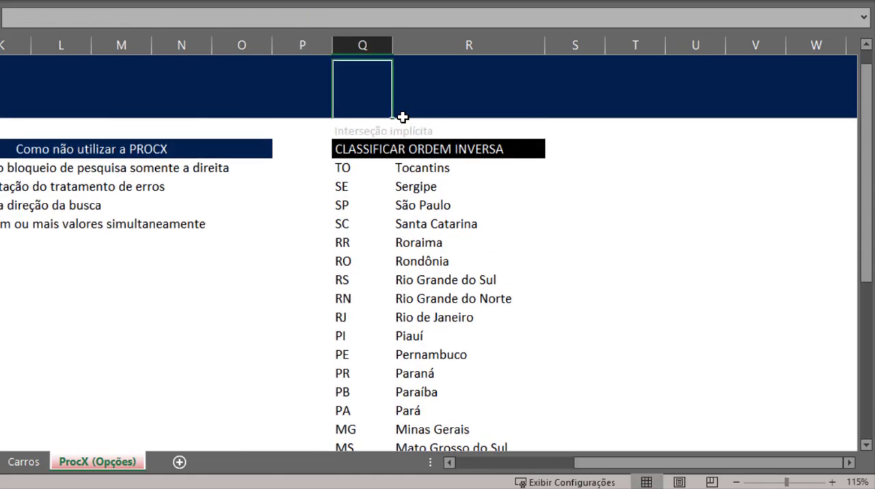
{"action": "key", "text": "Down"}
{"action": "key", "text": "Up"}
{"action": "key", "text": "shift+Down"}
{"action": "key", "text": "shift+Down"}
{"action": "key", "text": "shift+Down"}
{"action": "key", "text": "shift+Down"}
{"action": "key", "text": "shift+Down"}
{"action": "key", "text": "shift+Down"}
{"action": "key", "text": "shift+Down"}
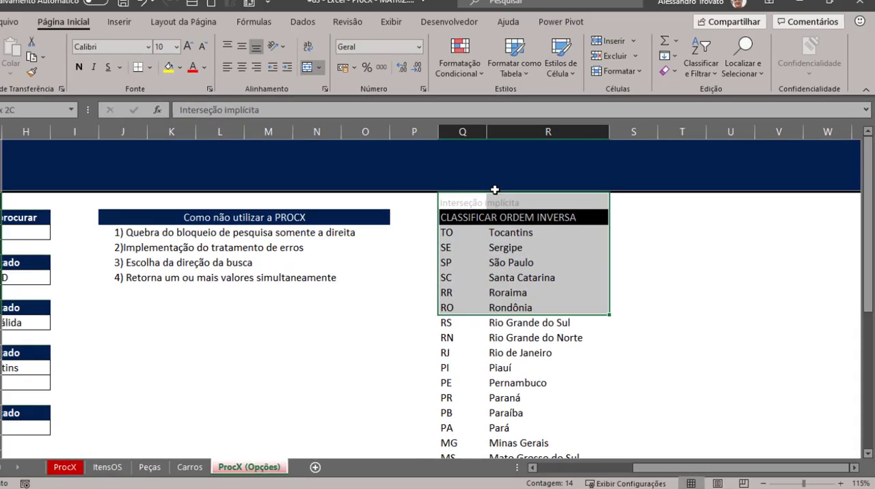
{"action": "key", "text": "shift+Down"}
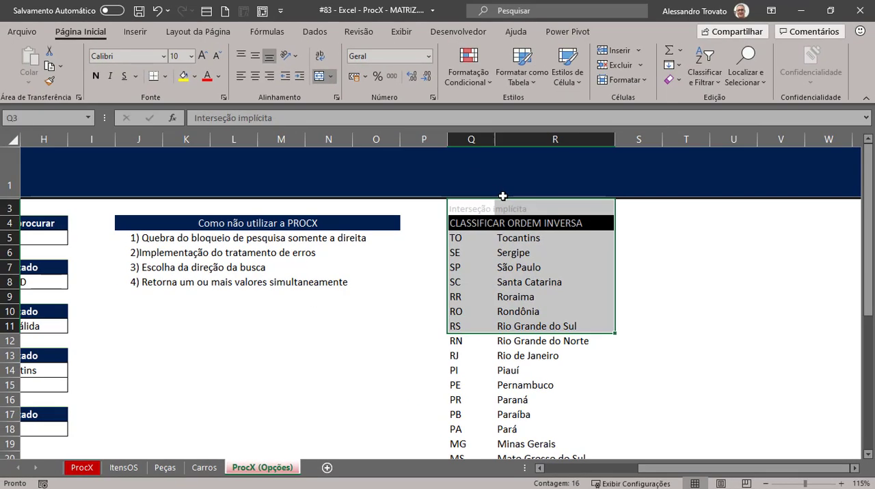
- Start a PROCV formula in G15, the empty result cell of item 3, with G5 as the lookup value
{"action": "key", "text": "Left"}
{"action": "key", "text": "Left"}
{"action": "key", "text": "Left"}
{"action": "key", "text": "Left"}
{"action": "key", "text": "Left"}
{"action": "key", "text": "Left"}
{"action": "key", "text": "Left"}
{"action": "key", "text": "Left"}
{"action": "key", "text": "Left"}
{"action": "key", "text": "Left"}
{"action": "key", "text": "Left"}
{"action": "key", "text": "Left"}
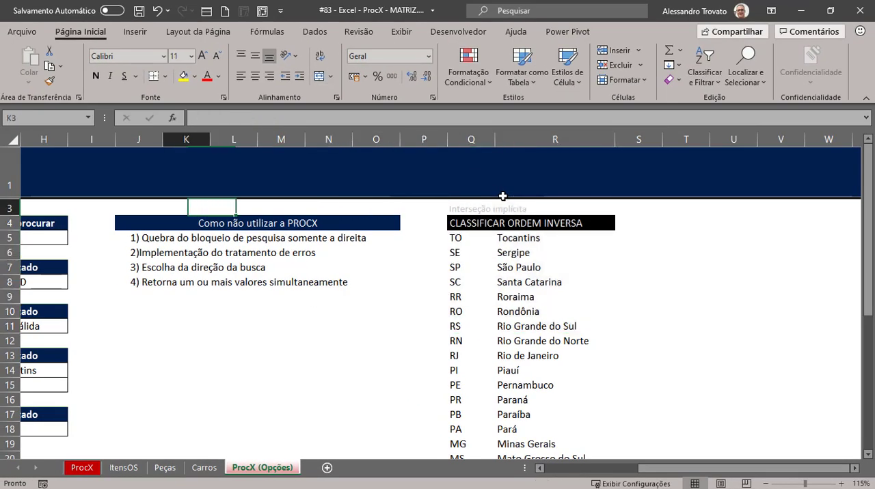
{"action": "key", "text": "Left"}
{"action": "key", "text": "Left"}
{"action": "key", "text": "Left"}
{"action": "scroll", "coordinate": [502, 205], "scroll_direction": "down", "scroll_amount": 2}
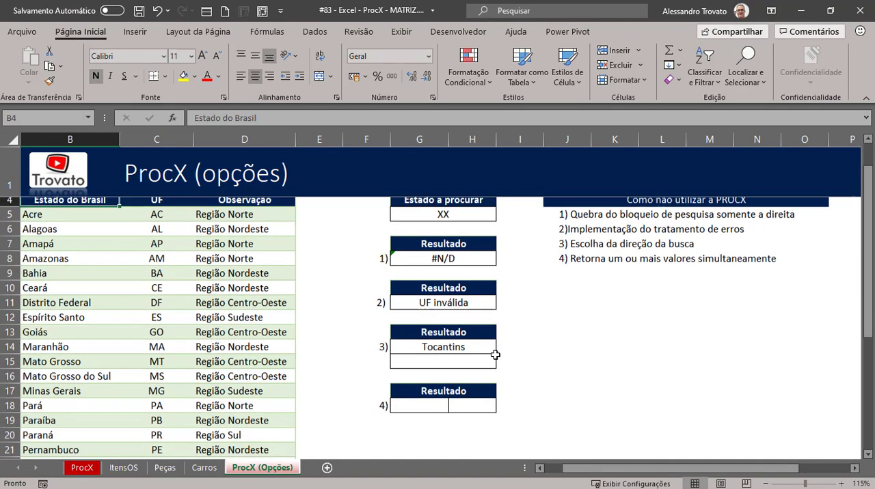
{"action": "left_click", "coordinate": [443, 307]}
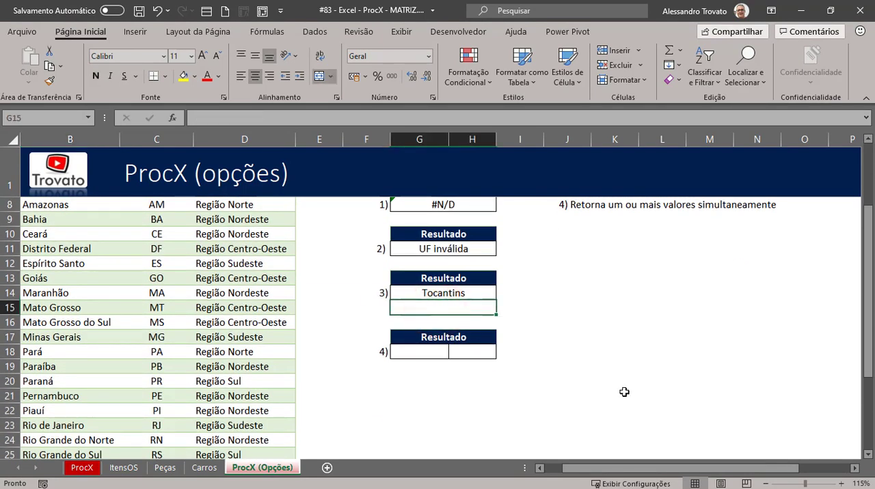
{"action": "type", "text": "=PROCV("}
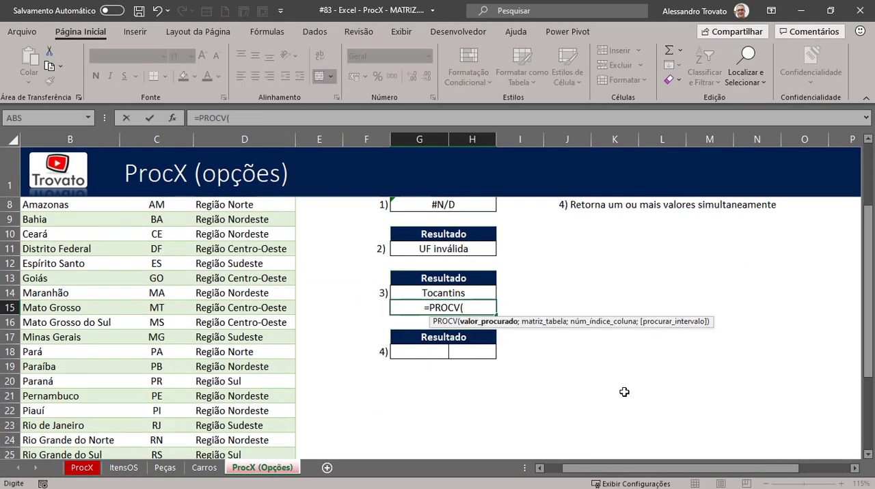
{"action": "key", "text": "Up"}
{"action": "key", "text": "Up"}
{"action": "key", "text": "Up"}
{"action": "key", "text": "Up"}
{"action": "key", "text": "Up"}
{"action": "key", "text": "Up"}
{"action": "key", "text": "Up"}
{"action": "key", "text": "Up"}
{"action": "key", "text": "Up"}
{"action": "key", "text": "Up"}
{"action": "key", "text": "Up"}
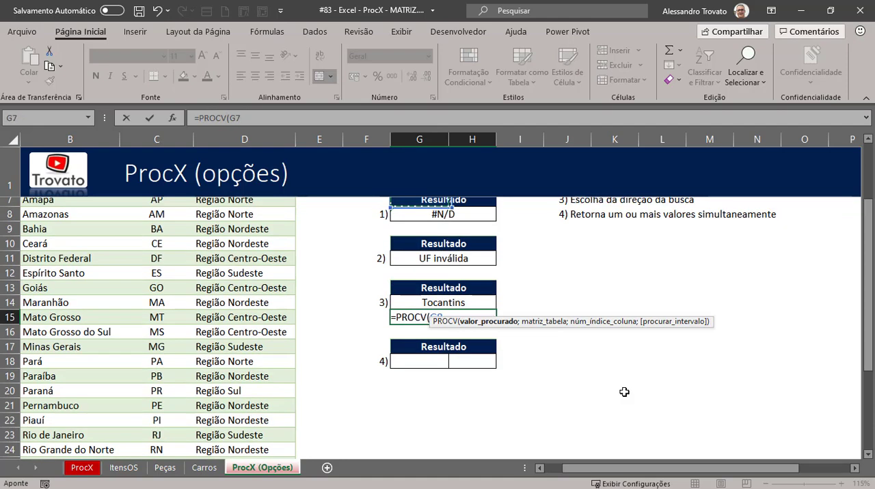
{"action": "key", "text": "Down"}
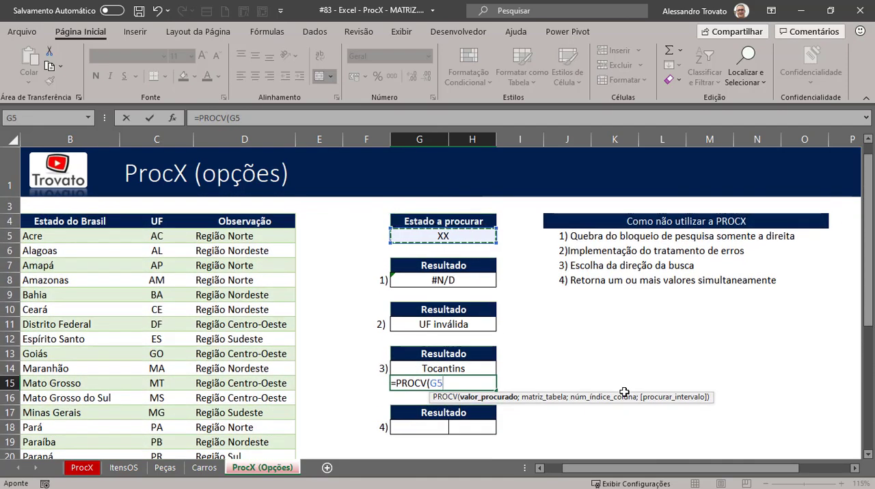
- Set the reverse-order helper table Q5:R31 as the table array of the PROCV formula in G15
{"action": "type", "text": ";"}
{"action": "key", "text": "Right"}
{"action": "key", "text": "Right"}
{"action": "key", "text": "Right"}
{"action": "key", "text": "Right"}
{"action": "key", "text": "Right"}
{"action": "key", "text": "Right"}
{"action": "key", "text": "Right"}
{"action": "key", "text": "Right"}
{"action": "key", "text": "Right"}
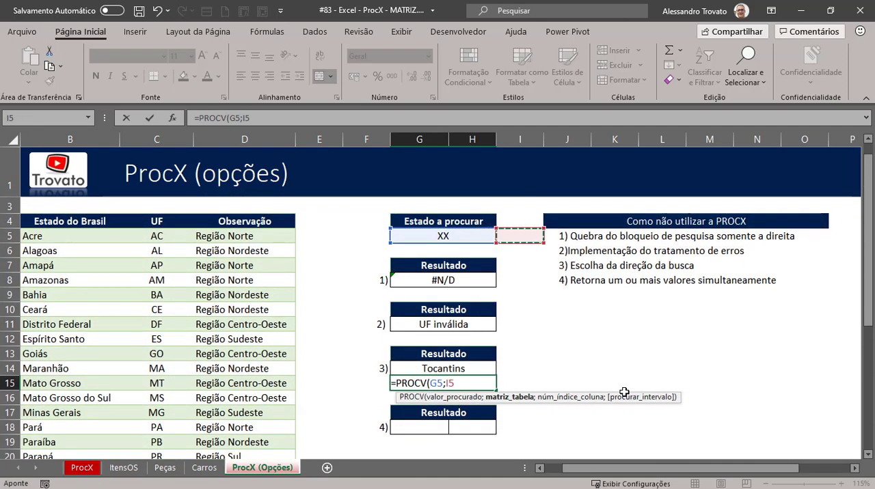
{"action": "key", "text": "Right"}
{"action": "key", "text": "Right"}
{"action": "key", "text": "Right"}
{"action": "key", "text": "Right"}
{"action": "key", "text": "Left"}
{"action": "key", "text": "Left"}
{"action": "key", "text": "Left"}
{"action": "key", "text": "Left"}
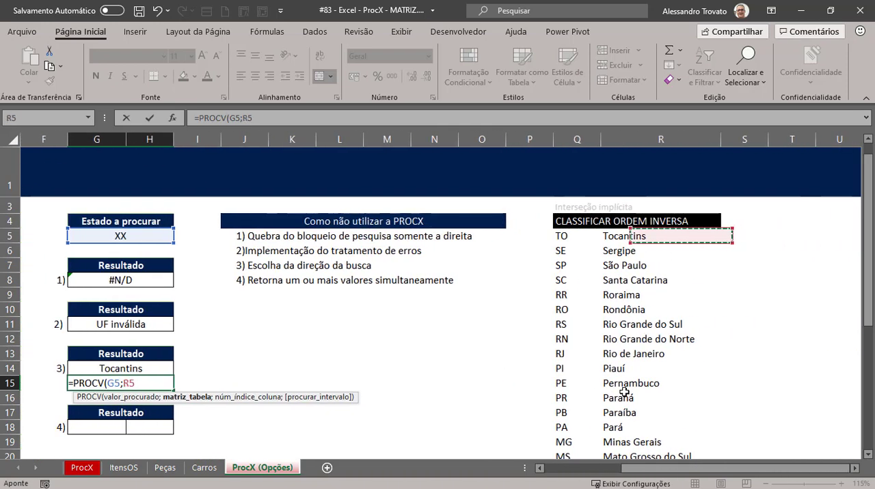
{"action": "key", "text": "Right"}
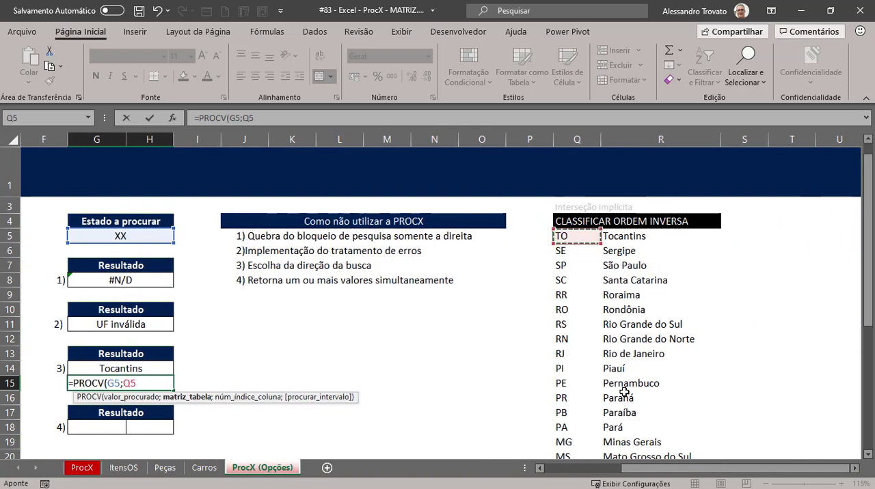
{"action": "key", "text": "shift+Right"}
{"action": "key", "text": "ctrl+shift+Down"}
- Finish the G15 PROCV formula with column index 2 and approximate match 1
{"action": "type", "text": ";"}
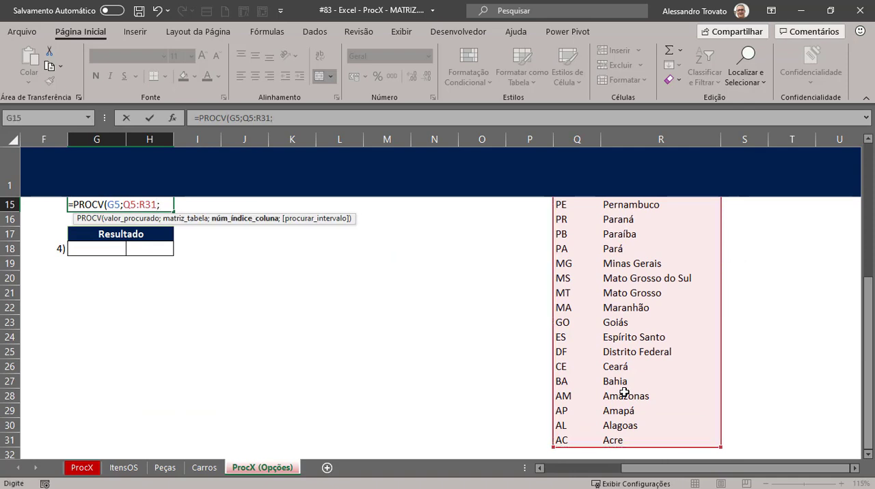
{"action": "type", "text": "2;"}
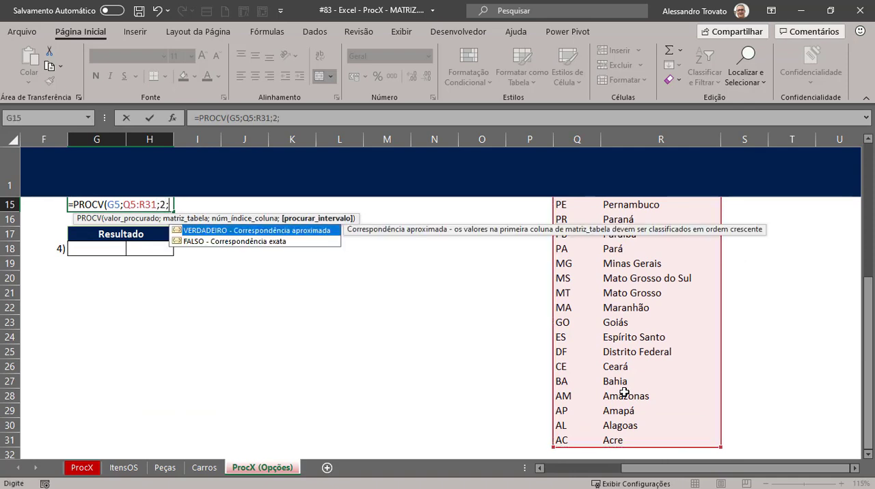
{"action": "type", "text": "1)"}
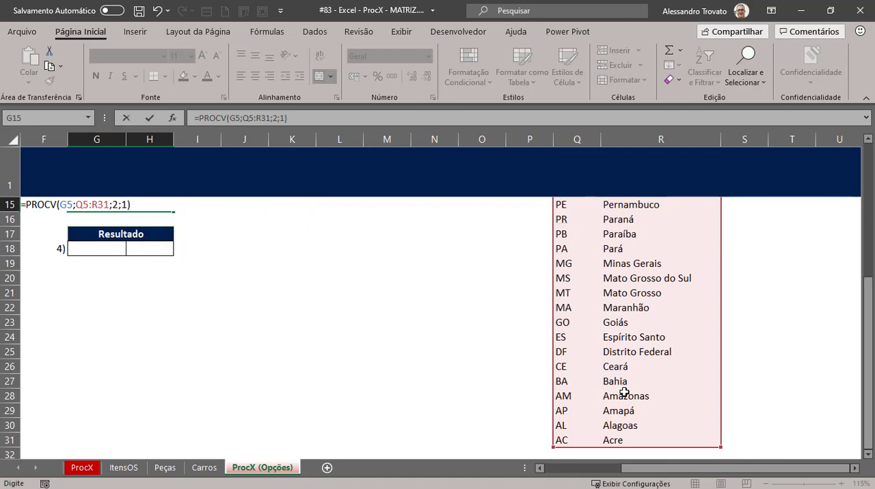
{"action": "key", "text": "Return"}
- Return to the state lookup table and review the two item 3 results beside it
{"action": "key", "text": "Up"}
{"action": "key", "text": "Up"}
{"action": "key", "text": "Up"}
{"action": "key", "text": "Up"}
{"action": "key", "text": "Left"}
{"action": "key", "text": "Down"}
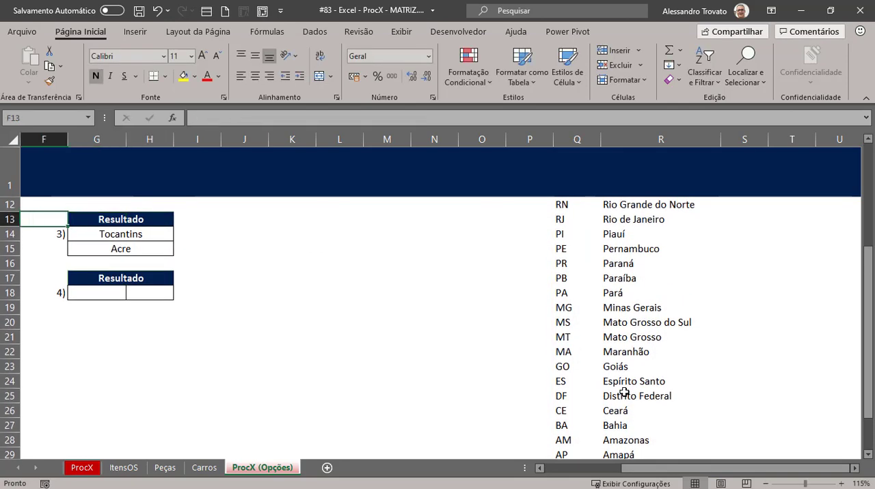
{"action": "key", "text": "Left"}
{"action": "key", "text": "Left"}
{"action": "key", "text": "Left"}
{"action": "key", "text": "Up"}
{"action": "key", "text": "Up"}
{"action": "scroll", "coordinate": [612, 390], "scroll_direction": "up", "scroll_amount": 2}
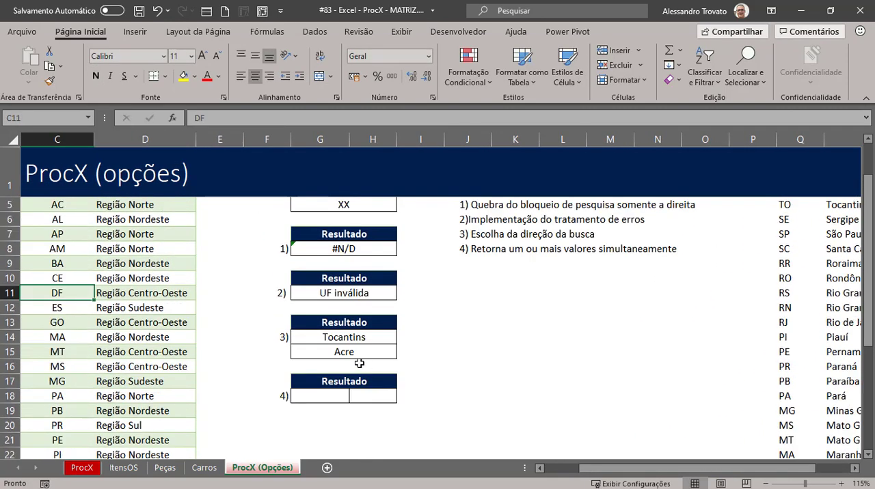
{"action": "left_click", "coordinate": [346, 351]}
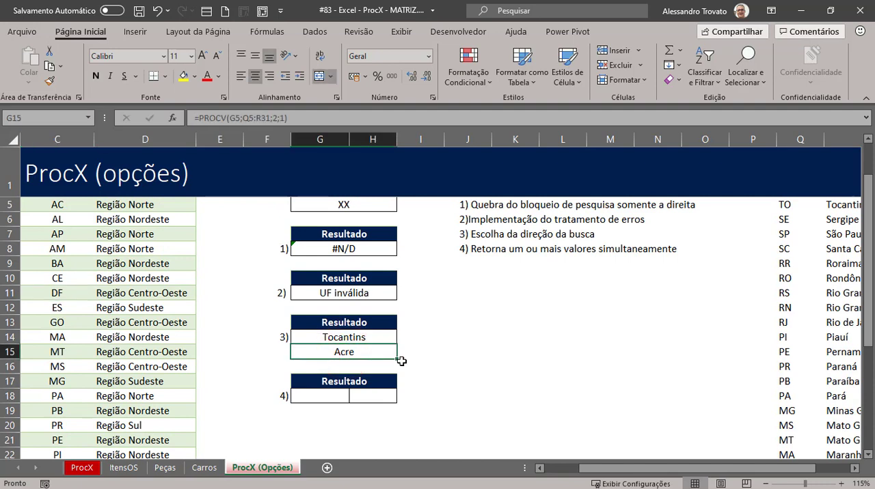
- Compare G14 with G15, inspect the PROCV formula in G15, and check the helper-table formulas behind it
{"action": "key", "text": "Up"}
{"action": "key", "text": "Down"}
{"action": "key", "text": "Up"}
{"action": "key", "text": "Down"}
{"action": "key", "text": "F2"}
{"action": "key", "text": "Escape"}
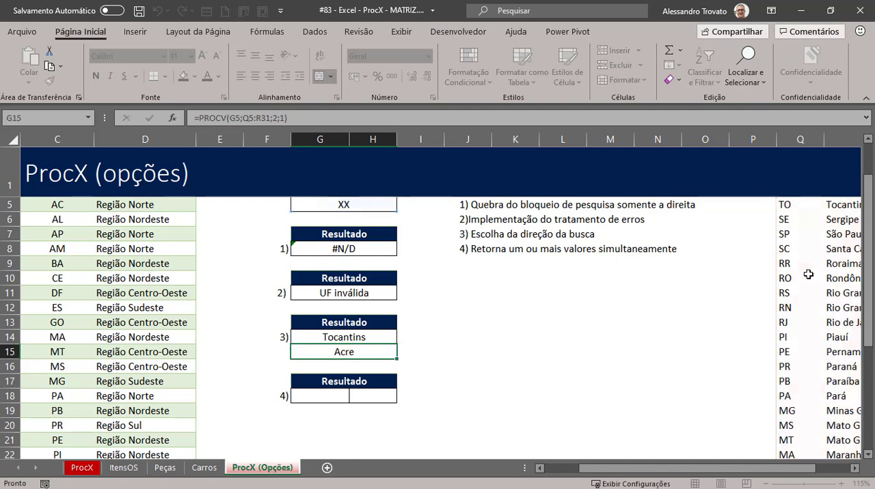
{"action": "left_click", "coordinate": [794, 277]}
{"action": "left_click", "coordinate": [829, 249]}
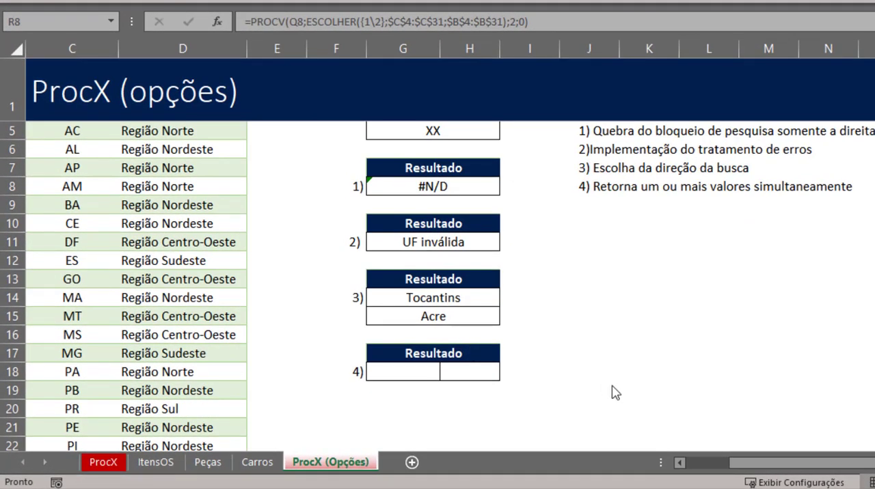
- Review the item 1 result in G8 and the two empty item 4 result cells G18:H18
{"action": "left_click", "coordinate": [456, 191]}
{"action": "left_click", "coordinate": [448, 219]}
{"action": "mouse_move", "coordinate": [409, 367]}
{"action": "left_mouse_down"}
{"action": "mouse_move", "coordinate": [472, 370]}
{"action": "mouse_move", "coordinate": [453, 370]}
{"action": "left_mouse_up"}
{"action": "left_click", "coordinate": [419, 376]}
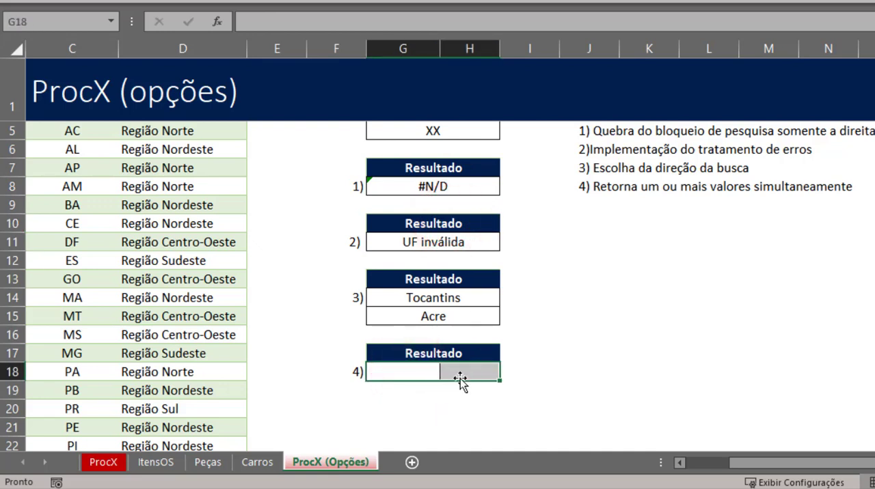
- Reuse the G8 formula in G18 as =PROCV(G5;ESCOLHER({1\2};$C$4:$C$31;$B$4:$B$31);2;0)
{"action": "scroll", "coordinate": [460, 378], "scroll_direction": "up", "scroll_amount": 1}
{"action": "left_click", "coordinate": [455, 222]}
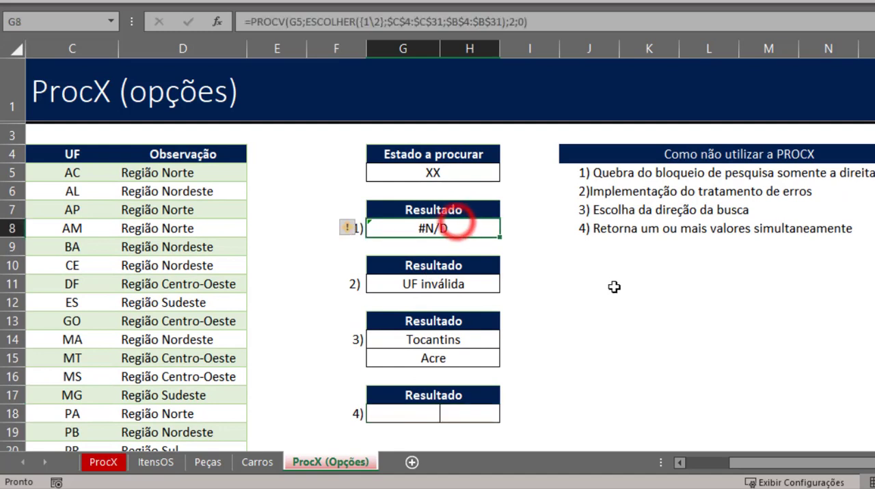
{"action": "key", "text": "F2"}
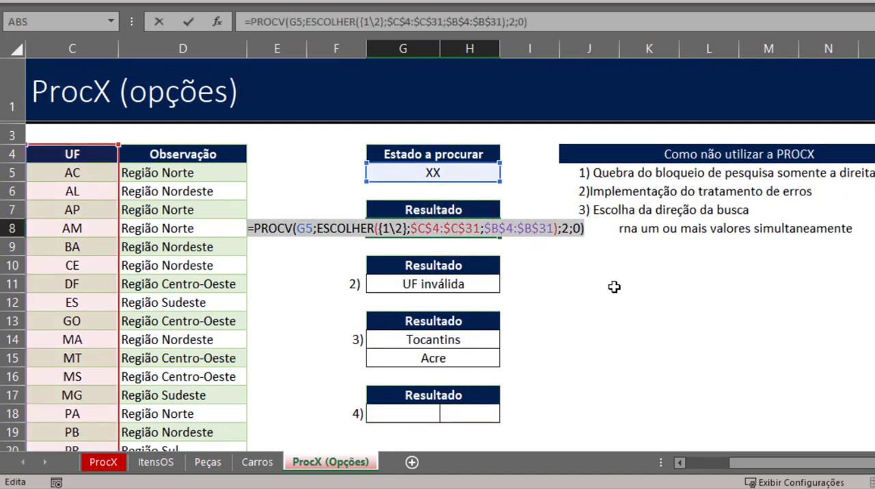
{"action": "key", "text": "Escape"}
{"action": "key", "text": "Down"}
{"action": "key", "text": "Down"}
{"action": "key", "text": "Down"}
{"action": "key", "text": "Down"}
{"action": "key", "text": "Down"}
{"action": "key", "text": "Down"}
{"action": "key", "text": "Down"}
{"action": "key", "text": "Down"}
{"action": "key", "text": "Down"}
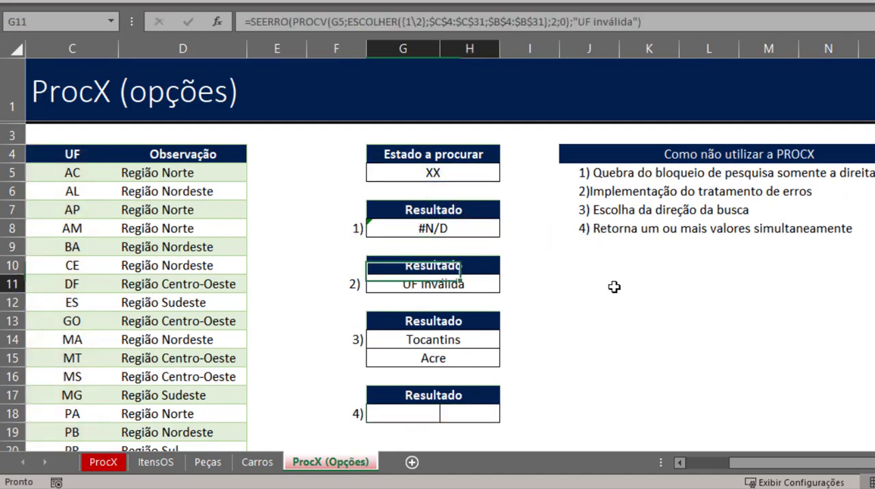
{"action": "key", "text": "Down"}
{"action": "key", "text": "F2"}
{"action": "key", "text": "ctrl+v"}
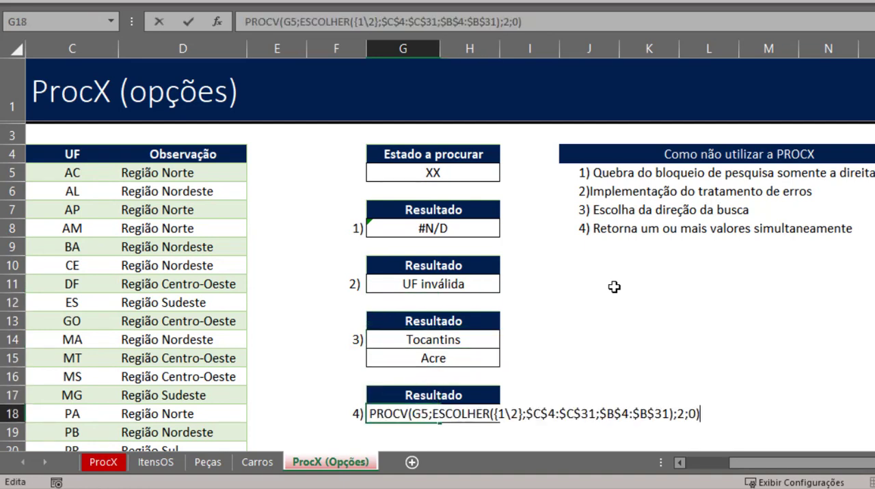
{"action": "type", "text": "="}
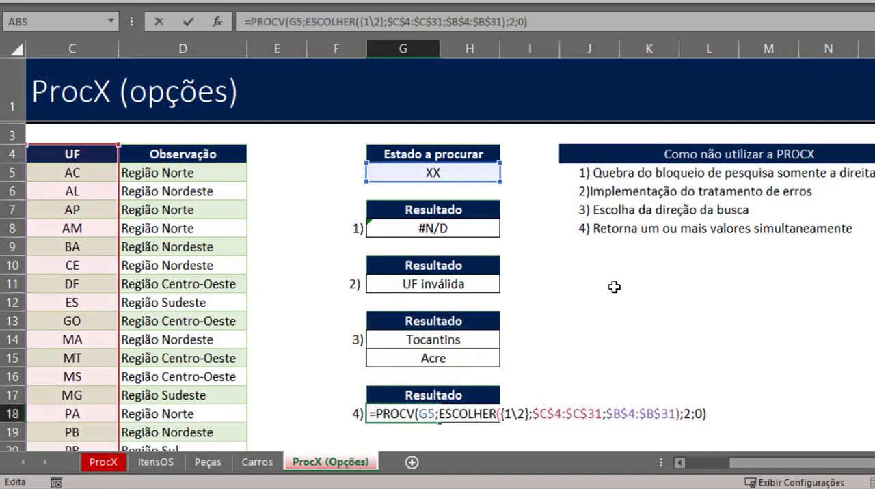
{"action": "key", "text": "Return"}
{"action": "key", "text": "Up"}
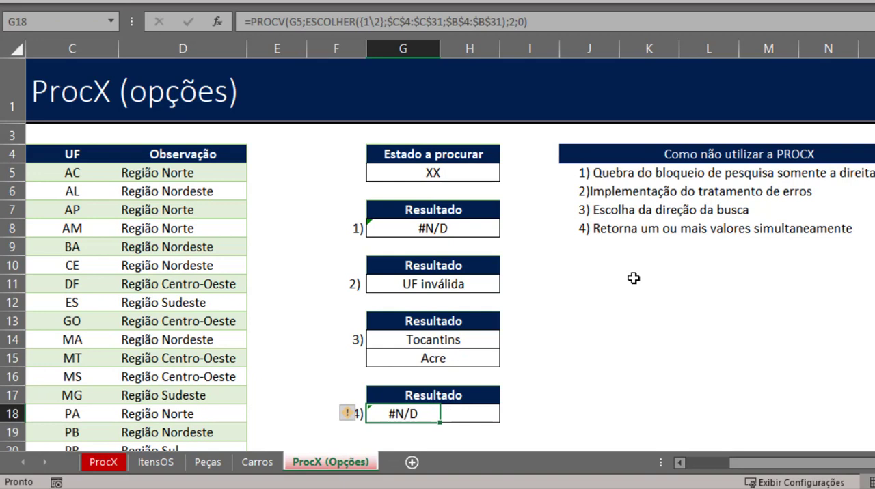
- Set the state to look up in G5 to BA
{"action": "left_click", "coordinate": [461, 173]}
{"action": "type", "text": "BA"}
{"action": "key", "text": "Return"}
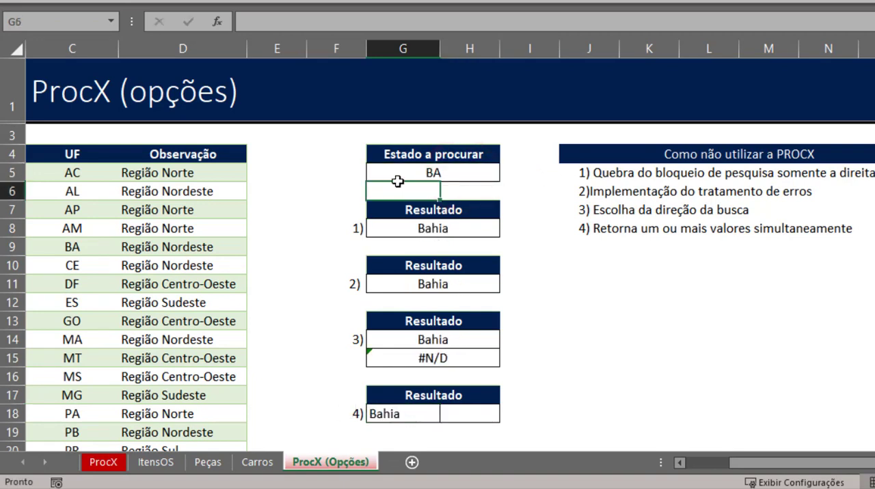
- Change the column index of the PROCV formula in G18 to 1
{"action": "left_click", "coordinate": [383, 413]}
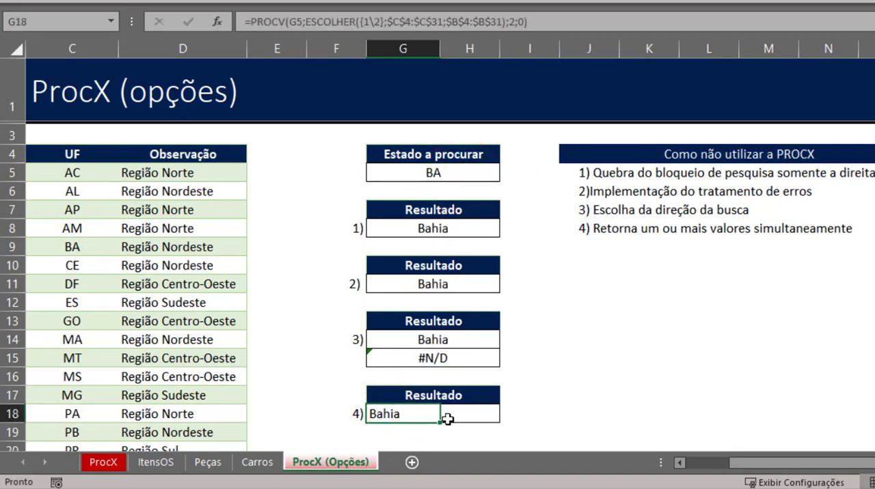
{"action": "key", "text": "F2"}
{"action": "double_click", "coordinate": [686, 413]}
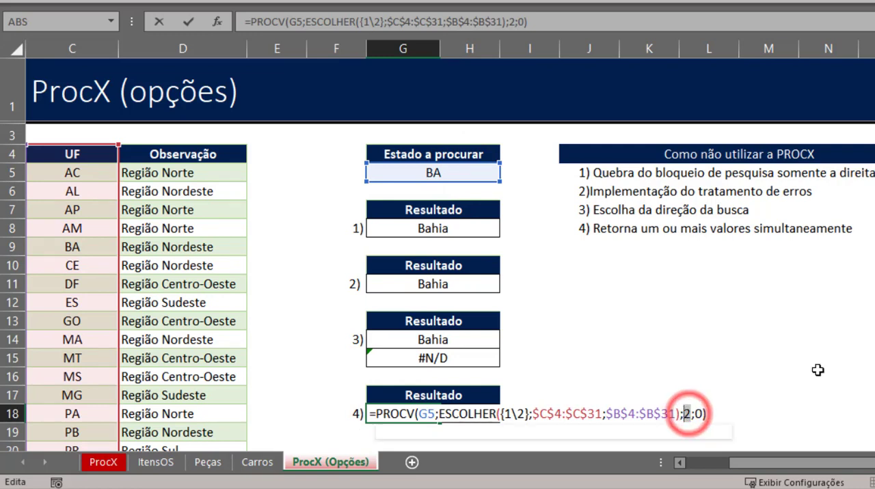
{"action": "type", "text": "1"}
{"action": "key", "text": "Return"}
{"action": "key", "text": "Up"}
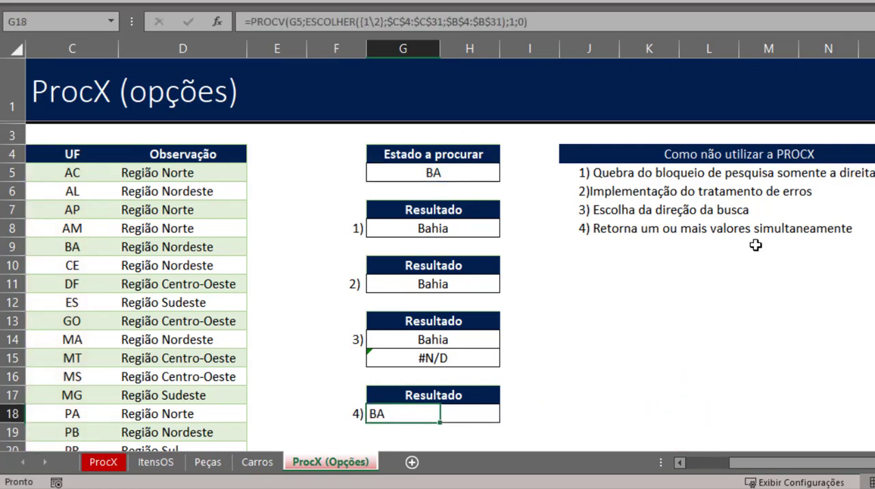
- Enter the same PROCV and ESCOLHER formula in H18 with column index 2, and select both item 4 result cells
{"action": "key", "text": "Right"}
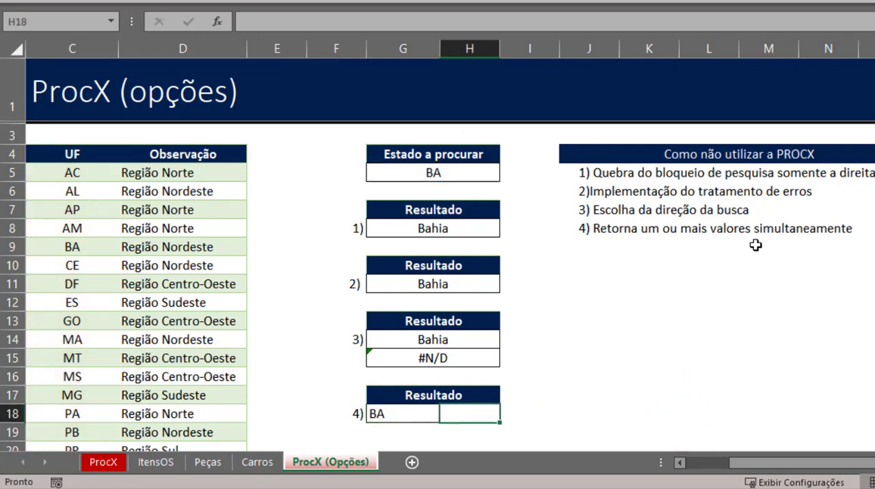
{"action": "key", "text": "F2"}
{"action": "key", "text": "ctrl+v"}
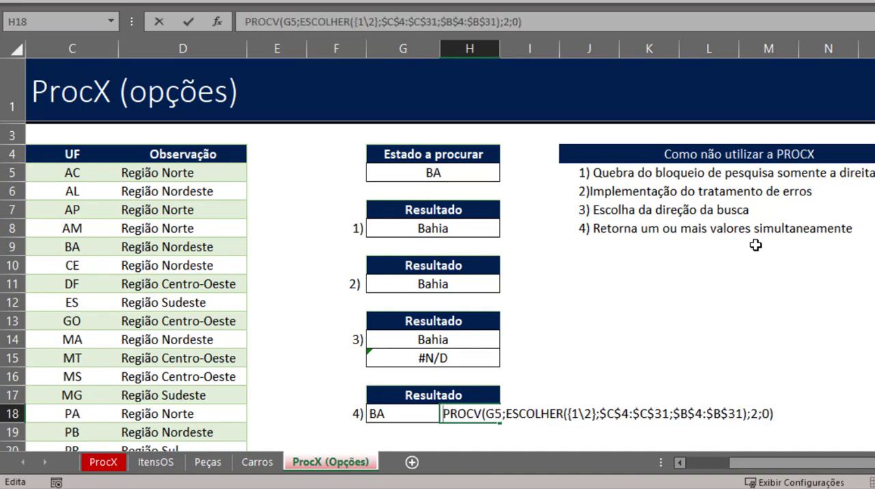
{"action": "type", "text": "="}
{"action": "key", "text": "Return"}
{"action": "key", "text": "Up"}
{"action": "key", "text": "Left"}
{"action": "key", "text": "shift+Right"}
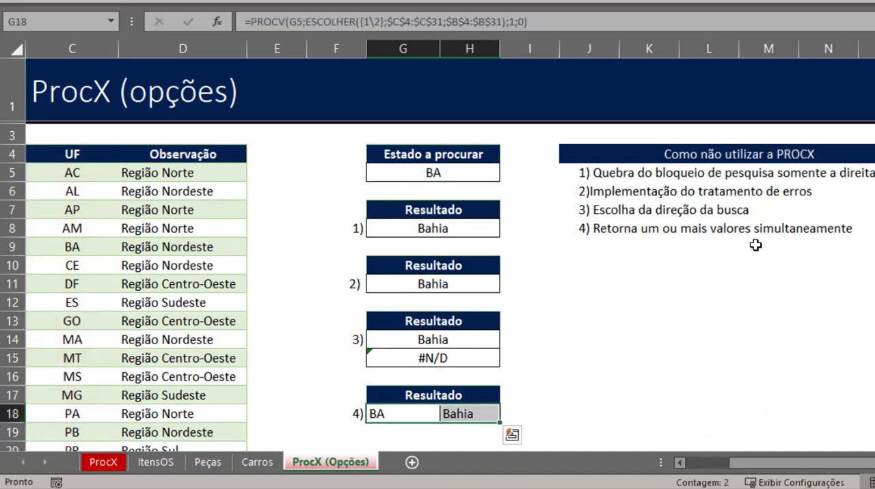
- Clear the separate formula from H18 and check the remaining PROCV formula in G18
{"action": "key", "text": "Left"}
{"action": "key", "text": "Right"}
{"action": "key", "text": "Right"}
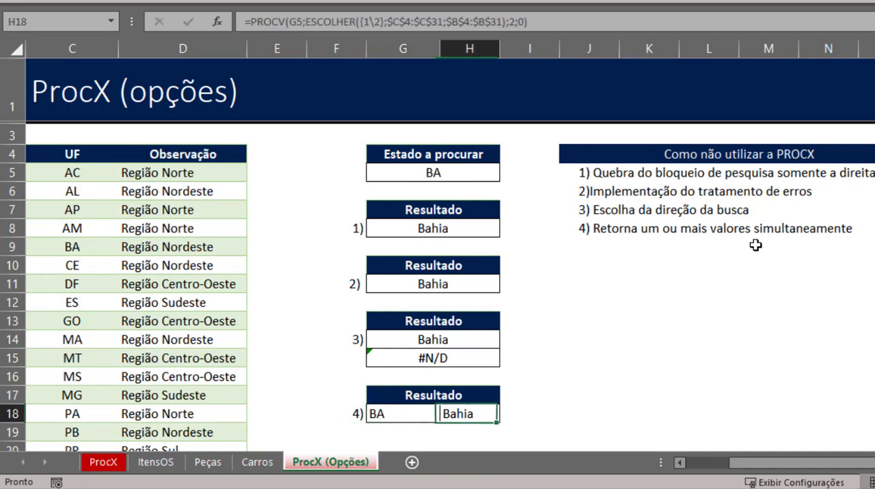
{"action": "key", "text": "Delete"}
{"action": "key", "text": "Left"}
{"action": "key", "text": "F2"}
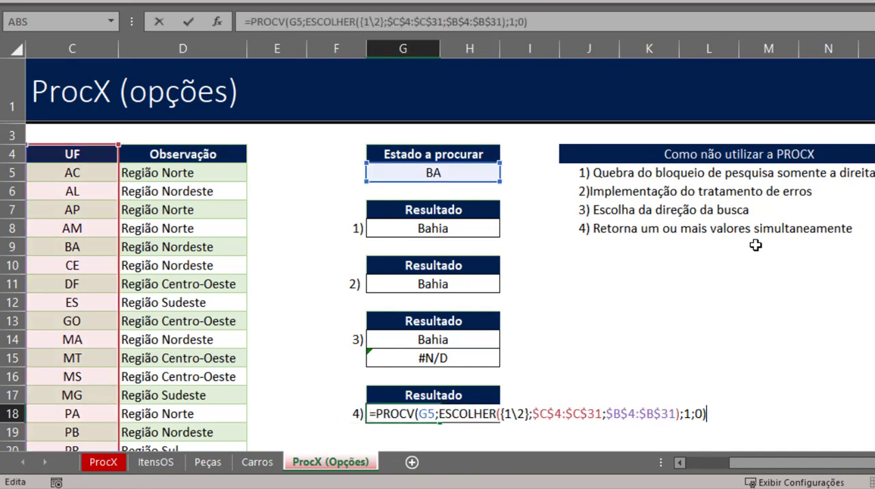
{"action": "key", "text": "Escape"}
- Replace the PROCV column index with {1\2} and enter the formula as an array formula across G18:H18
{"action": "key", "text": "shift+Right"}
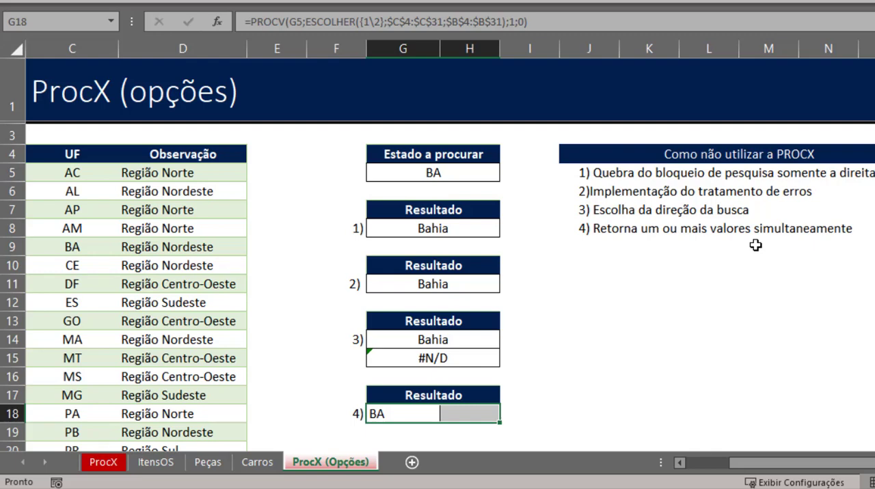
{"action": "key", "text": "F2"}
{"action": "scroll", "coordinate": [682, 251], "scroll_direction": "down", "scroll_amount": 4}
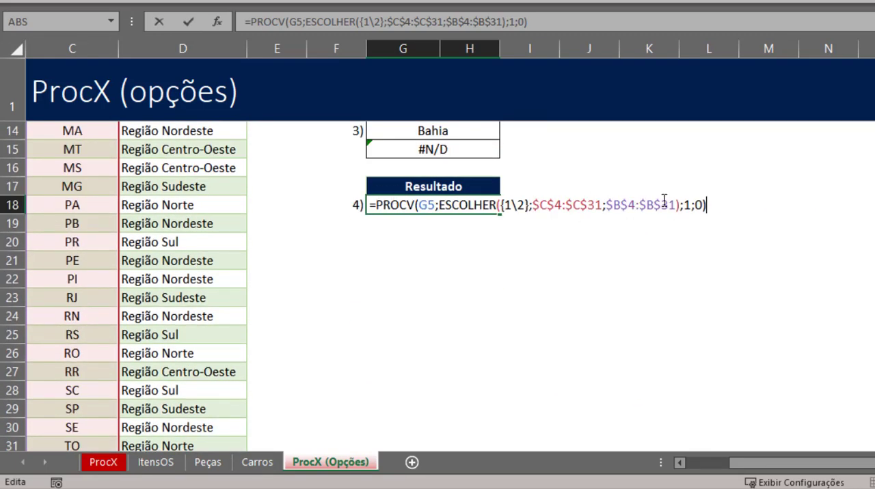
{"action": "double_click", "coordinate": [685, 204]}
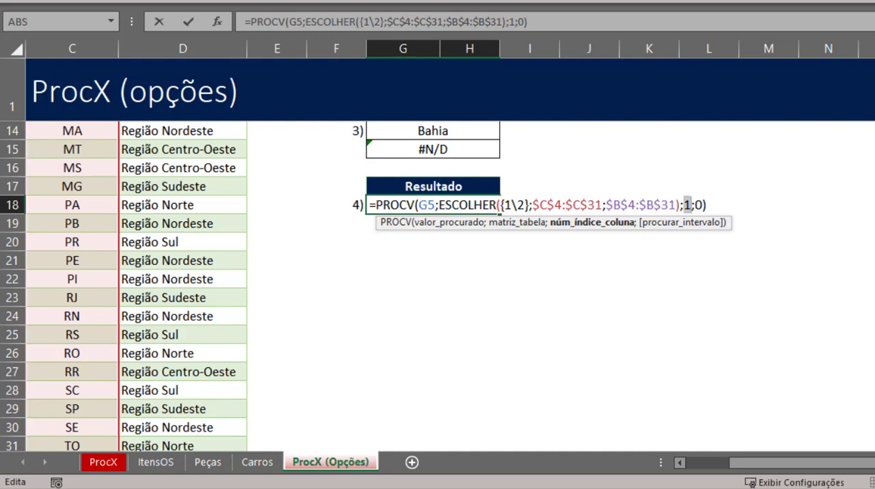
{"action": "key", "text": "Return"}
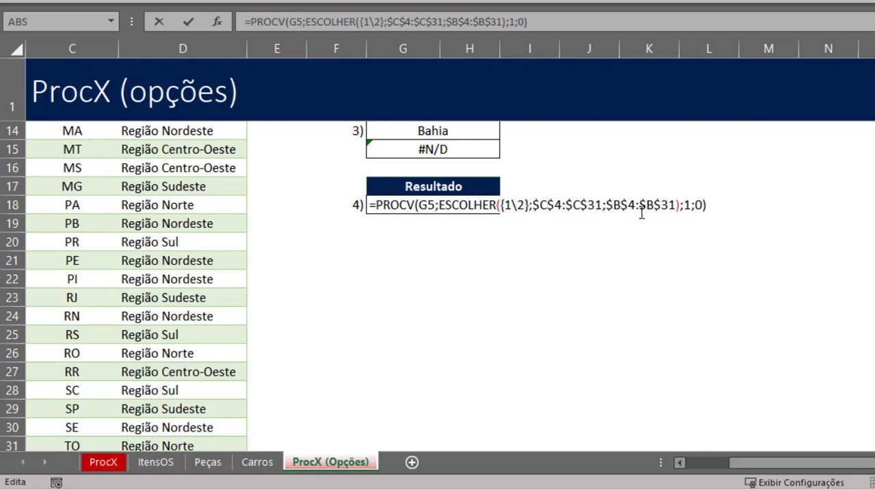
{"action": "double_click", "coordinate": [686, 205]}
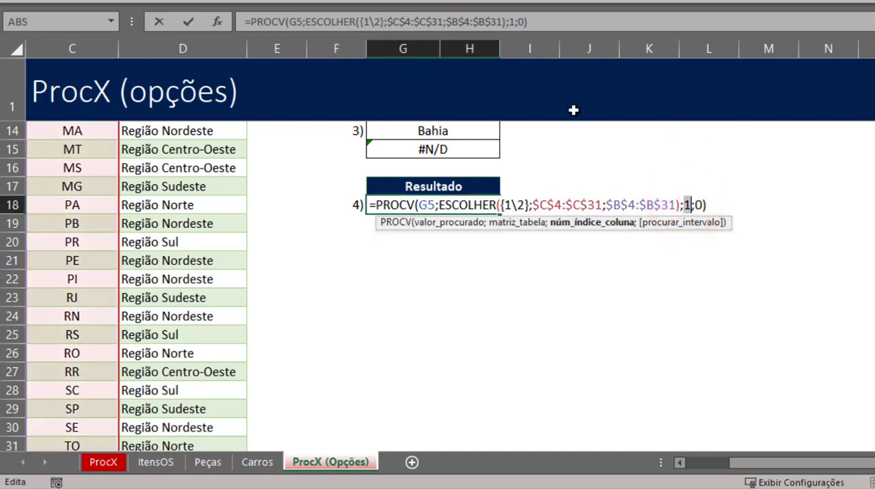
{"action": "key", "text": "BackSpace"}
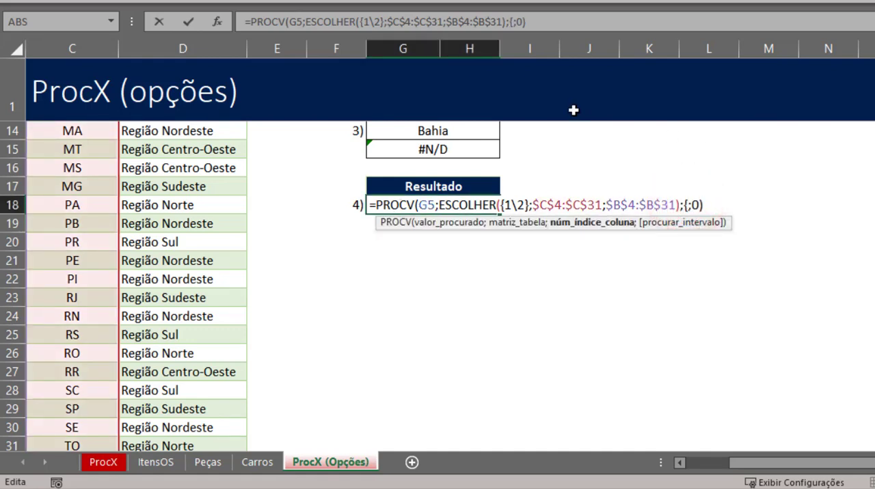
{"action": "type", "text": "{1\\2"}
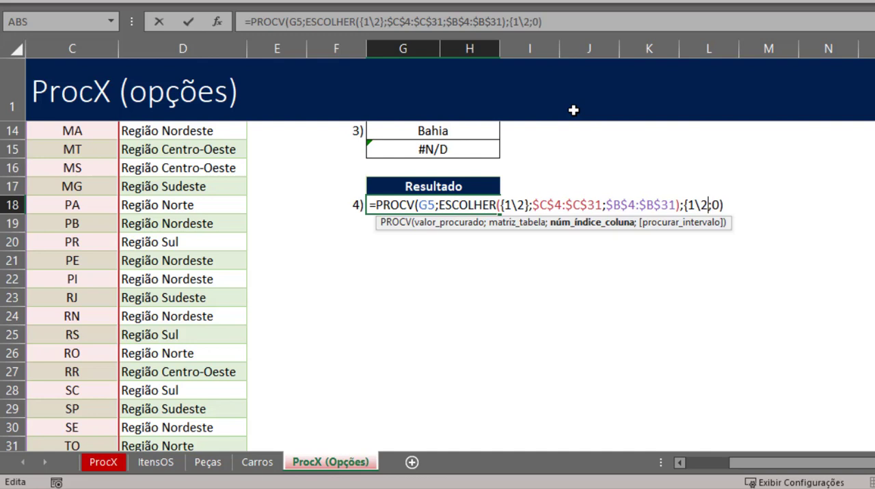
{"action": "type", "text": "}"}
{"action": "key", "text": "ctrl+shift+Return"}
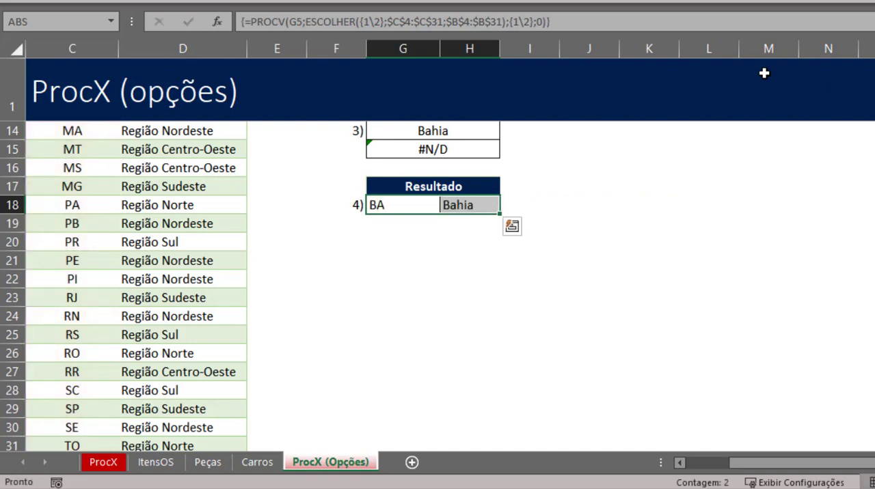
- Inspect the array formula in G18, comparing the {1\2} column index with the {1\2} array inside ESCOLHER
{"action": "scroll", "coordinate": [764, 73], "scroll_direction": "up", "scroll_amount": 1}
{"action": "left_click", "coordinate": [416, 262]}
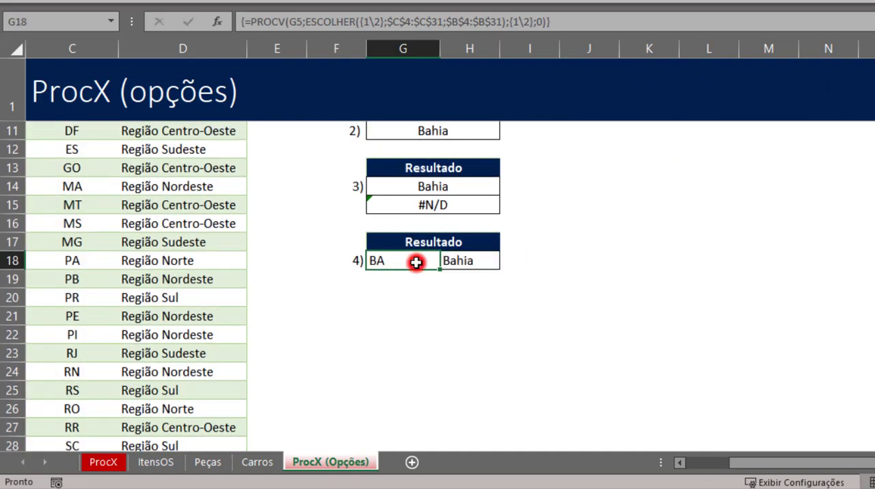
{"action": "left_click", "coordinate": [416, 263]}
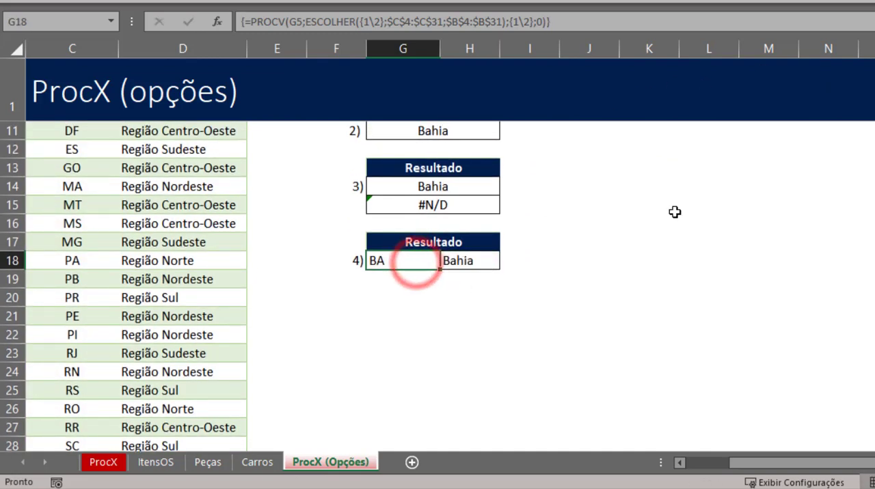
{"action": "scroll", "coordinate": [851, 246], "scroll_direction": "up", "scroll_amount": 3}
{"action": "scroll", "coordinate": [479, 264], "scroll_direction": "down", "scroll_amount": 4}
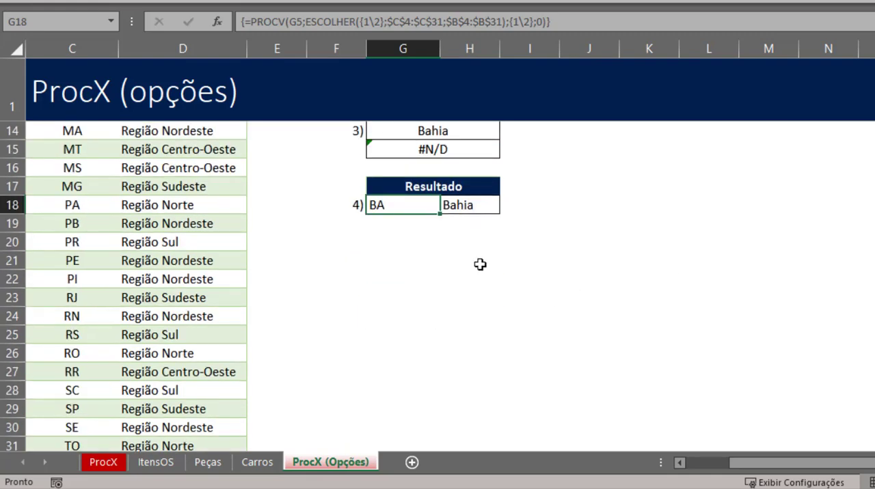
{"action": "double_click", "coordinate": [393, 204]}
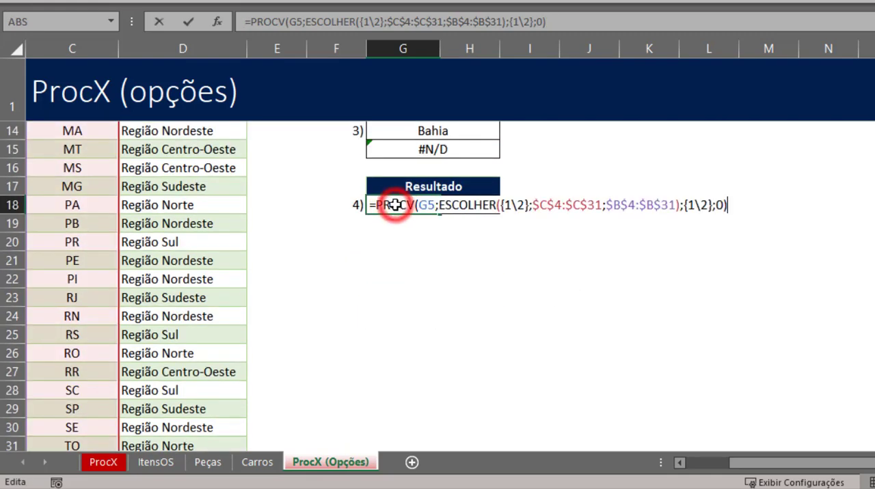
{"action": "double_click", "coordinate": [689, 205]}
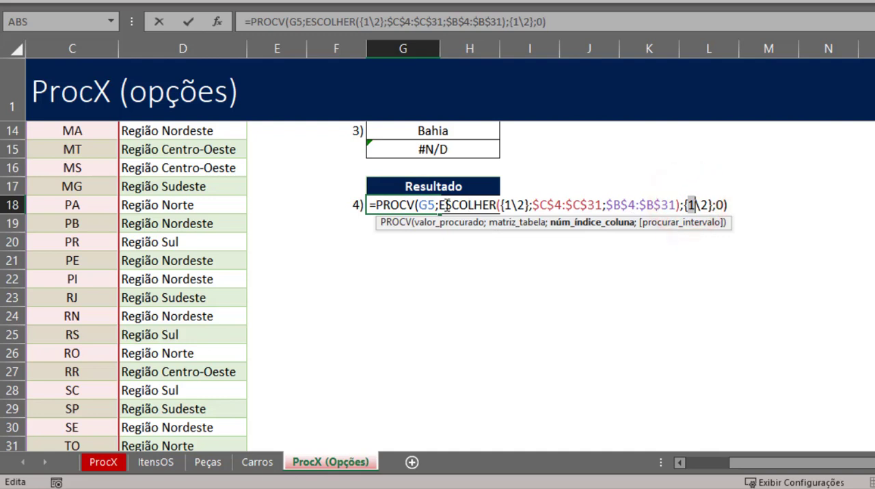
{"action": "double_click", "coordinate": [510, 205]}
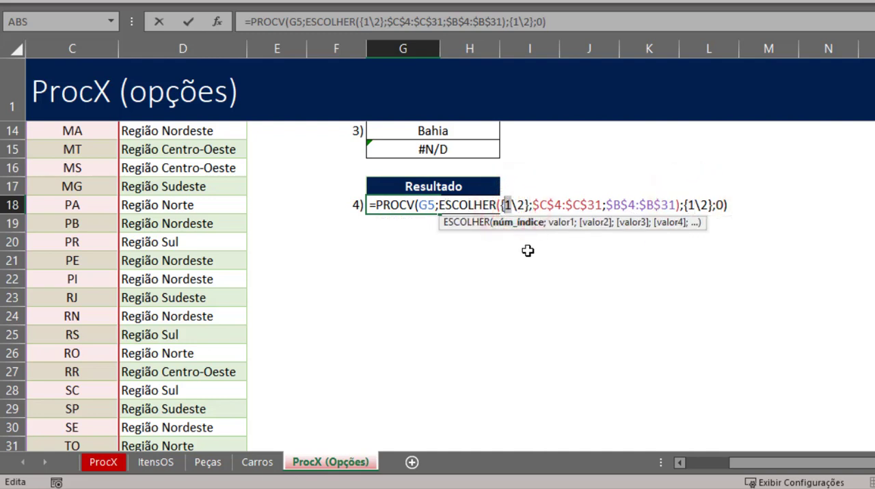
{"action": "double_click", "coordinate": [706, 204]}
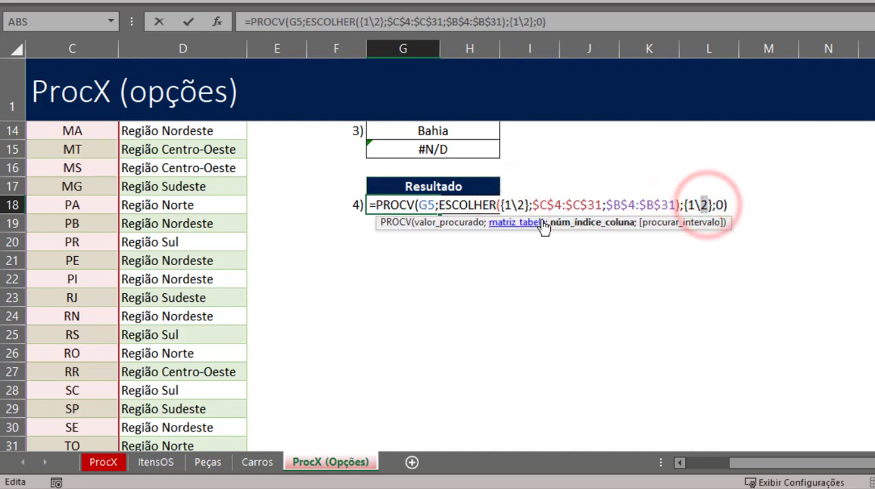
{"action": "double_click", "coordinate": [520, 205]}
{"action": "key", "text": "ctrl+shift+Return"}
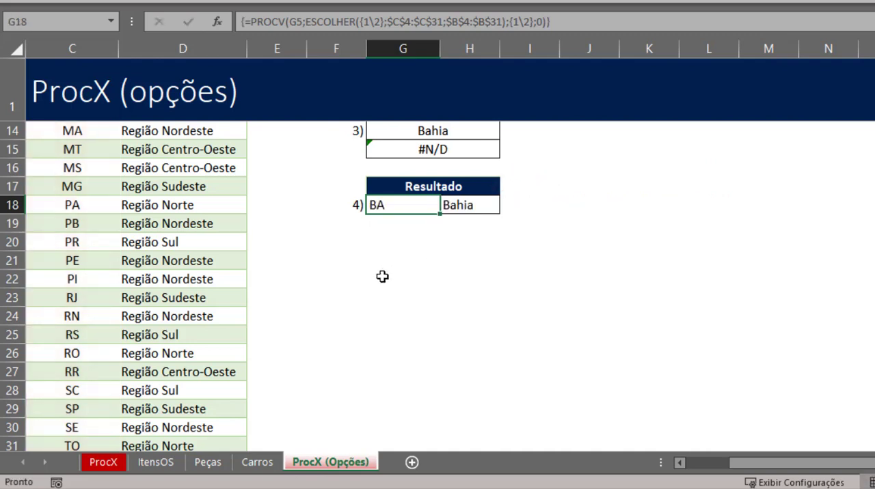
- Reselect G18:H18, re-enter its formula unchanged as an array formula, and review the item 4 results
{"action": "left_click", "coordinate": [405, 208]}
{"action": "left_click_drag", "start_coordinate": [406, 209], "coordinate": [455, 203]}
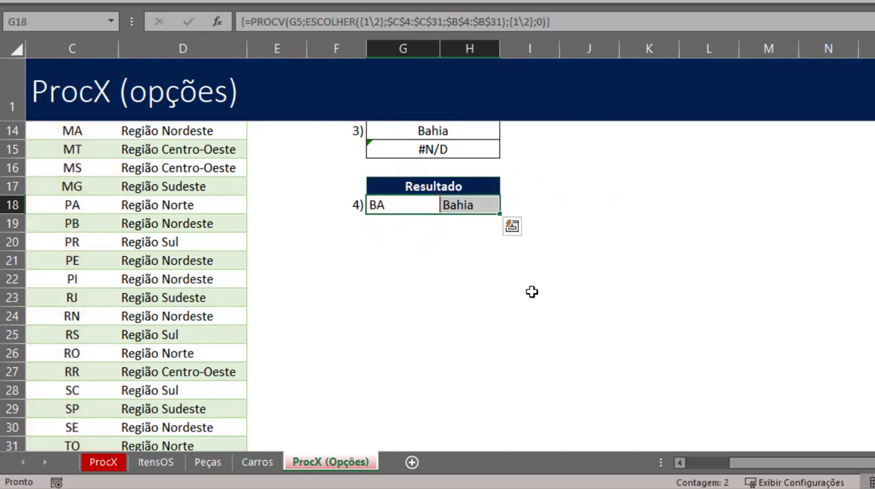
{"action": "key", "text": "F2"}
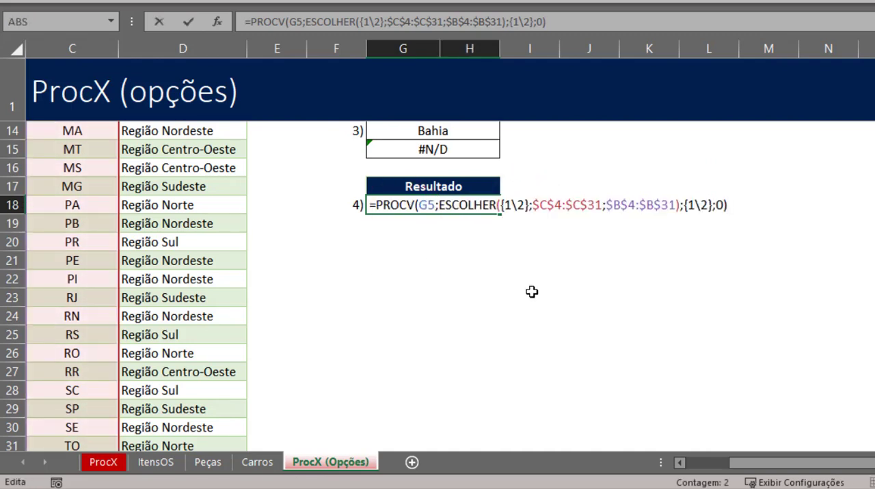
{"action": "key", "text": "ctrl+shift+Return"}
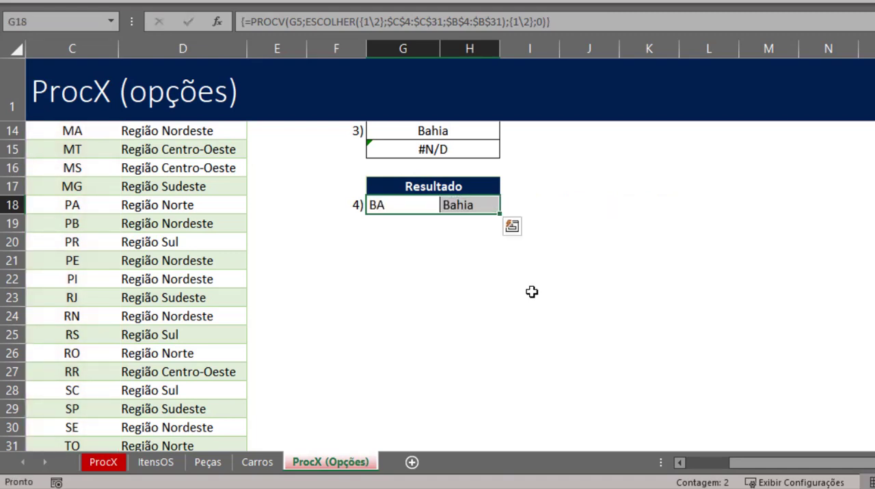
{"action": "left_click", "coordinate": [438, 207]}
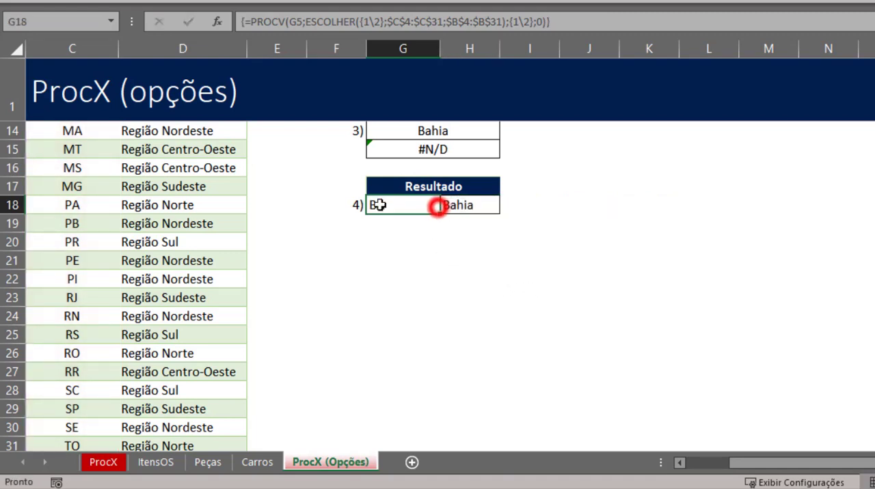
- Check the array formula in G18 and label that result row Matricial in I18
{"action": "left_click", "coordinate": [378, 205]}
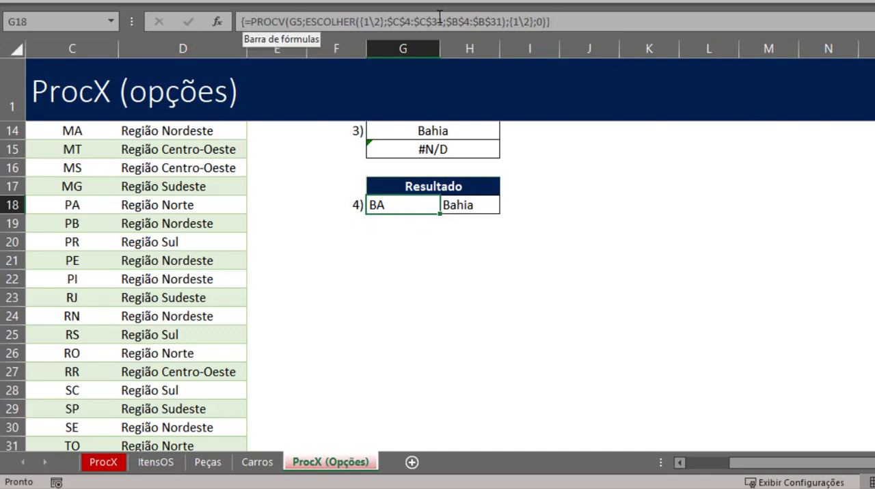
{"action": "left_click", "coordinate": [397, 227]}
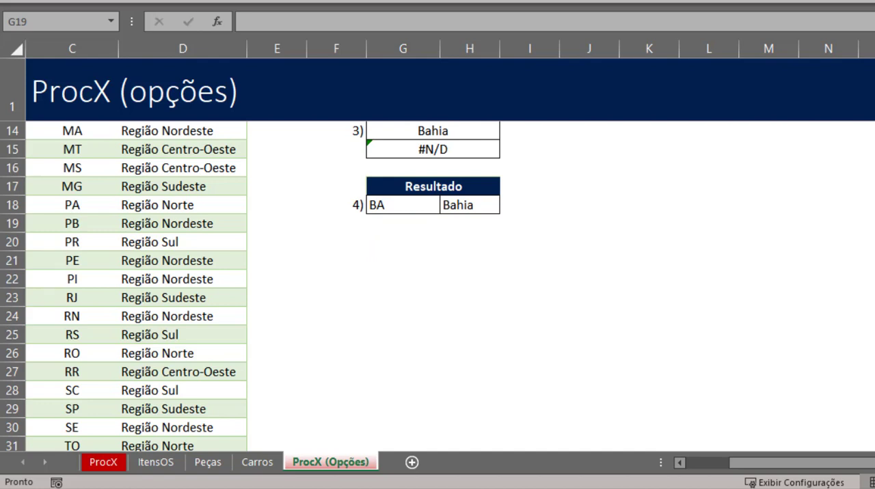
{"action": "left_click", "coordinate": [410, 207]}
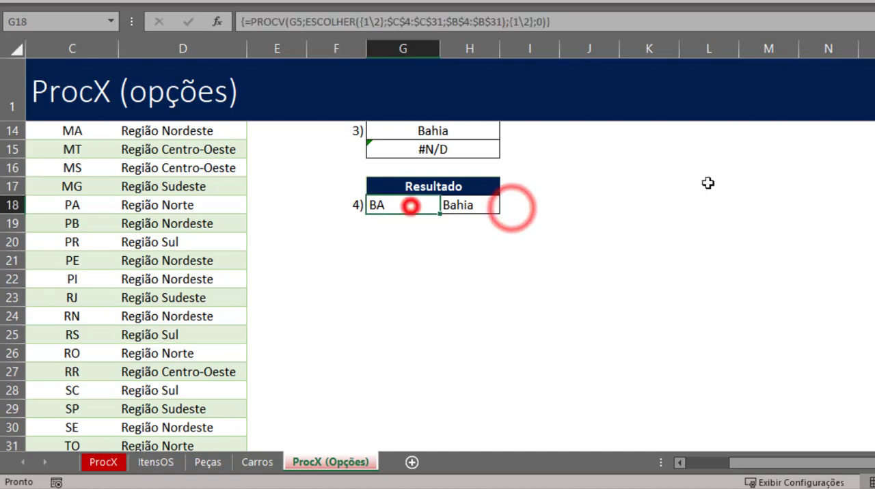
{"action": "key", "text": "Right"}
{"action": "key", "text": "Right"}
{"action": "type", "text": "mATR"}
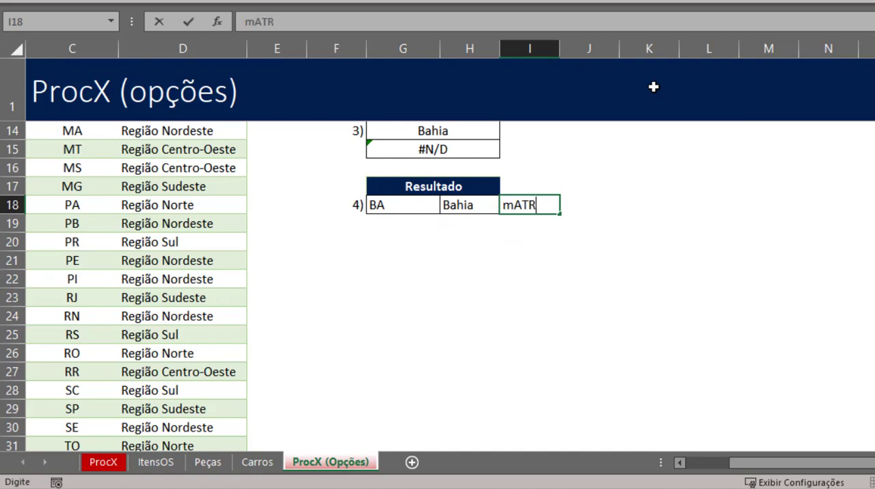
{"action": "key", "text": "BackSpace"}
{"action": "key", "text": "BackSpace"}
{"action": "key", "text": "BackSpace"}
{"action": "key", "text": "BackSpace"}
{"action": "type", "text": "Matricial"}
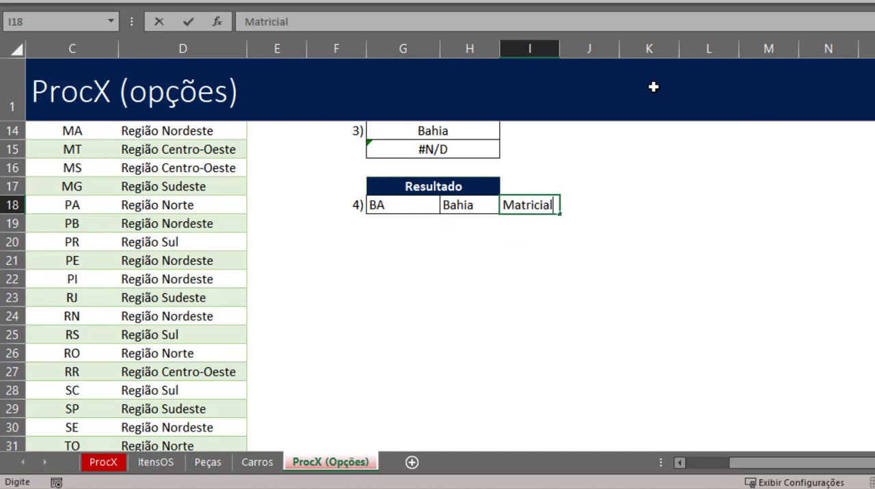
{"action": "key", "text": "Return"}
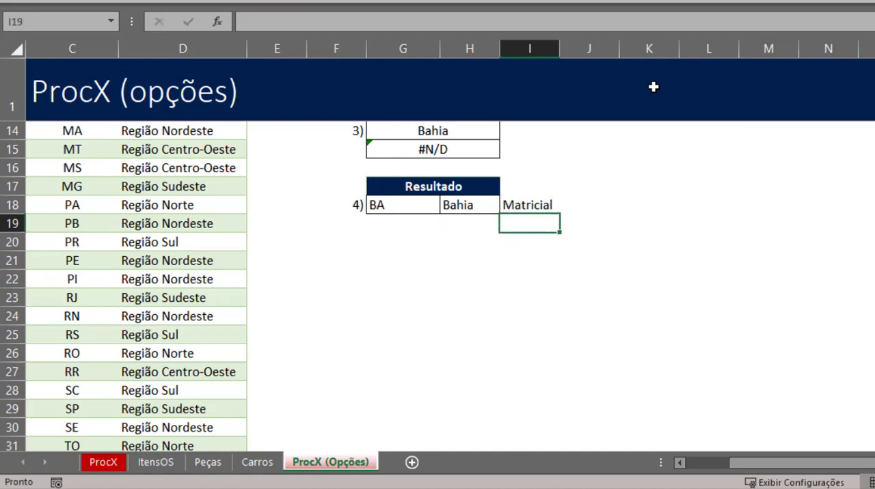
- Copy G18:H18 to G19:H19 and remove the pasted formulas, leaving the bordered cells empty
{"action": "key", "text": "Left"}
{"action": "key", "text": "Left"}
{"action": "key", "text": "Up"}
{"action": "key", "text": "shift+Right"}
{"action": "key", "text": "ctrl+c"}
{"action": "key", "text": "Down"}
{"action": "key", "text": "ctrl+v"}
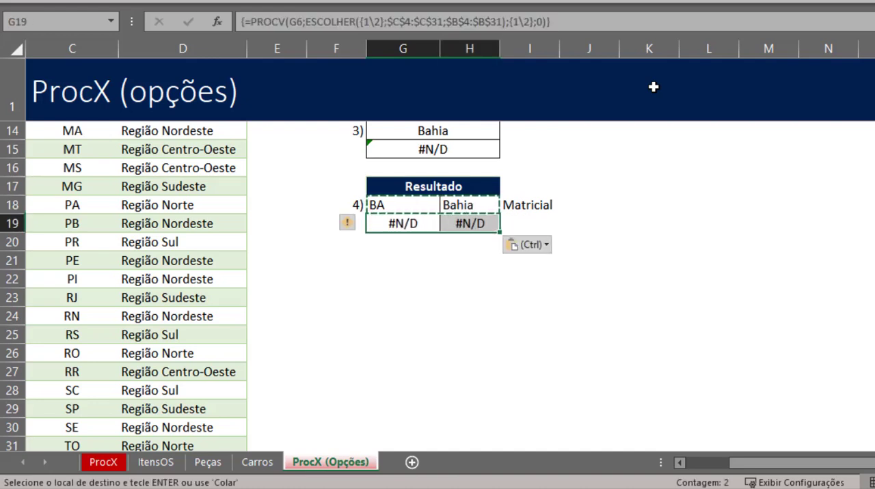
{"action": "key", "text": "Return"}
{"action": "key", "text": "ctrl+z"}
{"action": "key", "text": "ctrl+z"}
{"action": "key", "text": "shift+Left"}
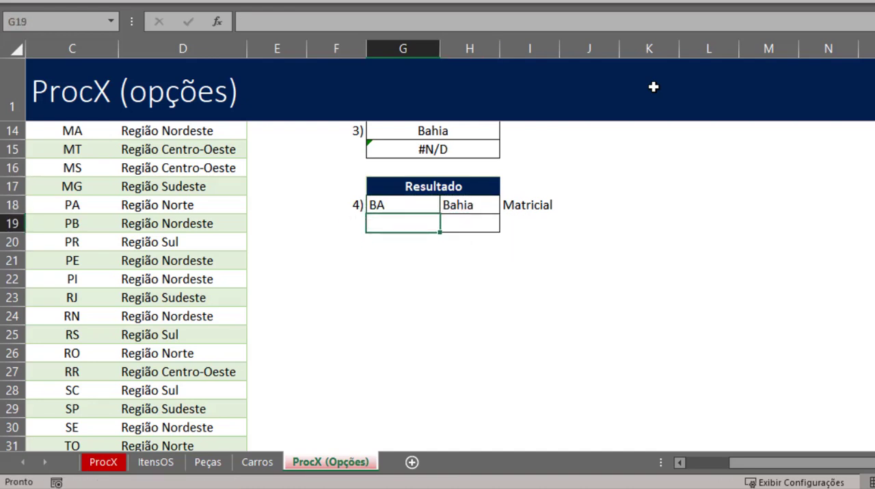
- Copy the text of the item 1 PROCV formula from G8 into G19, keeping its references unchanged
{"action": "scroll", "coordinate": [437, 242], "scroll_direction": "up", "scroll_amount": 4}
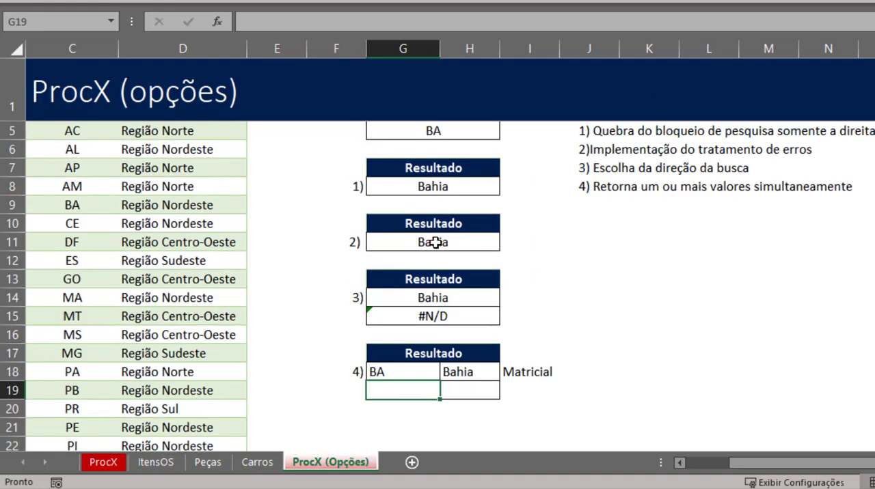
{"action": "double_click", "coordinate": [433, 228]}
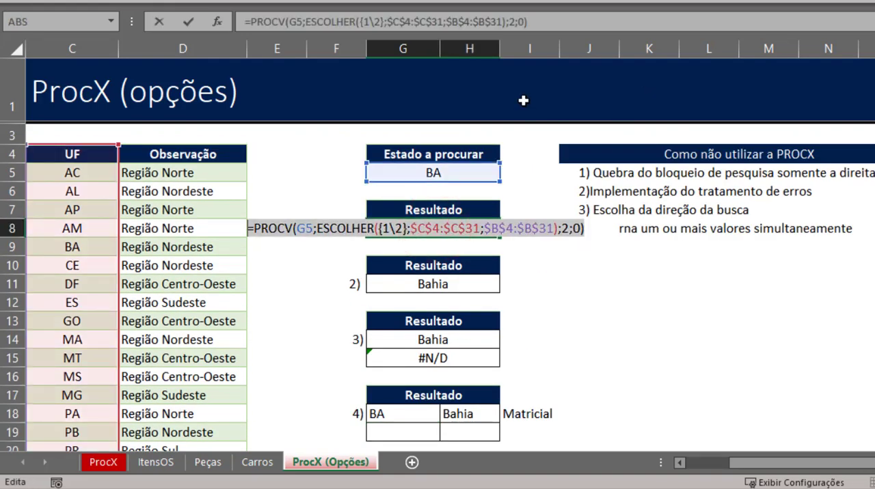
{"action": "key", "text": "Escape"}
{"action": "scroll", "coordinate": [419, 219], "scroll_direction": "down", "scroll_amount": 5}
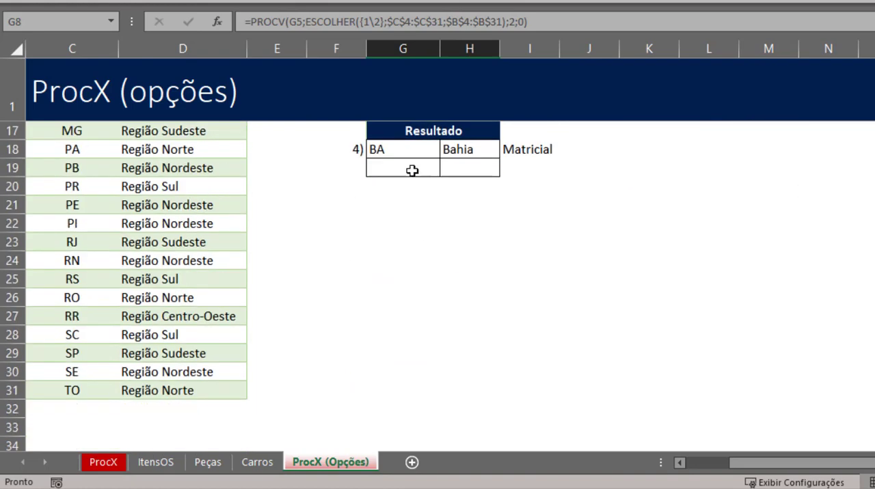
{"action": "scroll", "coordinate": [408, 170], "scroll_direction": "up", "scroll_amount": 2}
{"action": "left_click", "coordinate": [396, 279]}
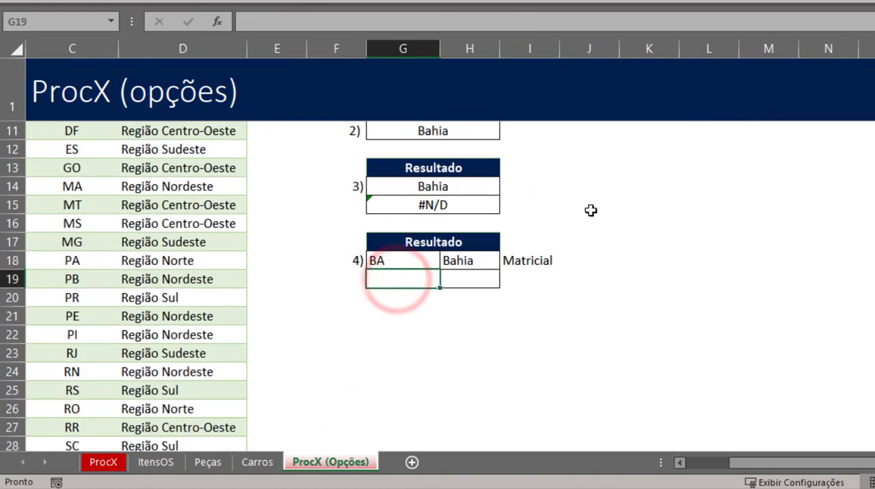
{"action": "key", "text": "F2"}
{"action": "key", "text": "ctrl+v"}
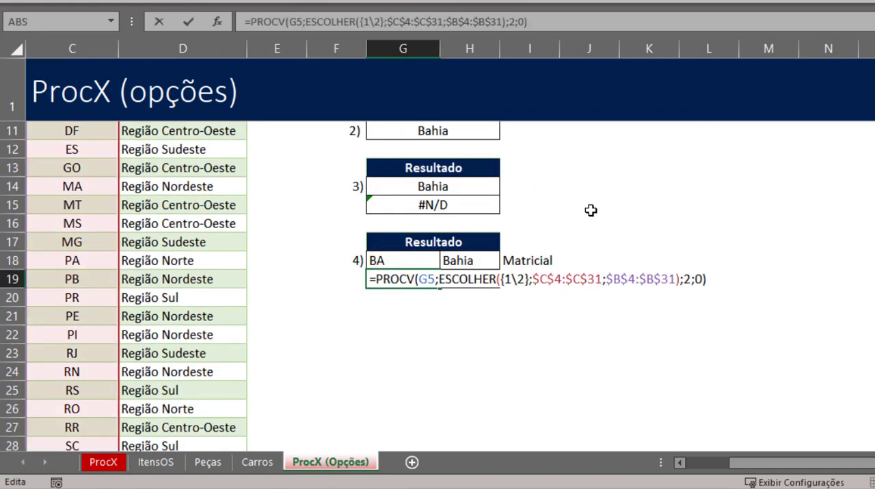
- Replace the PROCV column index in G19 with {1\2} and enter it as a regular formula
{"action": "key", "text": "Left"}
{"action": "key", "text": "Left"}
{"action": "key", "text": "Left"}
{"action": "key", "text": "BackSpace"}
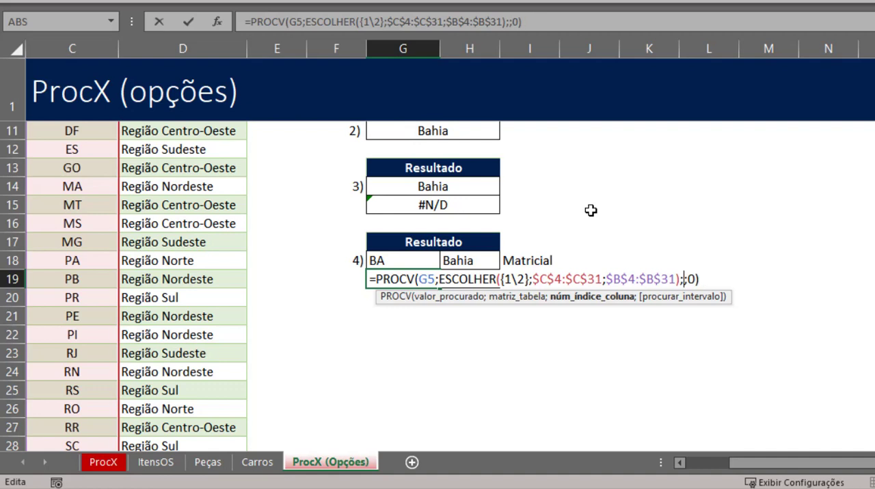
{"action": "type", "text": "{1\\"}
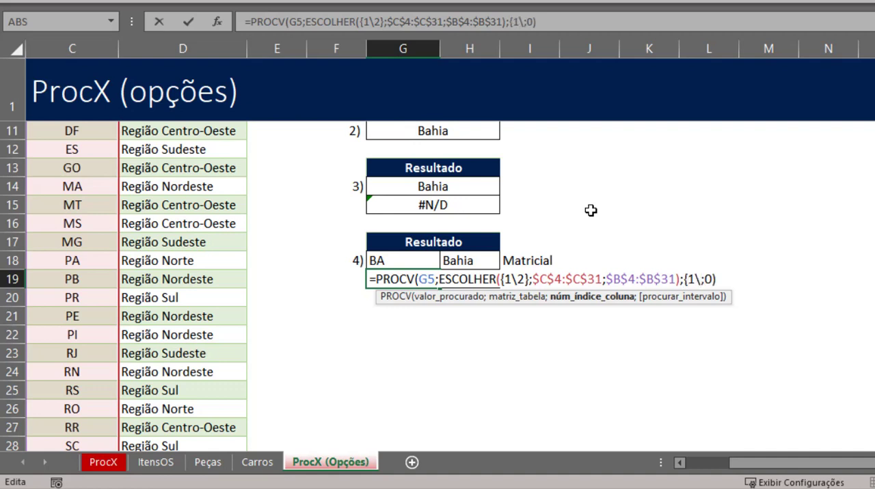
{"action": "type", "text": "2}"}
{"action": "key", "text": "Return"}
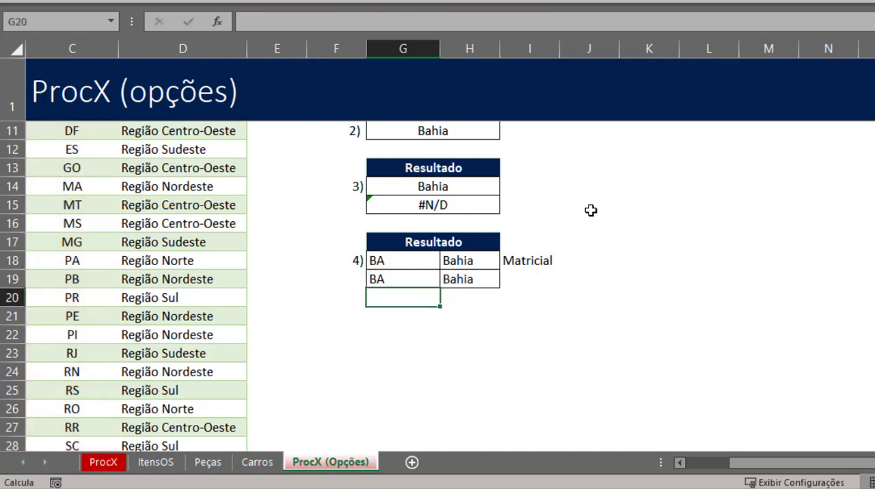
- Check the spilled formula in G19:H19 and label that row Matriz Dinâmica in I19
{"action": "key", "text": "Up"}
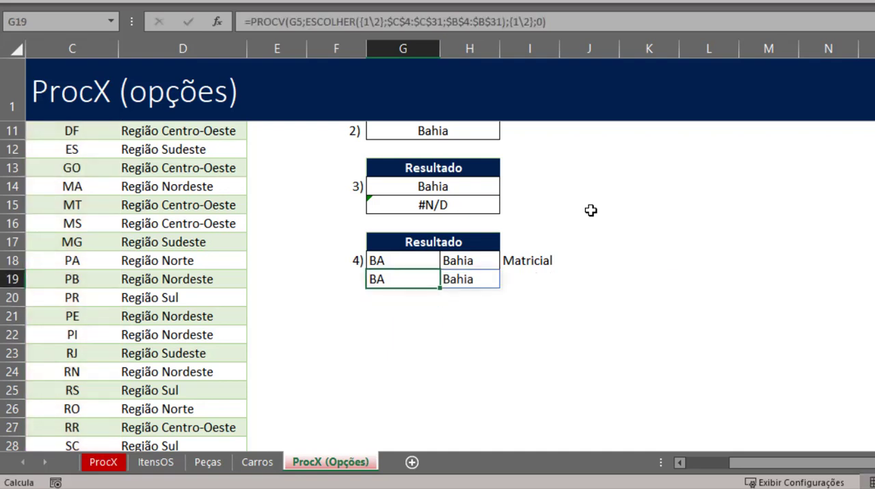
{"action": "left_click", "coordinate": [396, 280]}
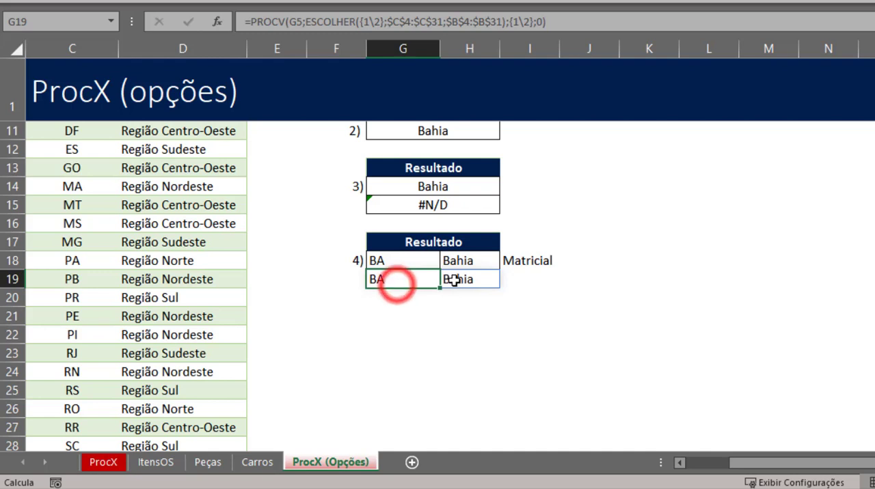
{"action": "left_click", "coordinate": [453, 281]}
{"action": "left_click", "coordinate": [531, 281]}
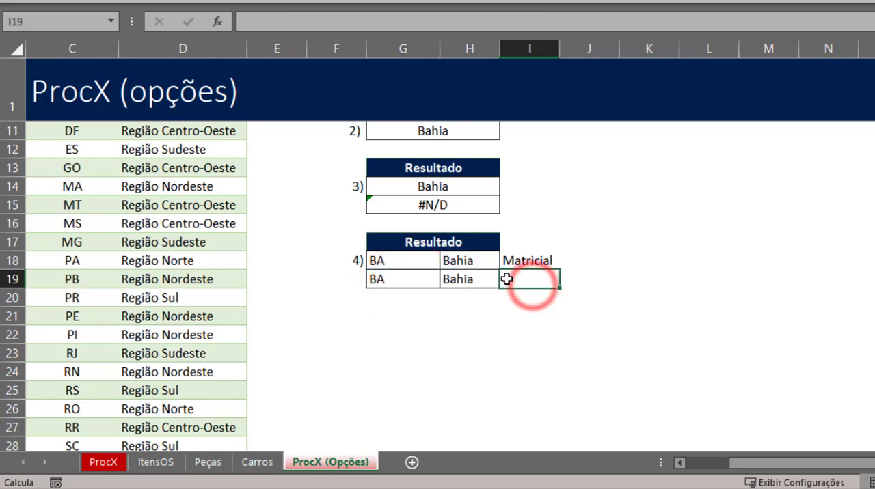
{"action": "type", "text": "Matriz Di"}
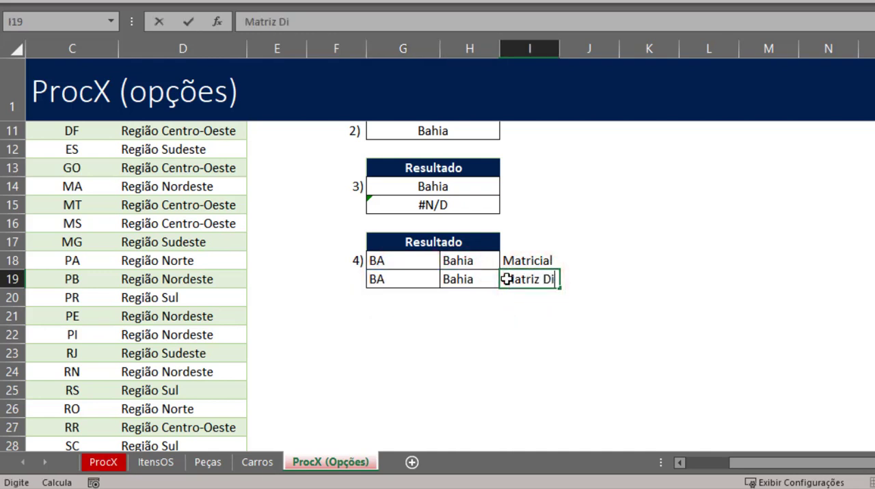
{"action": "type", "text": "nâmica"}
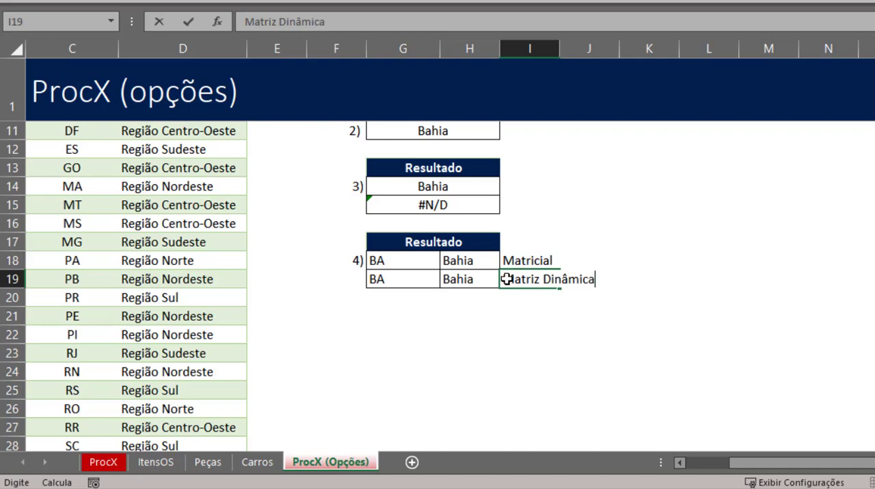
{"action": "key", "text": "Return"}
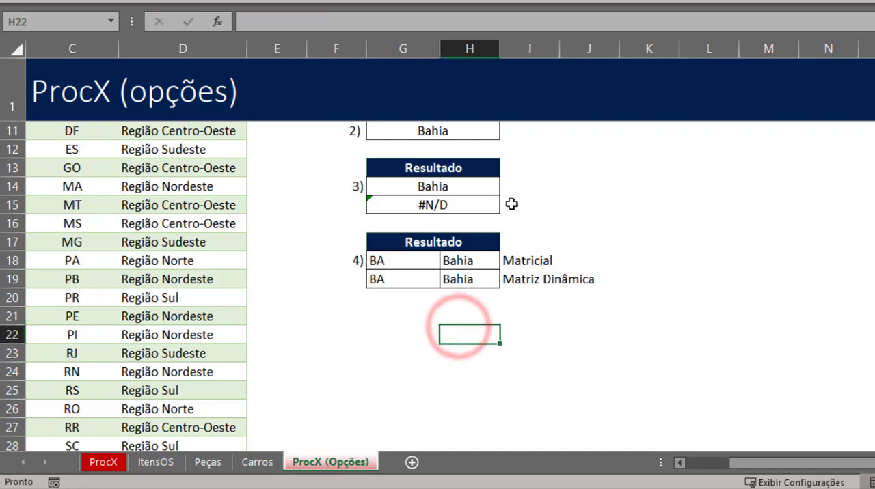
{"action": "key", "text": "Up"}
{"action": "key", "text": "Up"}
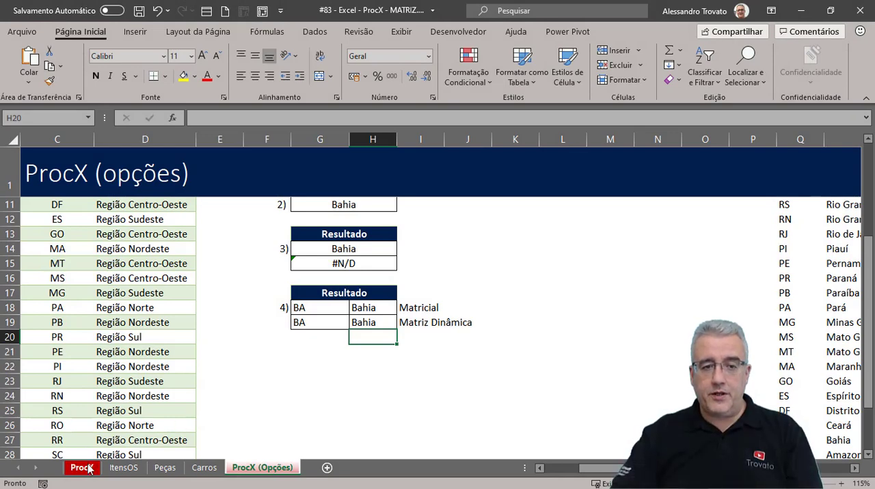
- Review the PROCX formula in F8 of the ProcX sheet and return to the ProcX (Opções) sheet
{"action": "left_click", "coordinate": [82, 468]}
{"action": "left_click", "coordinate": [410, 274]}
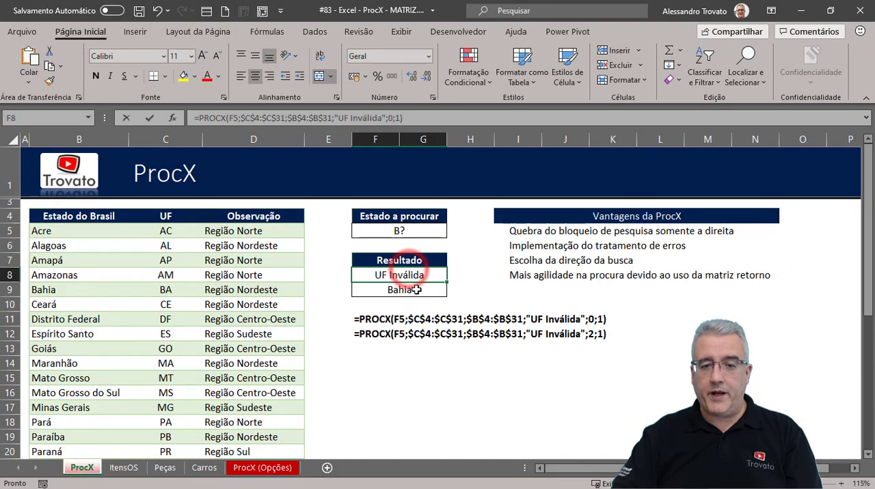
{"action": "key", "text": "F2"}
{"action": "key", "text": "Escape"}
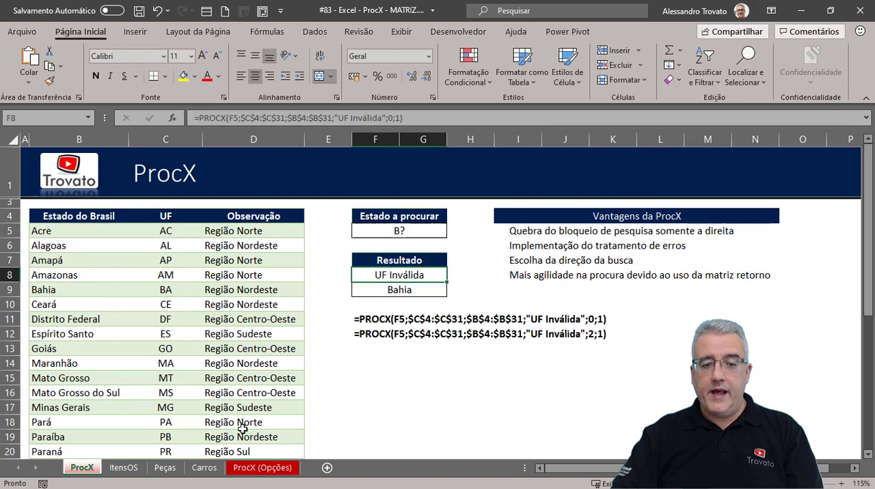
{"action": "left_click", "coordinate": [261, 471]}
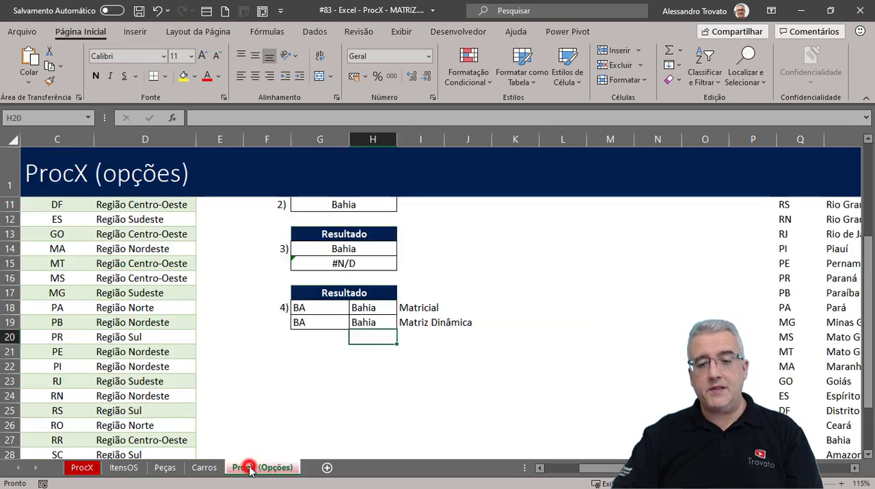
- Review the dynamic array formula in H19 and the state being searched in G5
{"action": "left_click", "coordinate": [430, 364]}
{"action": "scroll", "coordinate": [430, 362], "scroll_direction": "up", "scroll_amount": 3}
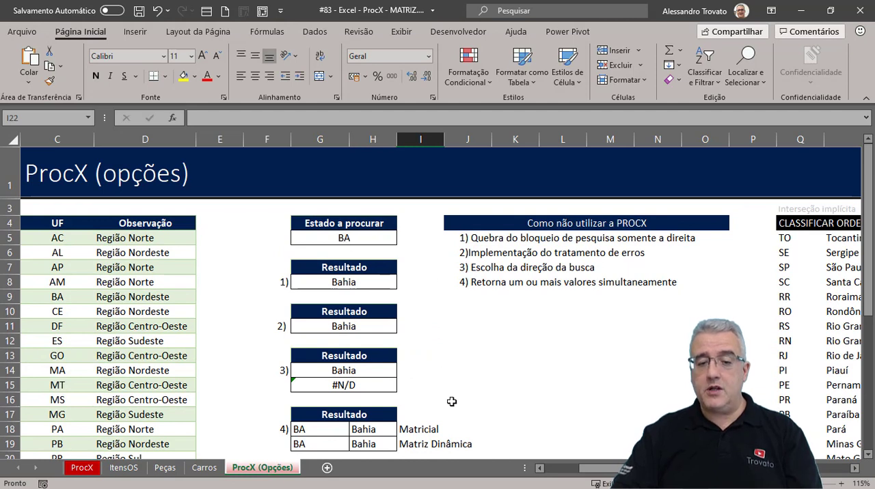
{"action": "left_click", "coordinate": [373, 443]}
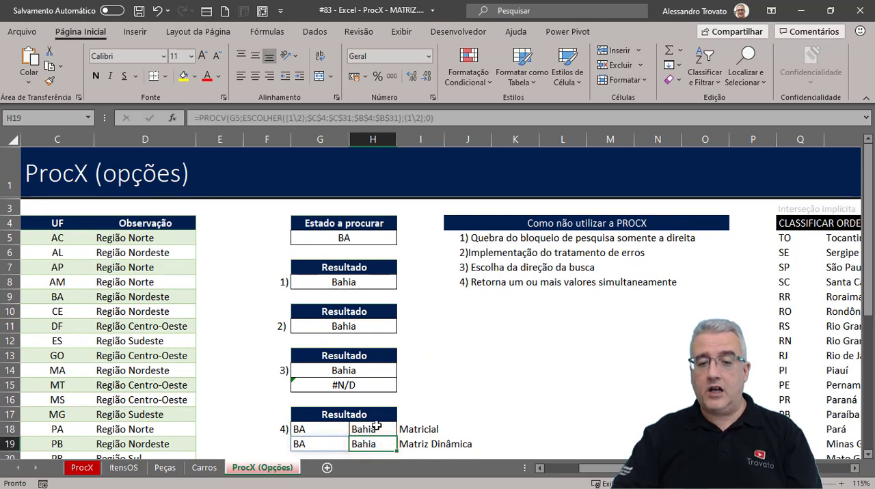
{"action": "left_click", "coordinate": [343, 237]}
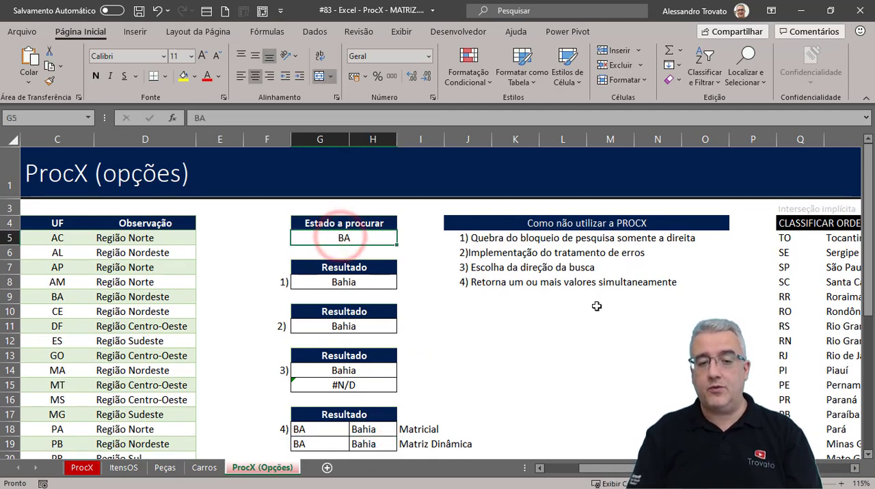
- Enter the referenced person's full name in J12, below the list of PROCX alternatives
{"action": "left_click", "coordinate": [502, 341]}
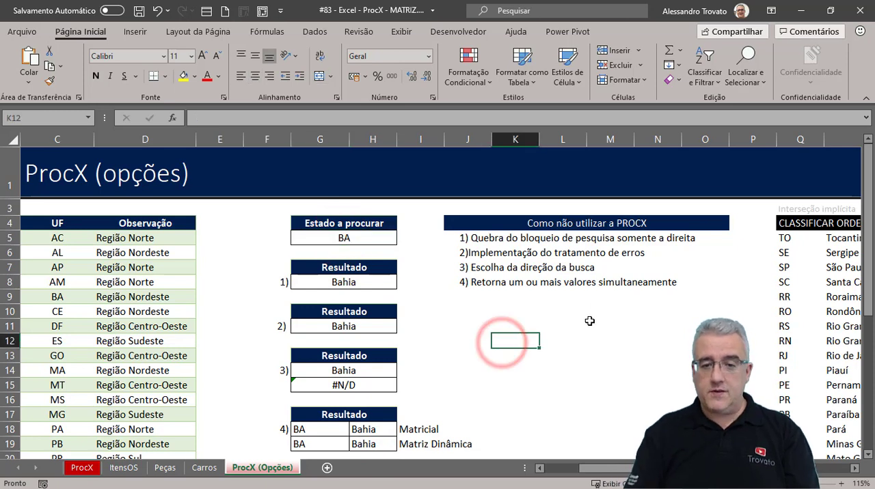
{"action": "key", "text": "Left"}
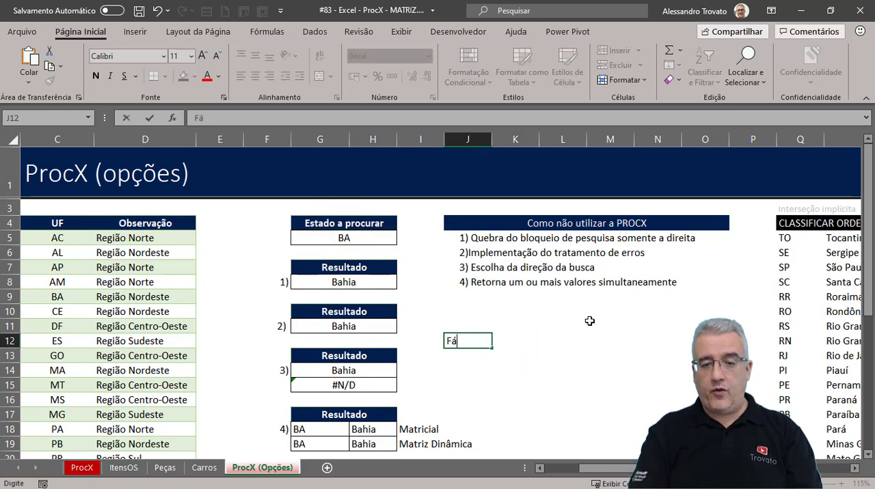
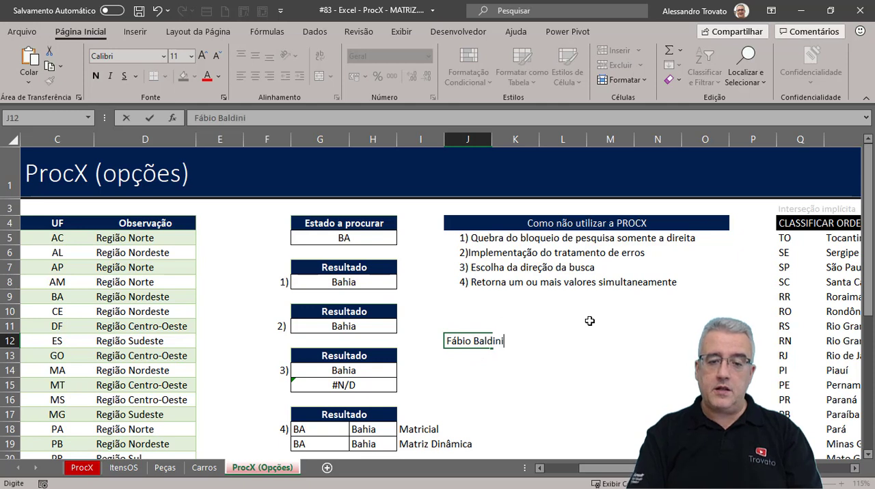
{"action": "key", "text": "ctrl+Return"}
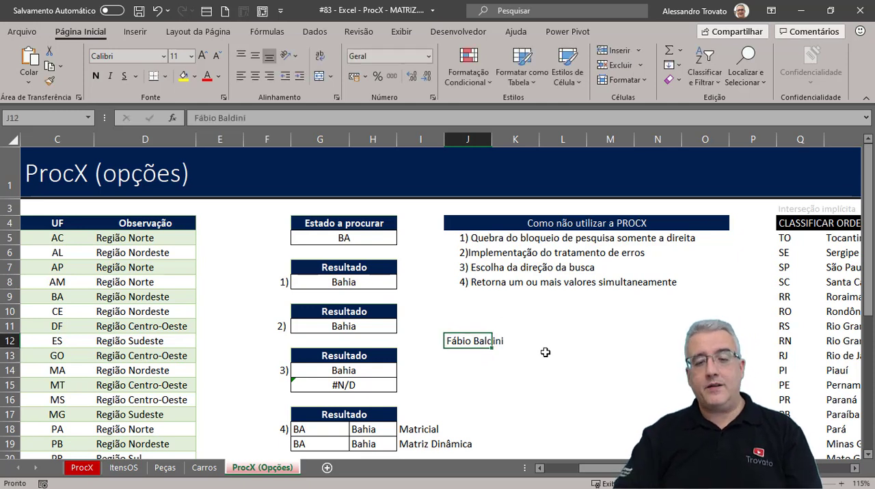
- Enter the reference title "9 Formas de usar o ProcV" in J13, below the referenced person's name
{"action": "left_click", "coordinate": [467, 356]}
{"action": "type", "text": "9 Formas de F"}
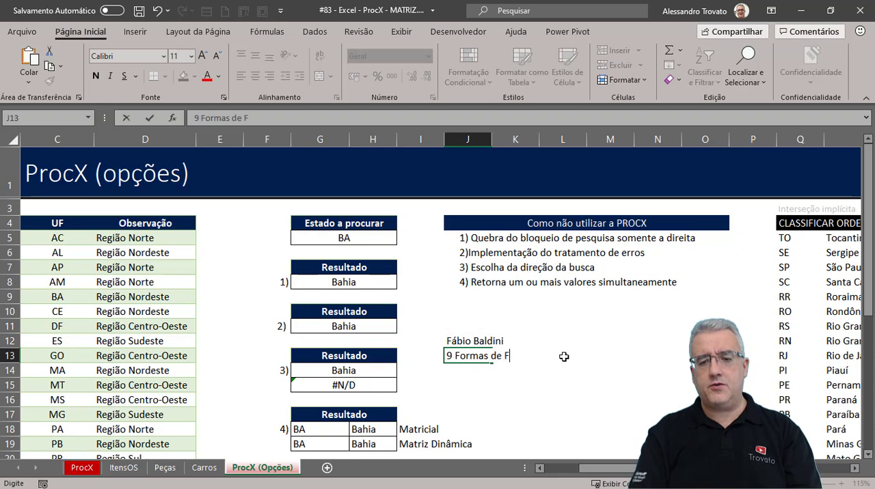
{"action": "key", "text": "BackSpace"}
{"action": "type", "text": "u"}
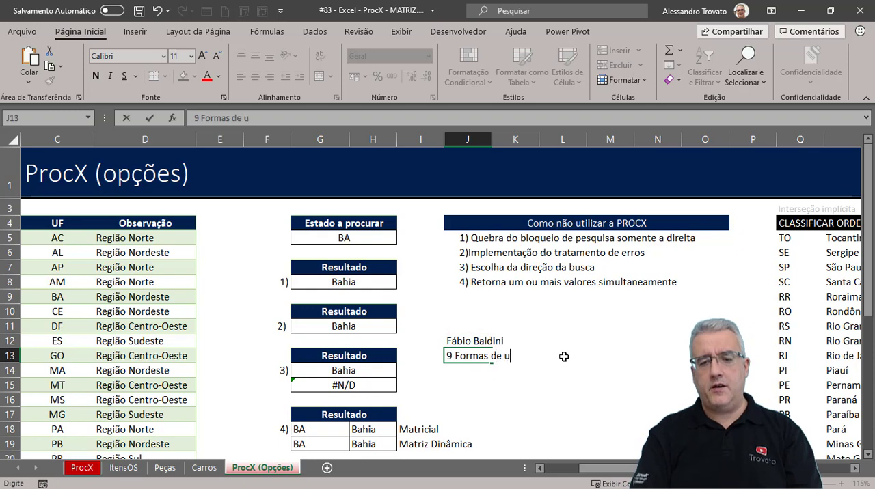
{"action": "type", "text": "sar o ProcV"}
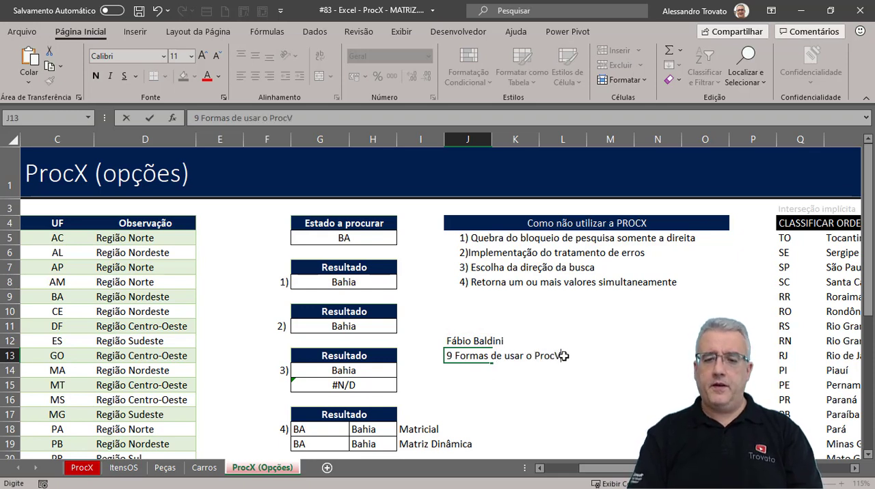
{"action": "key", "text": "Return"}
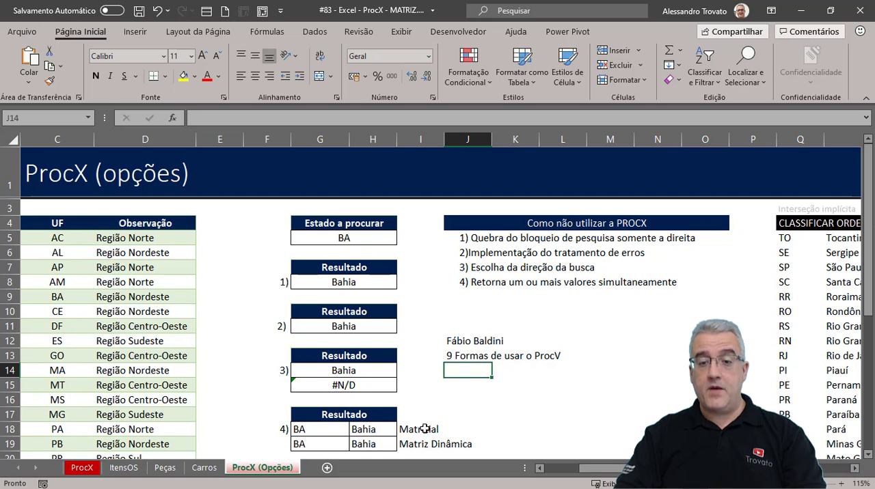
{"action": "left_click", "coordinate": [470, 343]}
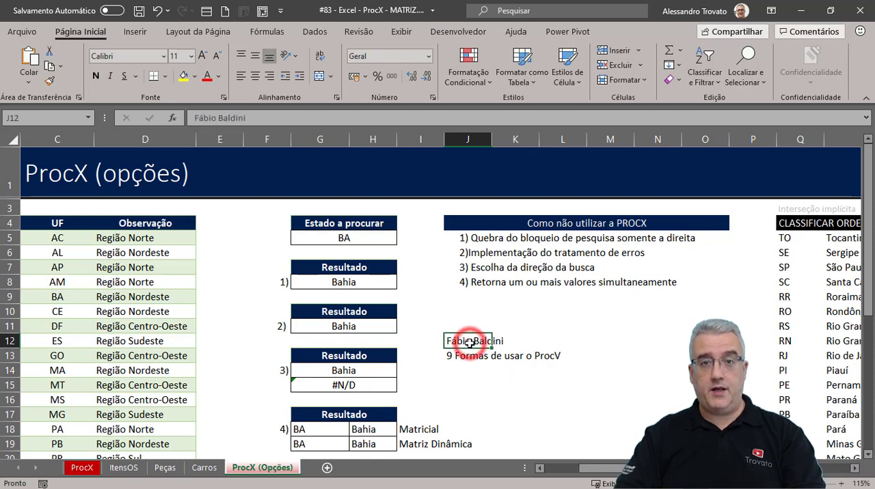
{"action": "left_click", "coordinate": [479, 383]}
{"action": "left_click", "coordinate": [464, 359]}
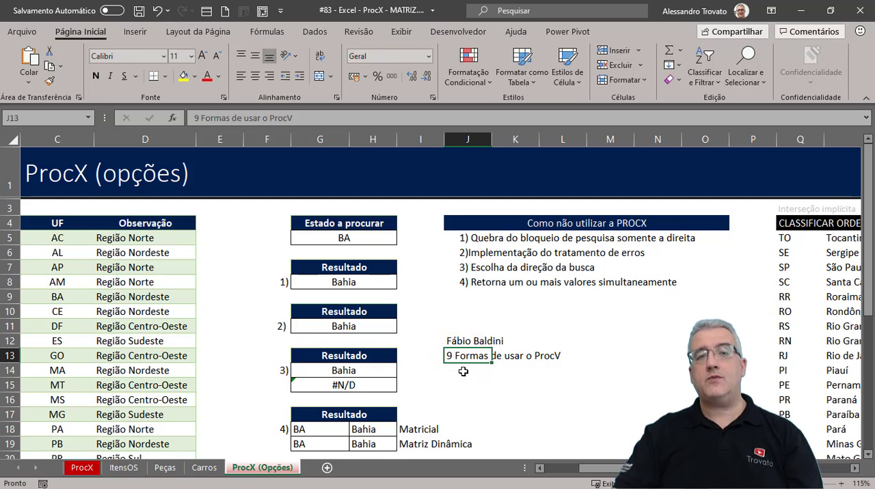
{"action": "key", "text": "shift+Up"}
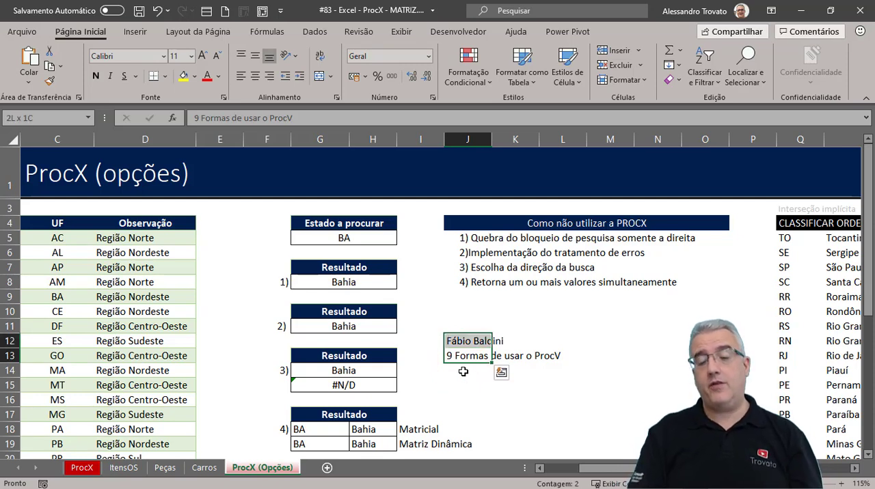
{"action": "key", "text": "Down"}
{"action": "key", "text": "Down"}
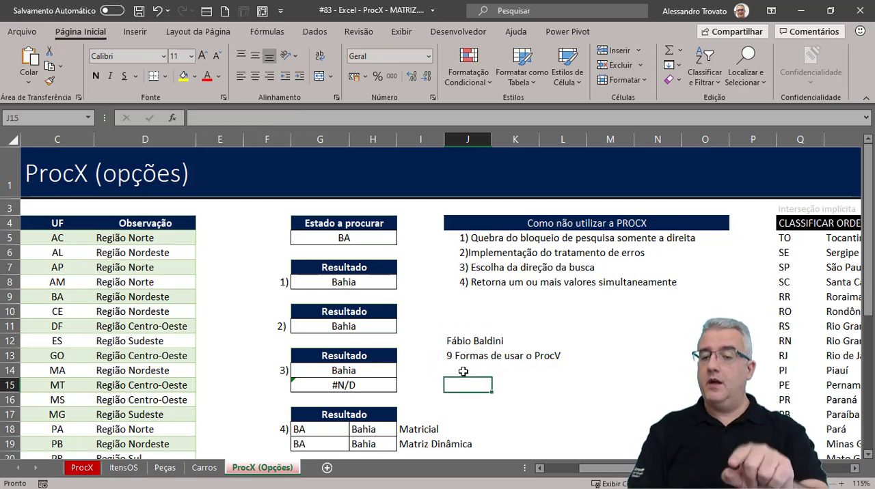
- Enter the heading "Indicação" in J11, above the referenced person's name
{"action": "key", "text": "Up"}
{"action": "key", "text": "Up"}
{"action": "key", "text": "Up"}
{"action": "key", "text": "Up"}
{"action": "type", "text": "In"}
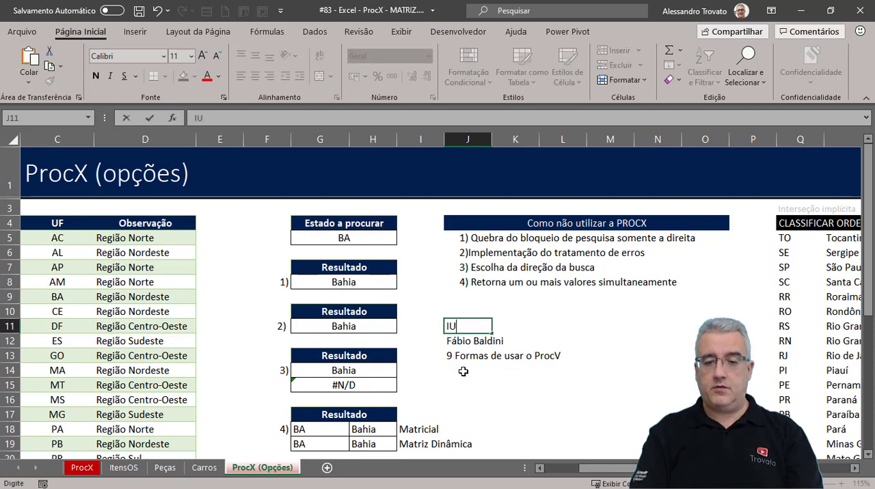
{"action": "type", "text": "dicação"}
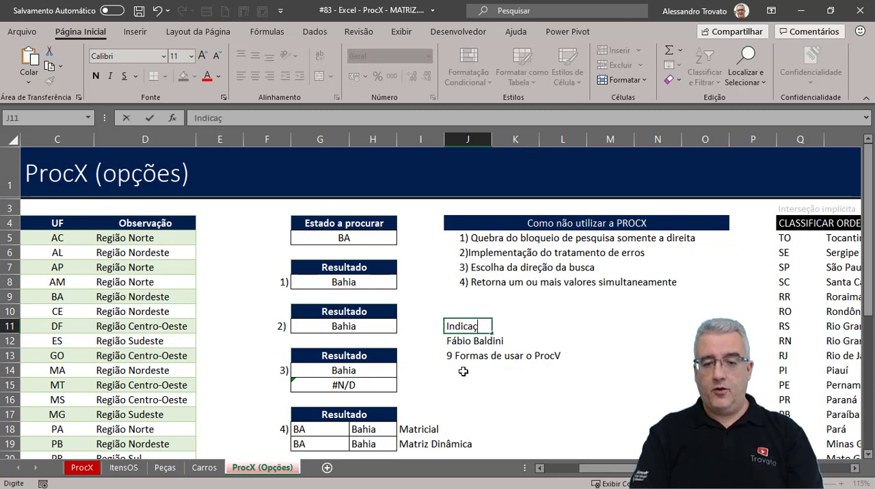
{"action": "key", "text": "Return"}
- Left-align the Indicação heading in J11 and make it bold
{"action": "key", "text": "Up"}
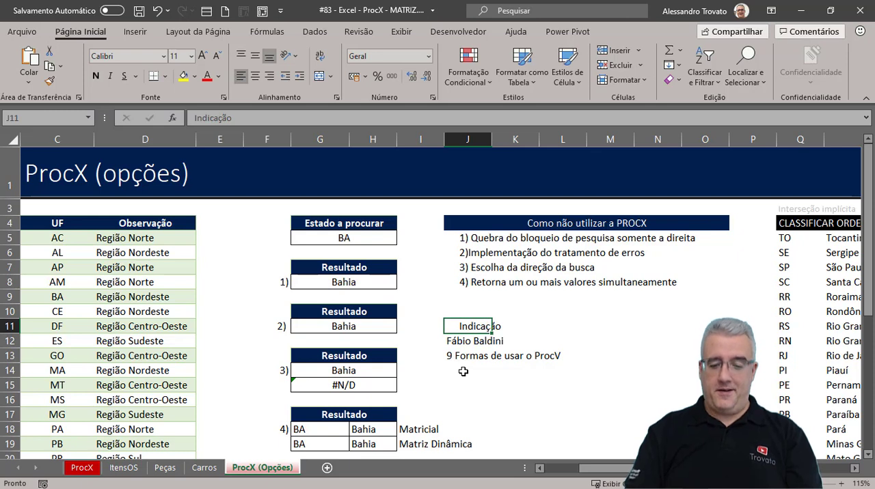
{"action": "left_click", "coordinate": [240, 77]}
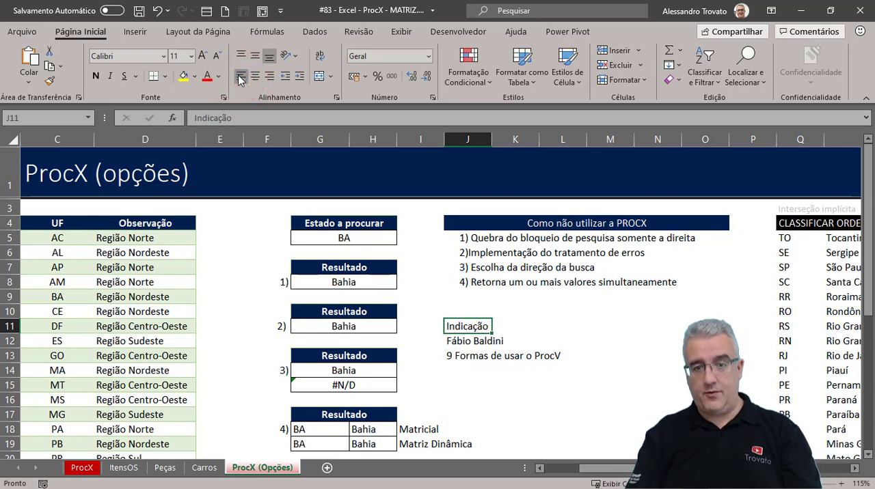
{"action": "key", "text": "ctrl+n"}
{"action": "left_click", "coordinate": [460, 370]}
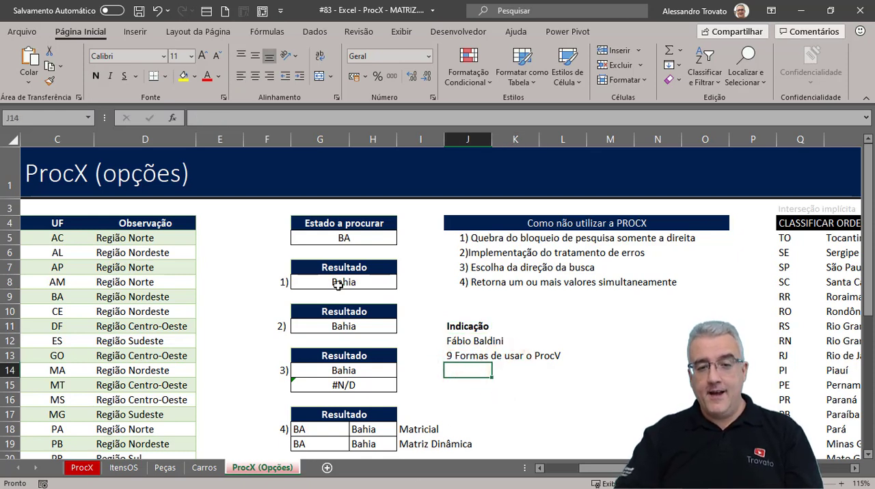
{"action": "left_click", "coordinate": [356, 241]}
{"action": "left_click", "coordinate": [574, 317]}
{"action": "left_click", "coordinate": [541, 326]}
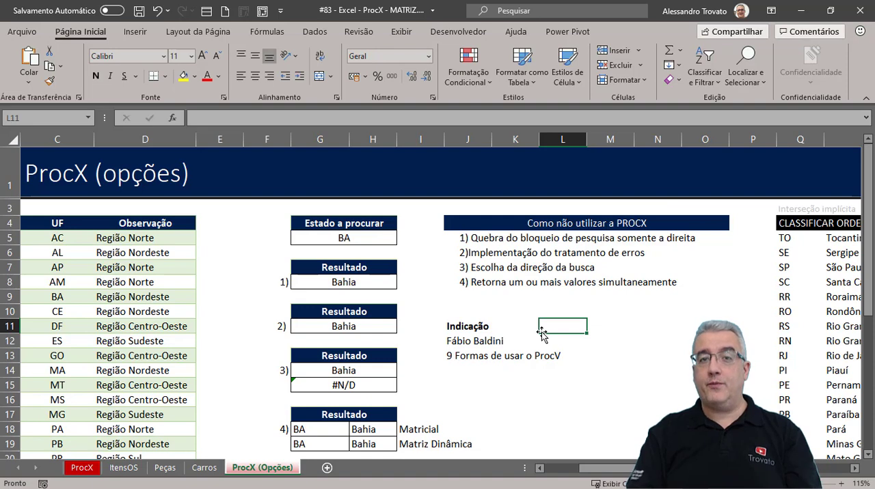
- Return to the start of the sheet and save a copy of the workbook as "#83 - Excel - ProcX - GABARITO"
{"action": "key", "text": "ctrl+Home"}
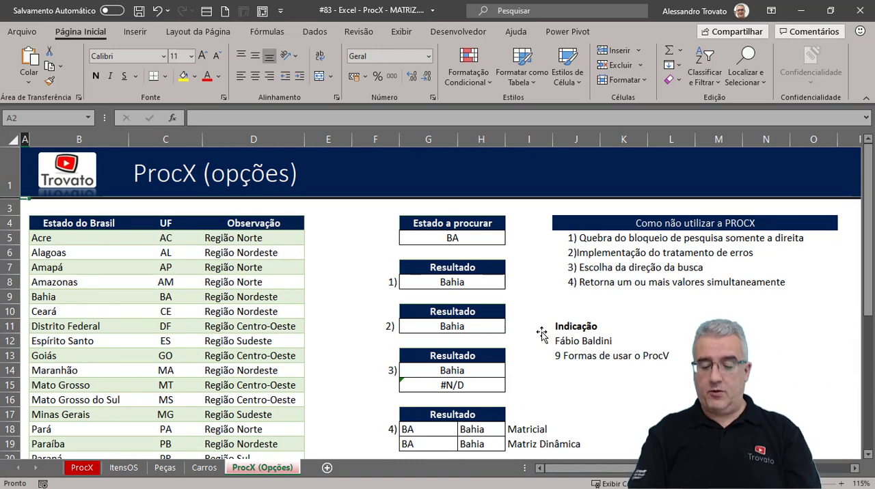
{"action": "key", "text": "F12"}
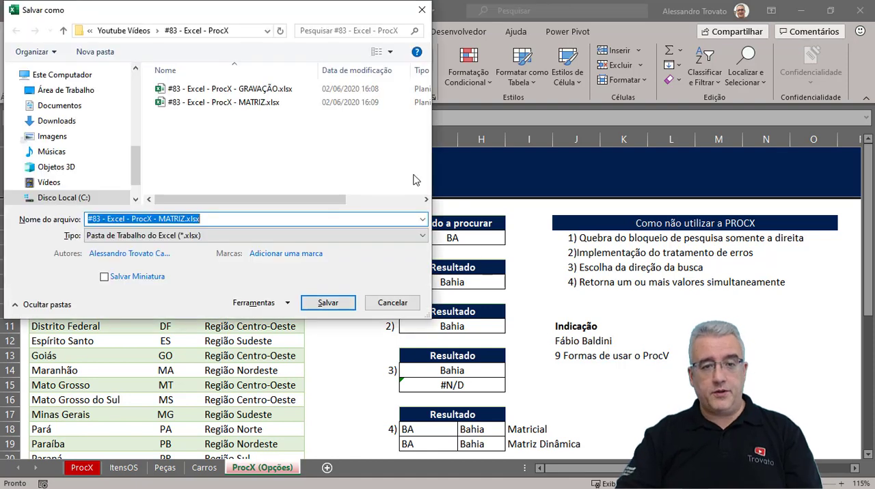
{"action": "double_click", "coordinate": [180, 219]}
{"action": "type", "text": "GAB"}
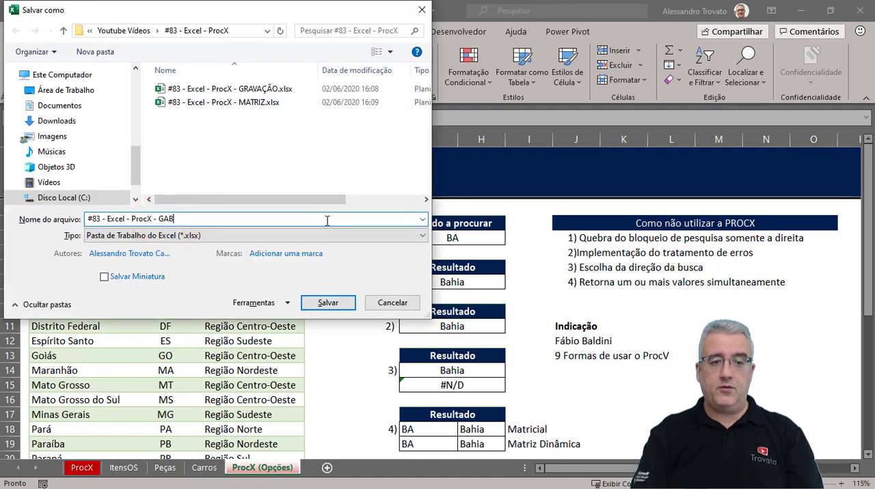
{"action": "type", "text": "ARITO"}
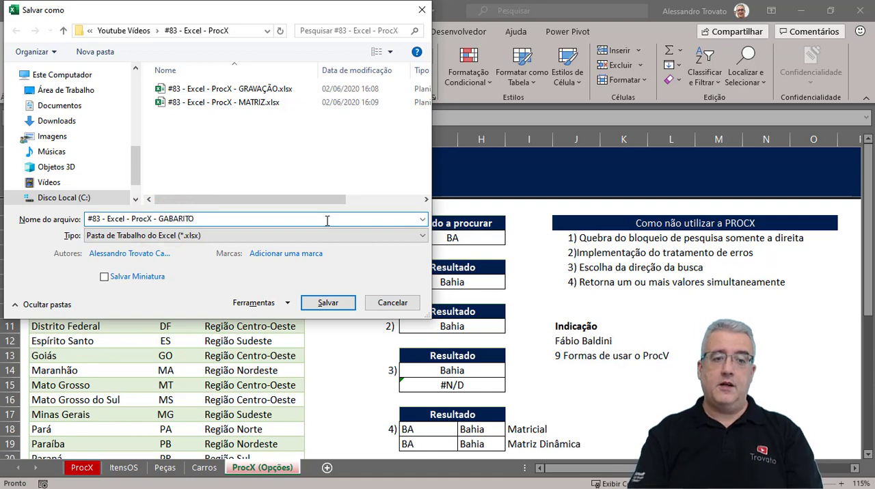
{"action": "key", "text": "Return"}
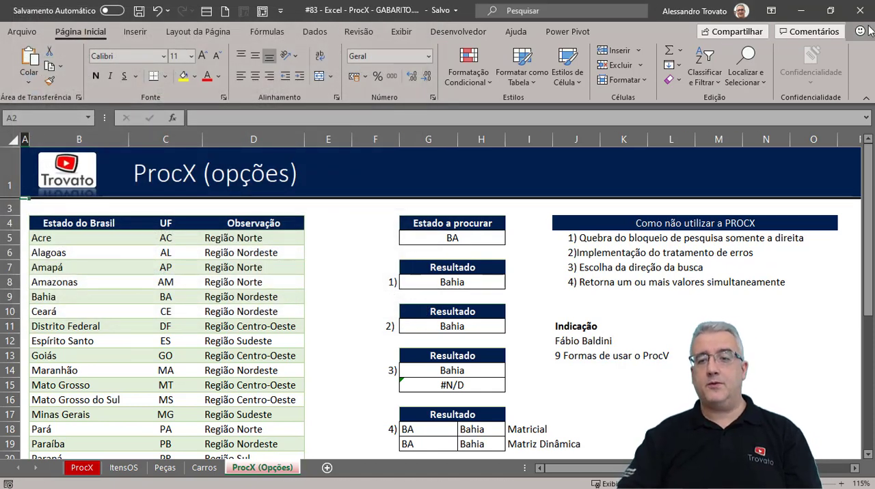